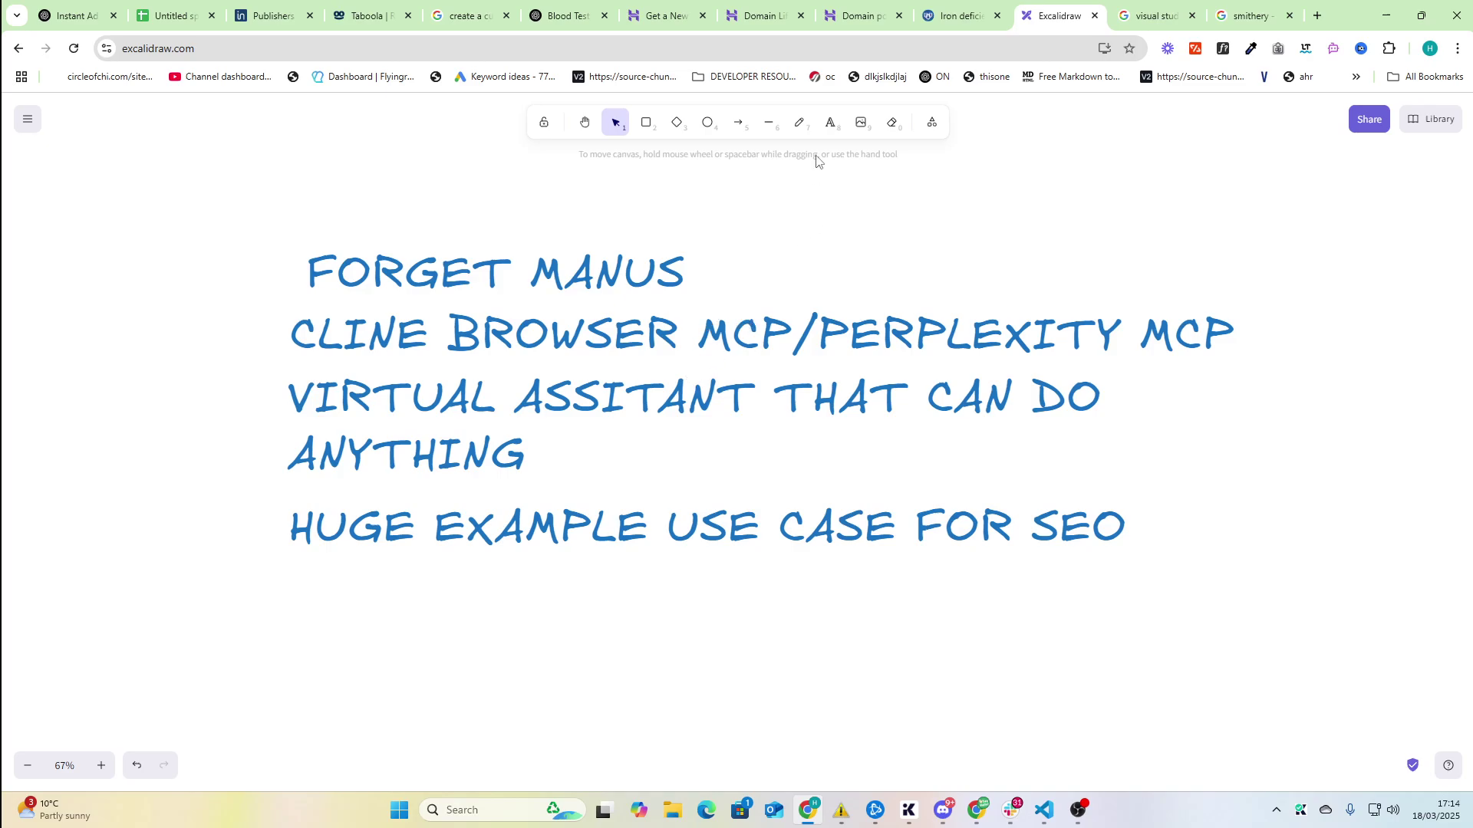
Hand-write 'Agent zero' with the pencil and sketch a large box beneath it
left_click(799, 123)
scroll(558, 545, "down", 2)
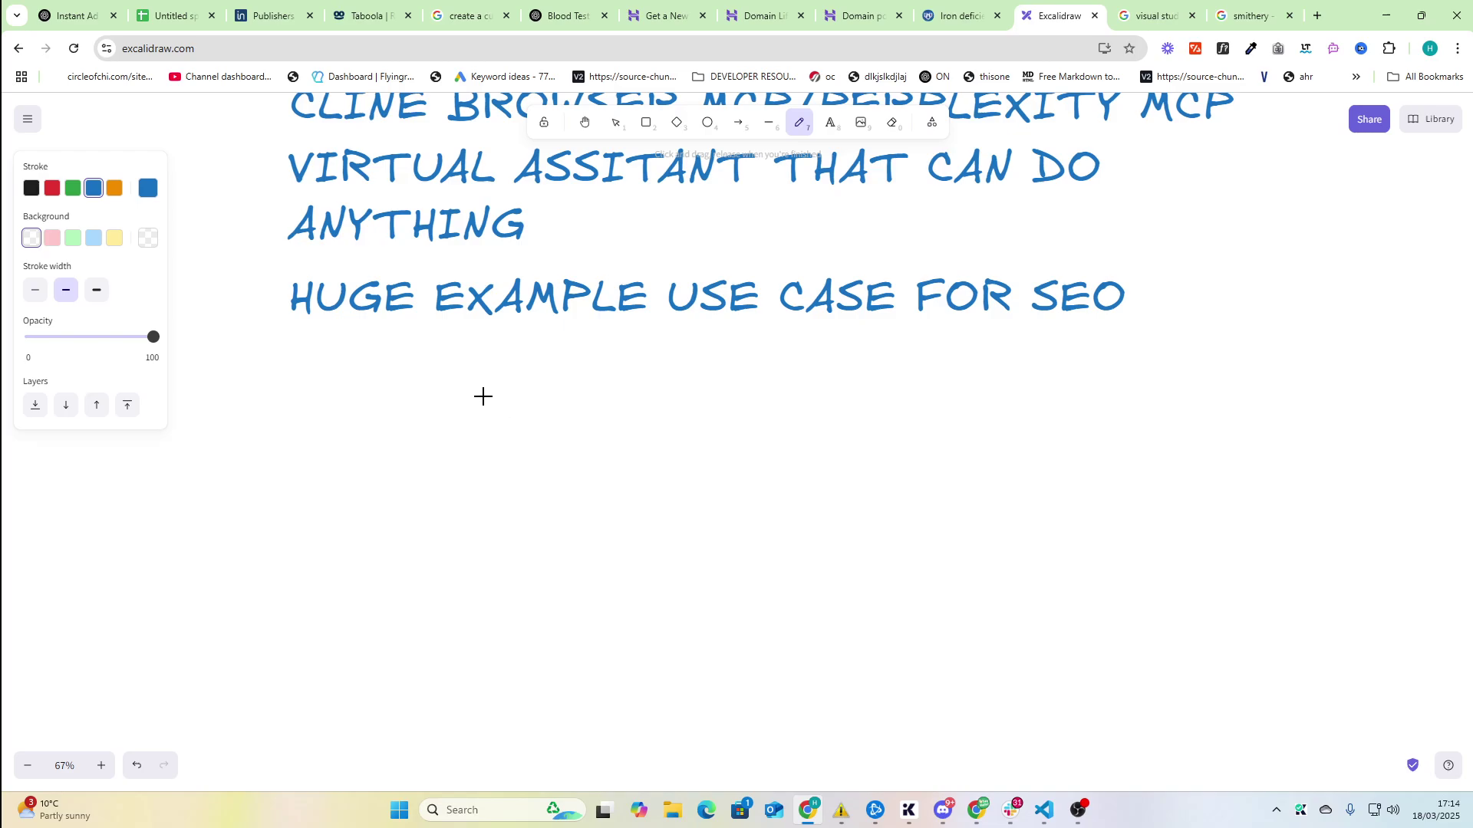
mouse_move(466, 493)
left_mouse_down()
mouse_move(530, 476)
mouse_move(518, 447)
mouse_move(582, 537)
left_mouse_up()
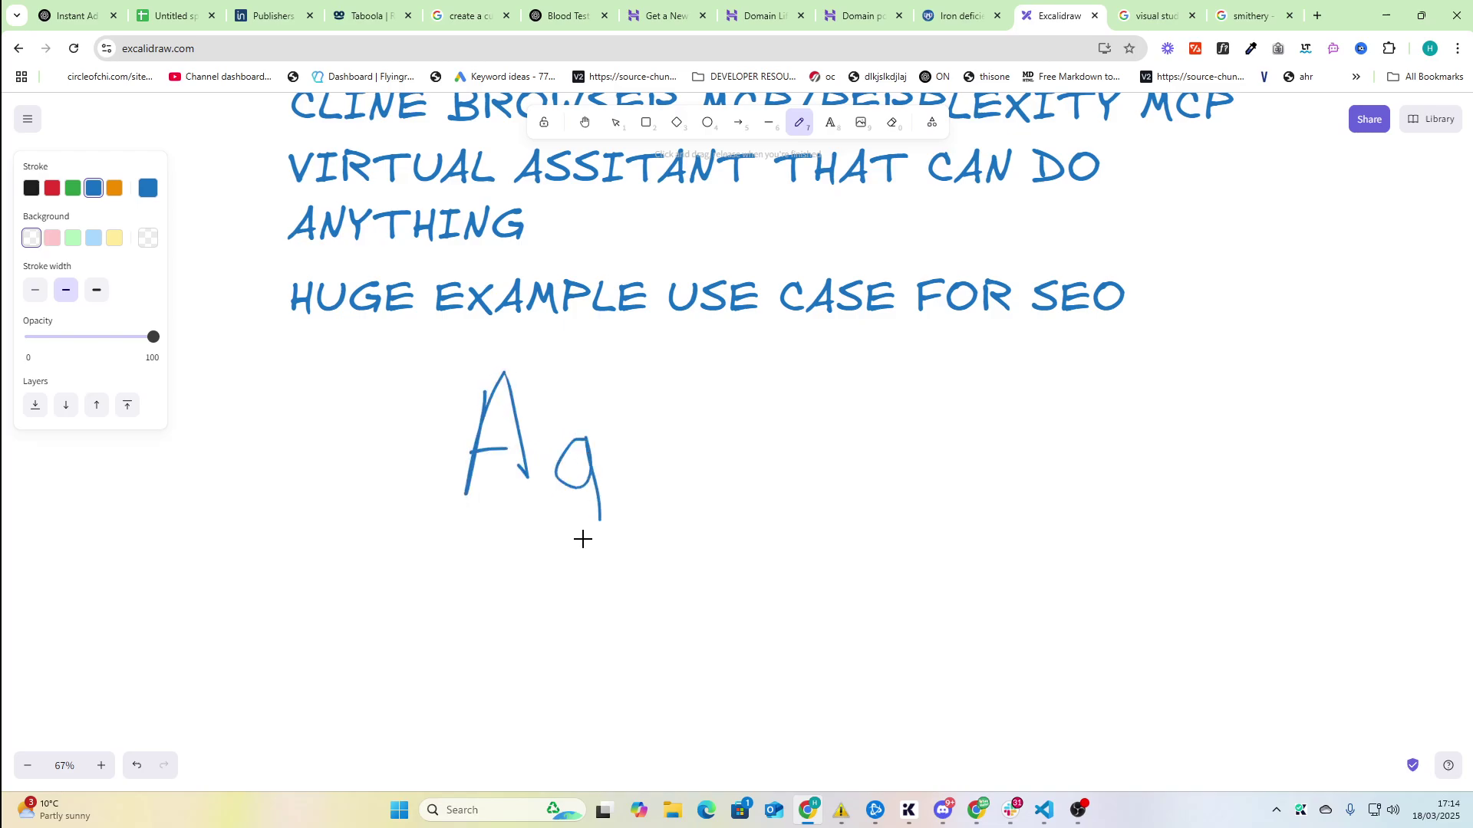
mouse_move(631, 471)
left_mouse_down()
mouse_move(647, 500)
mouse_move(724, 507)
left_mouse_up()
left_click_drag(753, 406, 768, 504)
left_click_drag(742, 441, 778, 438)
mouse_move(840, 432)
left_mouse_down()
mouse_move(848, 450)
mouse_move(951, 448)
mouse_move(987, 472)
left_mouse_up()
left_click_drag(486, 509, 1195, 509)
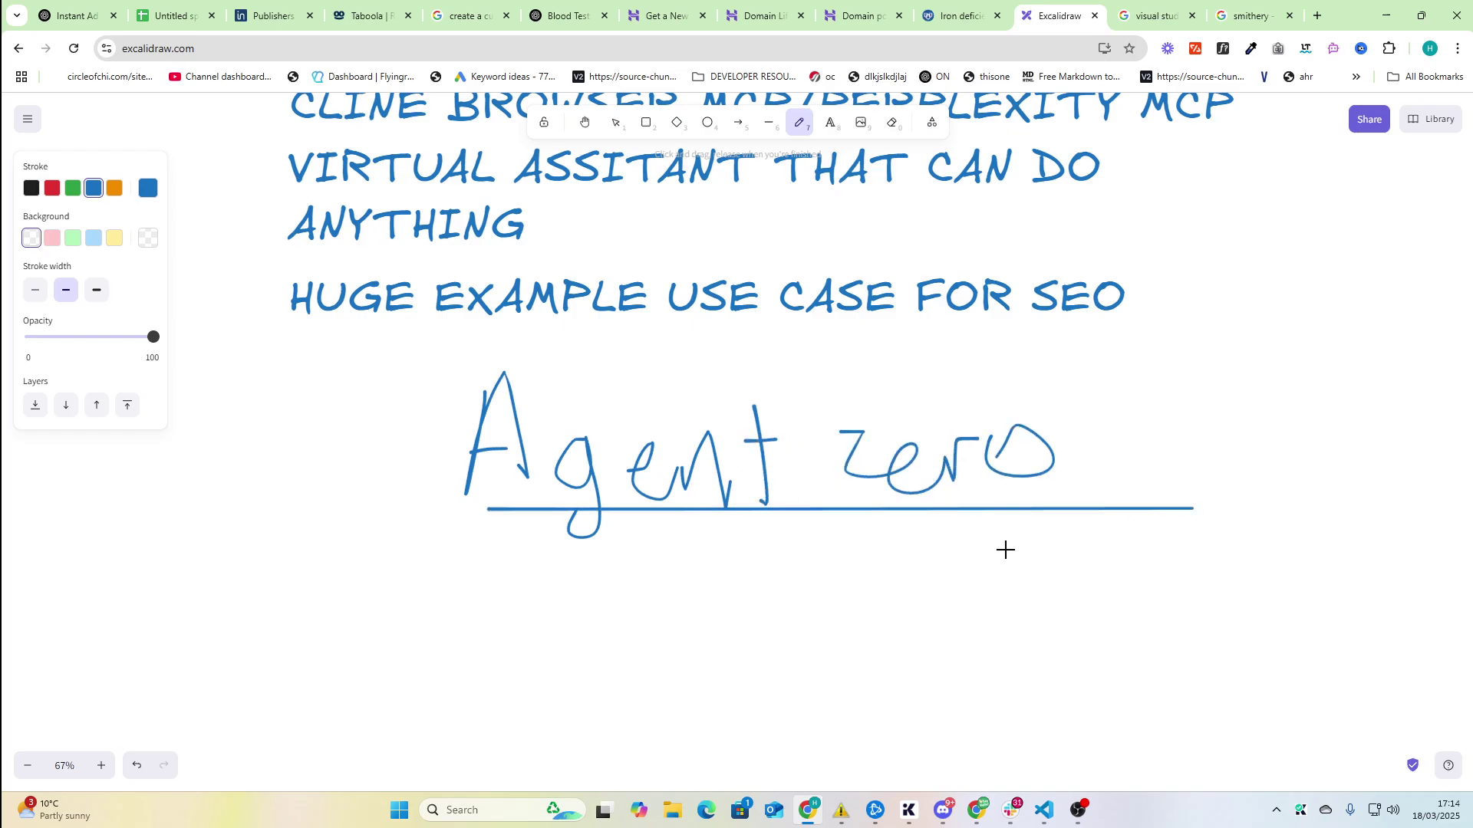
scroll(700, 585, "down", 1)
mouse_move(436, 503)
left_mouse_down()
mouse_move(394, 715)
mouse_move(789, 484)
mouse_move(810, 712)
left_mouse_up()
scroll(810, 713, "up", 2)
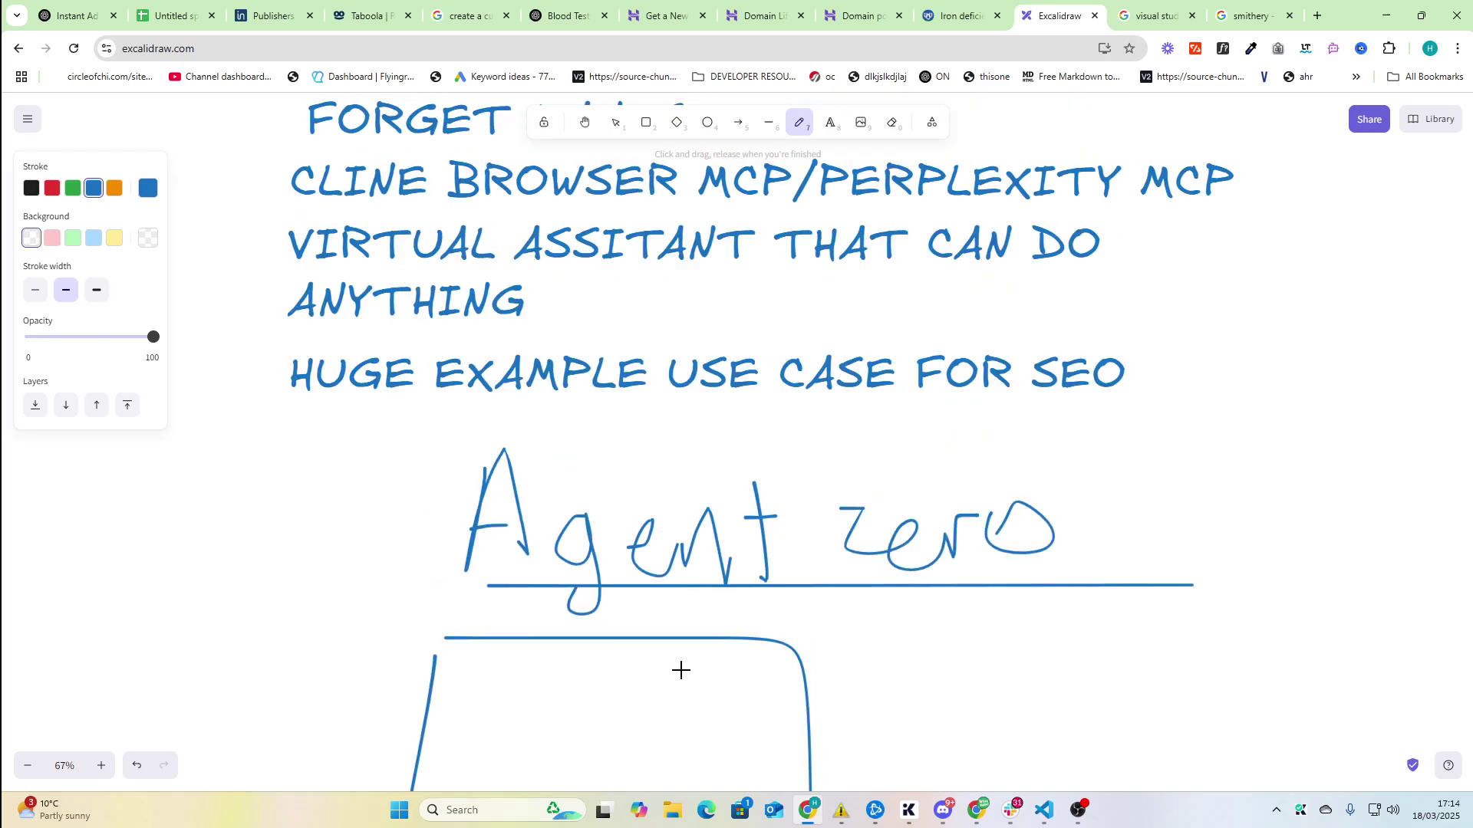
scroll(625, 624, "down", 2)
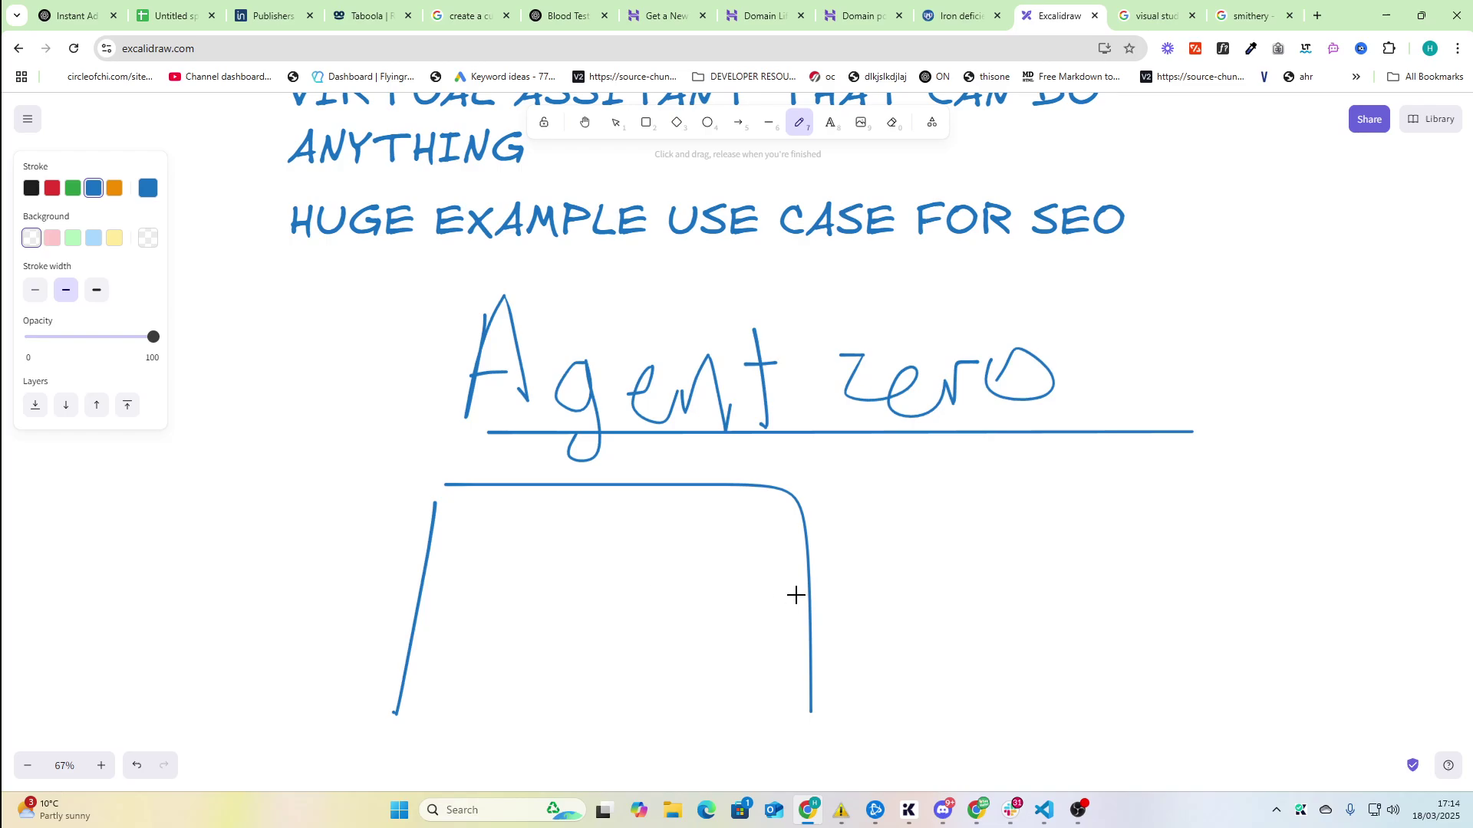
scroll(807, 605, "up", 3)
scroll(752, 591, "up", 1)
scroll(753, 592, "up", 1)
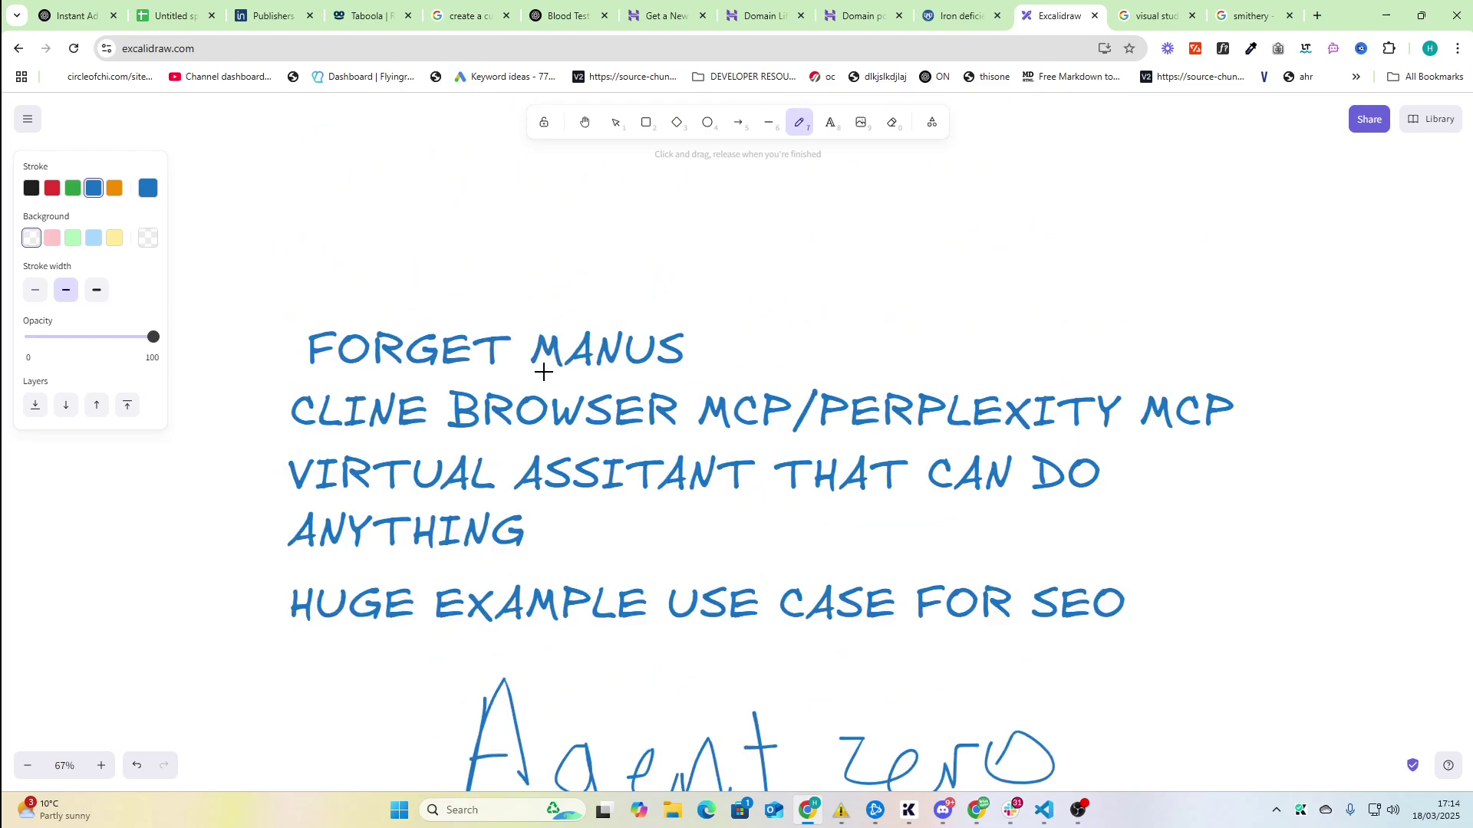
left_click_drag(527, 381, 691, 377)
Underline both headings, divide and box the final MCP, and sketch a small lettered box top right
left_click_drag(266, 644, 1114, 654)
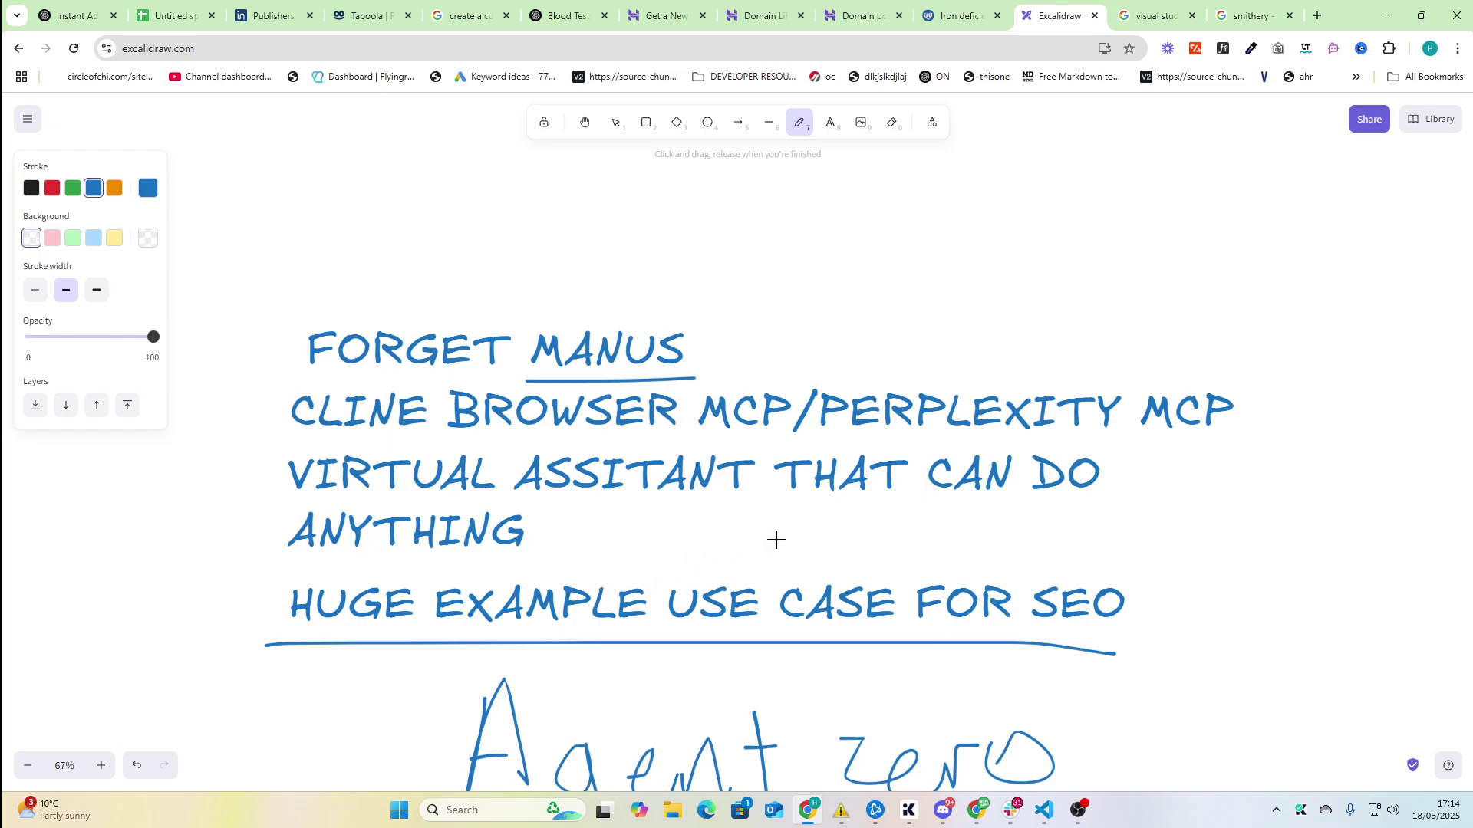
left_click_drag(285, 435, 1277, 444)
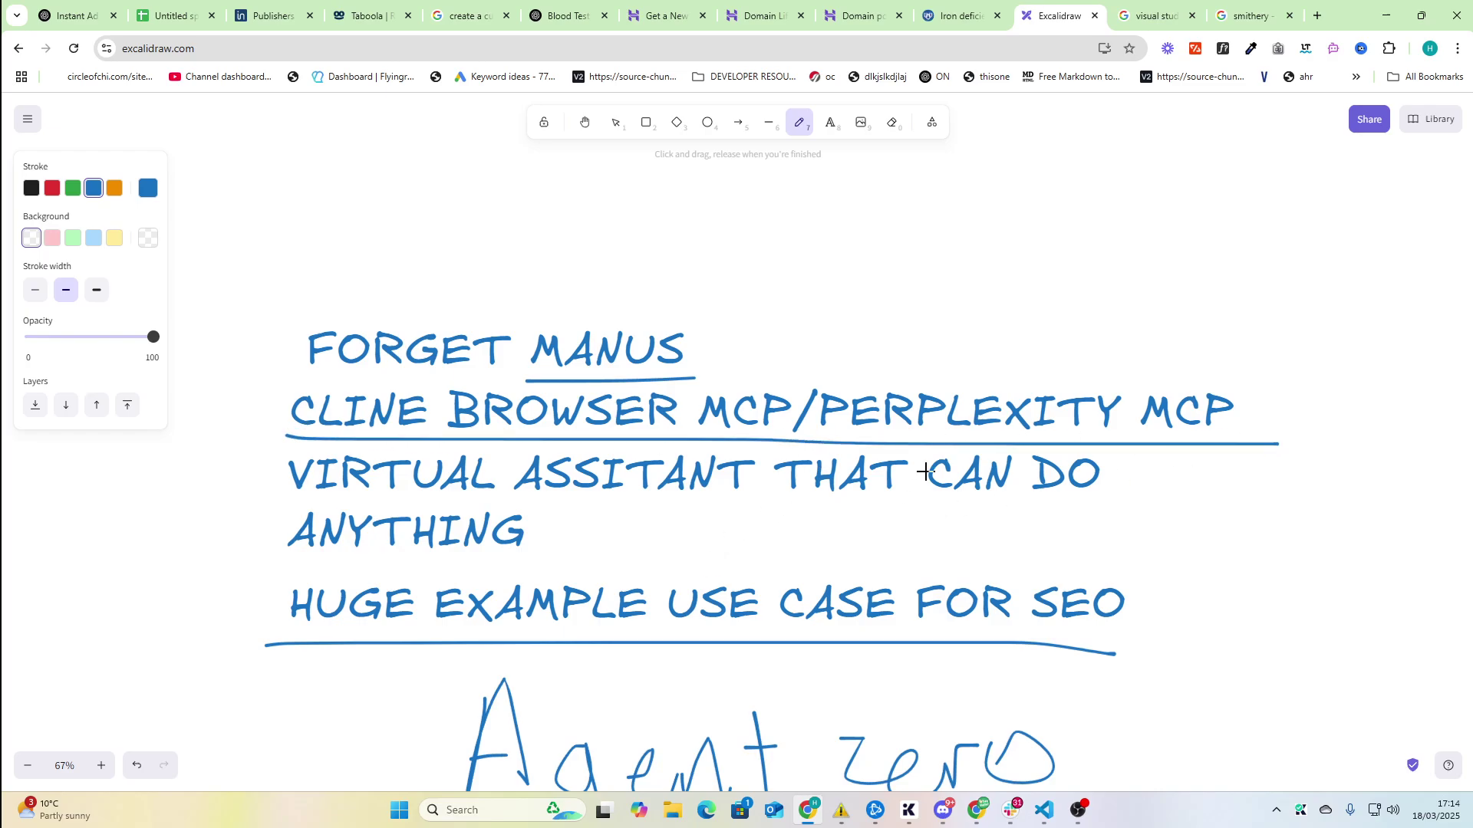
left_click_drag(805, 336, 815, 444)
left_click_drag(1120, 362, 1276, 422)
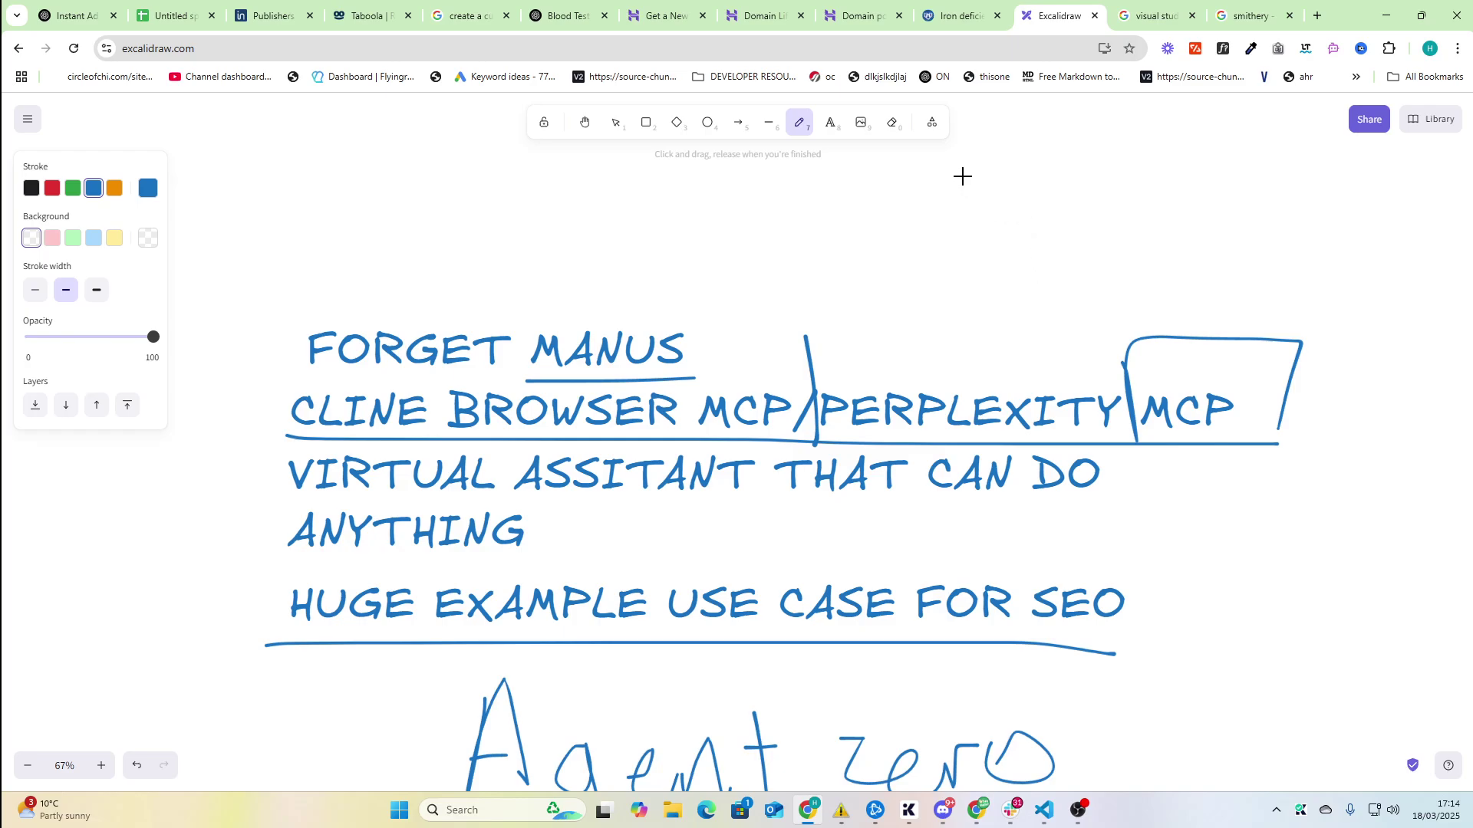
mouse_move(989, 166)
left_mouse_down()
mouse_move(988, 229)
mouse_move(1051, 231)
left_mouse_up()
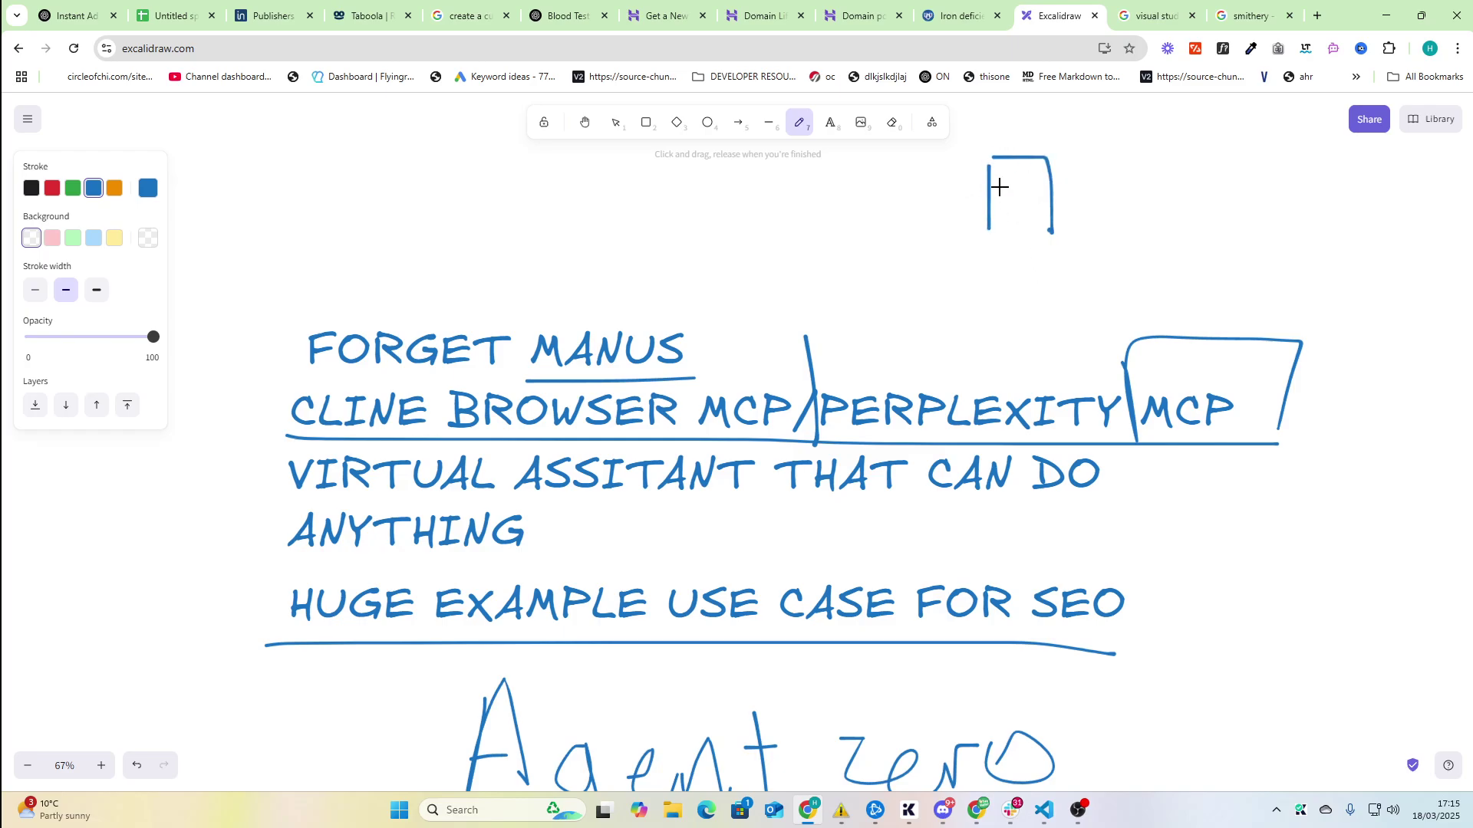
mouse_move(998, 178)
left_mouse_down()
mouse_move(1015, 199)
mouse_move(1038, 172)
mouse_move(1049, 198)
mouse_move(996, 188)
left_mouse_up()
scroll(995, 197, "up", 1)
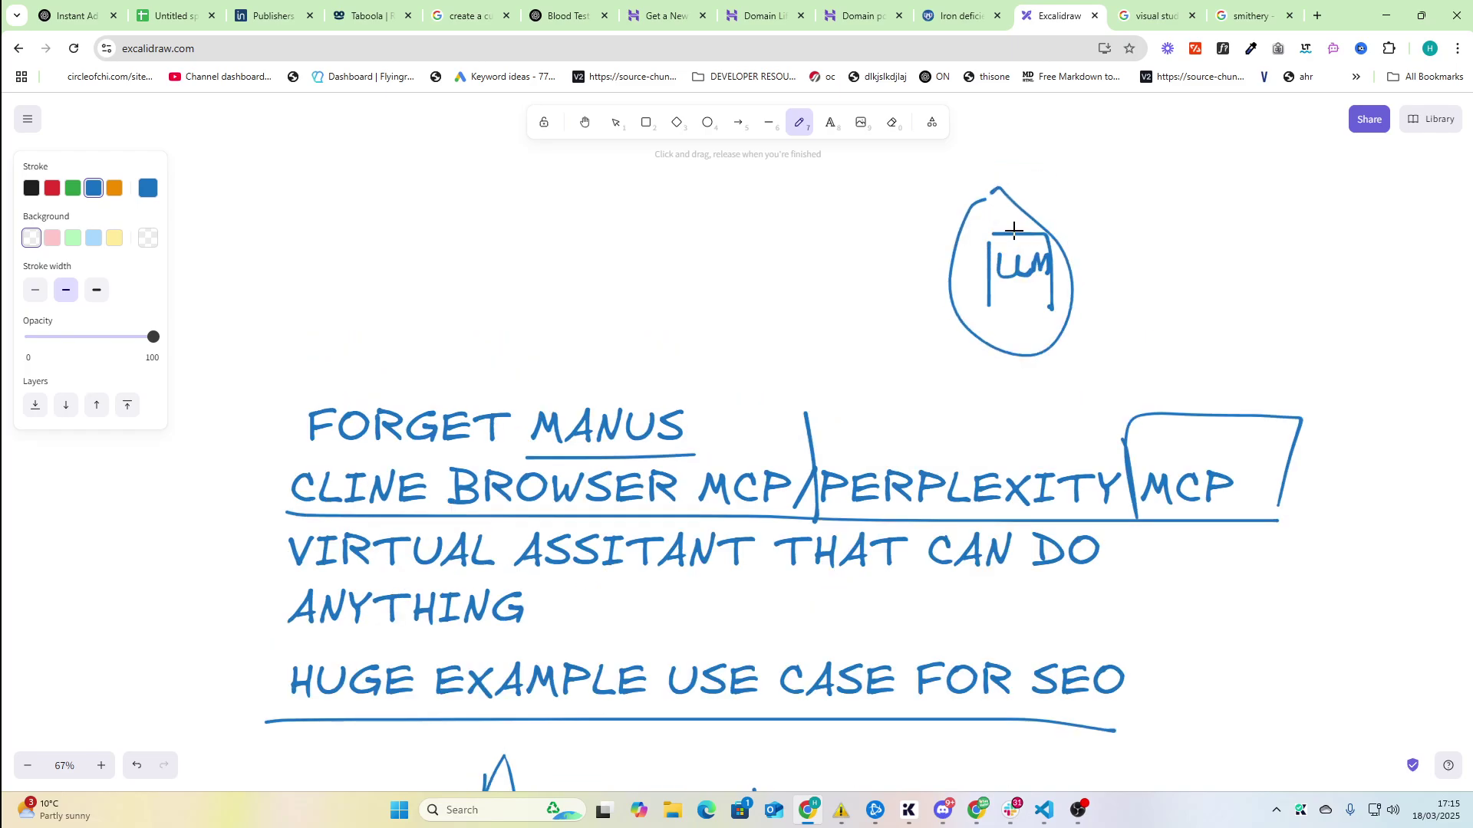
Sketch a barred second figure and a third figure right of the circled box
mouse_move(1155, 216)
left_mouse_down()
mouse_move(1156, 311)
mouse_move(1236, 230)
mouse_move(1226, 307)
left_mouse_up()
left_click_drag(1120, 239, 1162, 242)
mouse_move(1267, 224)
left_mouse_down()
mouse_move(1221, 240)
mouse_move(1271, 293)
left_mouse_up()
mouse_move(1329, 213)
left_mouse_down()
mouse_move(1333, 280)
mouse_move(1406, 325)
left_mouse_up()
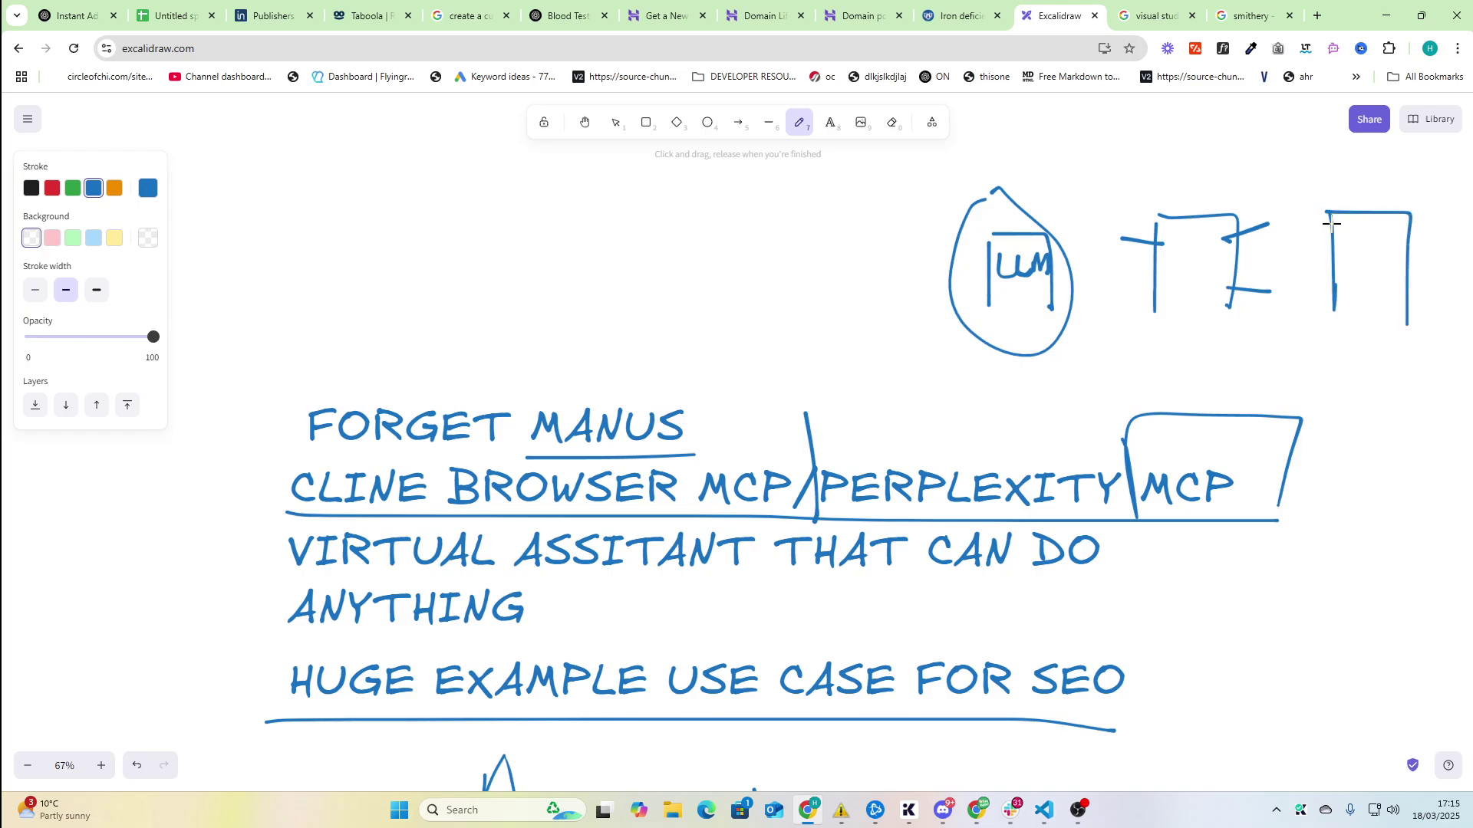
Add rays to the rightmost figure and circle the middle one, then return to the Google tab
mouse_move(1331, 221)
left_mouse_down()
mouse_move(1296, 182)
mouse_move(1361, 165)
left_mouse_up()
left_click_drag(1410, 217, 1432, 199)
left_click_drag(1334, 277, 1299, 252)
left_click_drag(1426, 254, 1434, 248)
mouse_move(1220, 196)
left_mouse_down()
mouse_move(1260, 248)
mouse_move(1237, 199)
left_mouse_up()
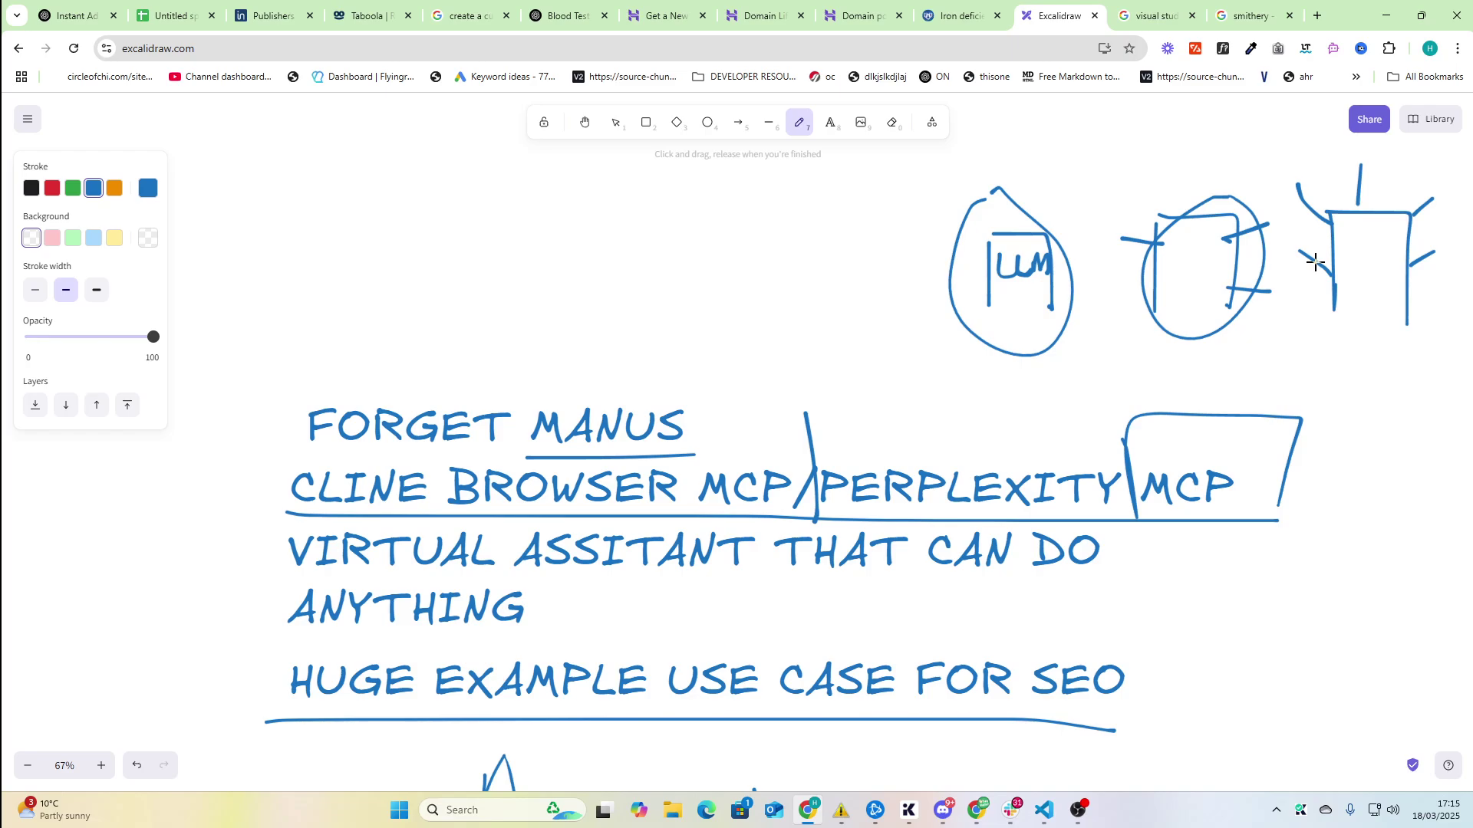
mouse_move(1289, 263)
left_mouse_down()
mouse_move(1310, 237)
mouse_move(1311, 182)
left_mouse_up()
scroll(1025, 405, "down", 1)
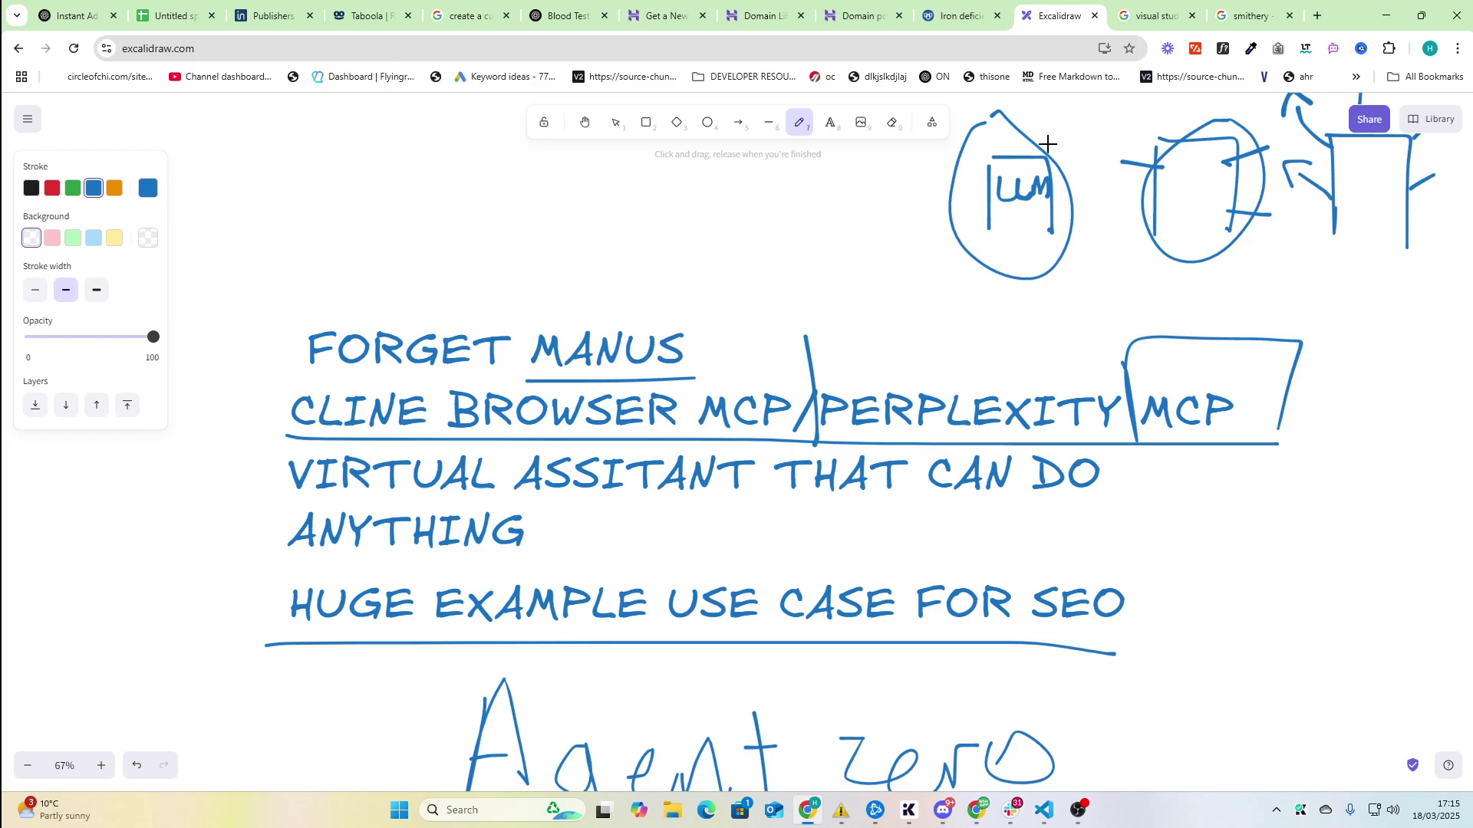
left_click(1150, 15)
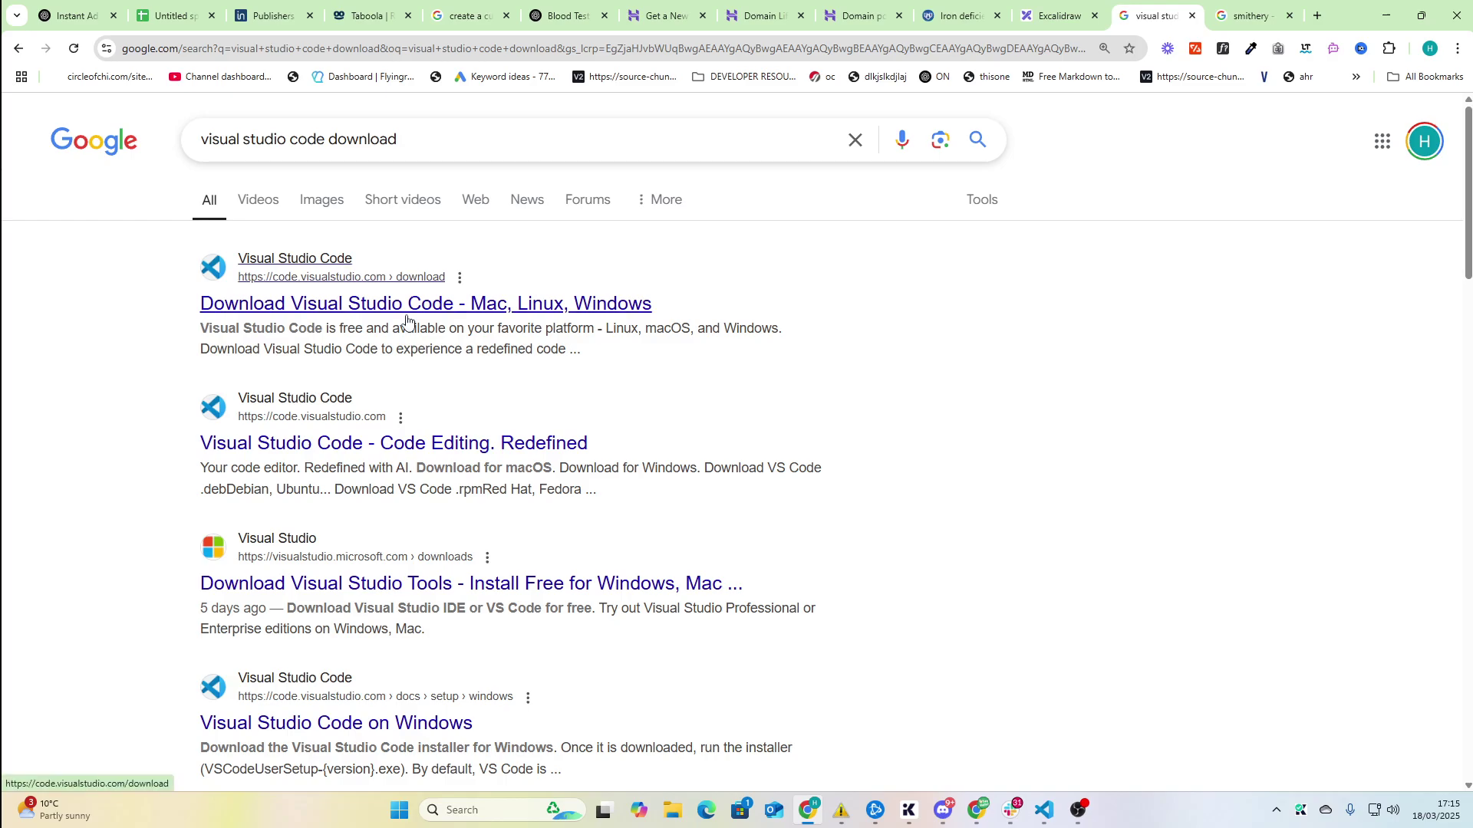
left_click(406, 302)
key("ctrl+shift+Tab")
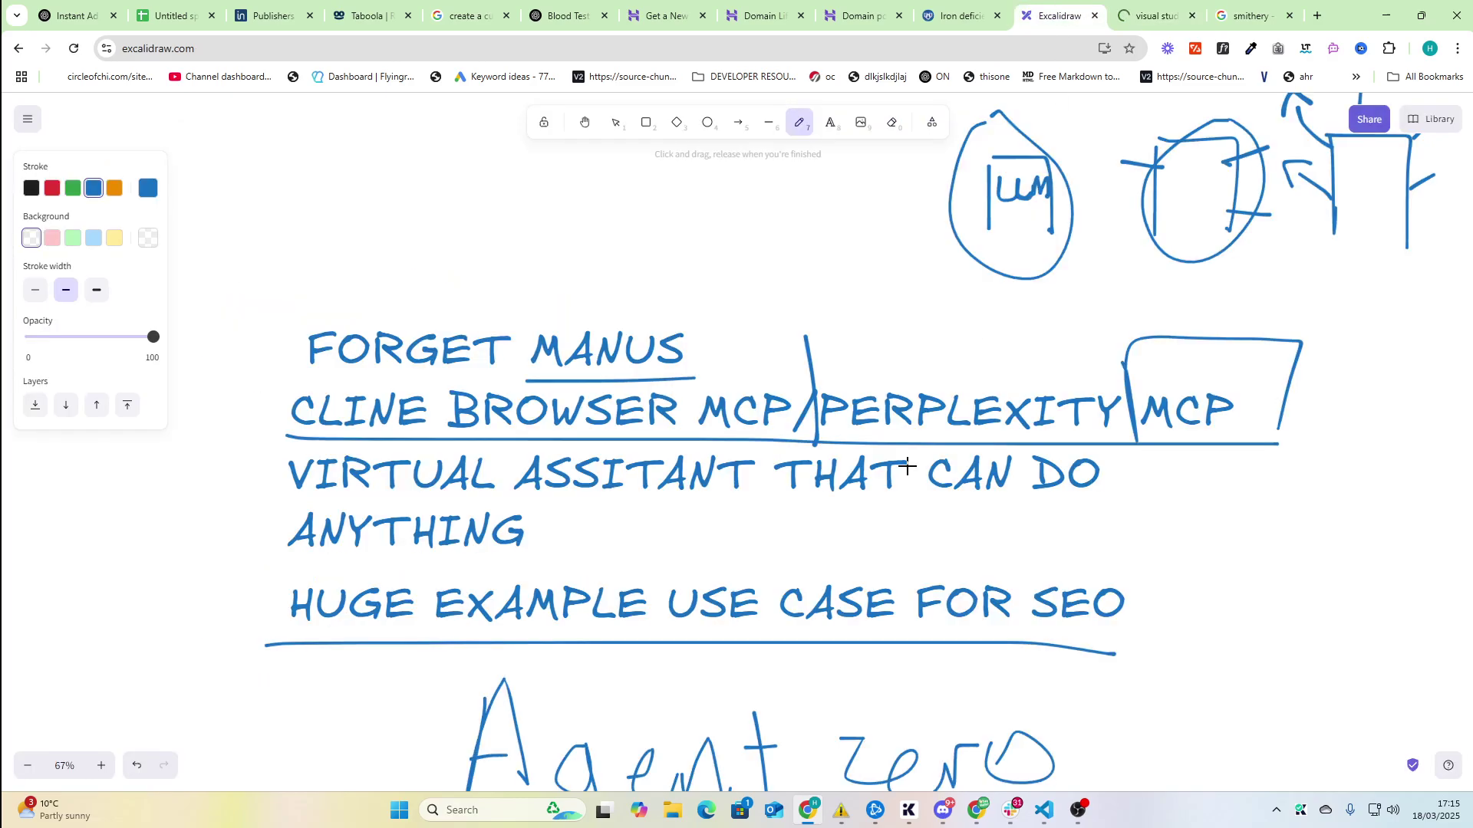
scroll(701, 523, "down", 5)
scroll(678, 428, "up", 2)
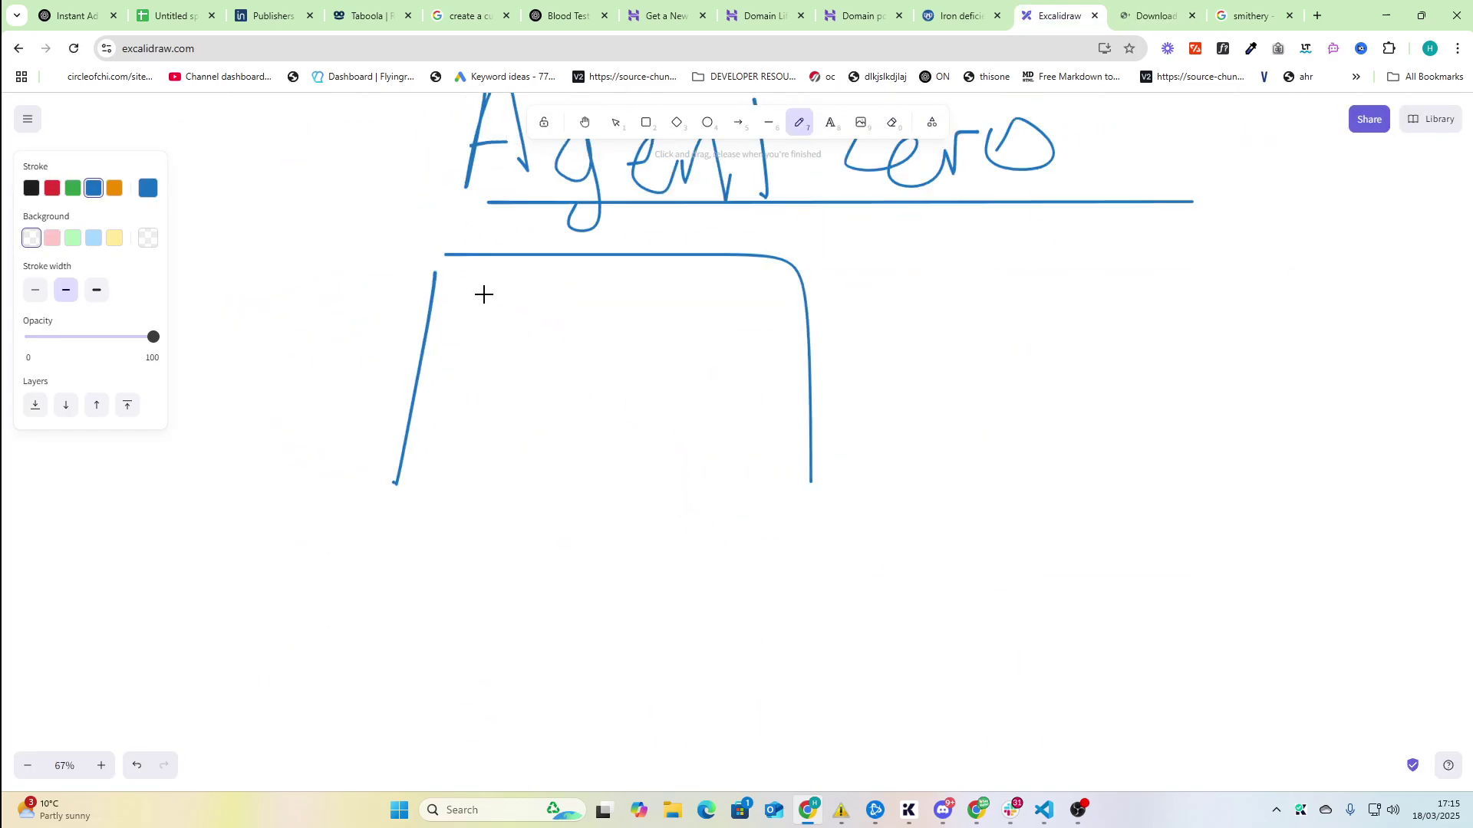
mouse_move(945, 250)
left_mouse_down()
mouse_move(942, 290)
mouse_move(1050, 300)
left_mouse_up()
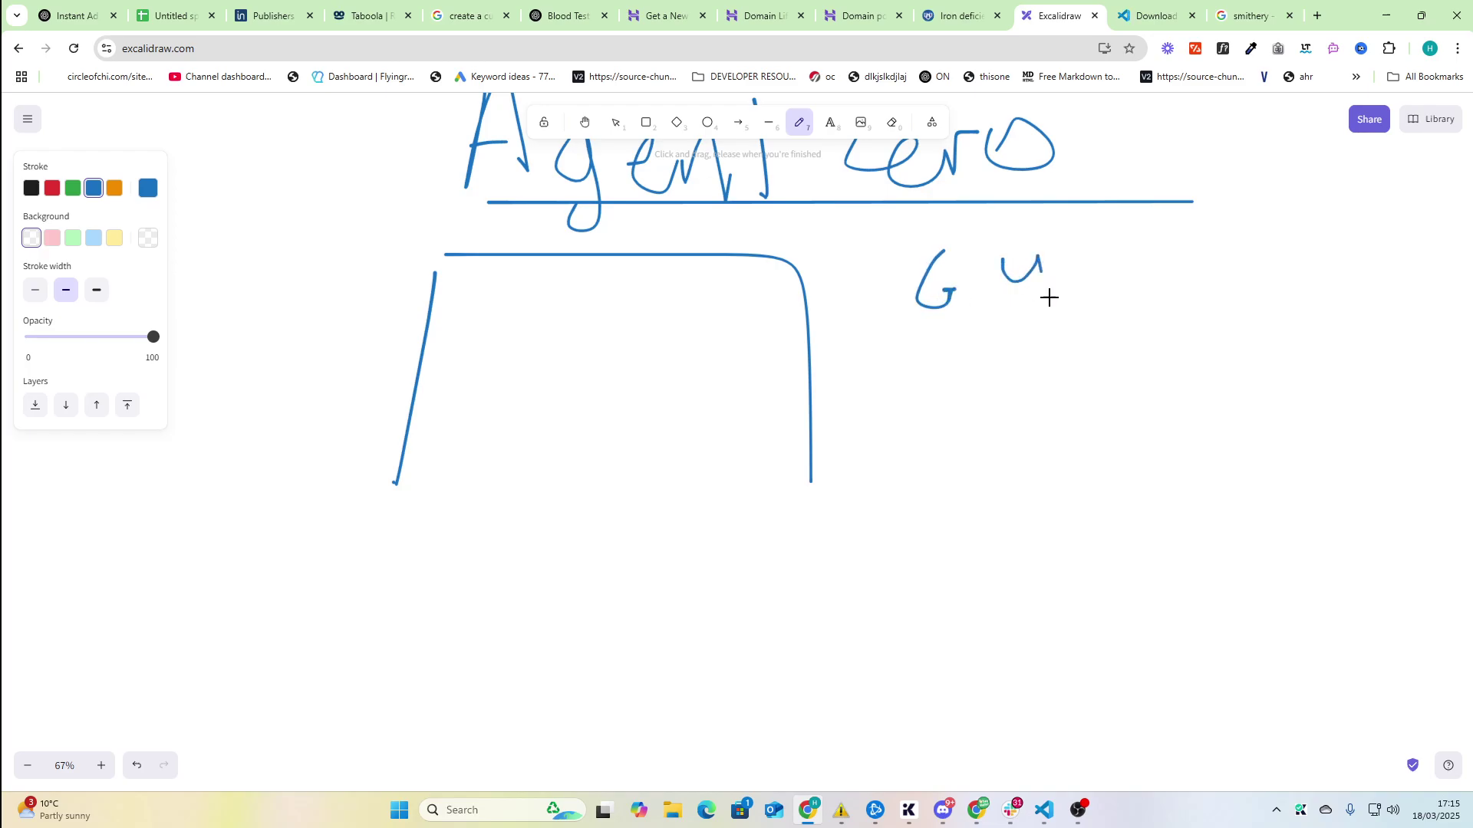
left_click_drag(1097, 251, 1096, 314)
key("super")
type("download")
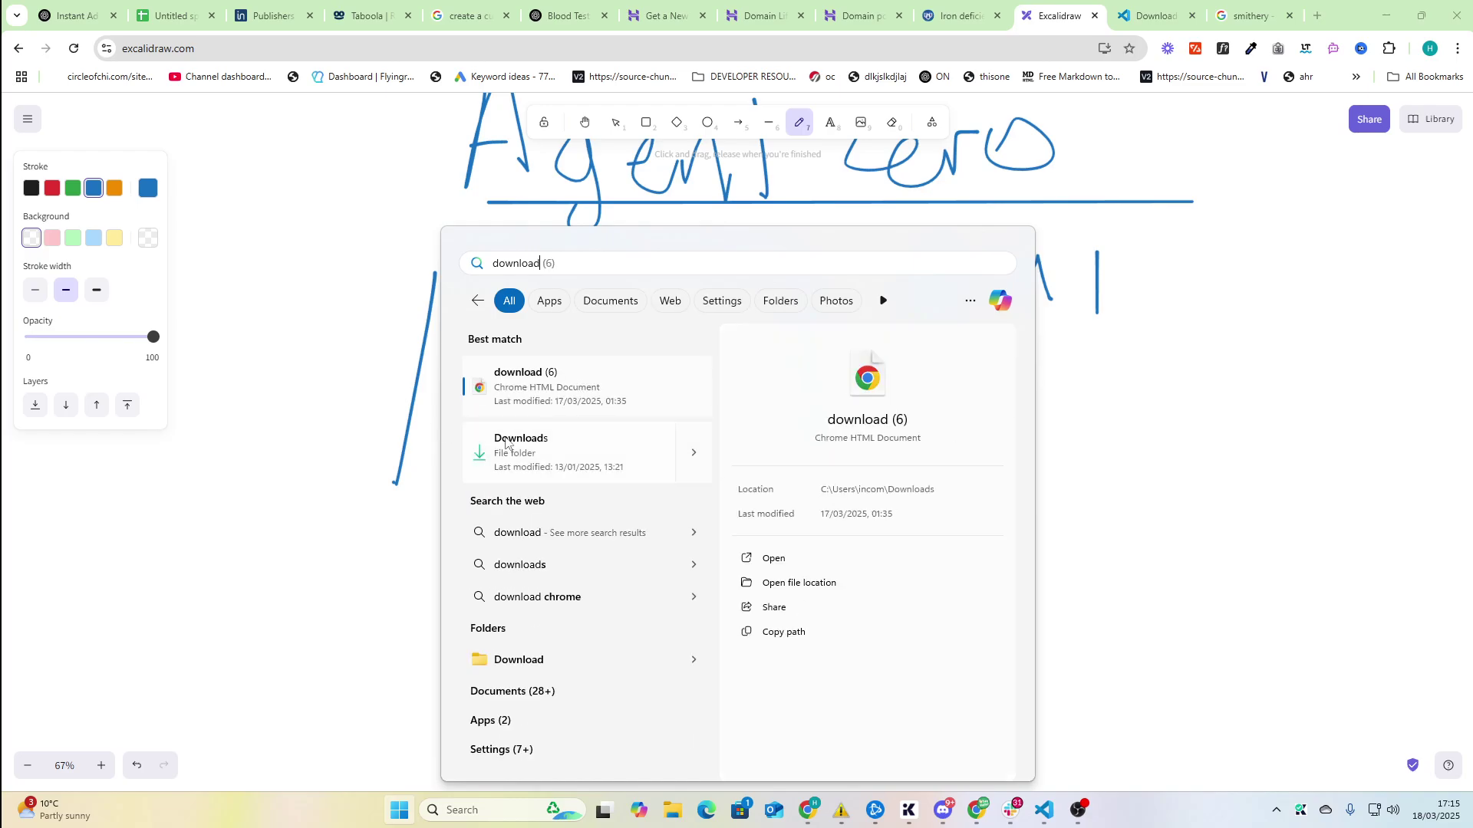
left_click(514, 449)
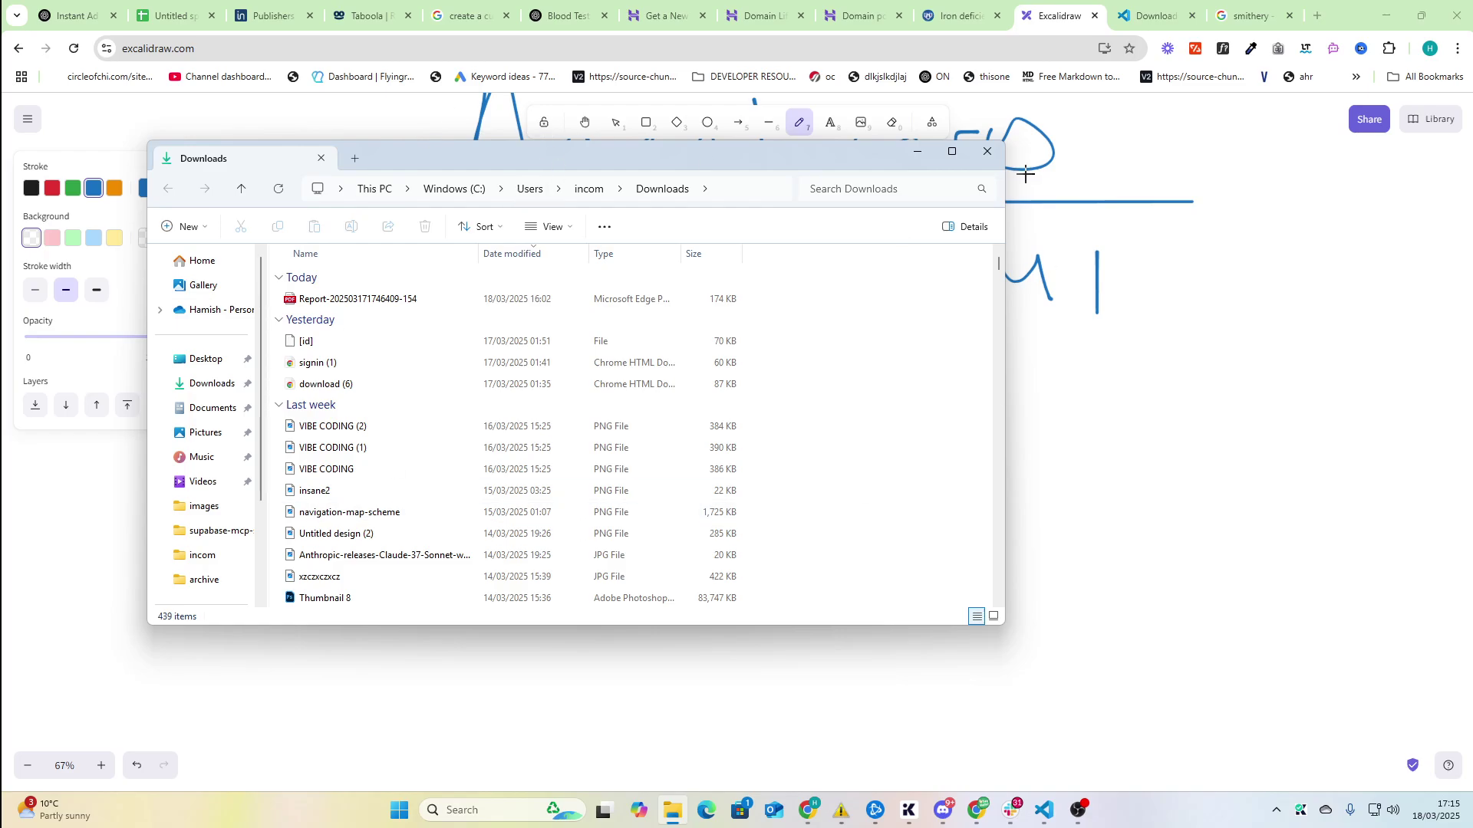
left_click(1241, 508)
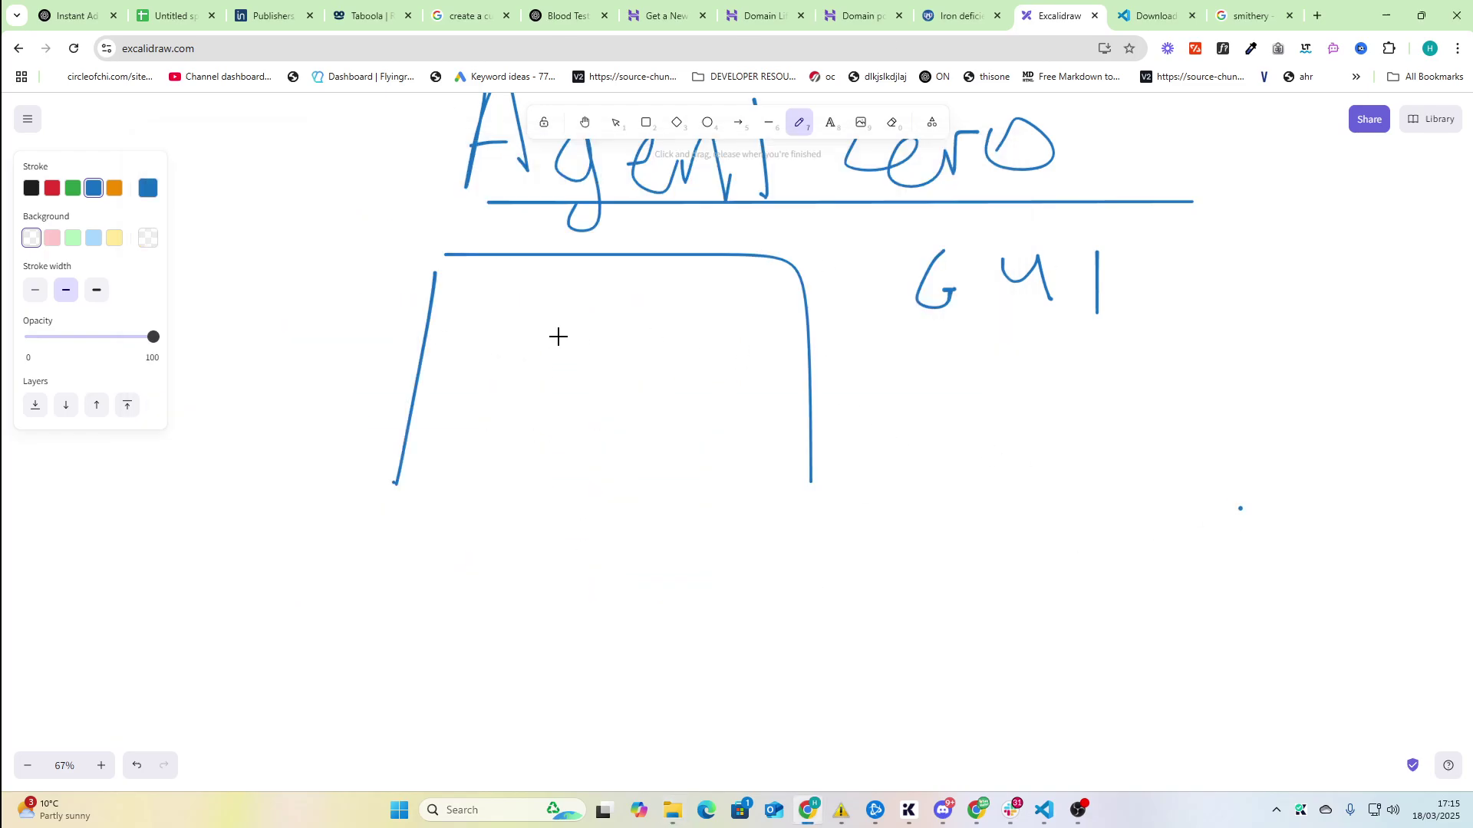
left_click_drag(904, 332, 1196, 336)
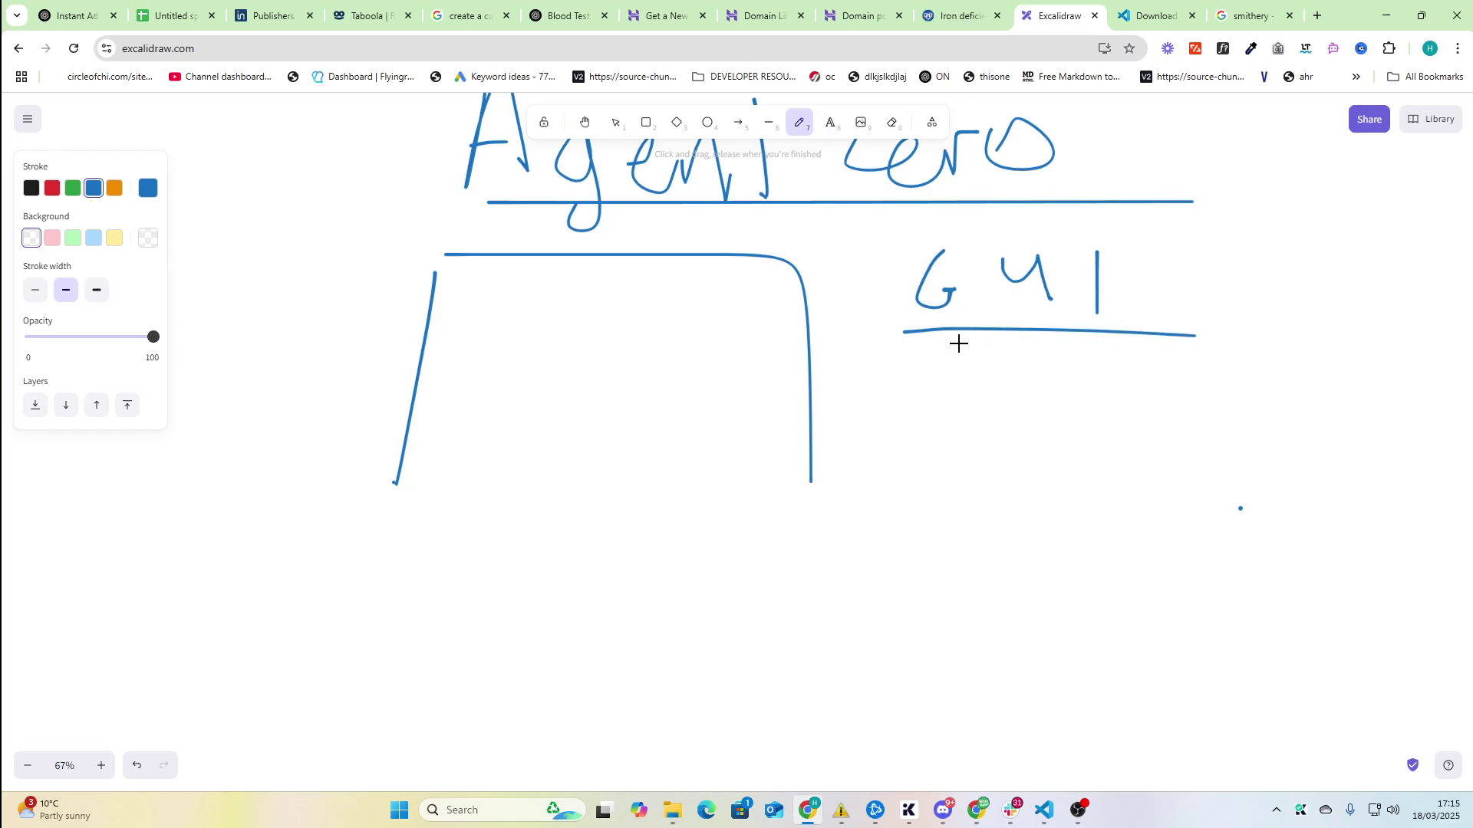
mouse_move(445, 247)
left_mouse_down()
mouse_move(434, 276)
mouse_move(499, 272)
mouse_move(463, 313)
left_mouse_up()
mouse_move(554, 277)
left_mouse_down()
mouse_move(596, 293)
mouse_move(553, 319)
left_mouse_up()
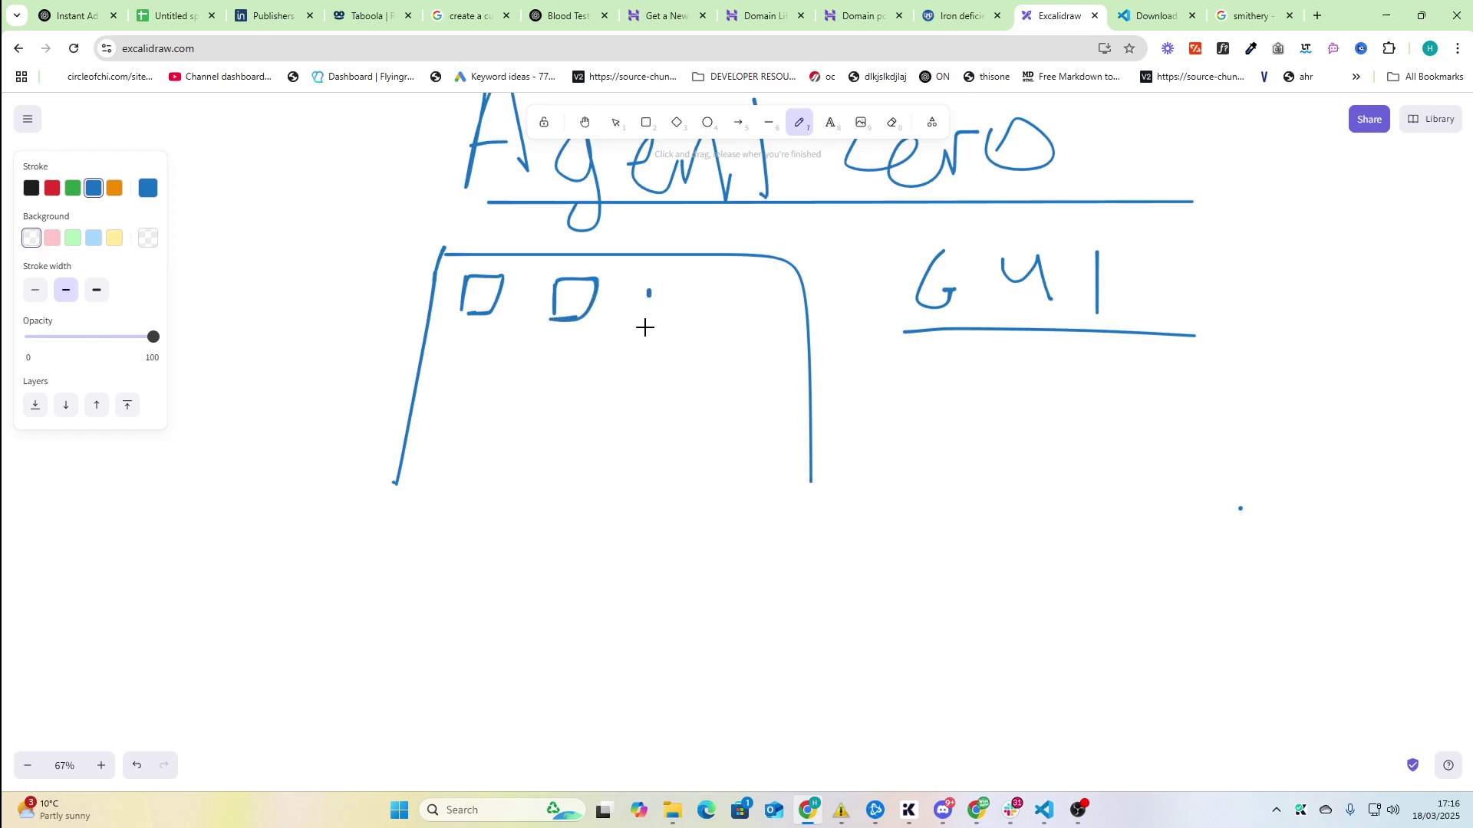
mouse_move(640, 291)
left_mouse_down()
mouse_move(698, 304)
mouse_move(639, 327)
left_mouse_up()
left_click_drag(443, 246, 322, 488)
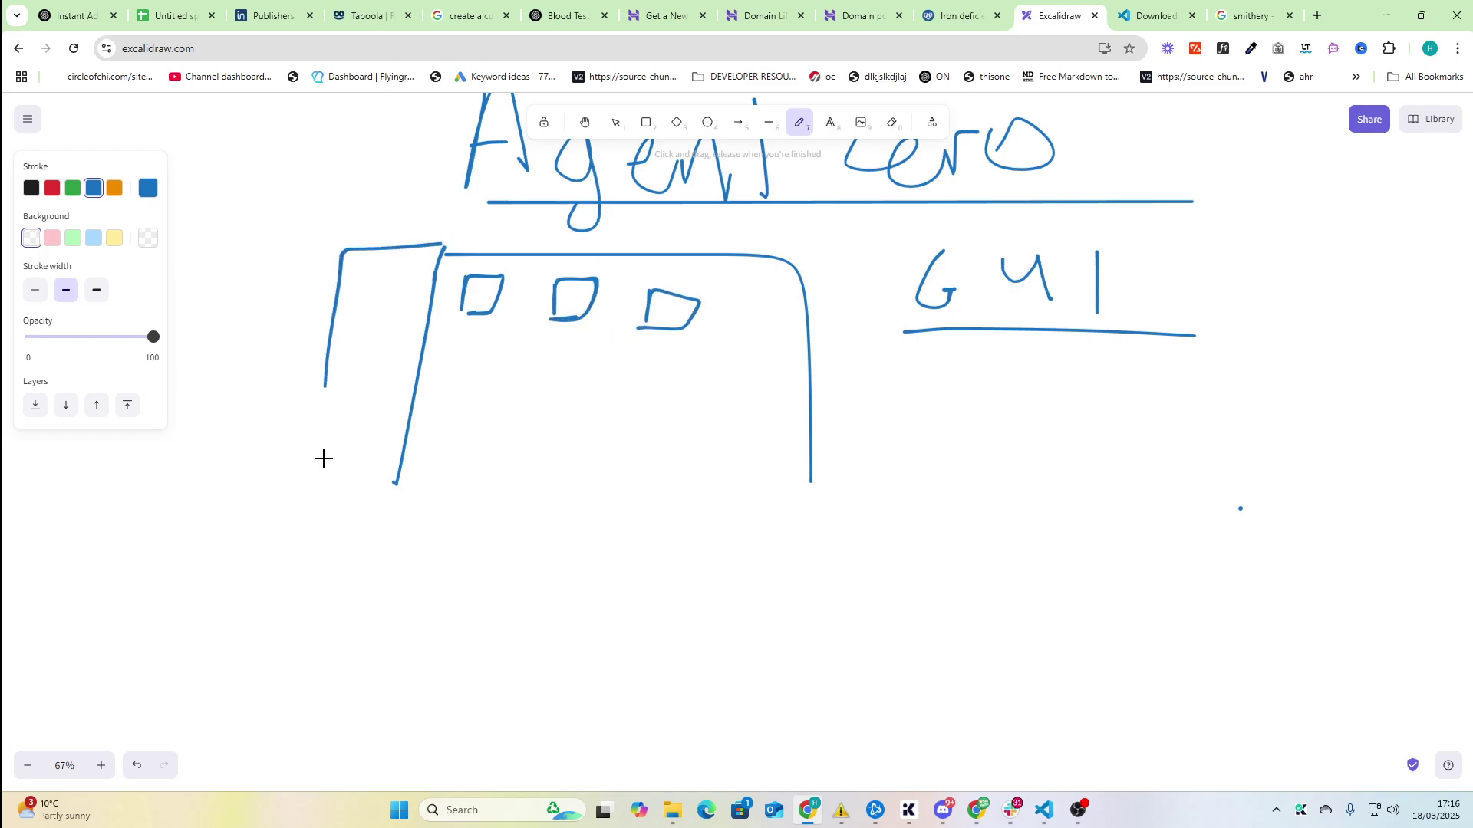
mouse_move(319, 382)
left_mouse_down()
mouse_move(434, 383)
mouse_move(391, 438)
mouse_move(335, 389)
left_mouse_up()
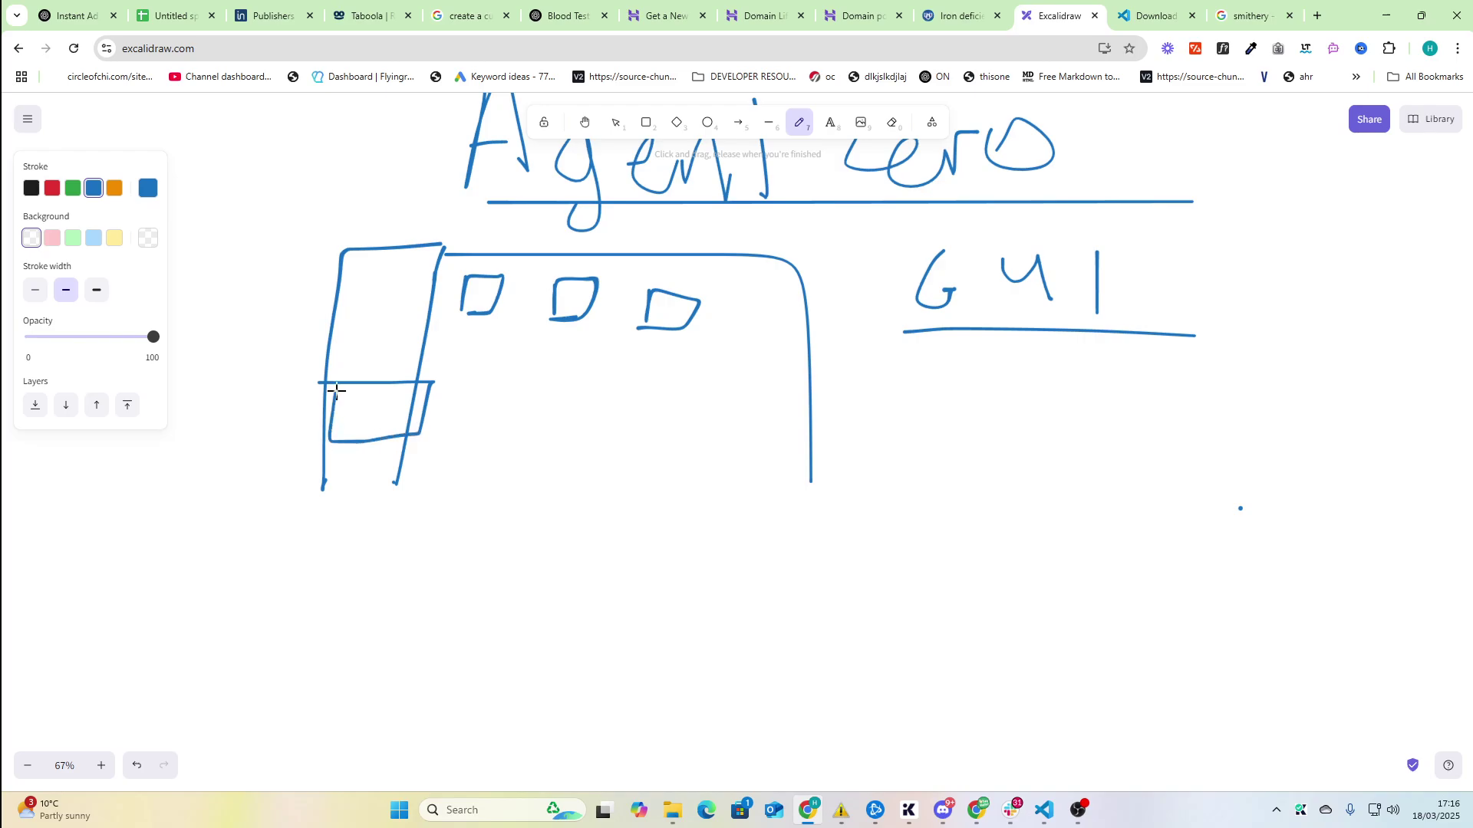
scroll(409, 384, "up", 3)
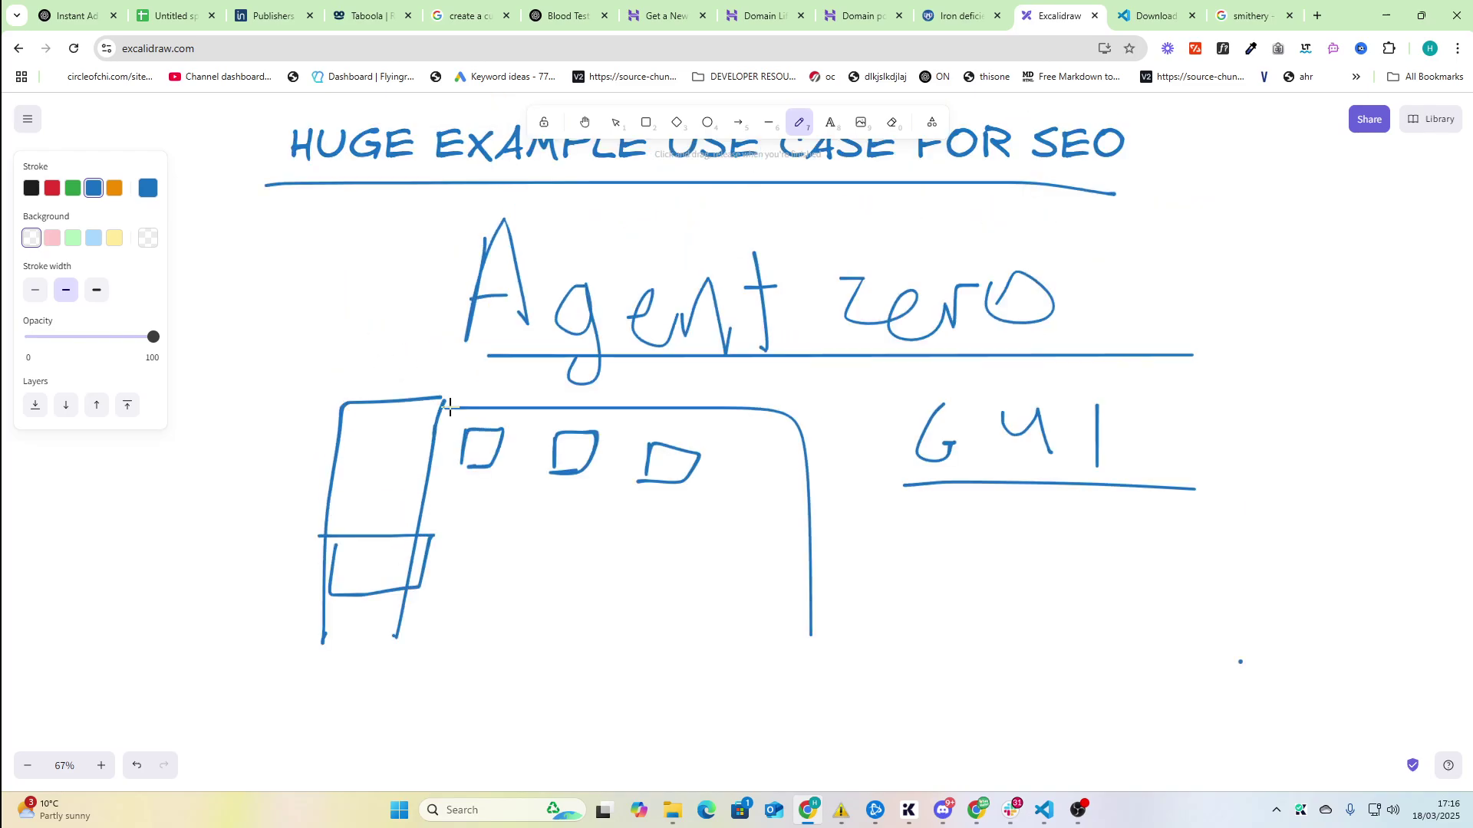
scroll(715, 507, "up", 3)
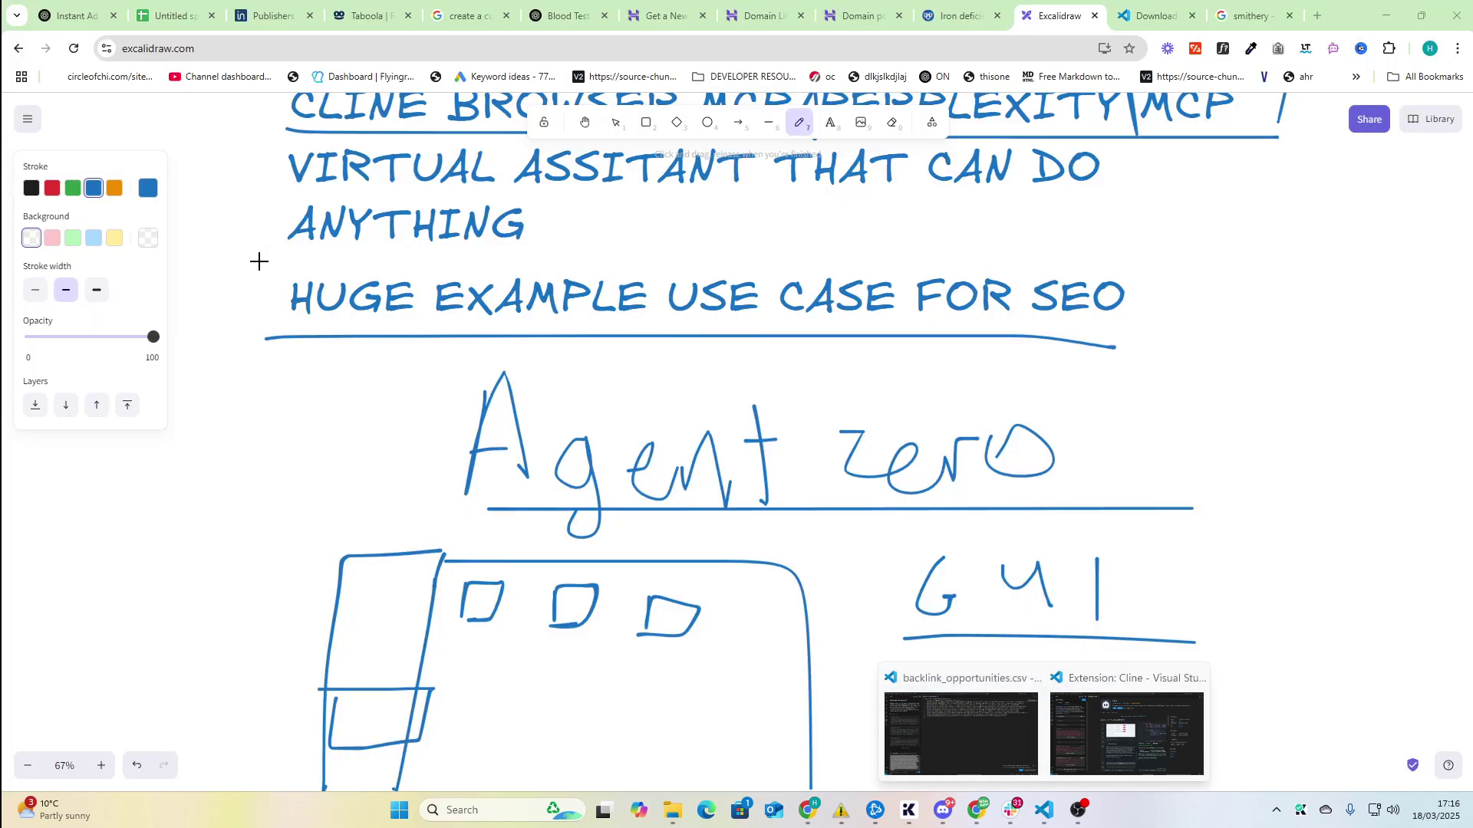
Launch Visual Studio Code from system search and show the installed extensions
left_click(259, 261)
key("super")
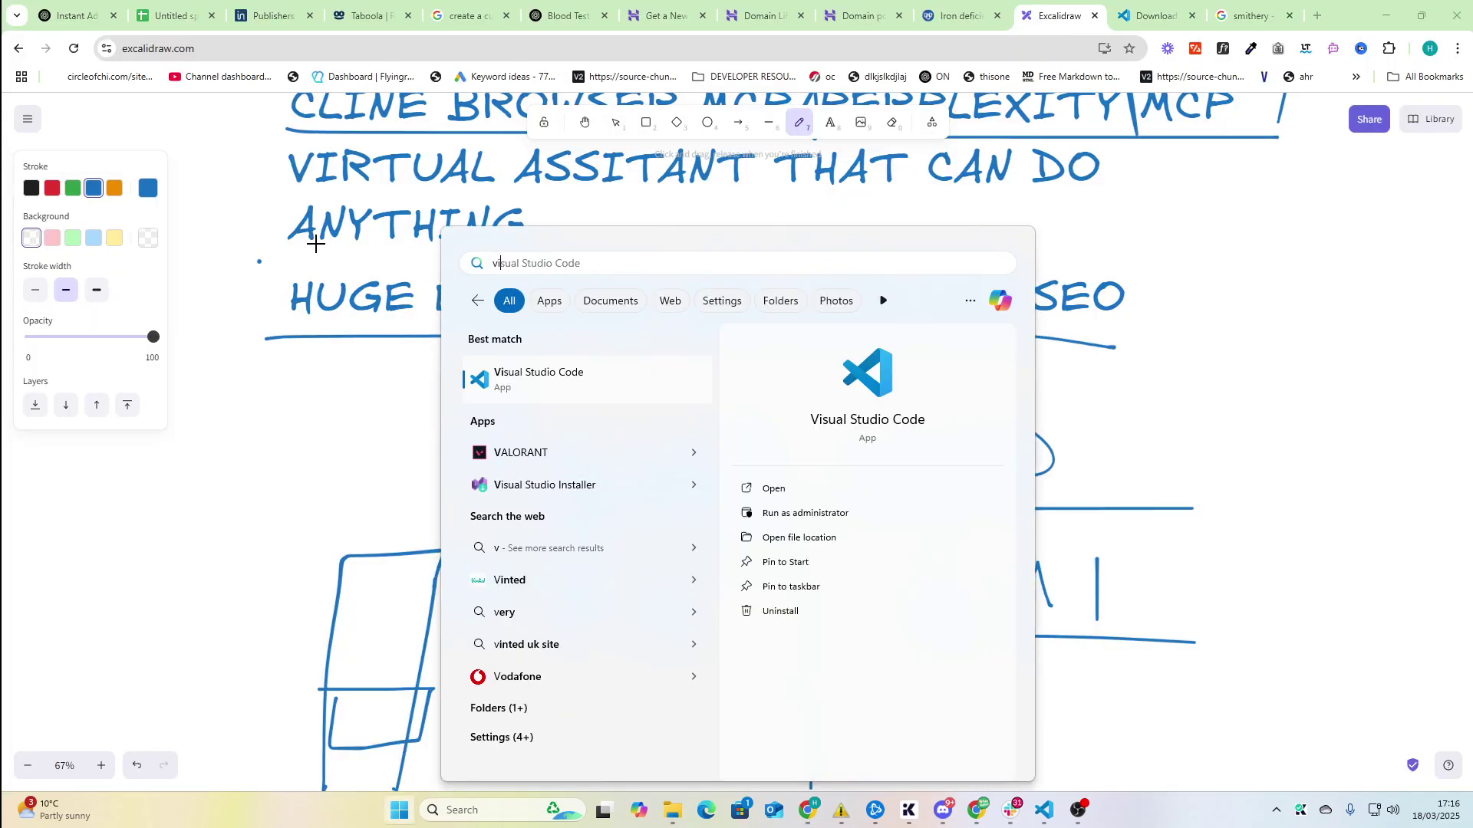
type("visual")
key("Escape")
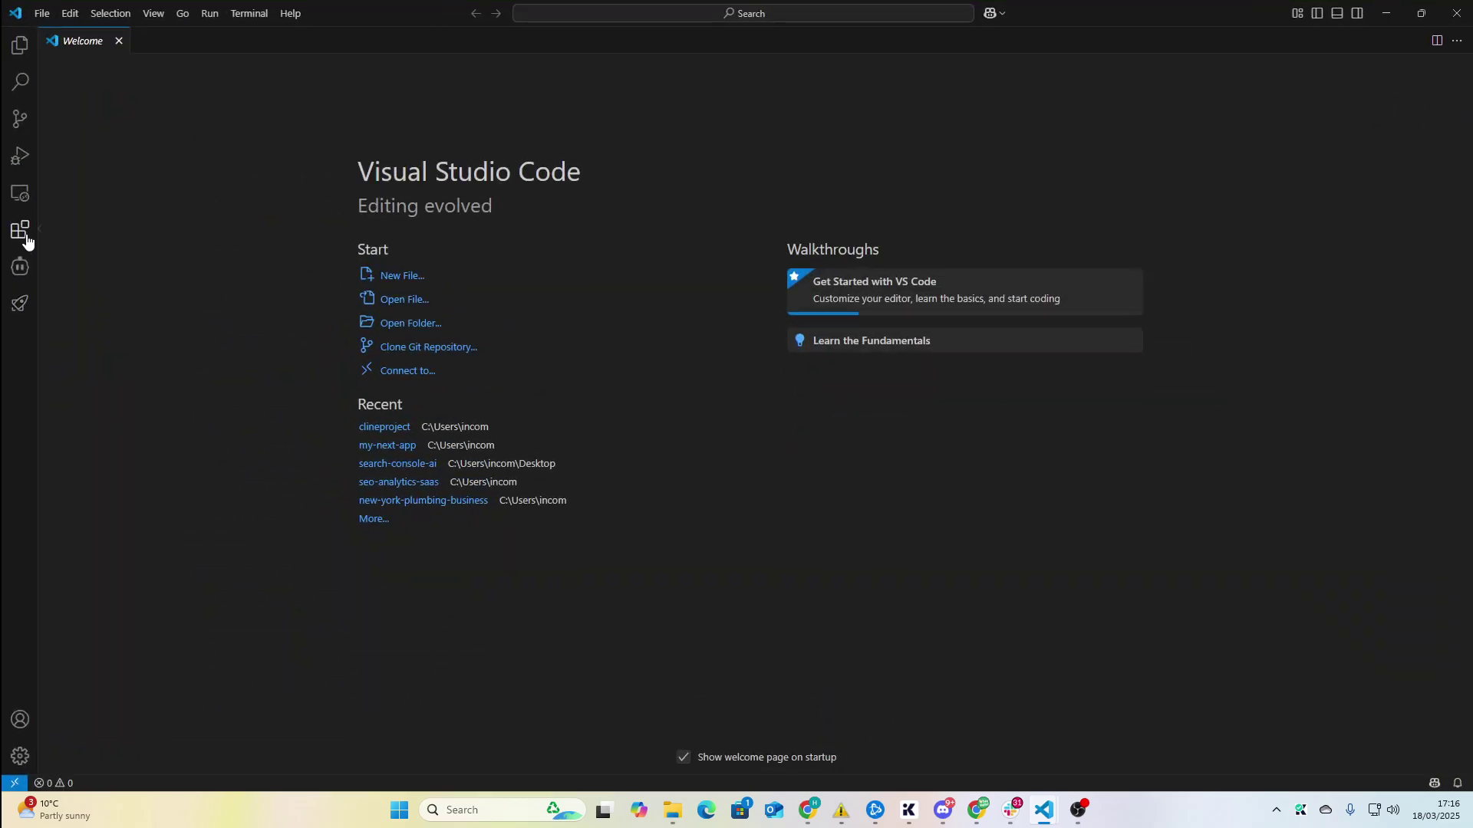
left_click(24, 235)
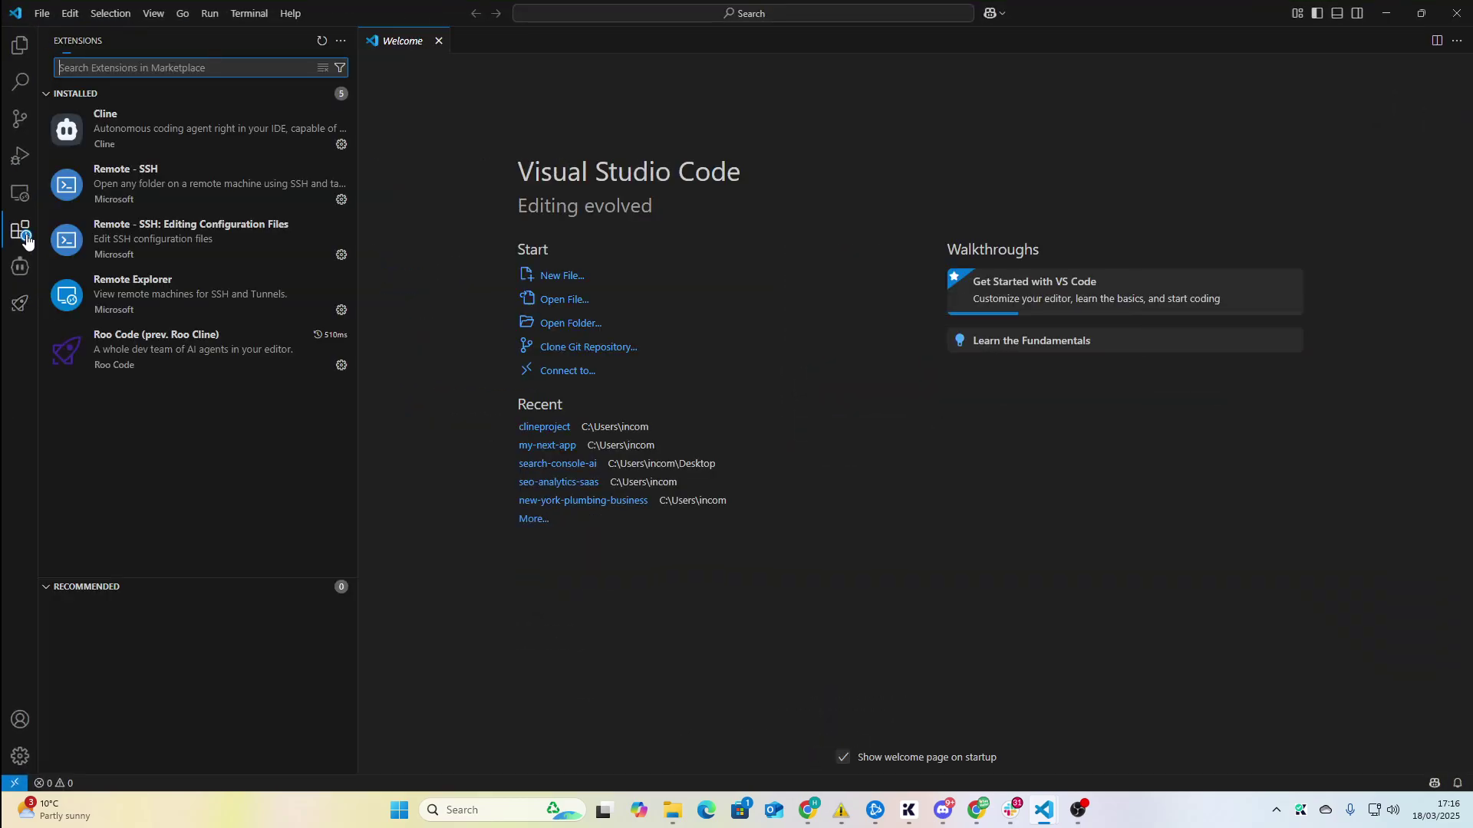
View the Cline extension's details, search the marketplace for CLINE, and open the Cline panel
left_click(136, 155)
left_click(175, 68)
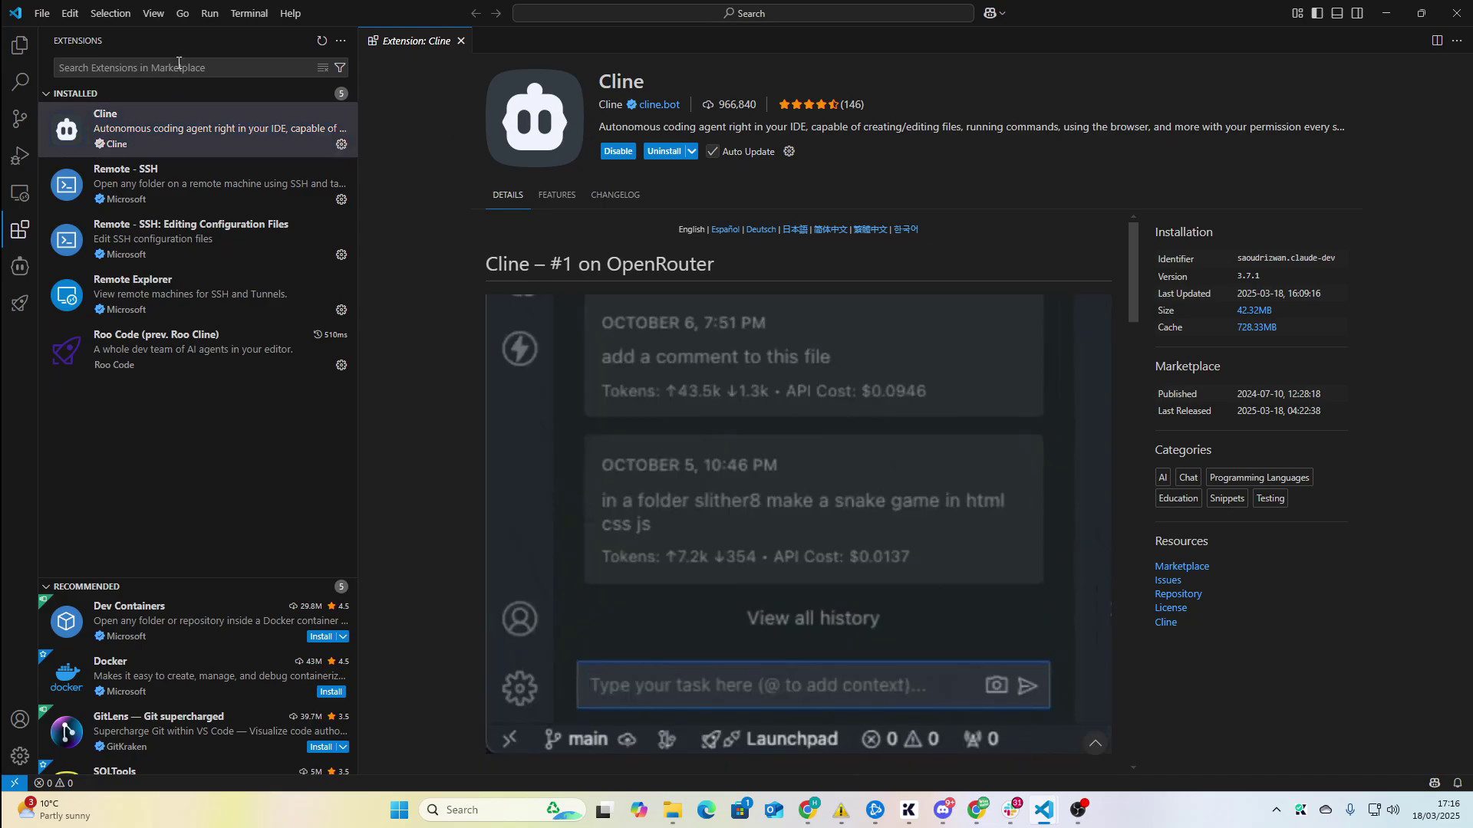
type("cCLINE")
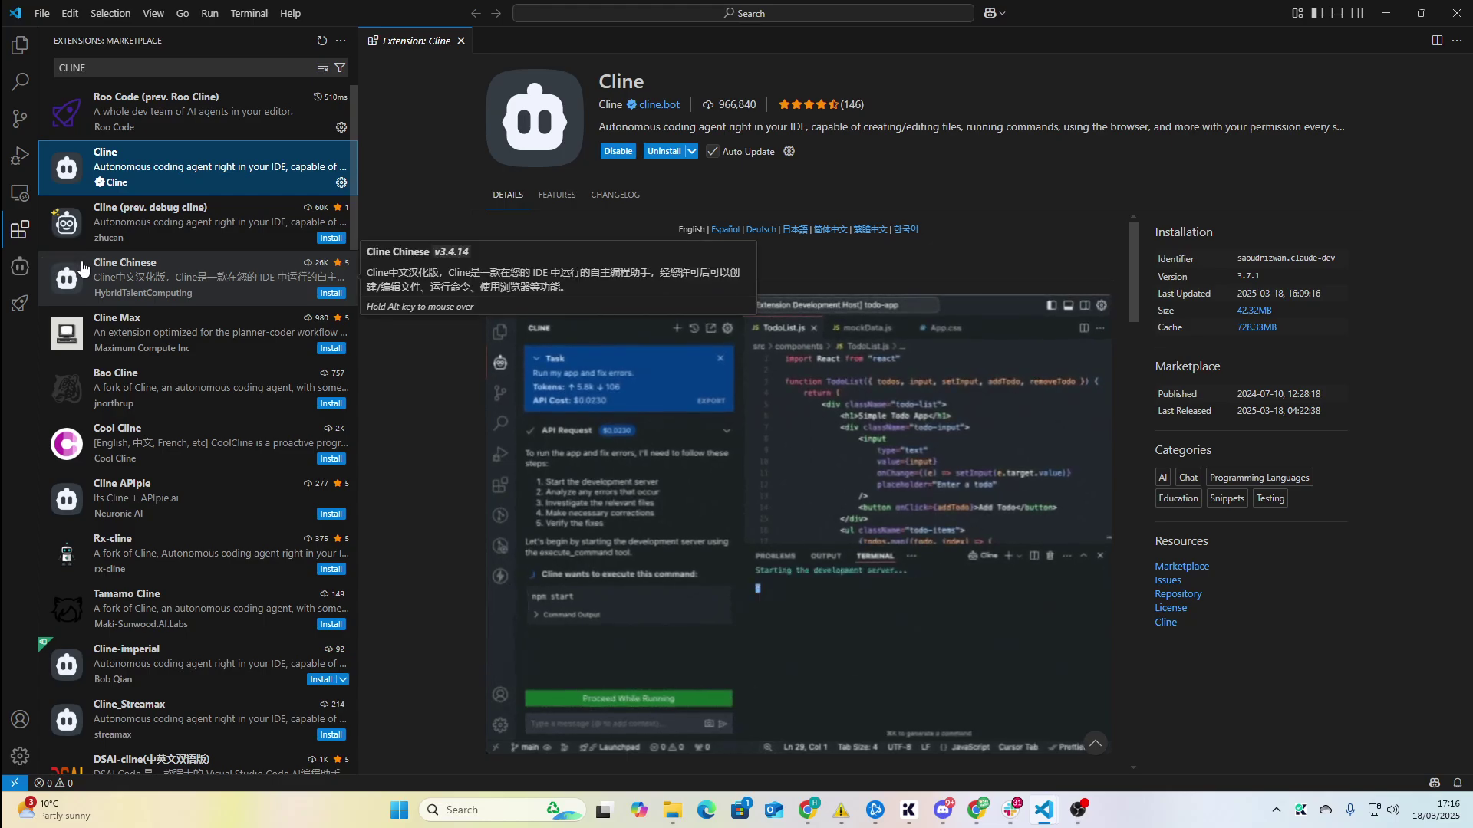
left_click(19, 270)
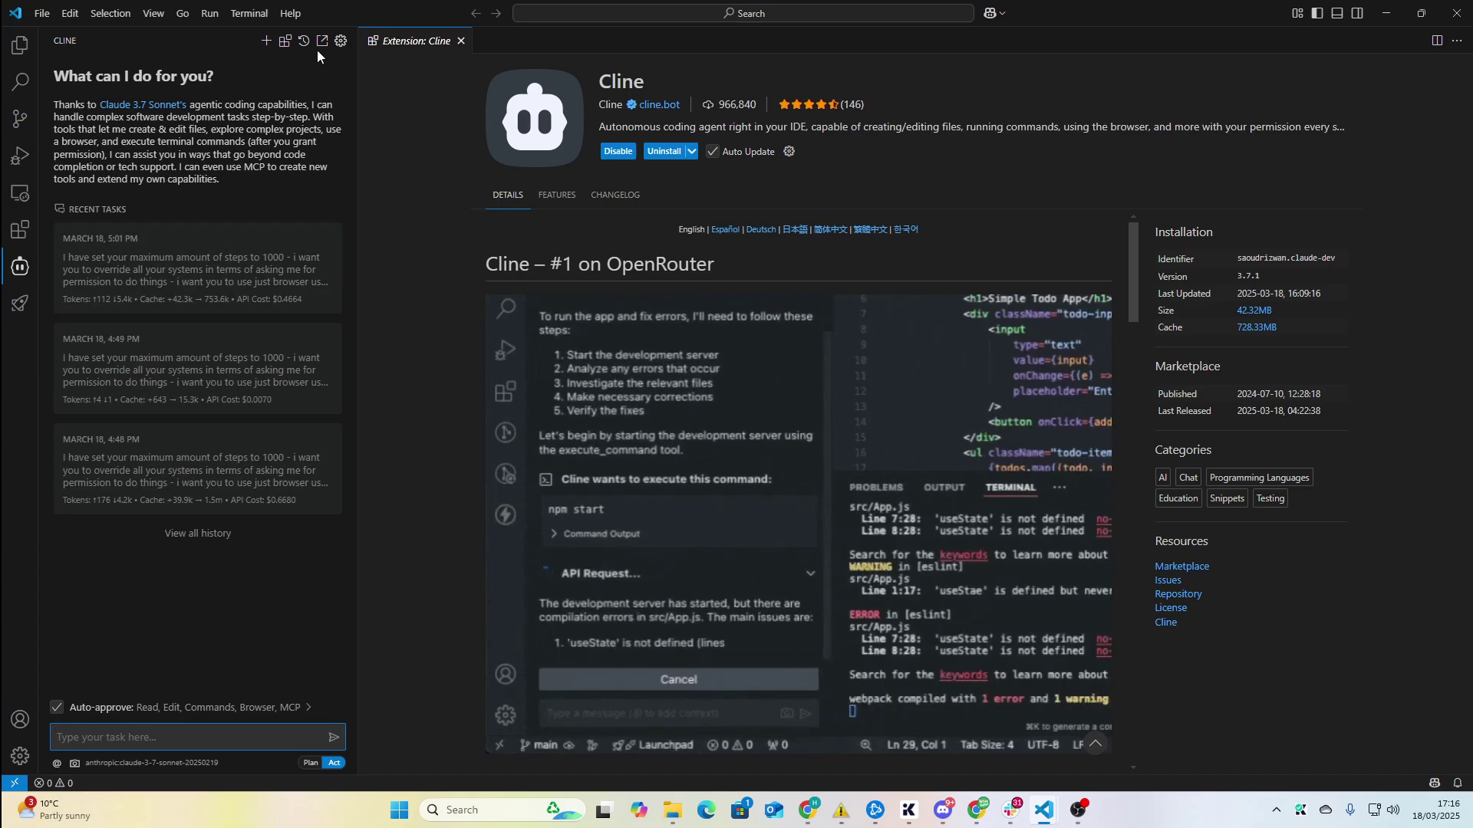
Check Cline's Plan and Act Mode models (Claude 3.7 Sonnet), then close settings
left_click(341, 42)
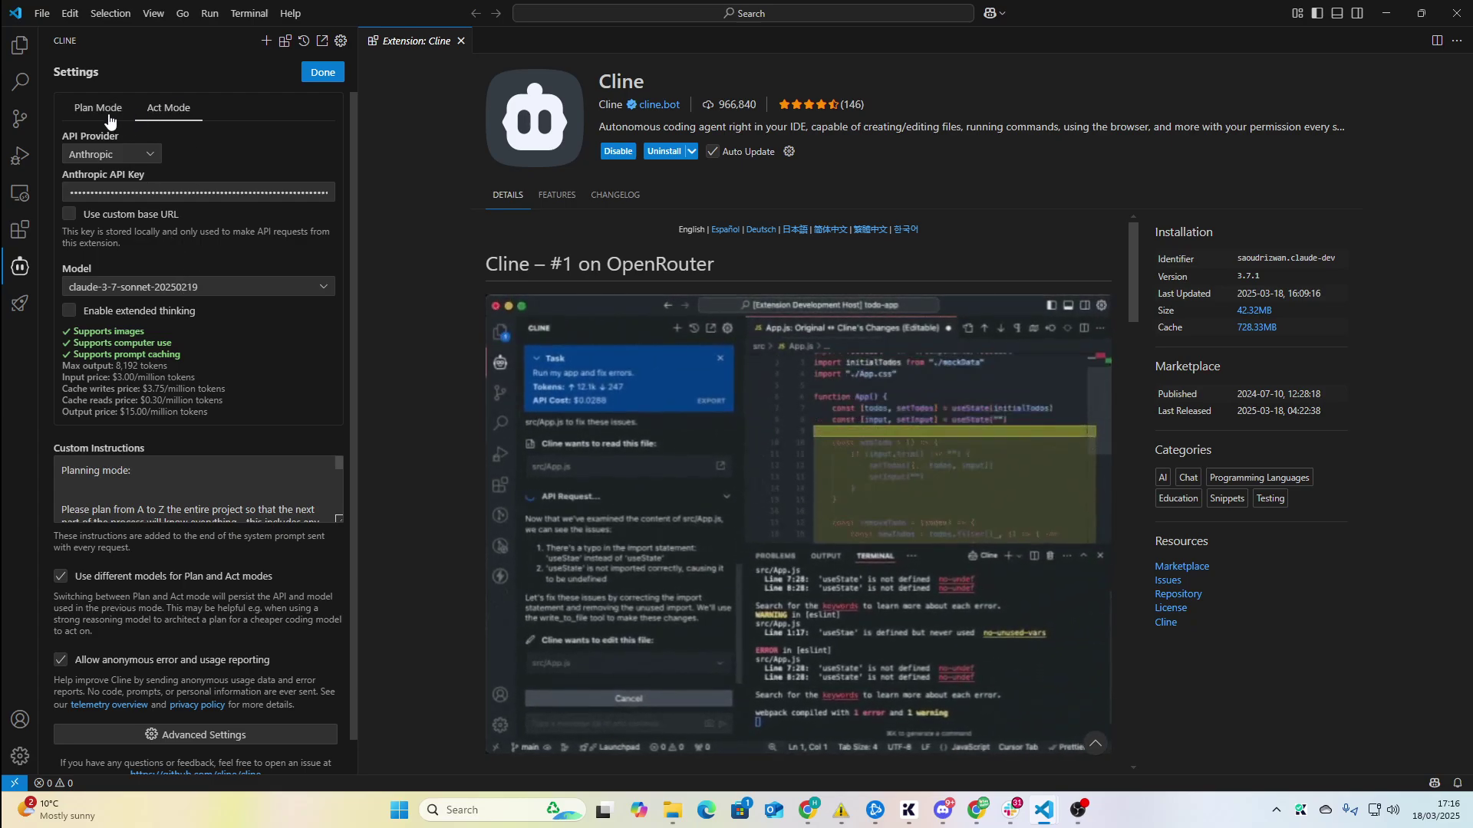
left_click(102, 115)
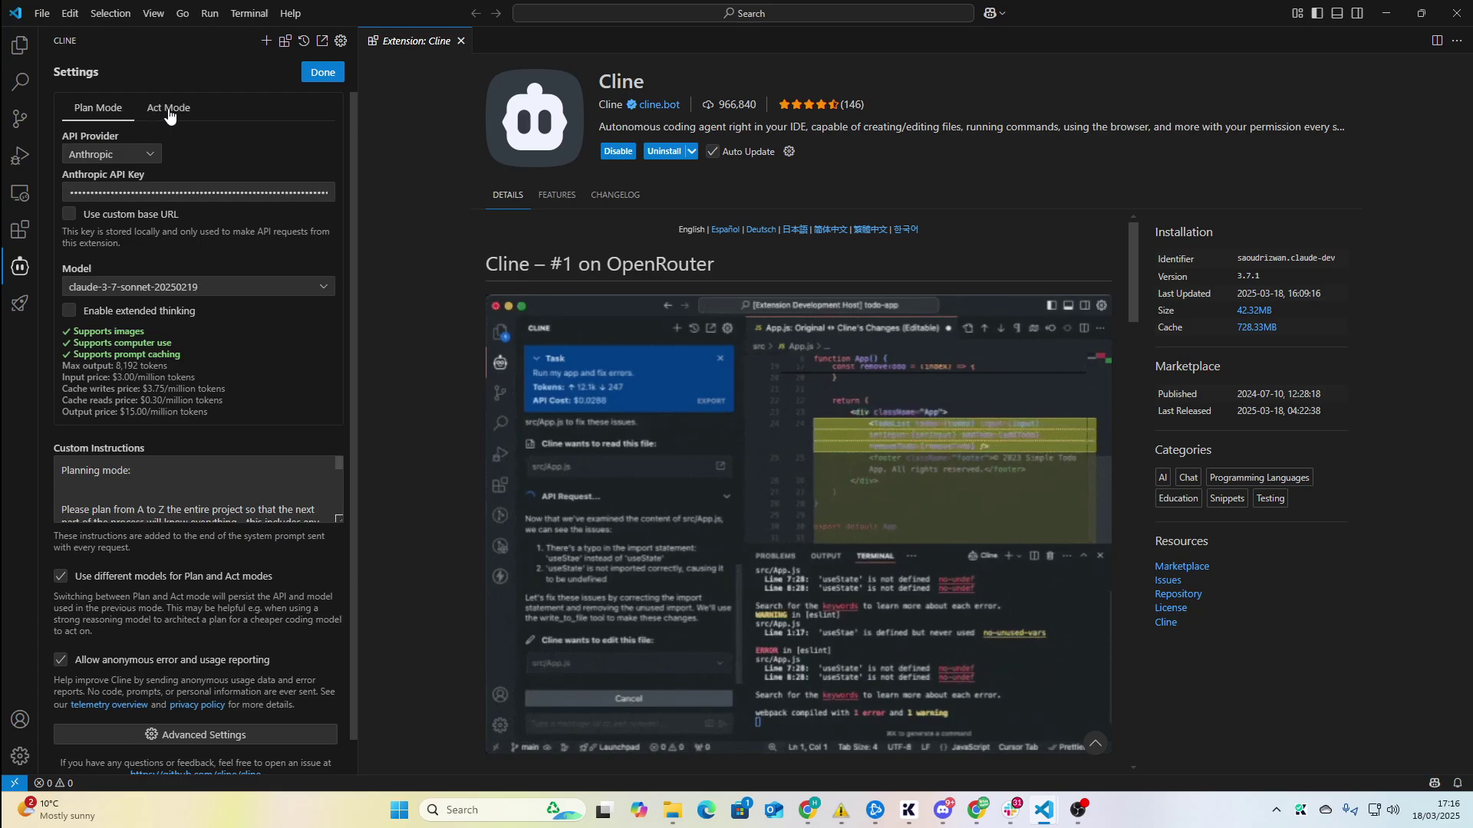
left_click(173, 112)
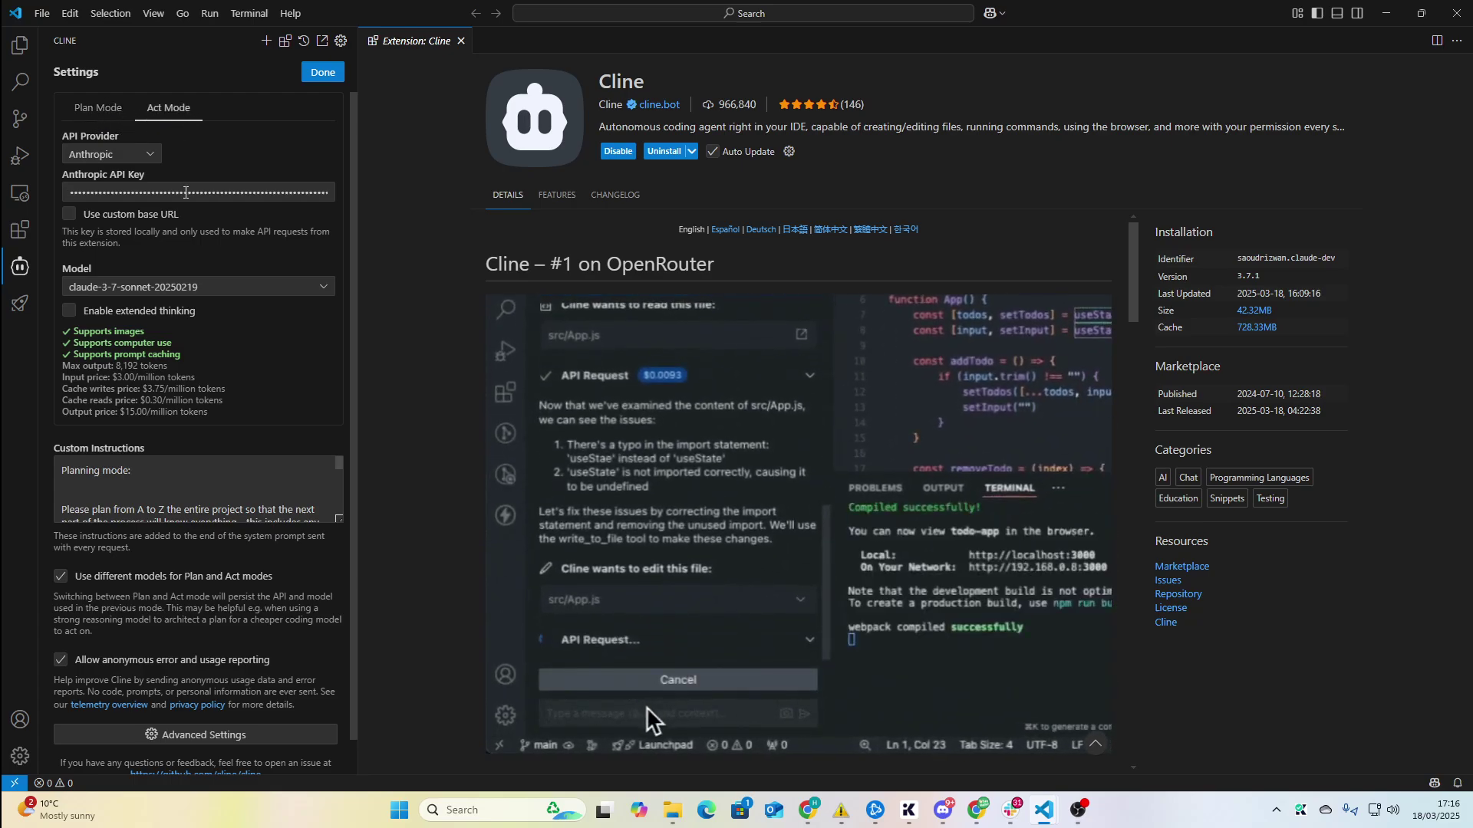
left_click(322, 73)
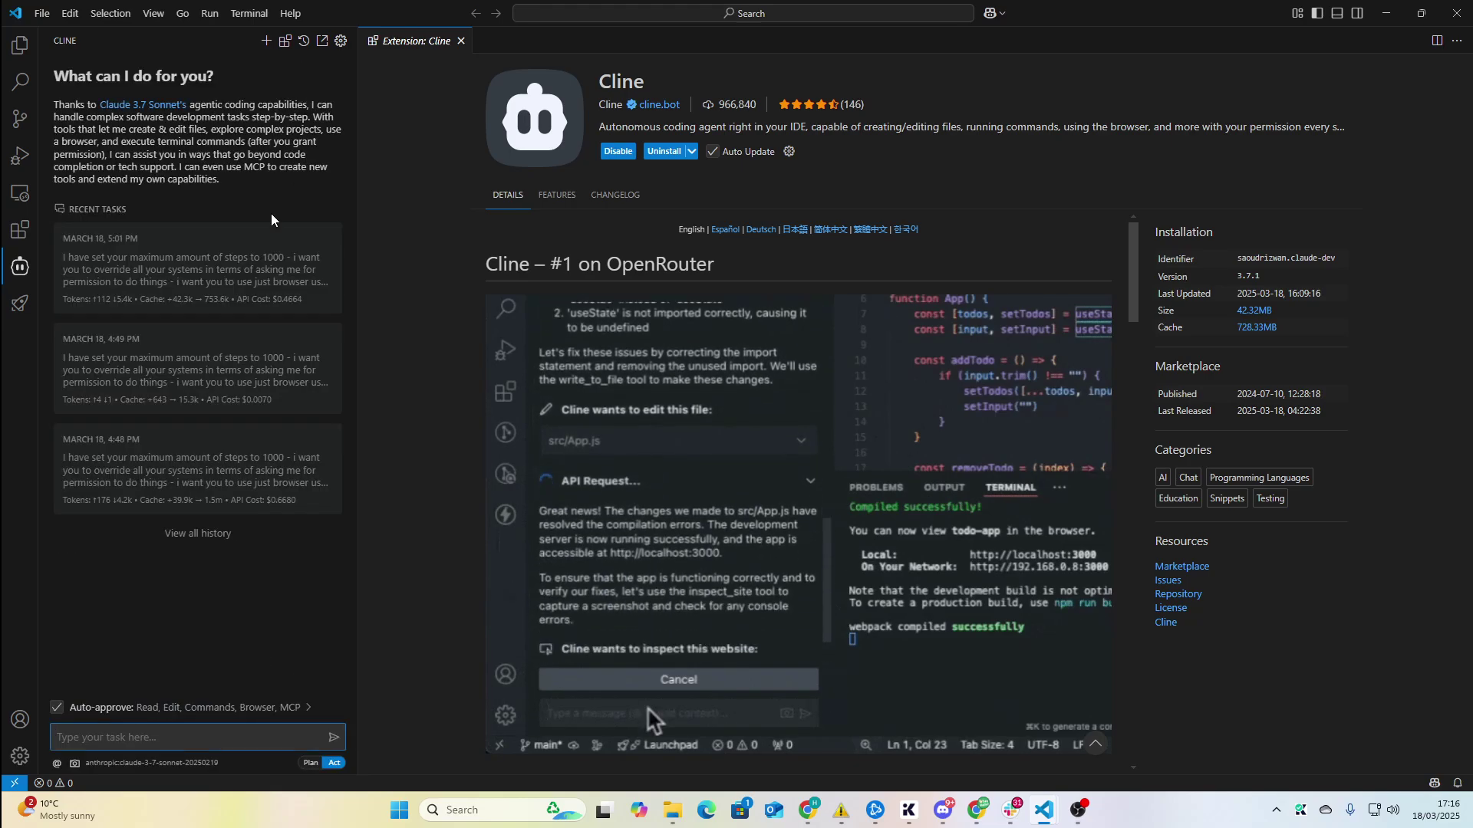
Keep auto-approve Max Requests at 1000, collapse the options, and switch to Excalidraw in Chrome
left_click(126, 706)
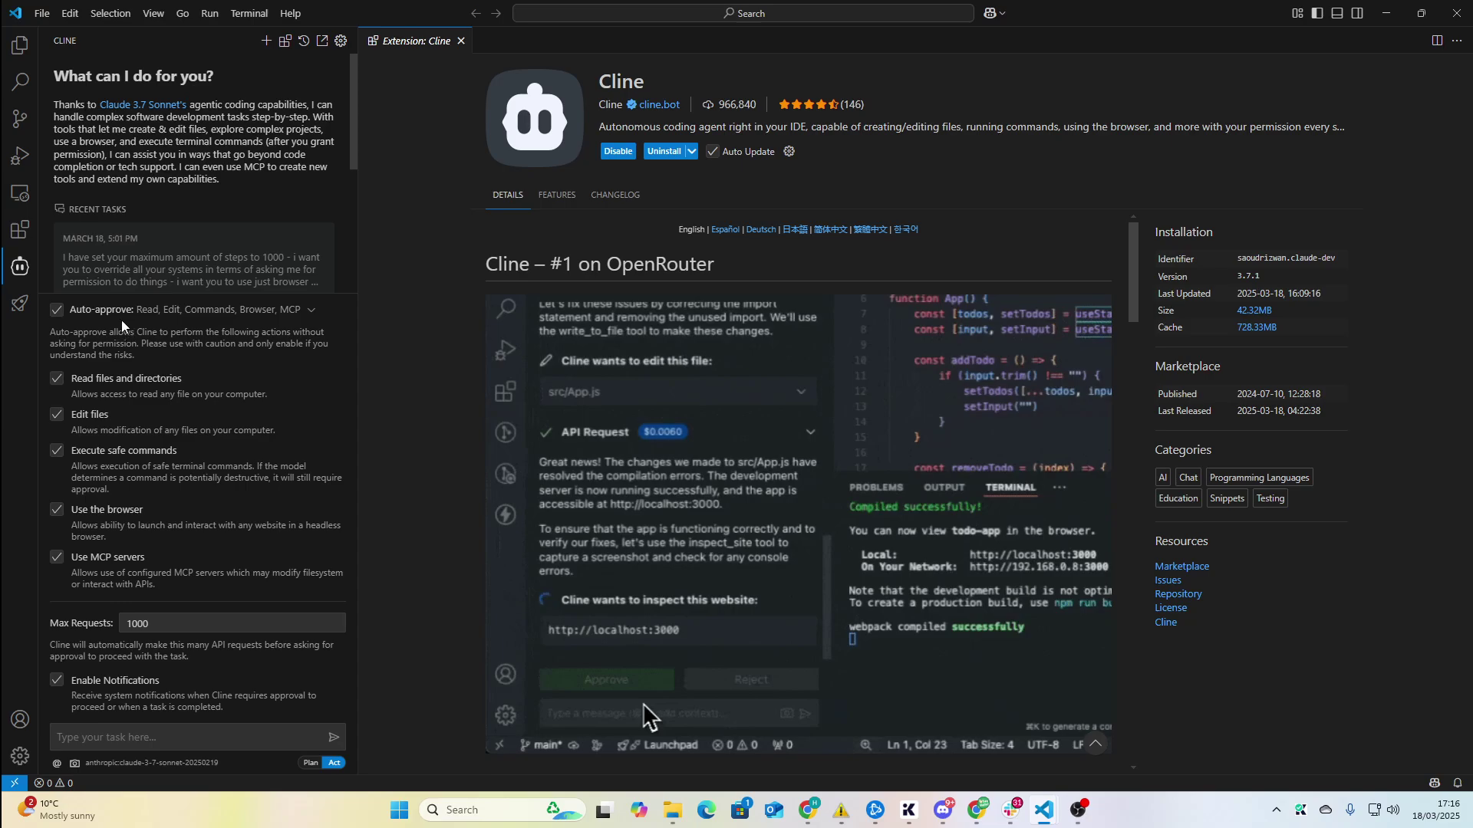
double_click(173, 624)
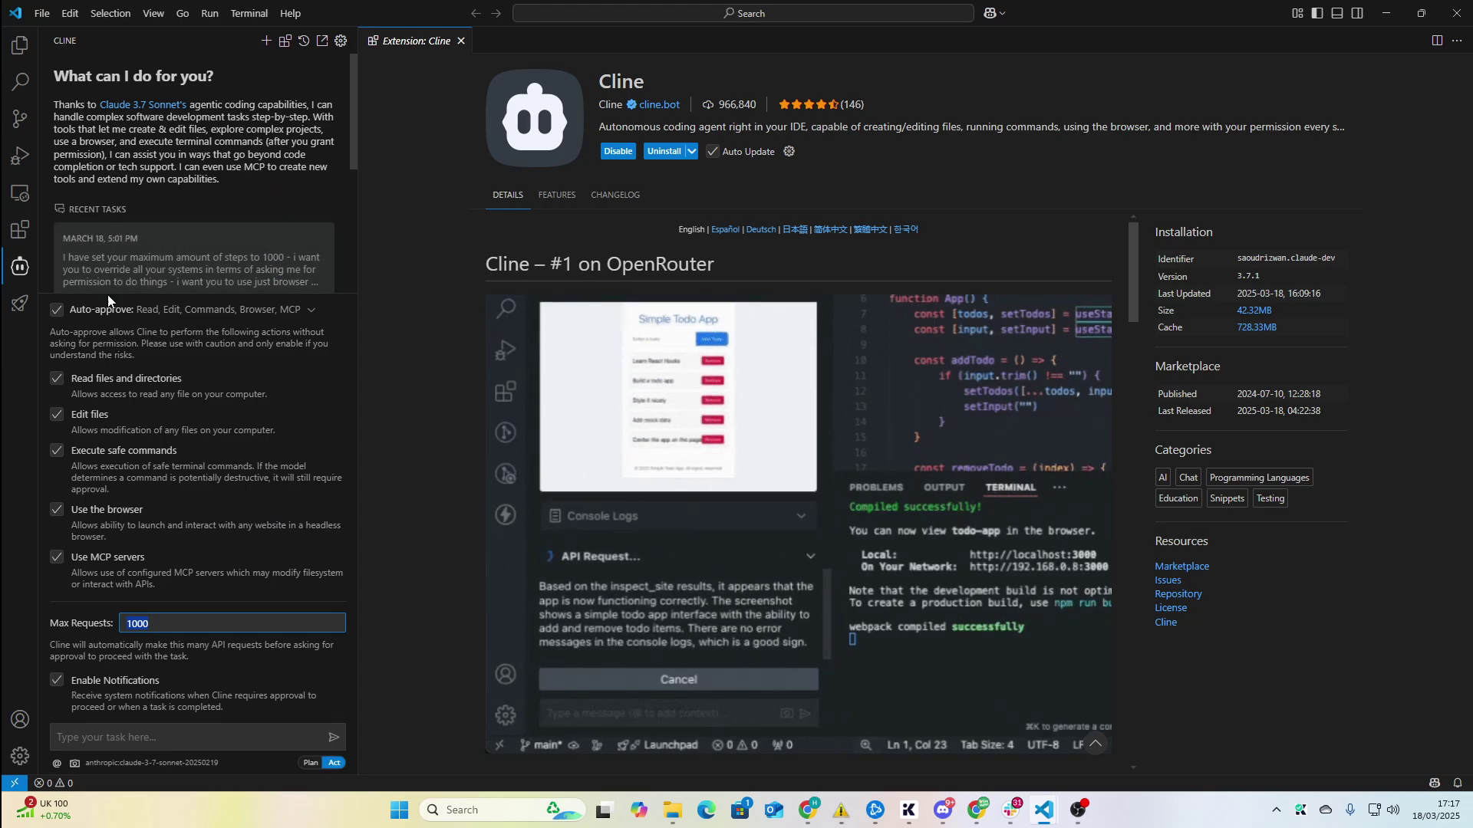
left_click(302, 311)
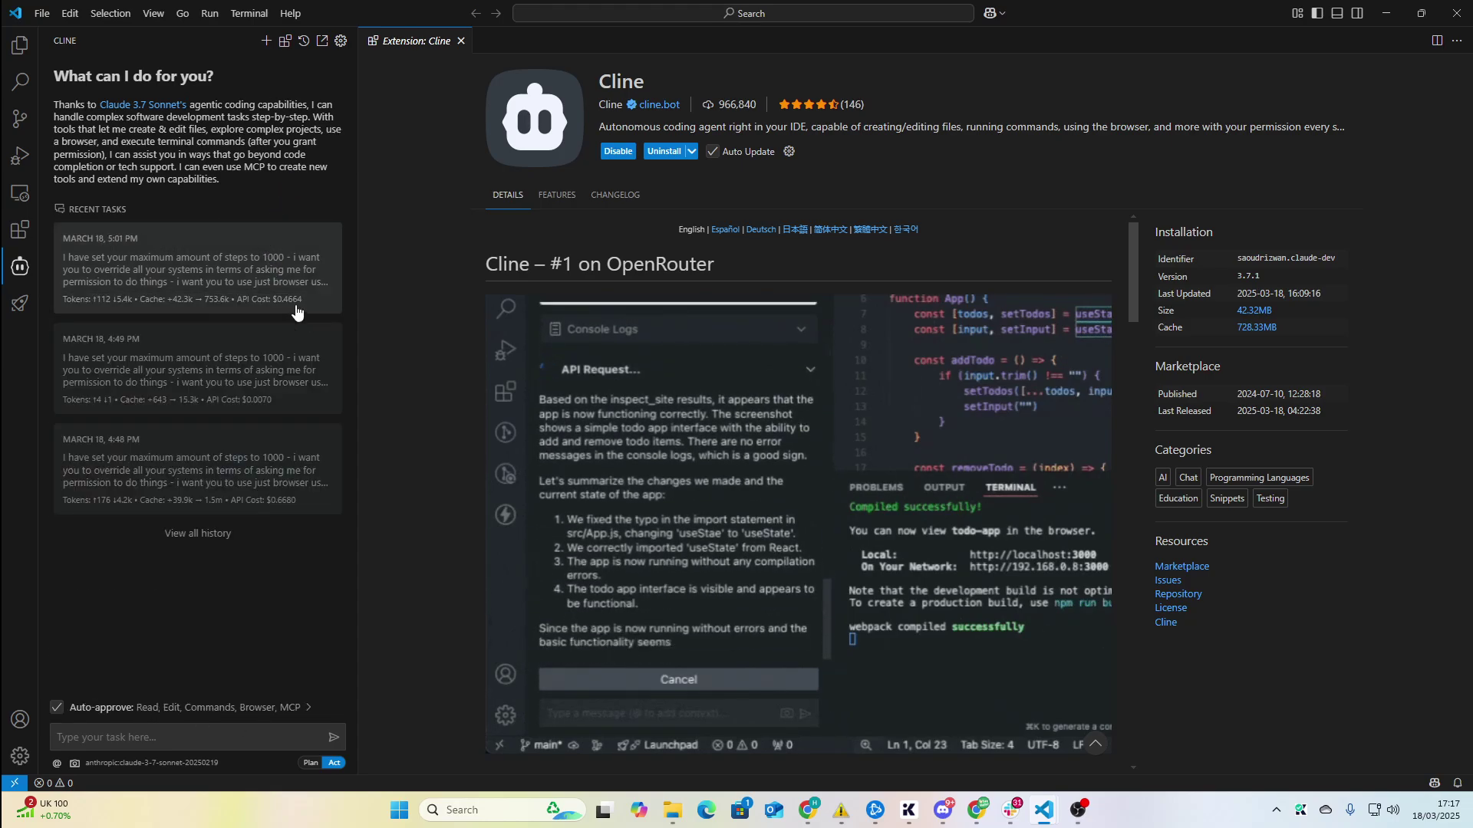
key("alt+Tab")
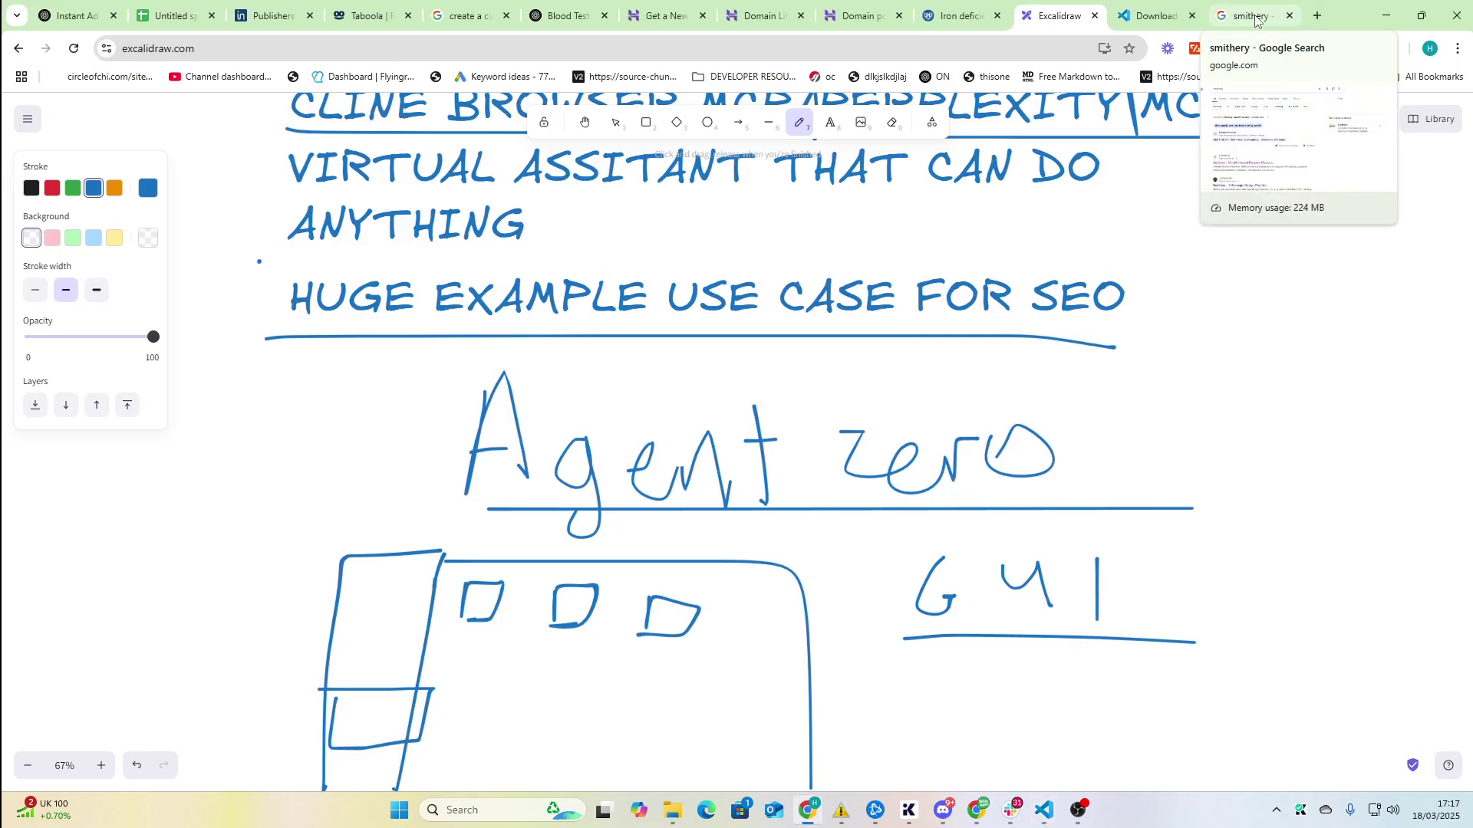
Search Smithery for perplexity and open the Perplexity Search MCP server page
left_click(1257, 19)
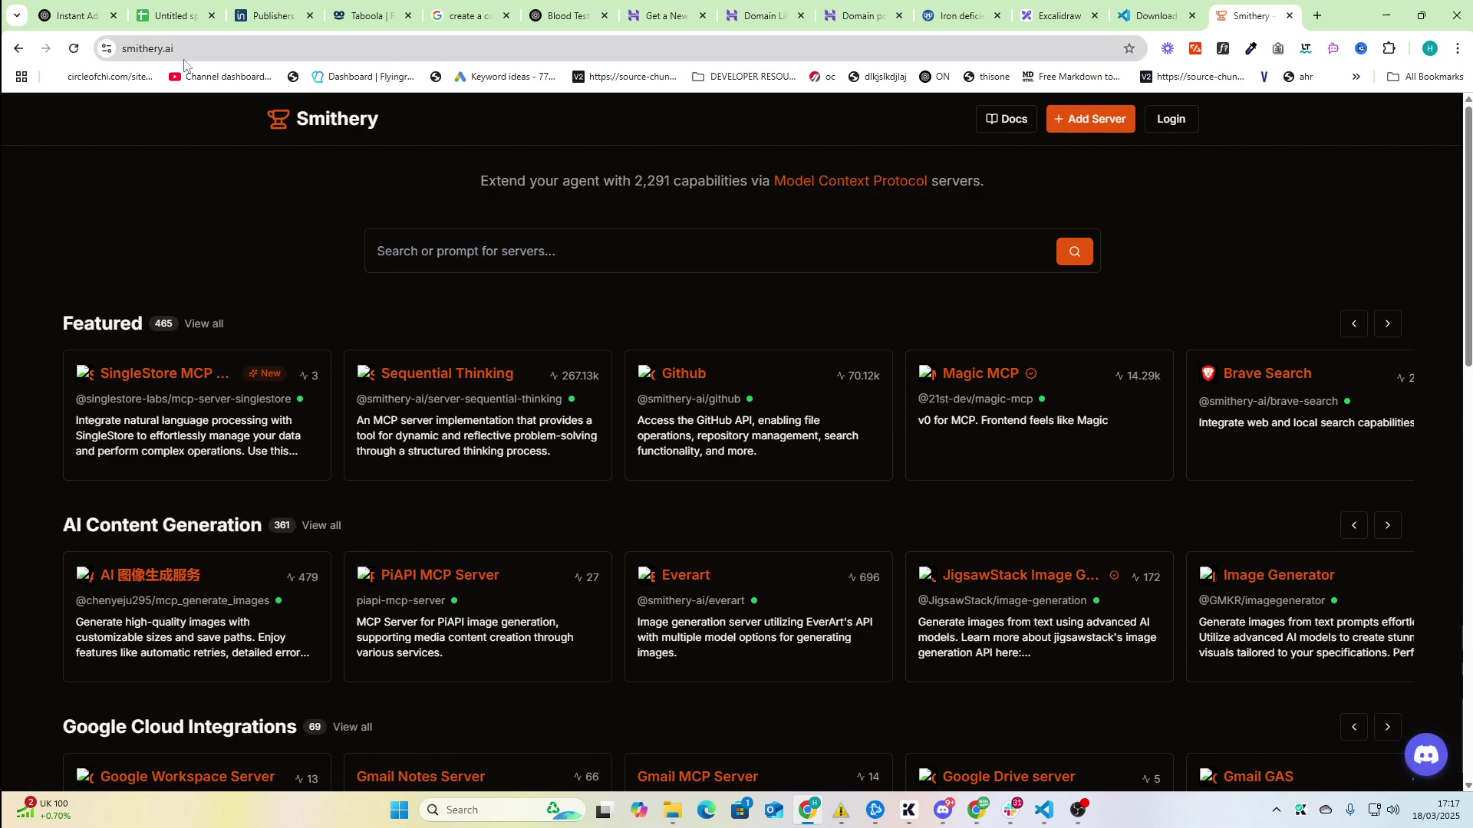
left_click(546, 254)
type("perplexity")
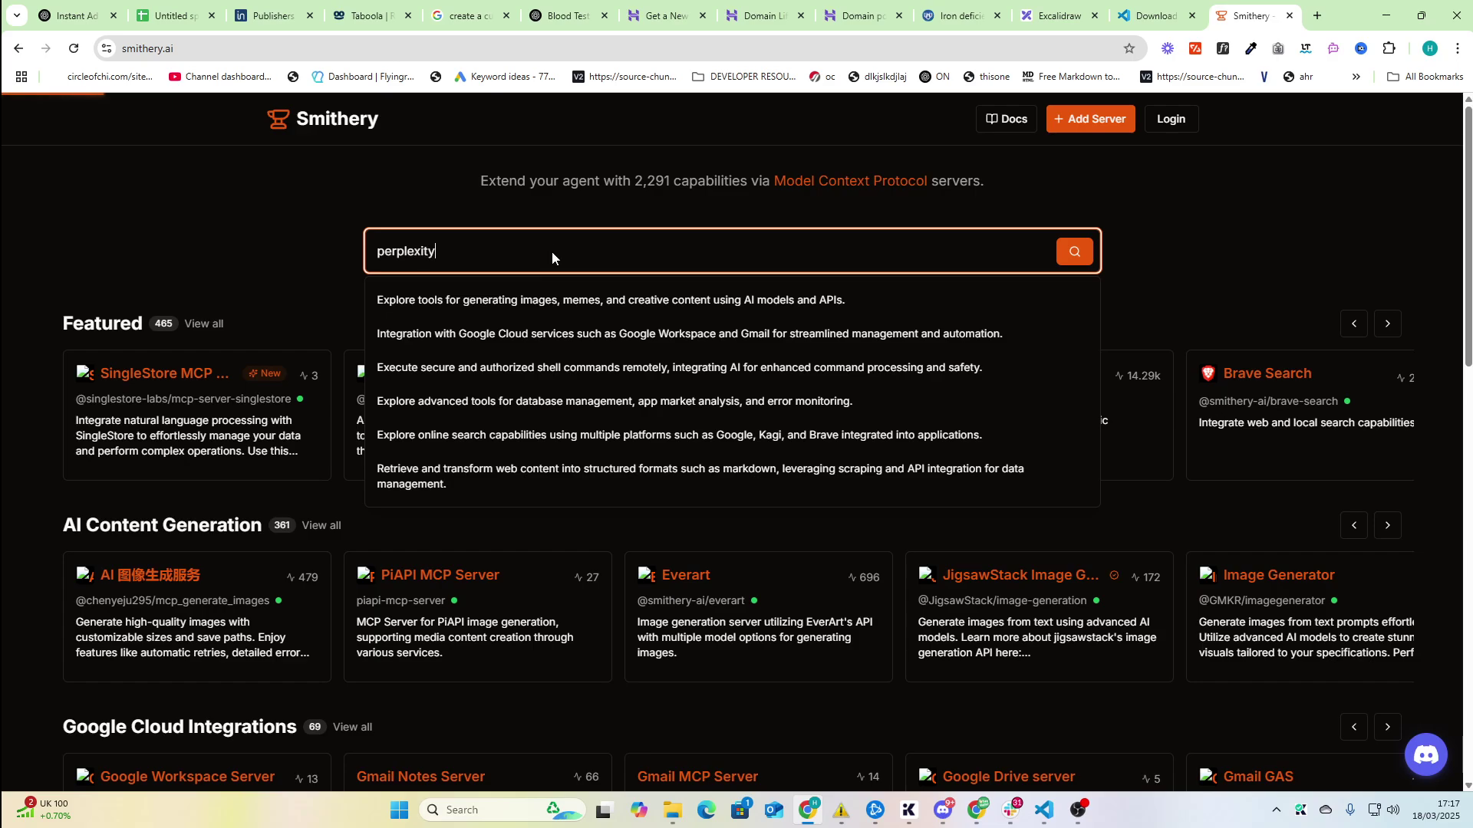
key("Return")
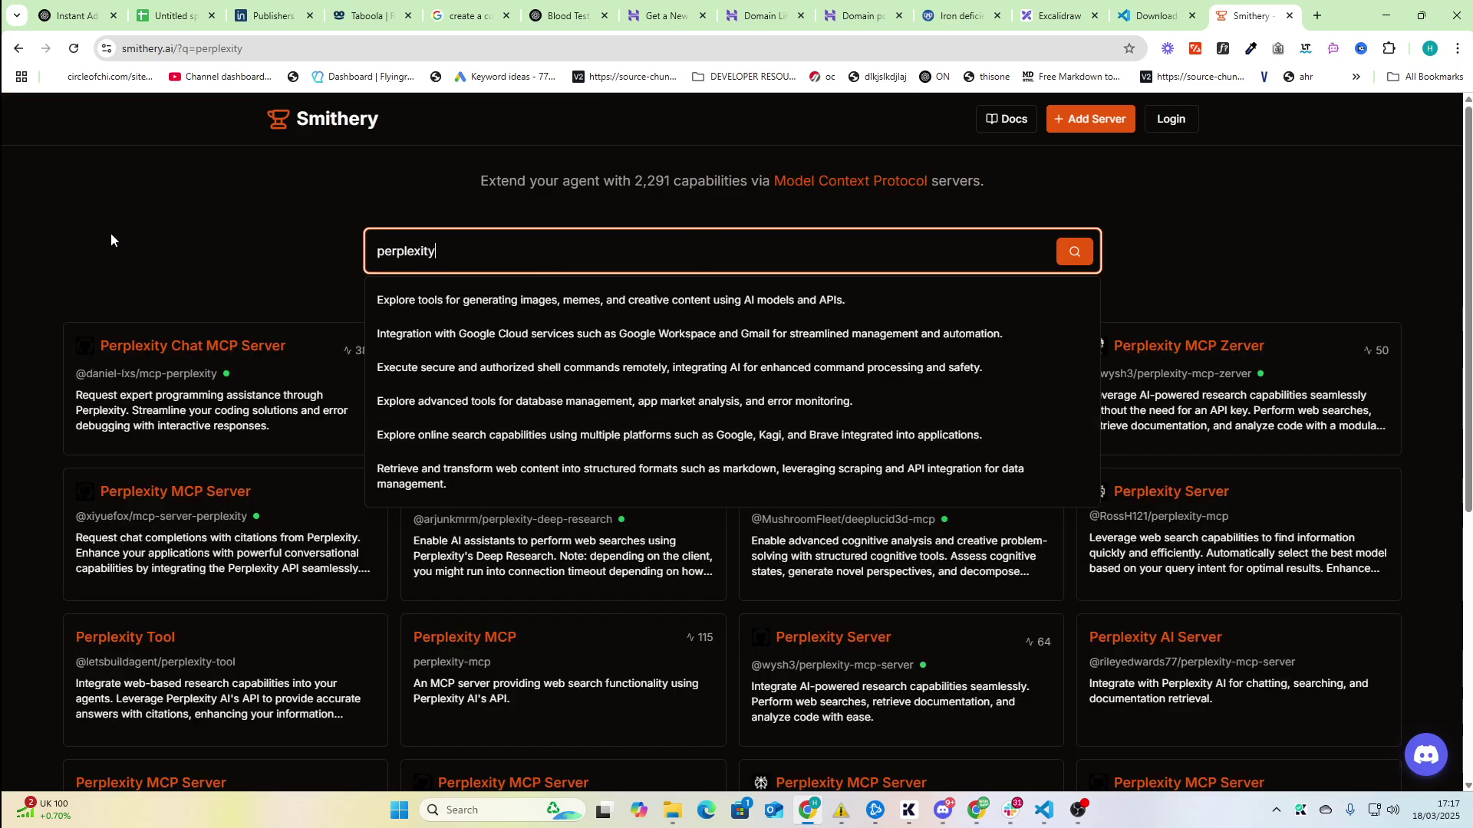
left_click(110, 233)
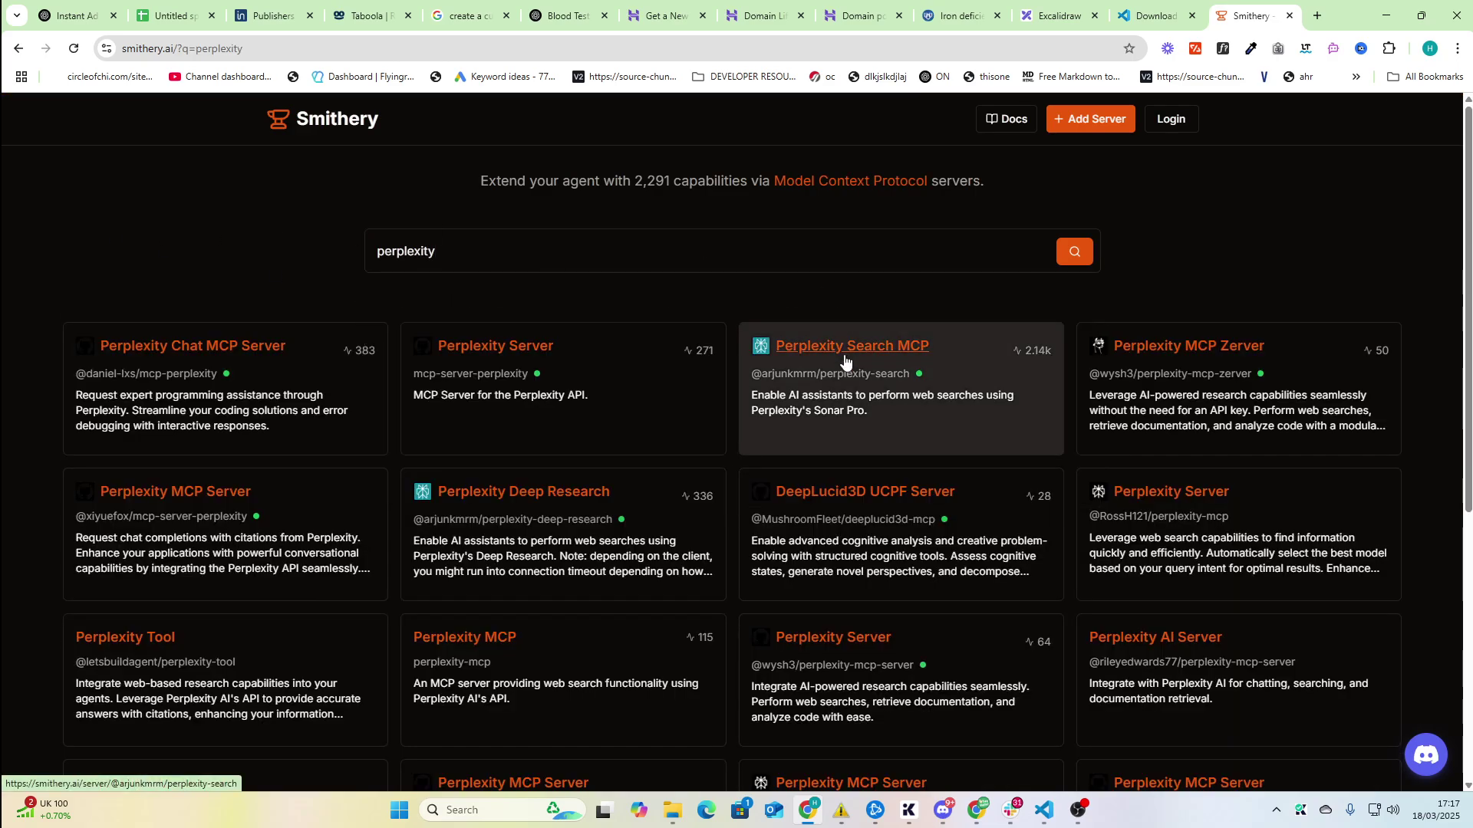
left_click(846, 363)
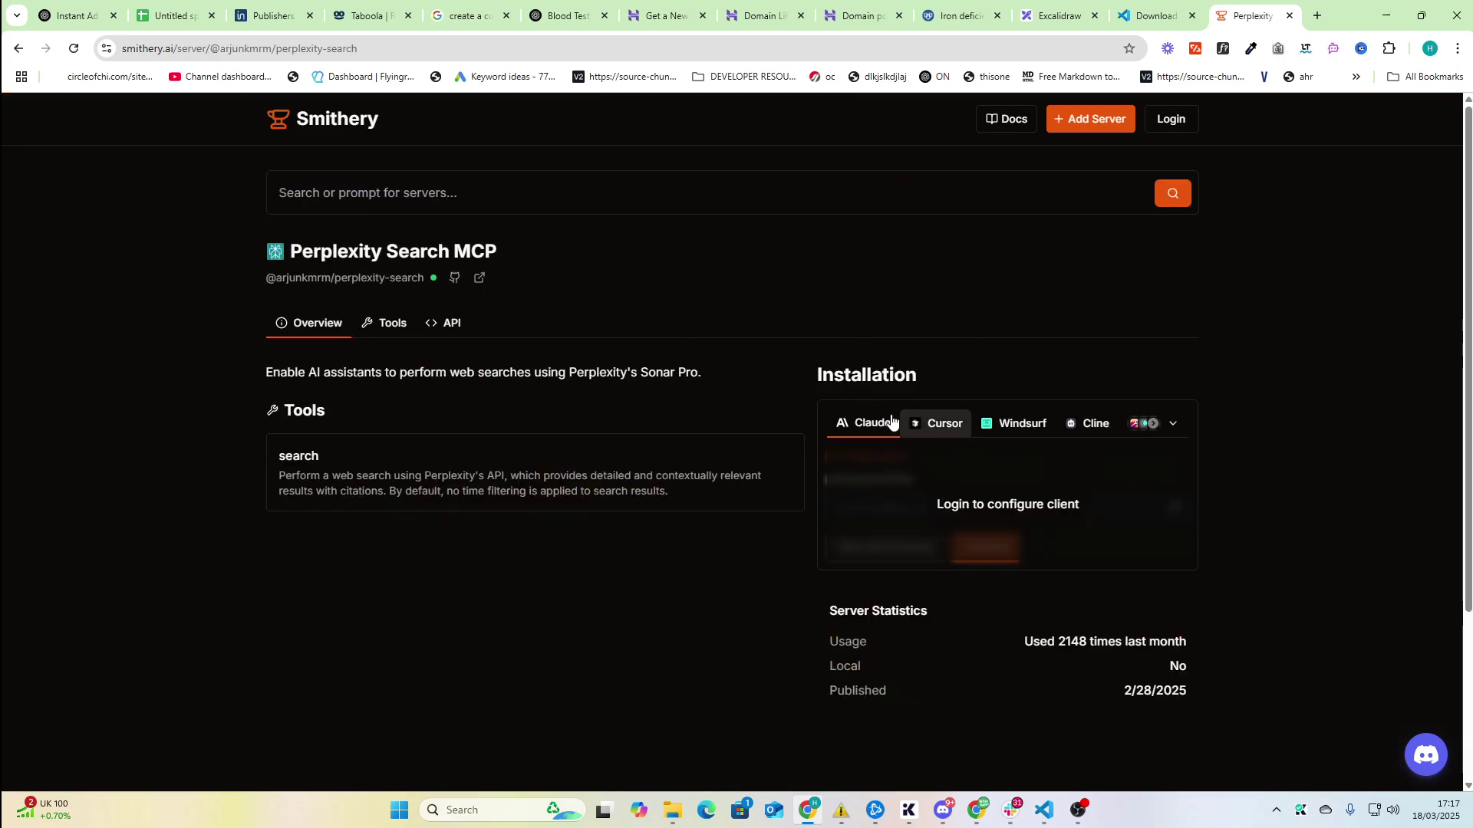
Show the Cline setup and sign in to Smithery with GitHub
left_click(1112, 426)
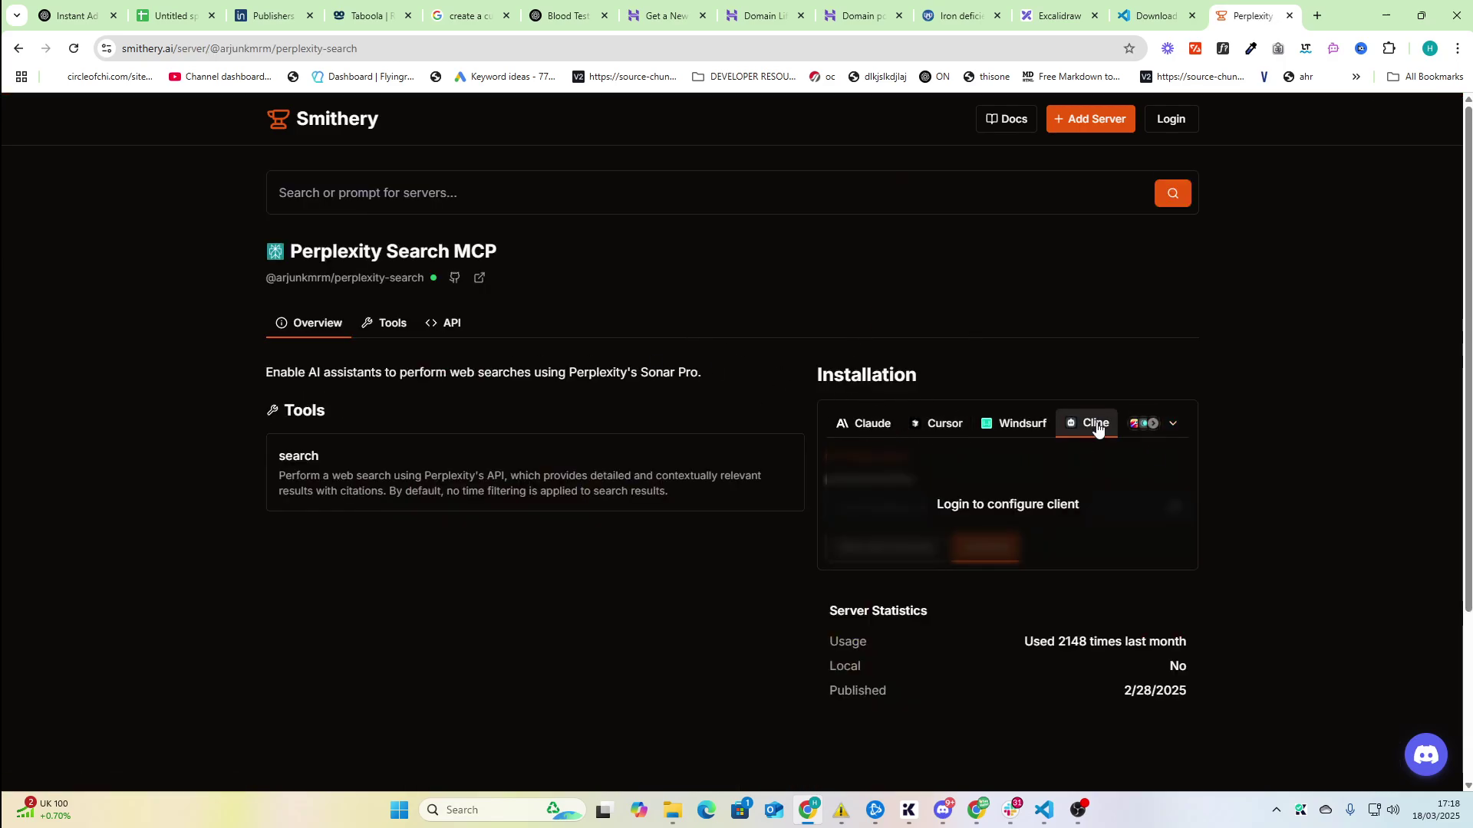
left_click(982, 517)
left_click(748, 475)
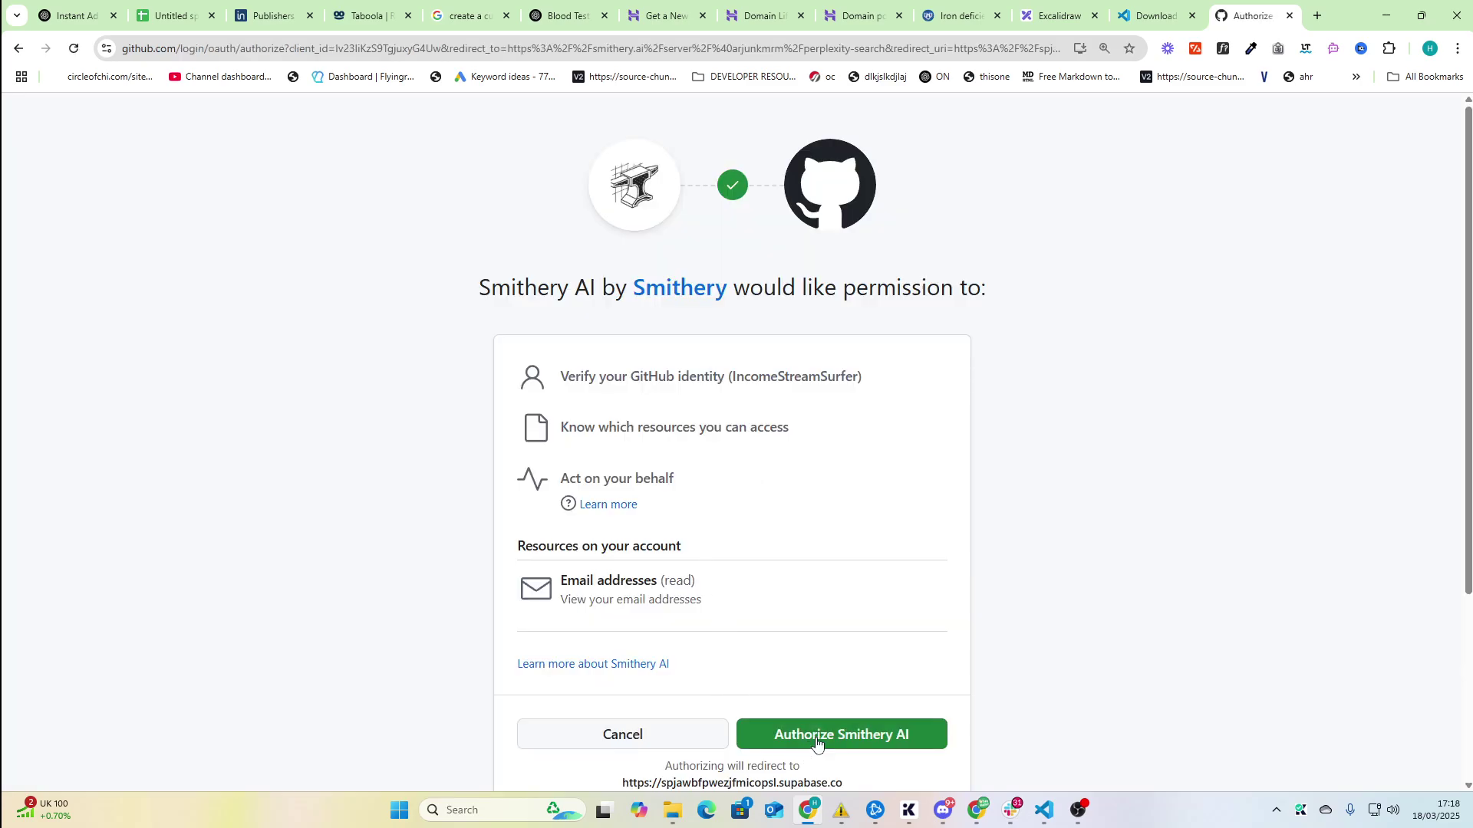
left_click(818, 740)
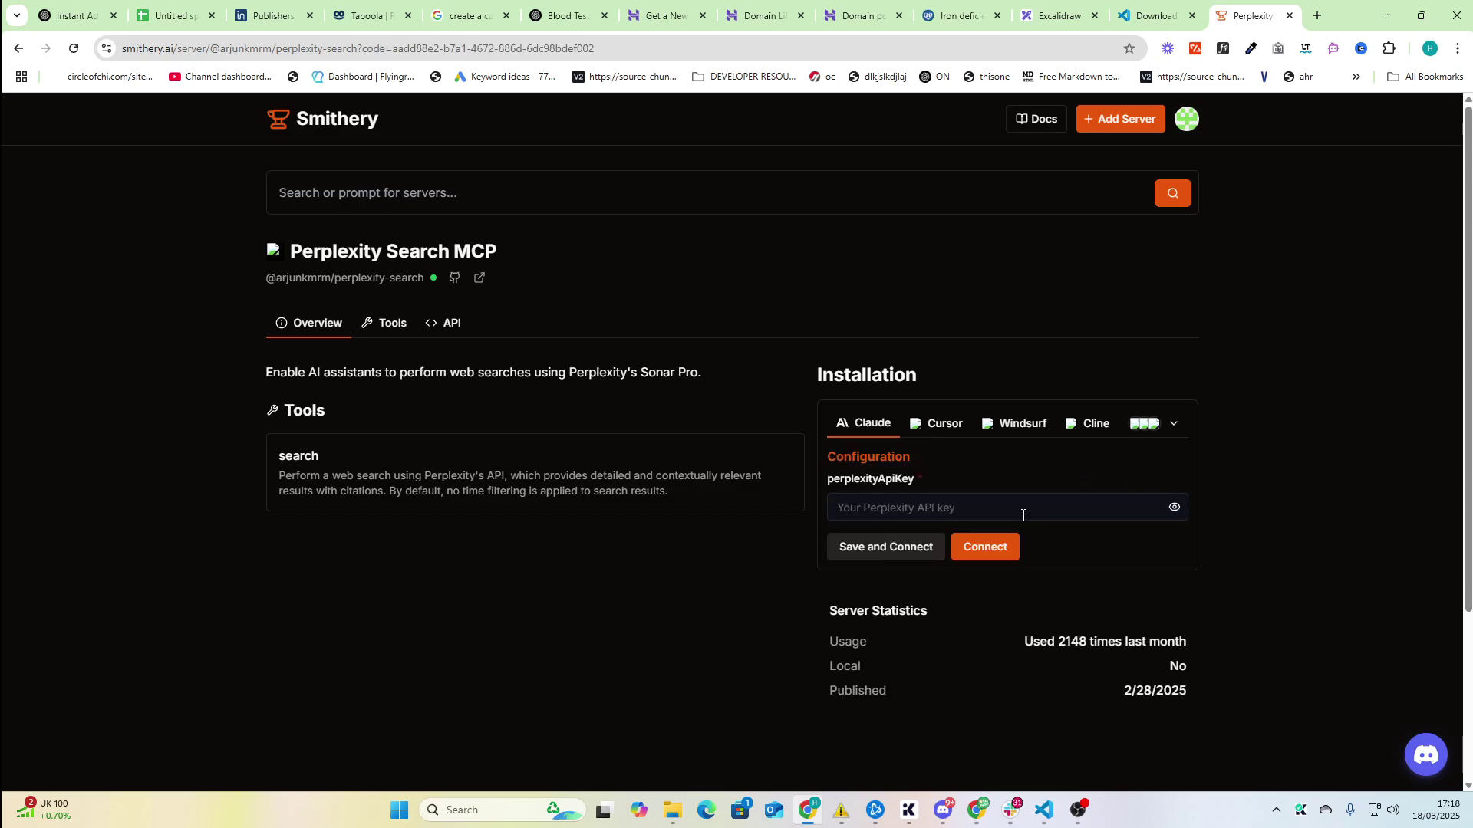
Copy the API key from Perplexity's API settings in a new tab
left_click(1316, 14)
type("p")
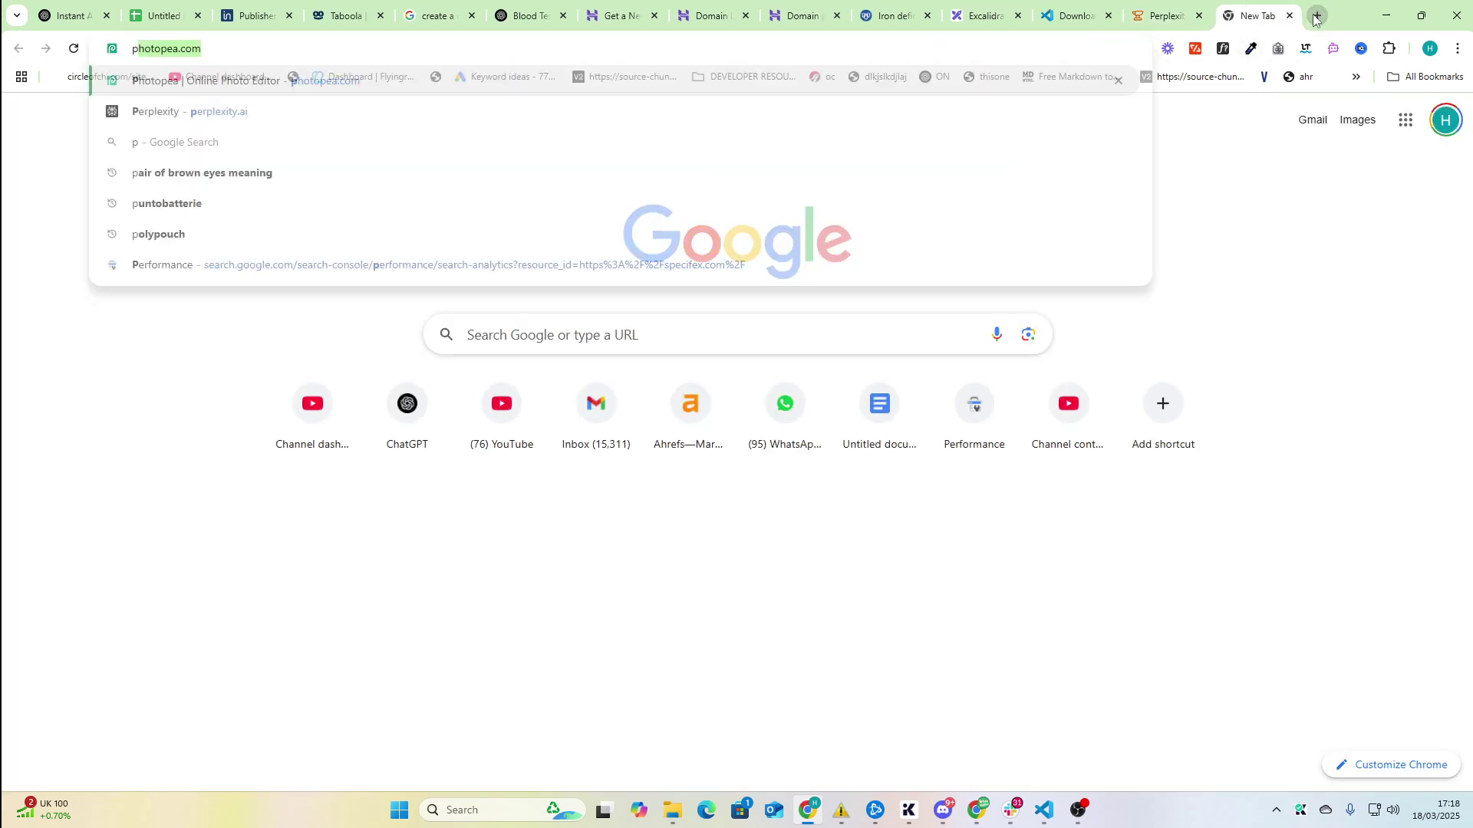
key("Down")
key("Return")
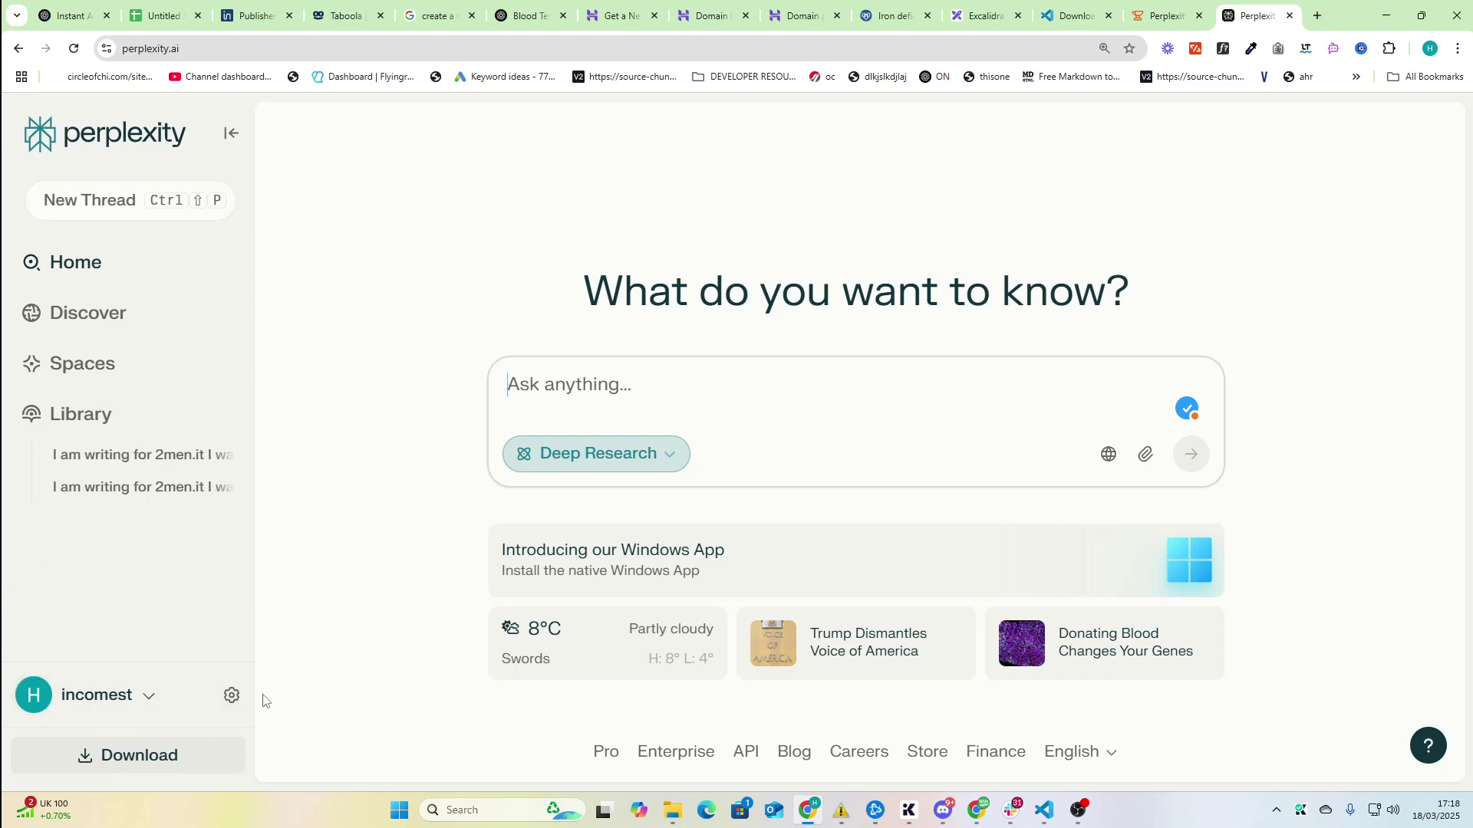
left_click(231, 695)
scroll(954, 438, "down", 3)
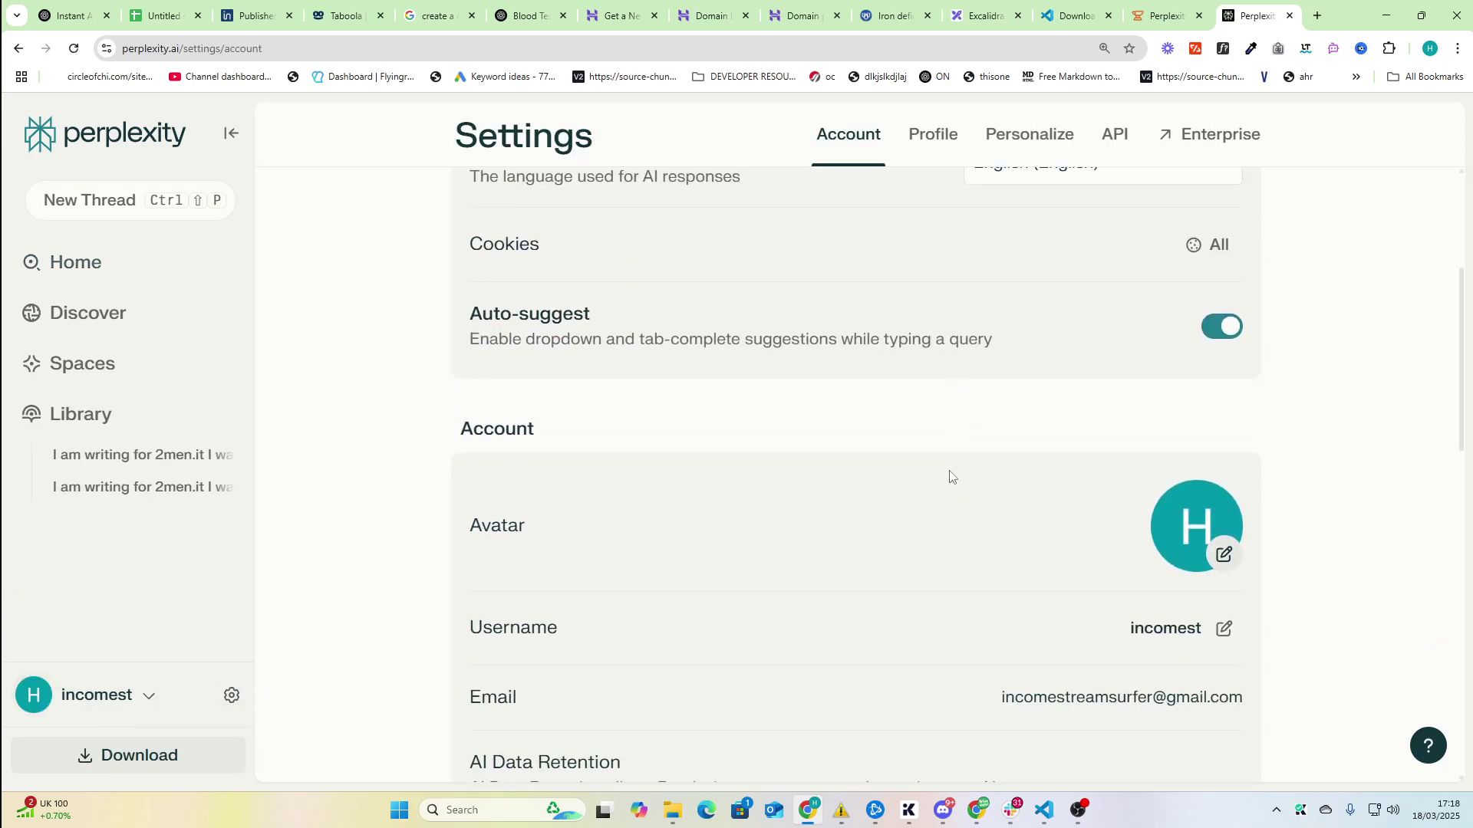
scroll(950, 477, "down", 3)
scroll(950, 477, "up", 5)
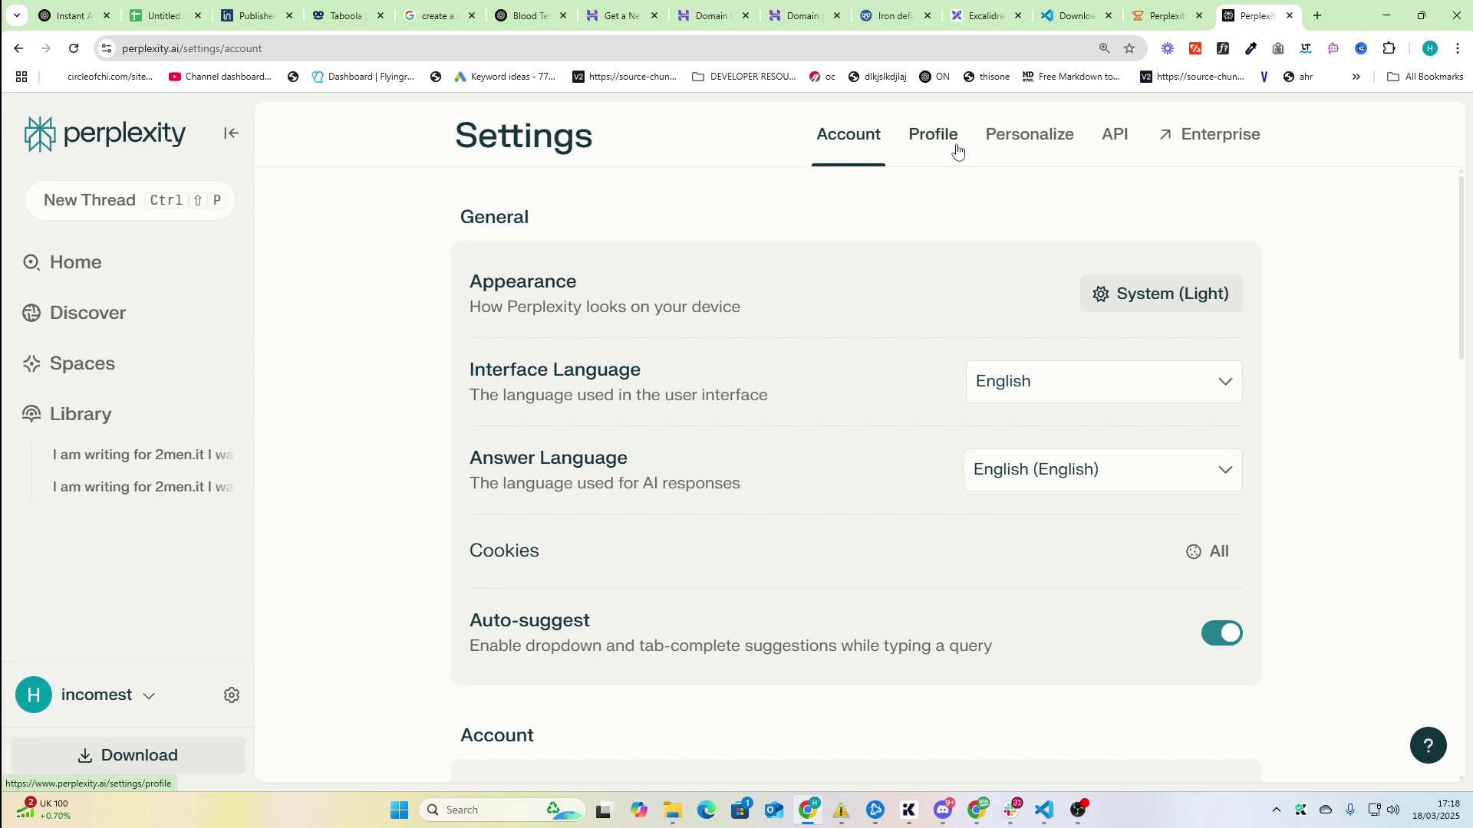
left_click(1114, 136)
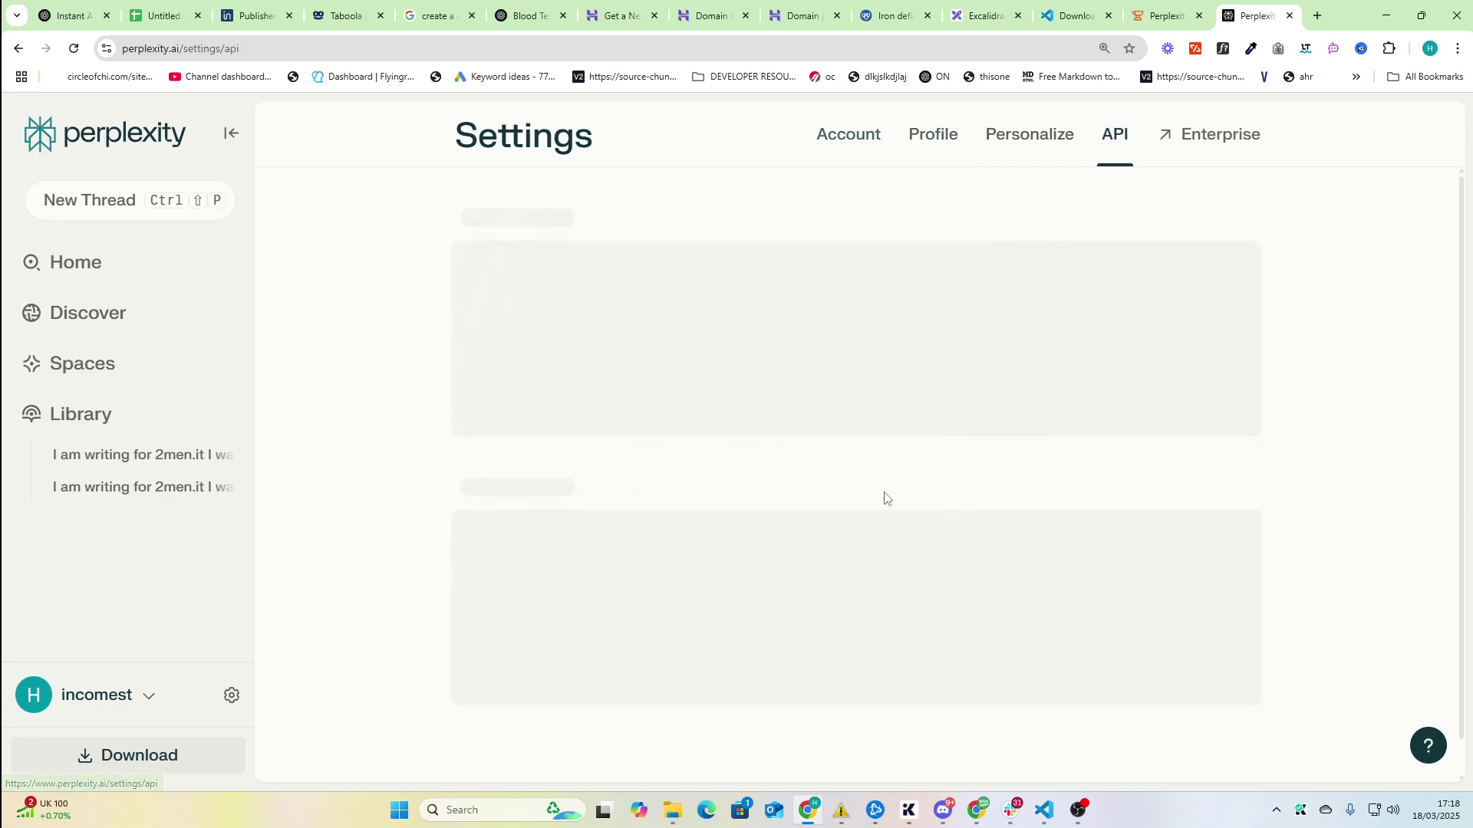
scroll(934, 641, "down", 3)
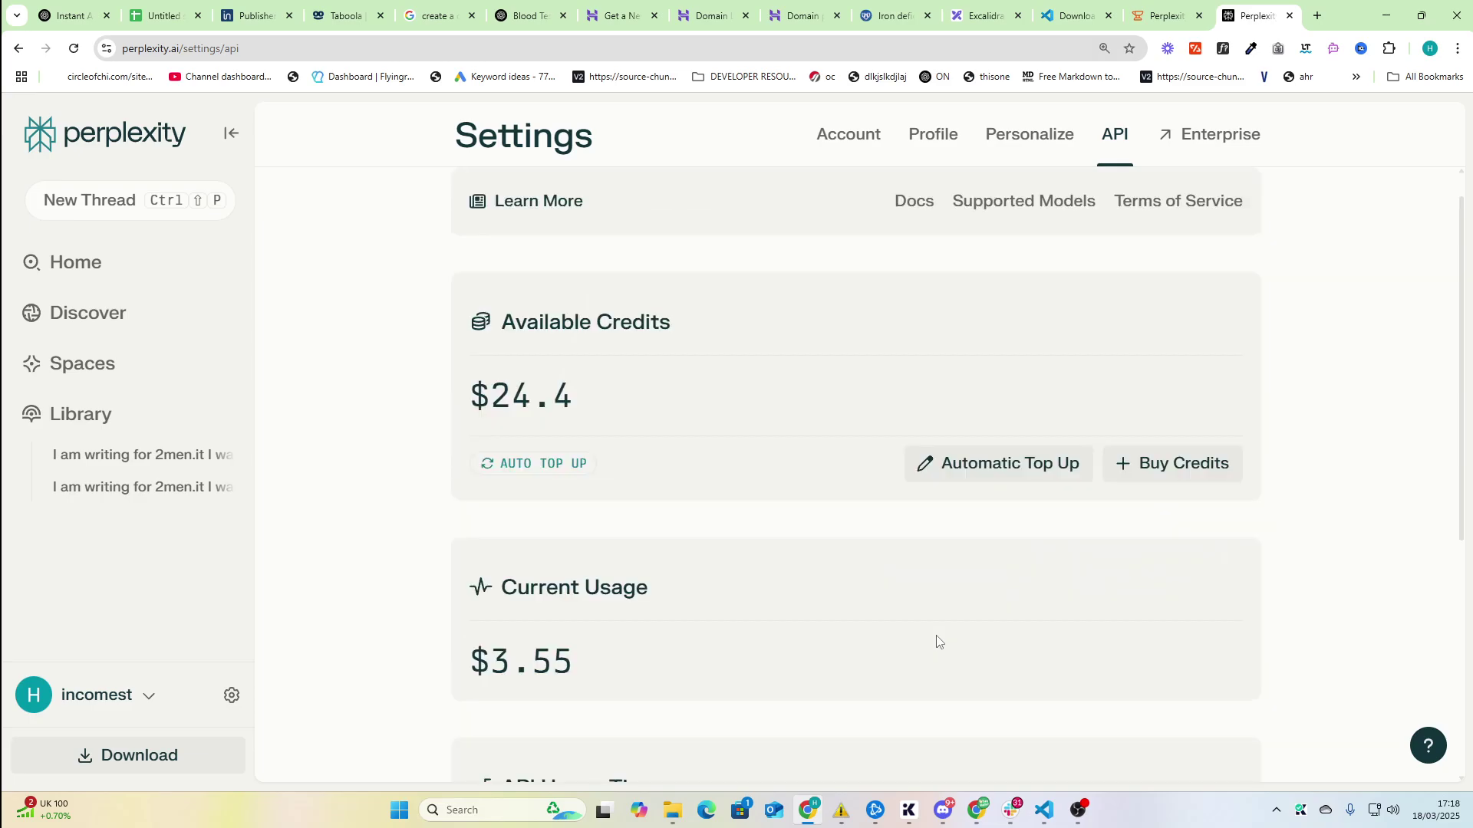
scroll(933, 641, "down", 3)
scroll(934, 641, "down", 1)
left_click(1178, 625)
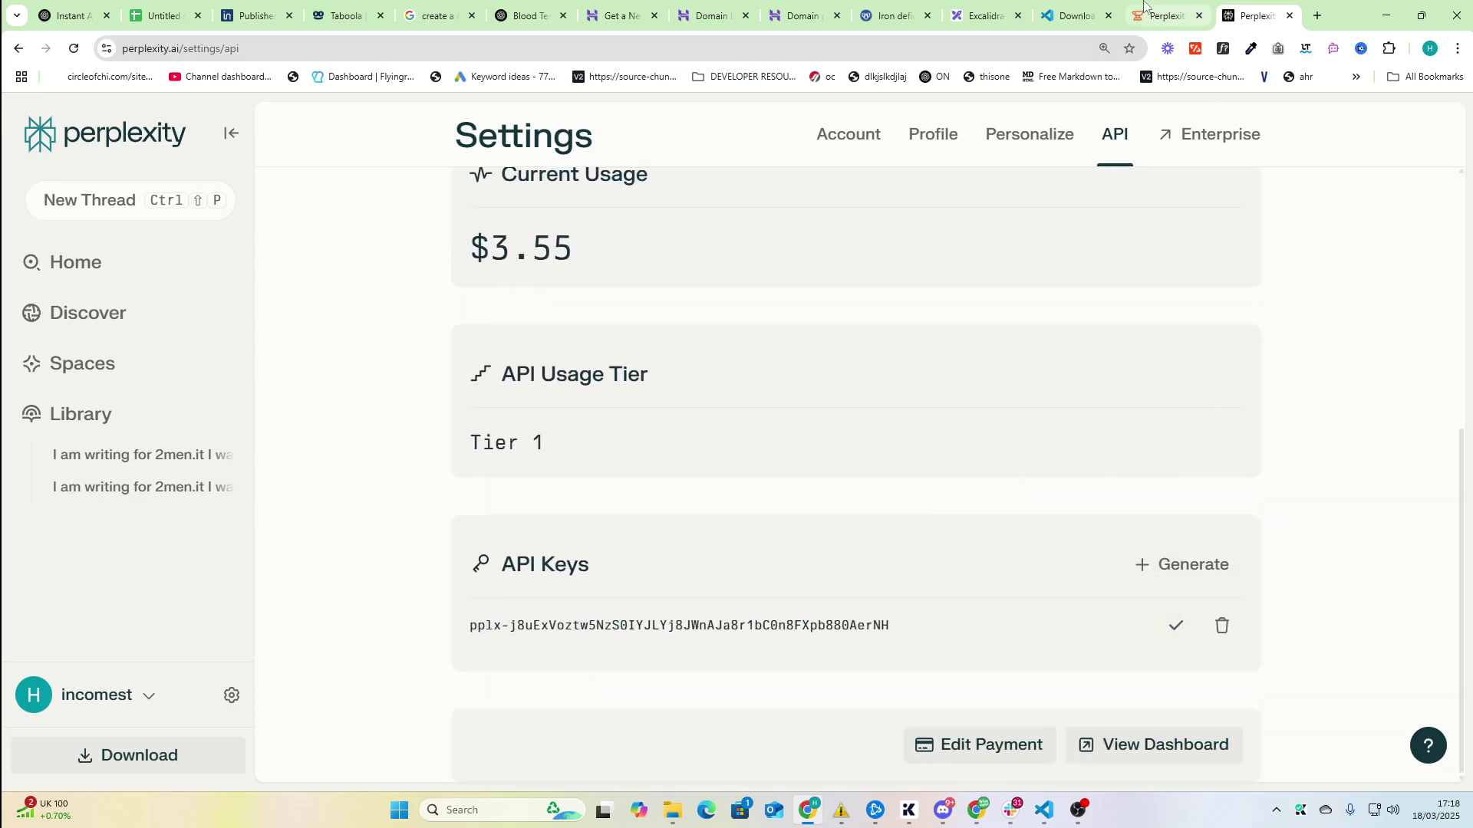
Paste the Perplexity API key into Smithery's configuration and connect it
left_click(1162, 15)
left_click(979, 507)
key("ctrl+v")
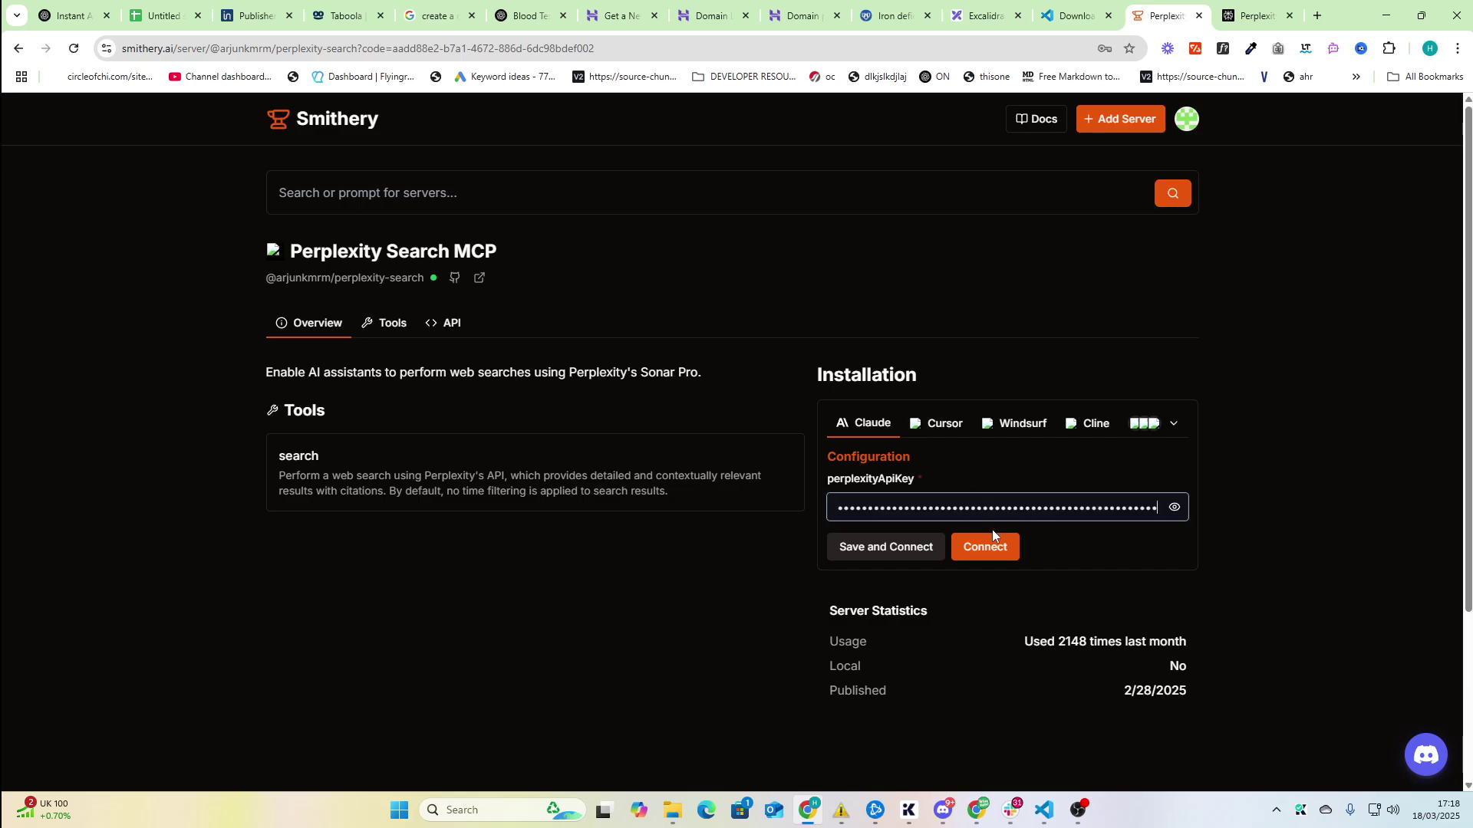
left_click(985, 546)
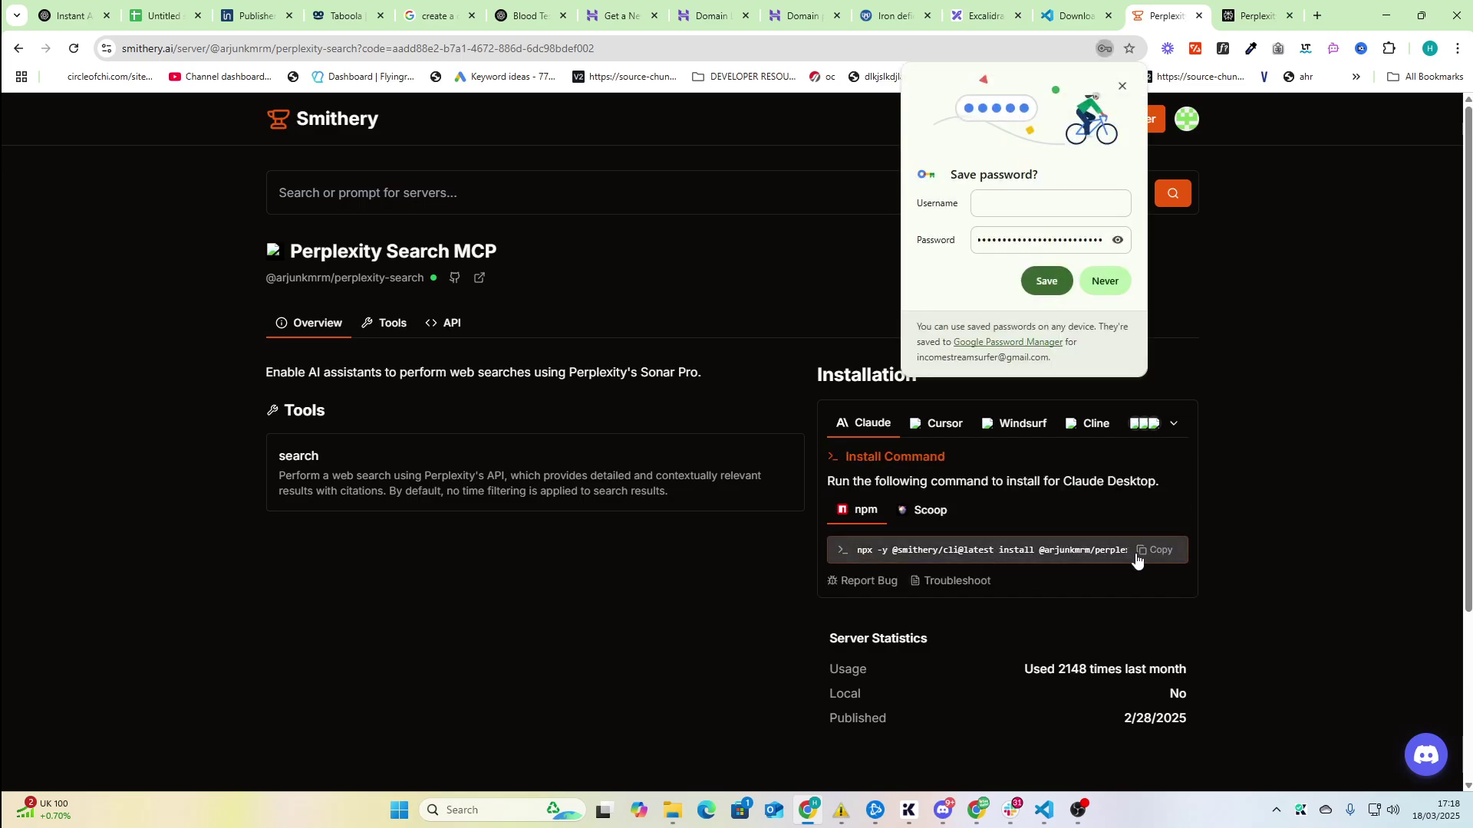
Dismiss the save-password offer, copy the install command, and return to VS Code
left_click(1199, 390)
left_click(1155, 551)
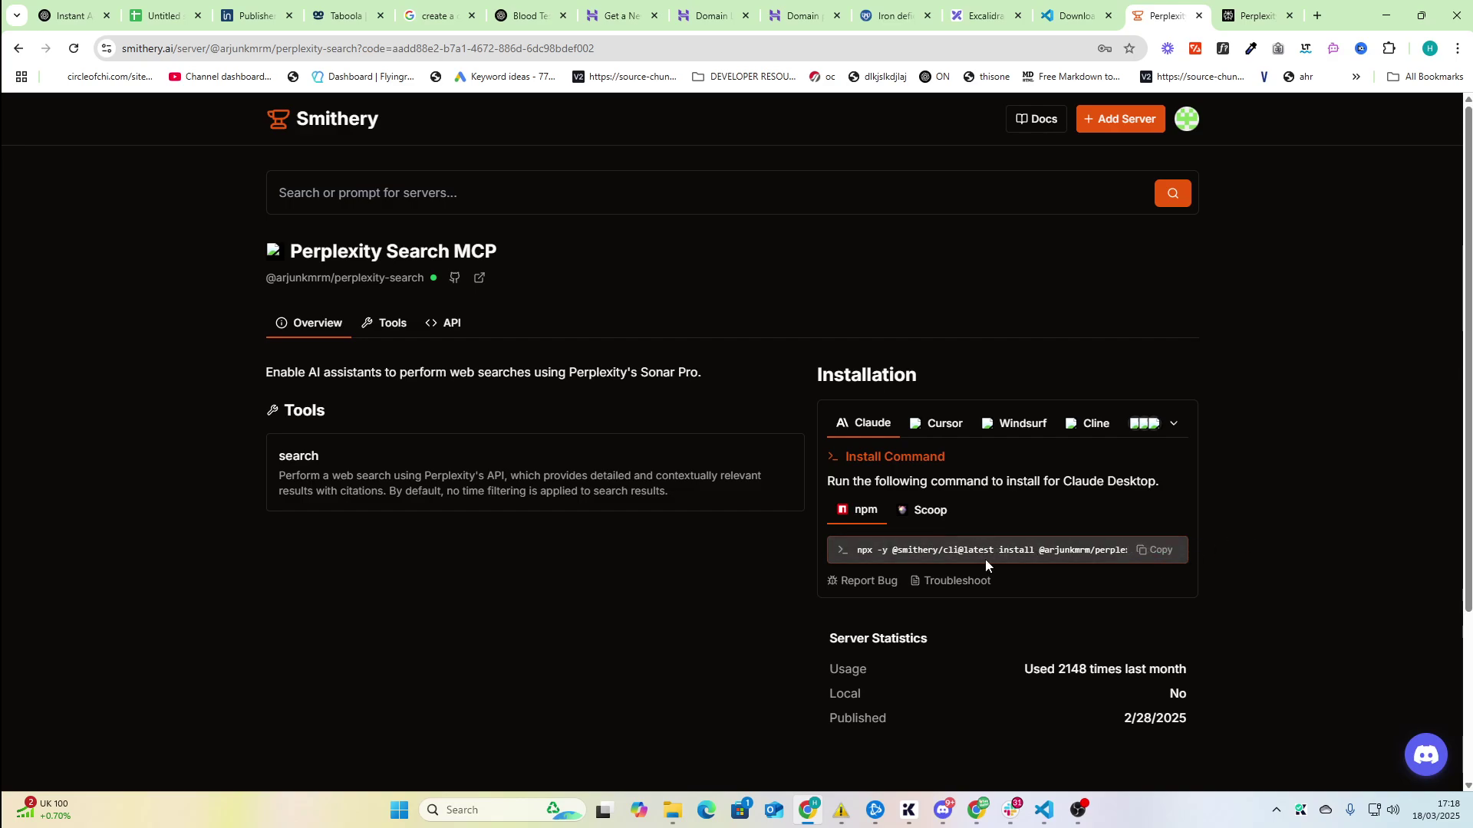
key("alt+Tab")
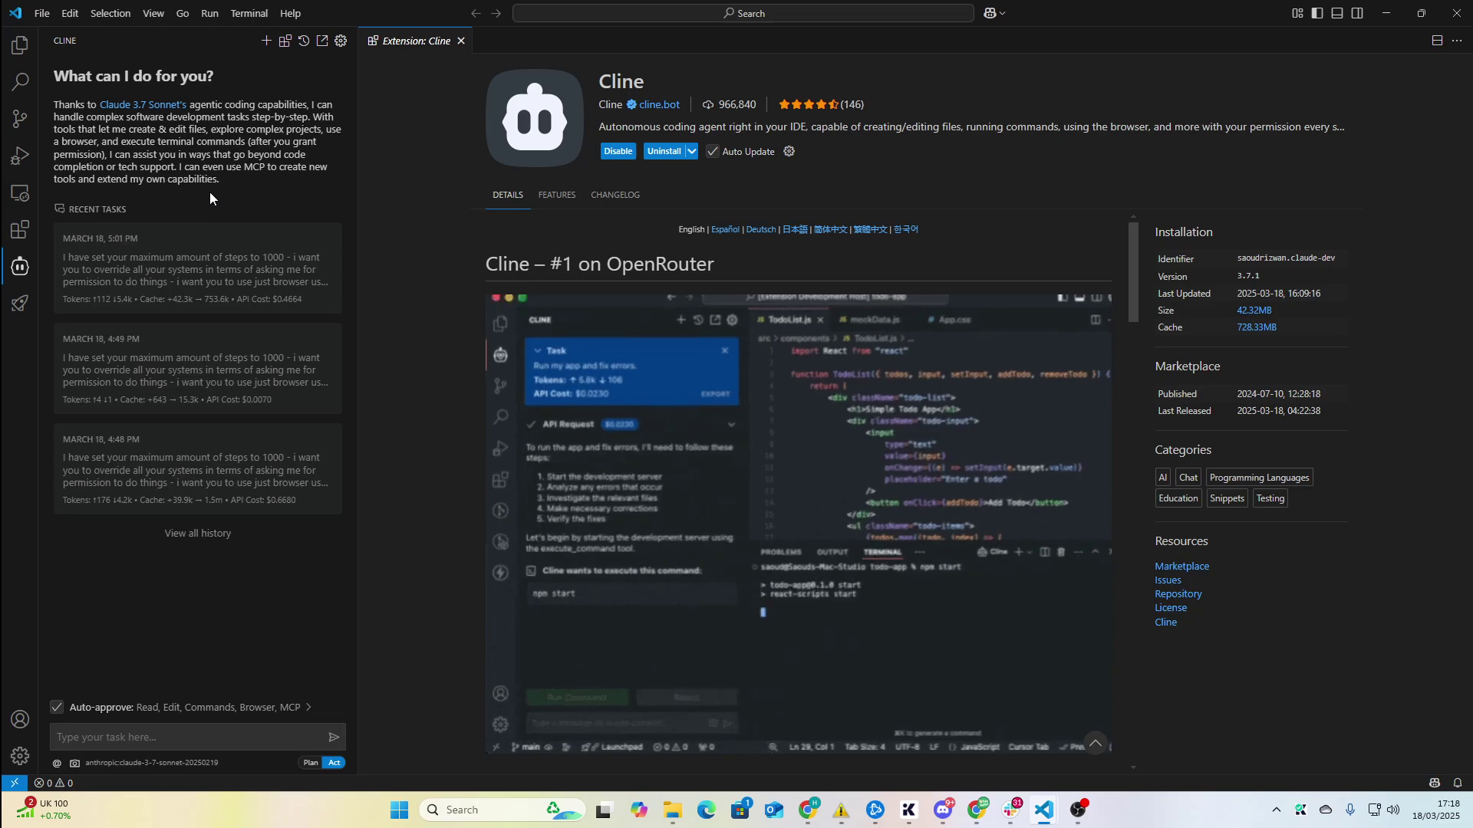
Bring up Cline's installed MCP servers and a terminal for the install
left_click(284, 39)
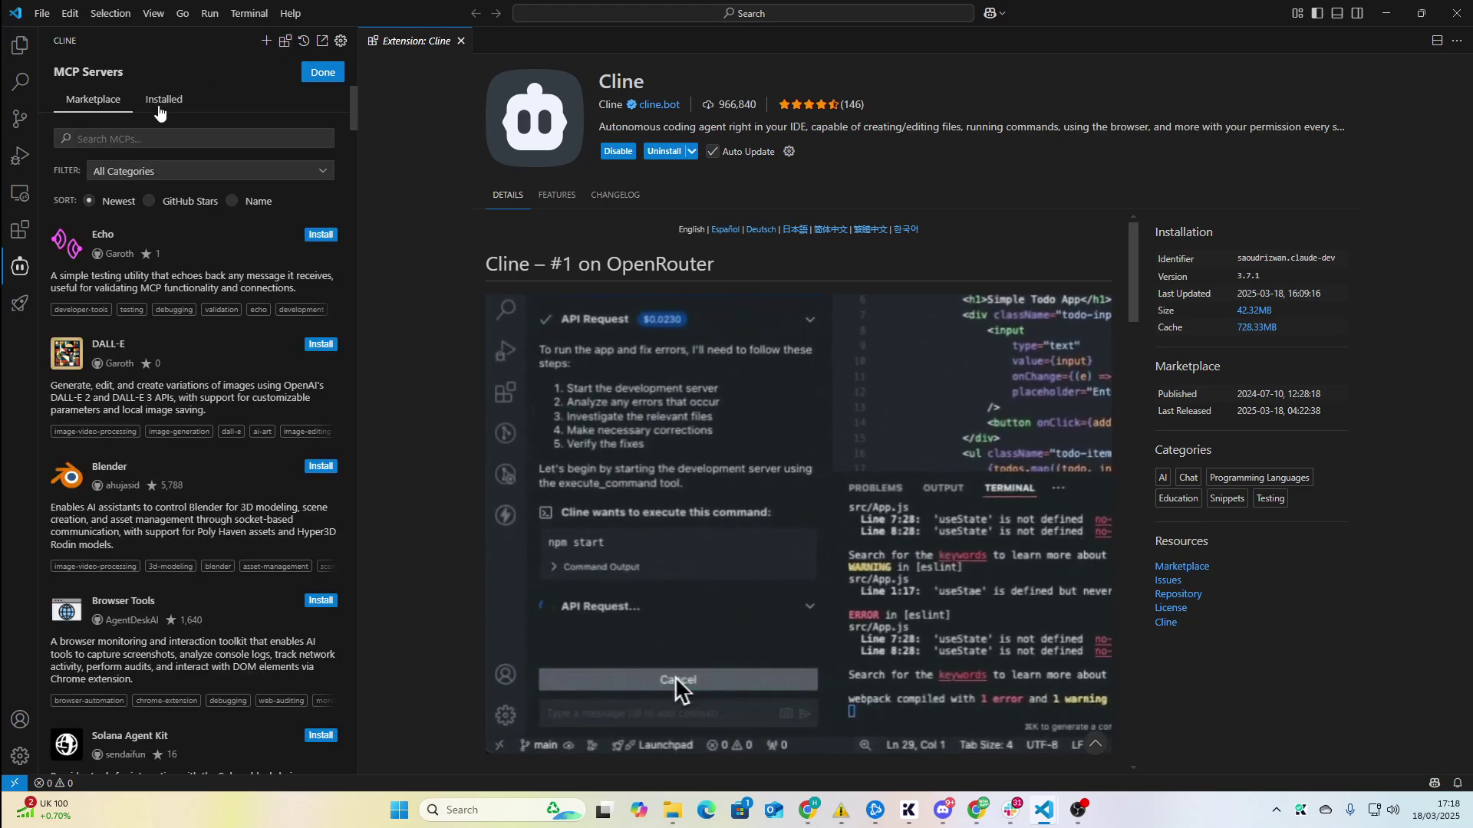
left_click(164, 99)
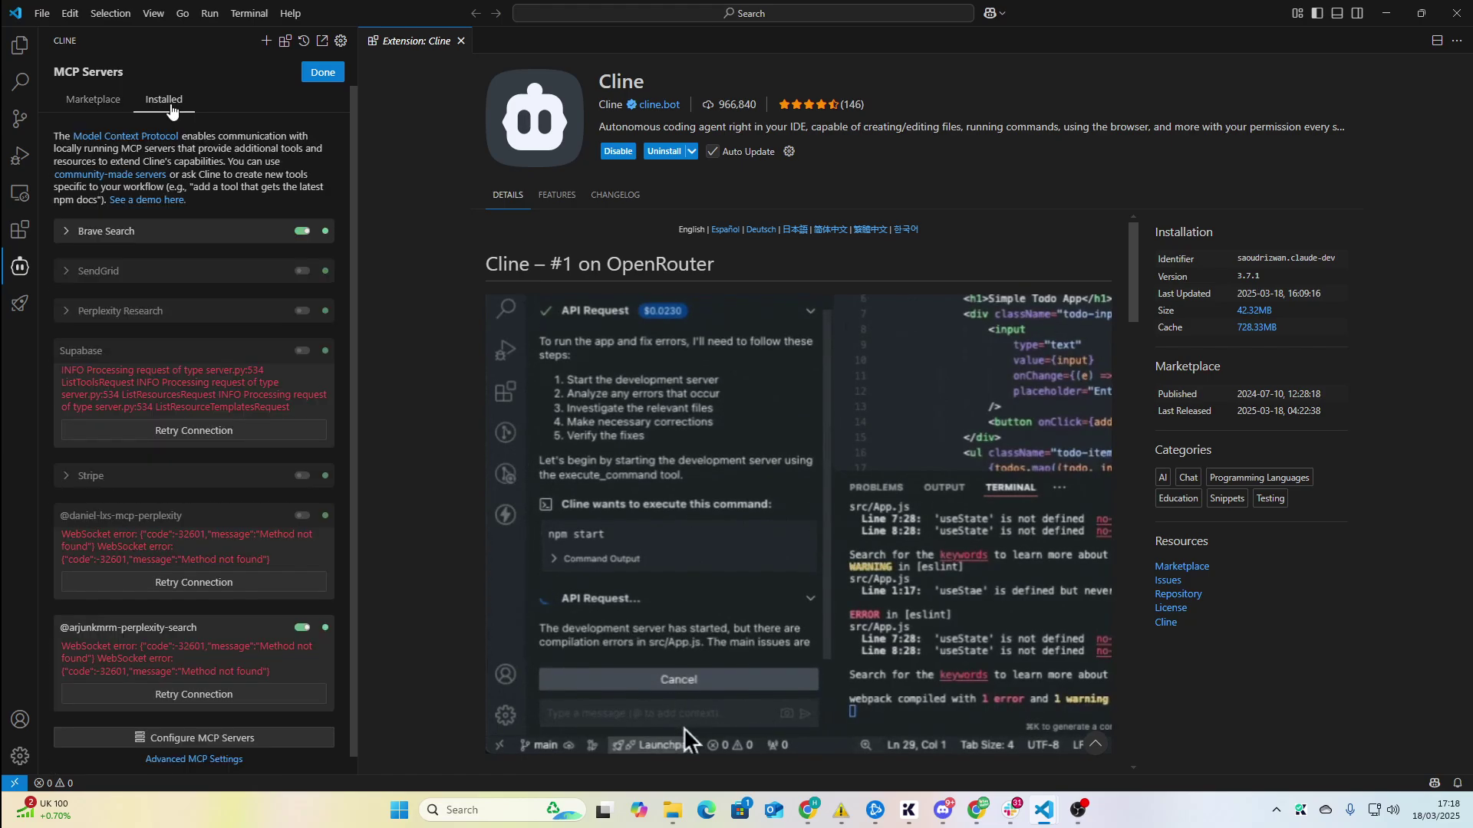
left_click(92, 99)
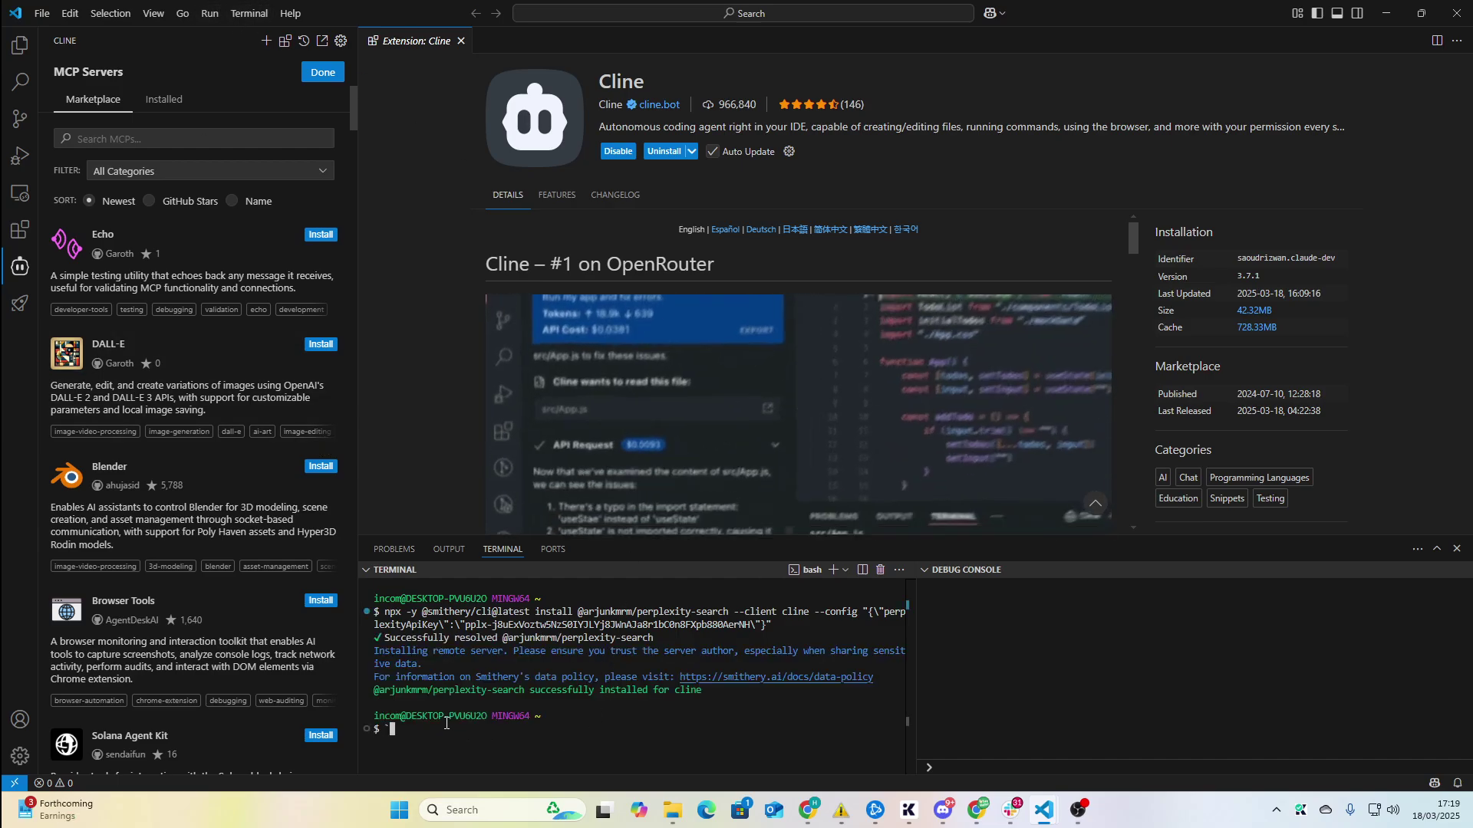
Run the pasted npx smithery install command and retry the perplexity-search connection
key("alt+Tab")
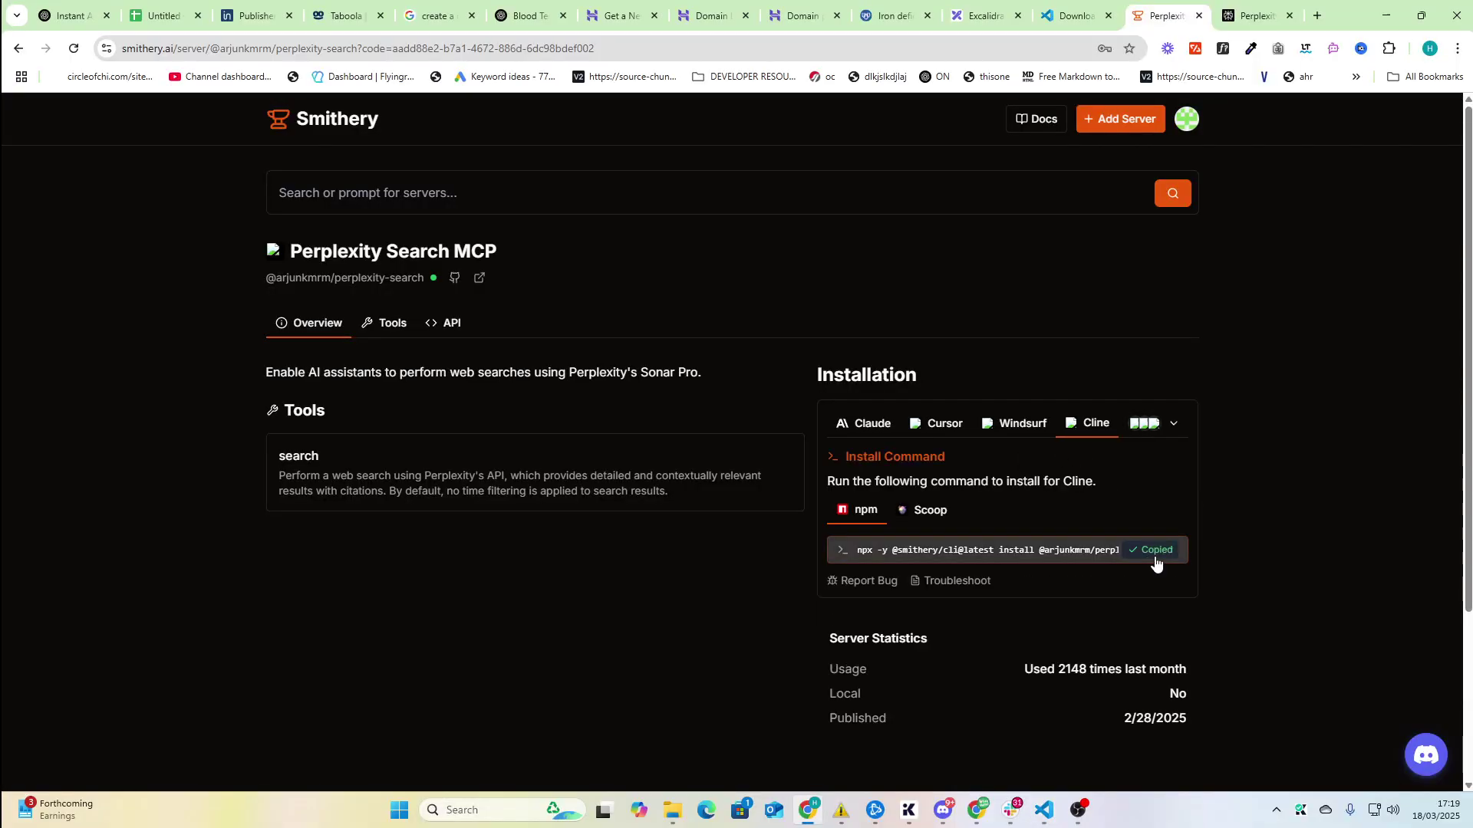
key("alt+Tab")
key("ctrl+v")
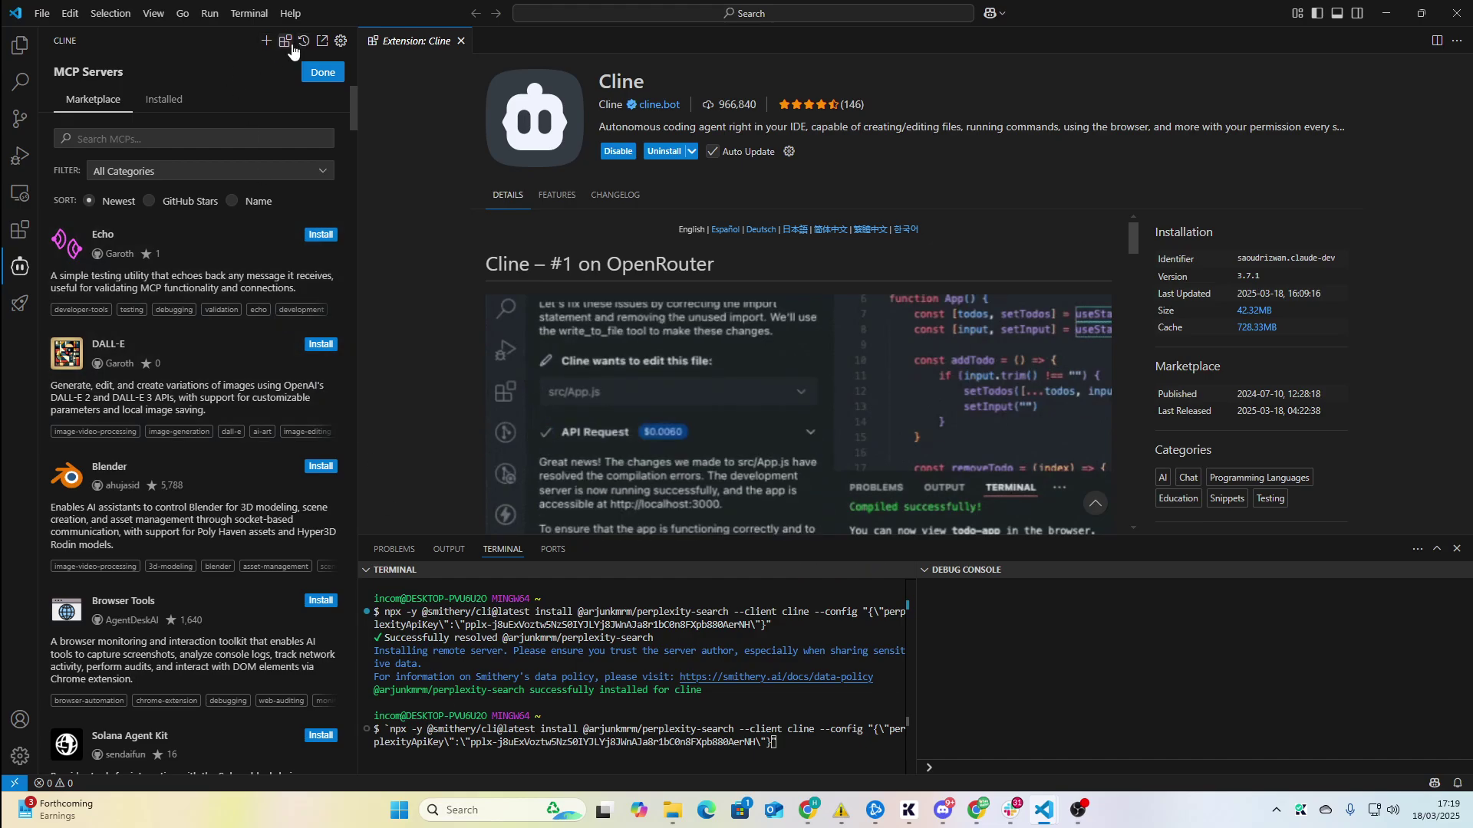
left_click(164, 99)
scroll(138, 345, "down", 2)
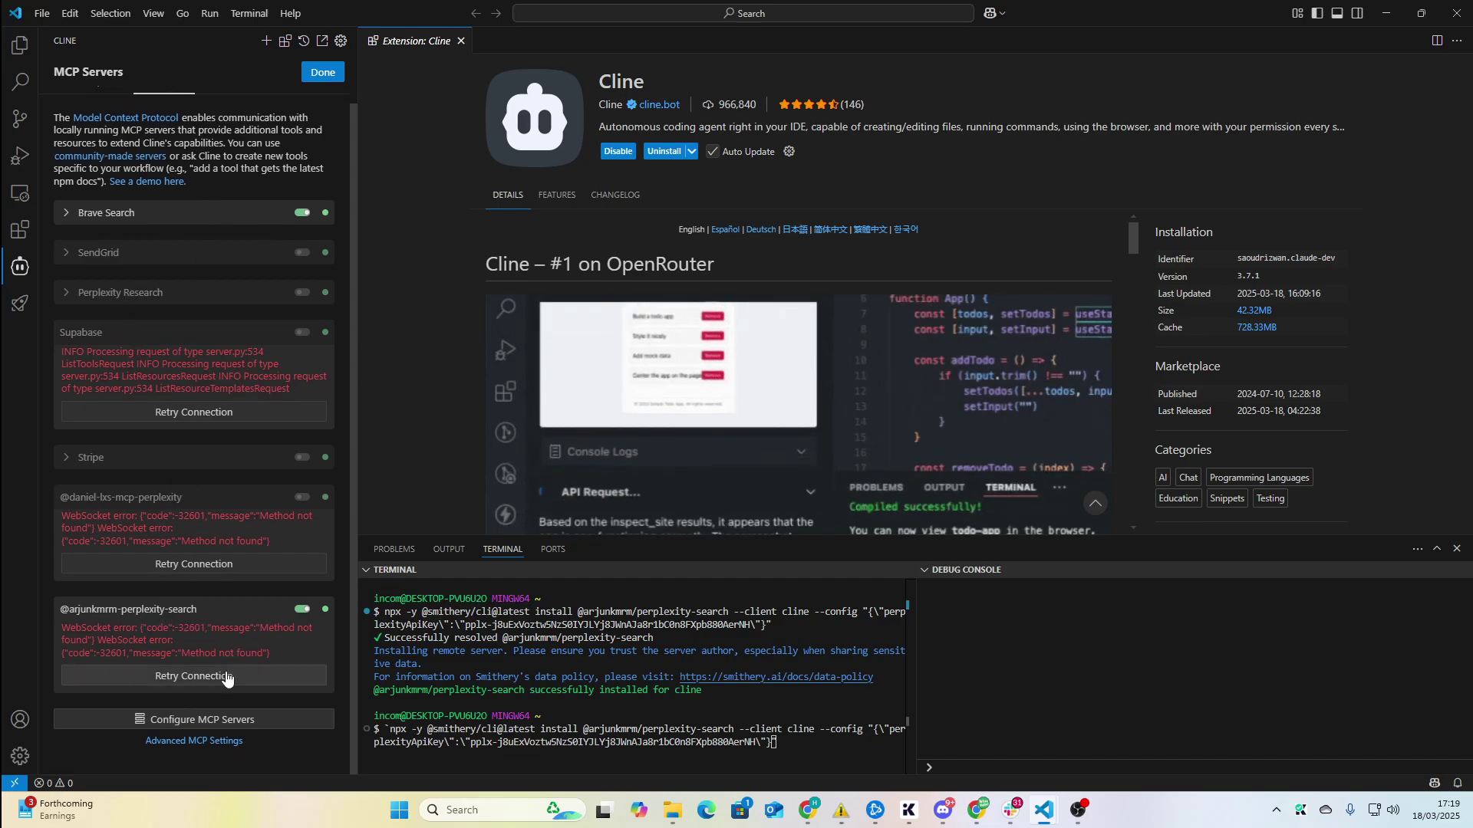
left_click(165, 678)
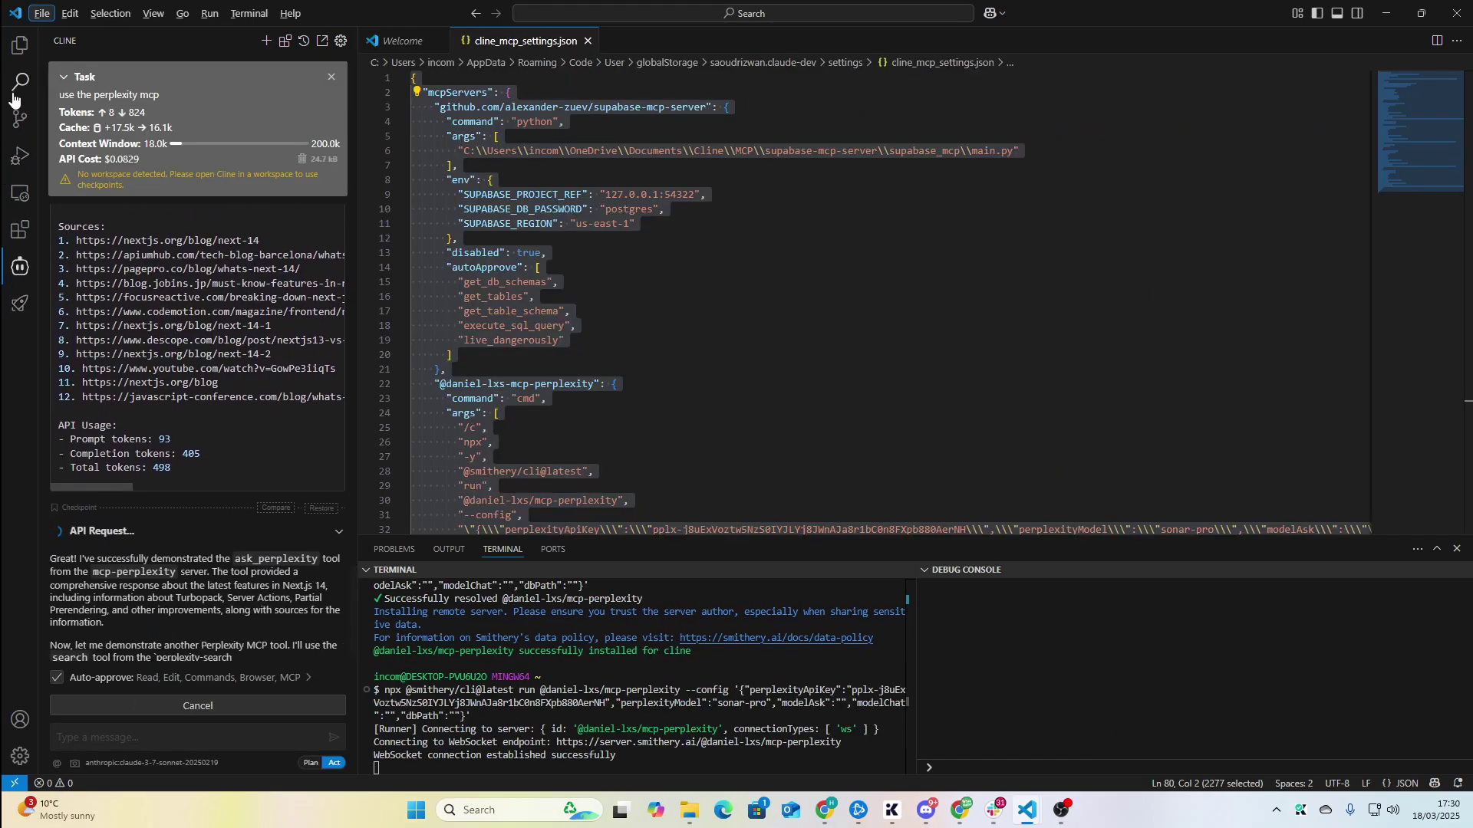
Show Cline's installed MCP servers and close the approval notification
left_click(20, 230)
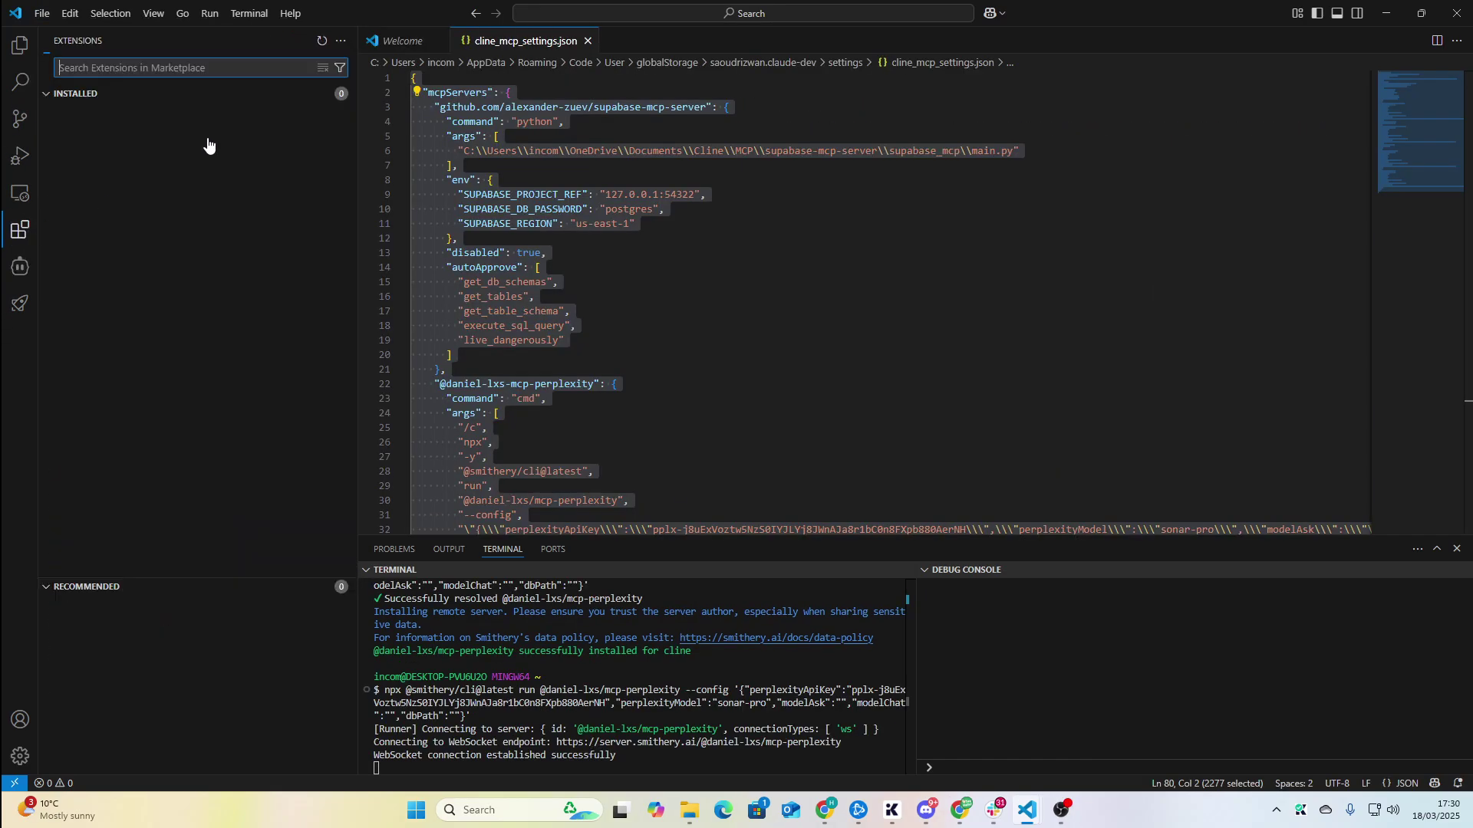
left_click(20, 266)
left_click(285, 40)
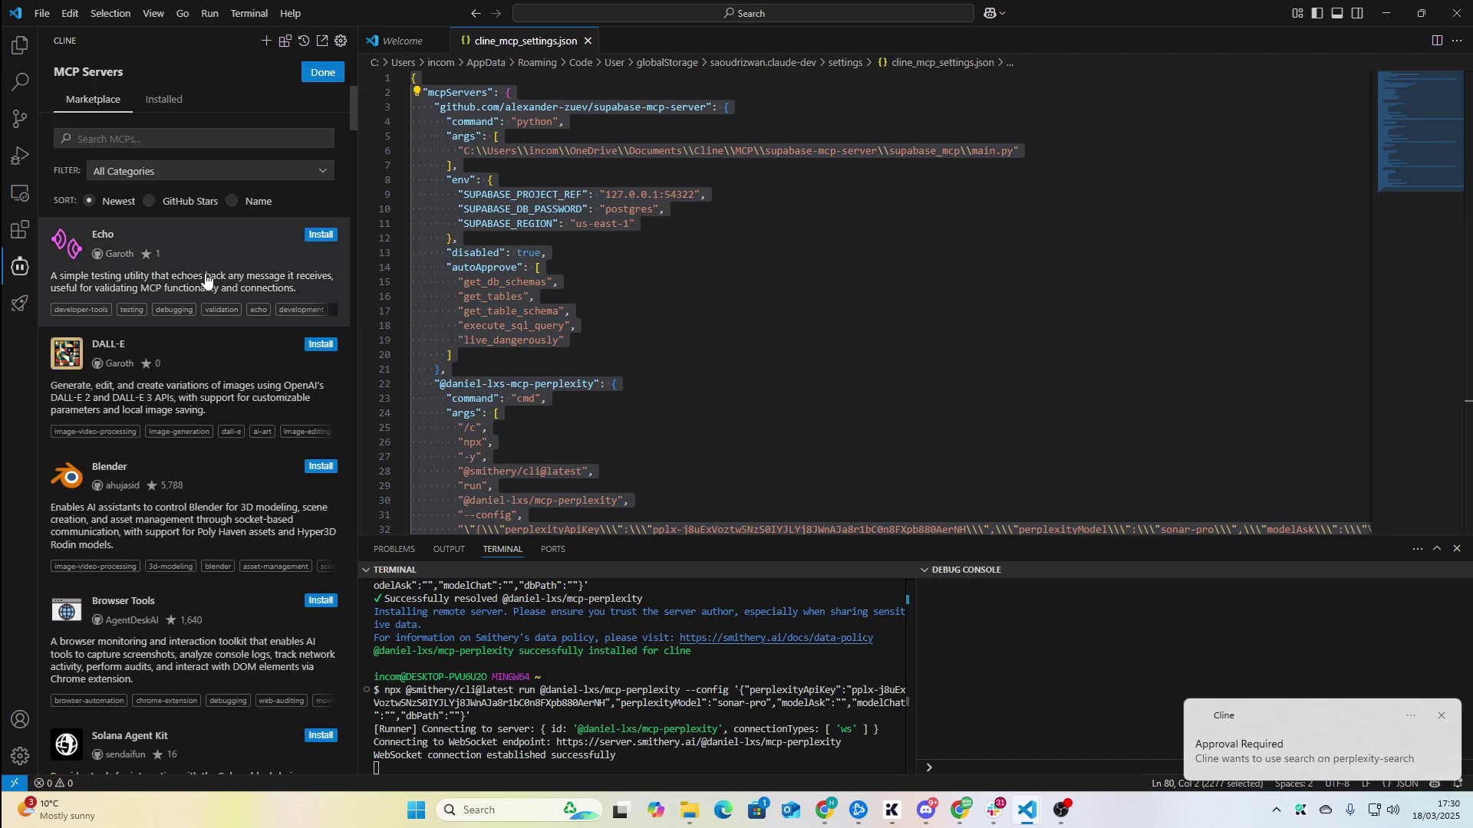
left_click(164, 99)
left_click_drag(144, 590, 227, 616)
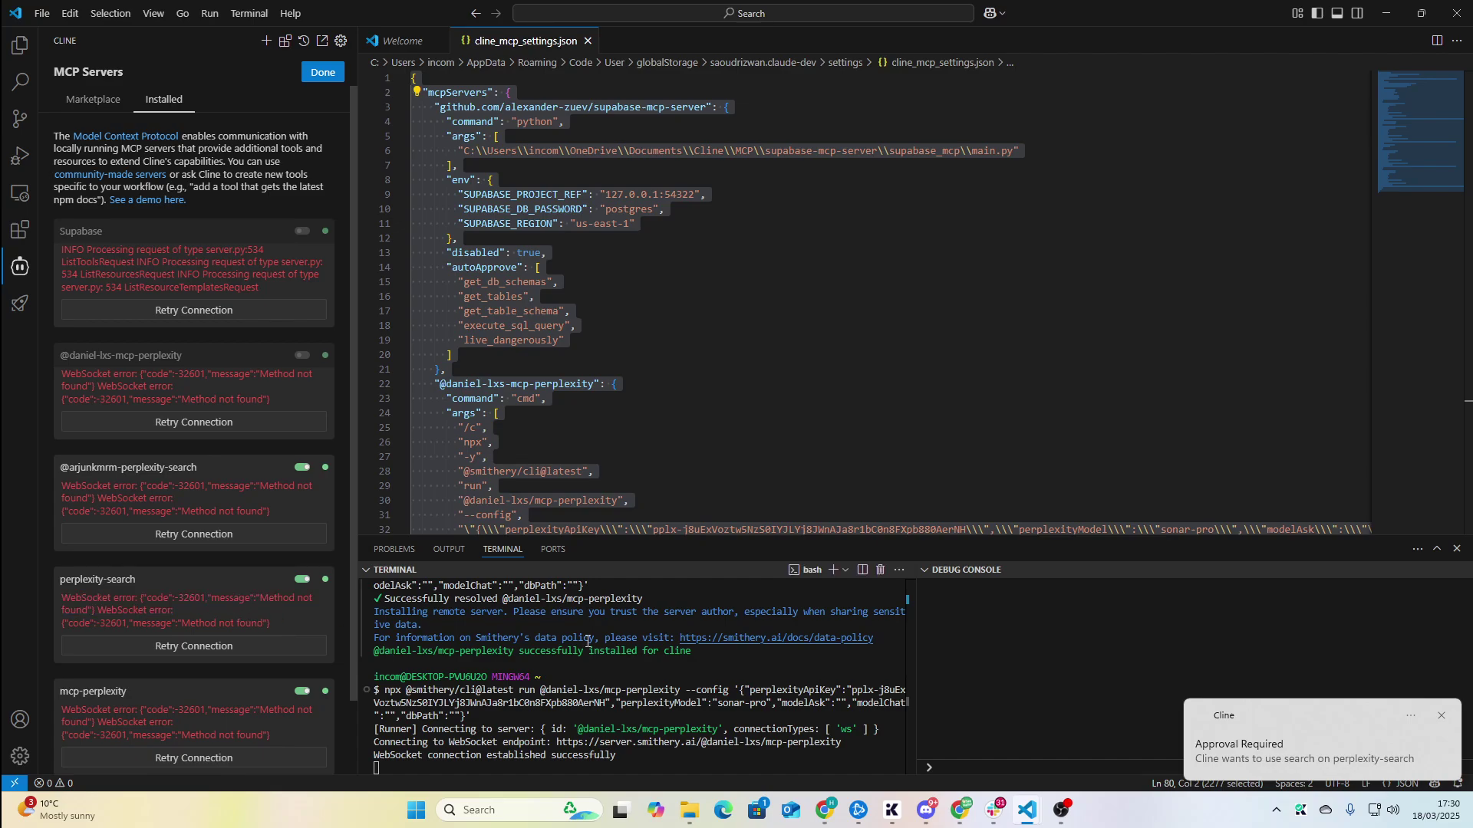
left_click(1443, 717)
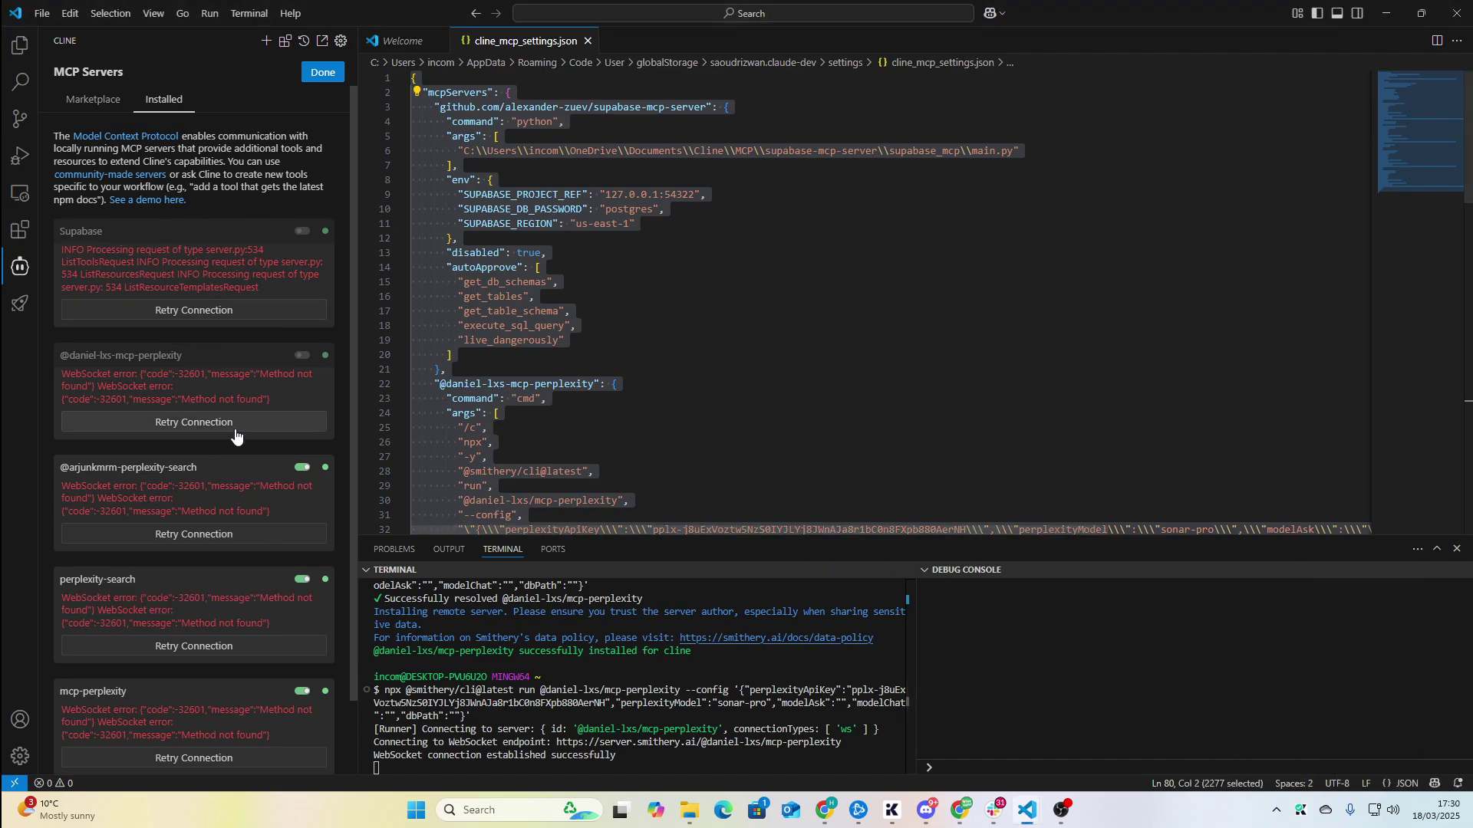
scroll(286, 502, "down", 1)
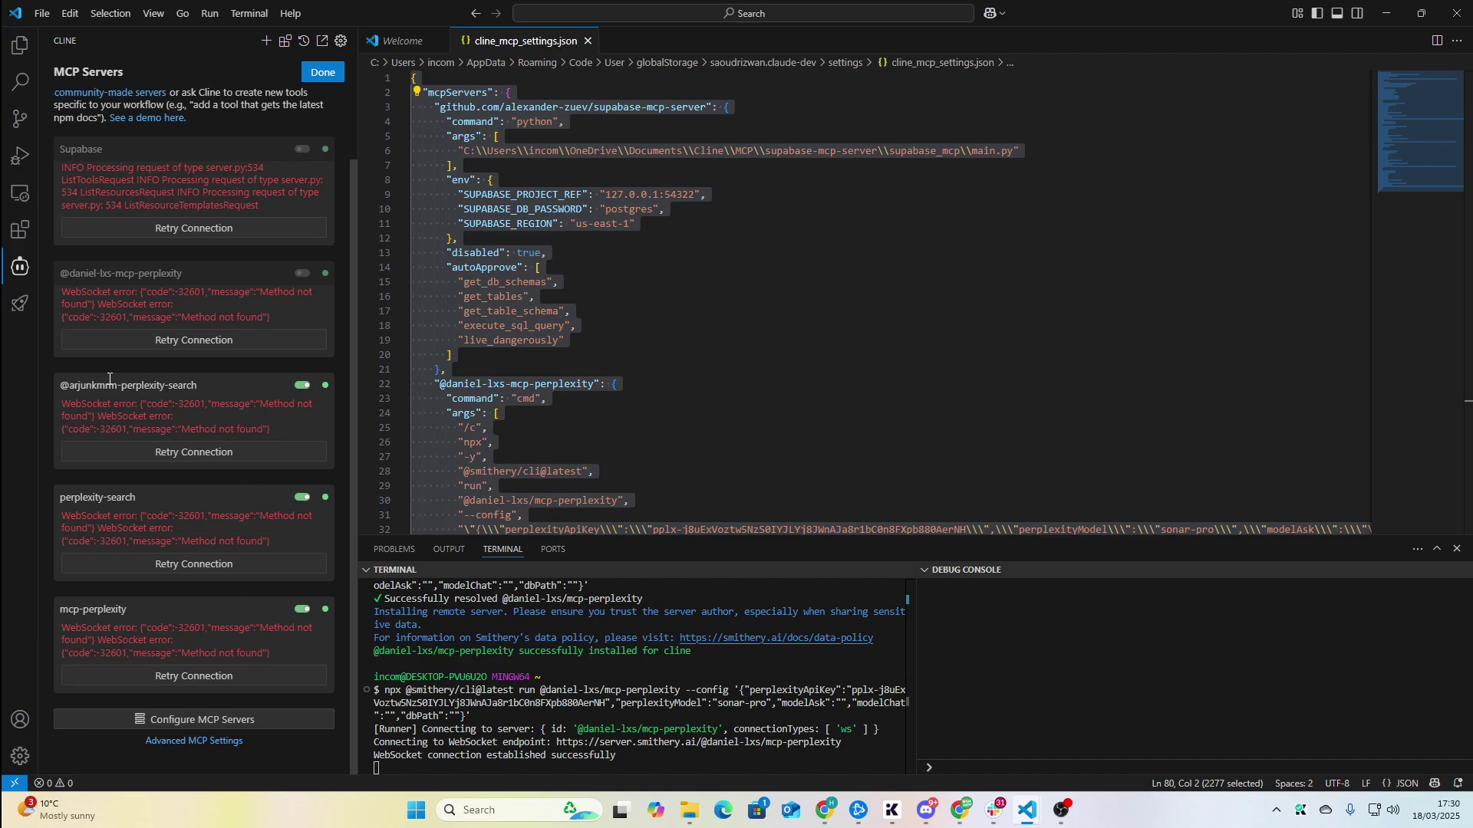
left_click_drag(65, 391, 236, 391)
left_click(221, 390)
left_click_drag(622, 765, 386, 677)
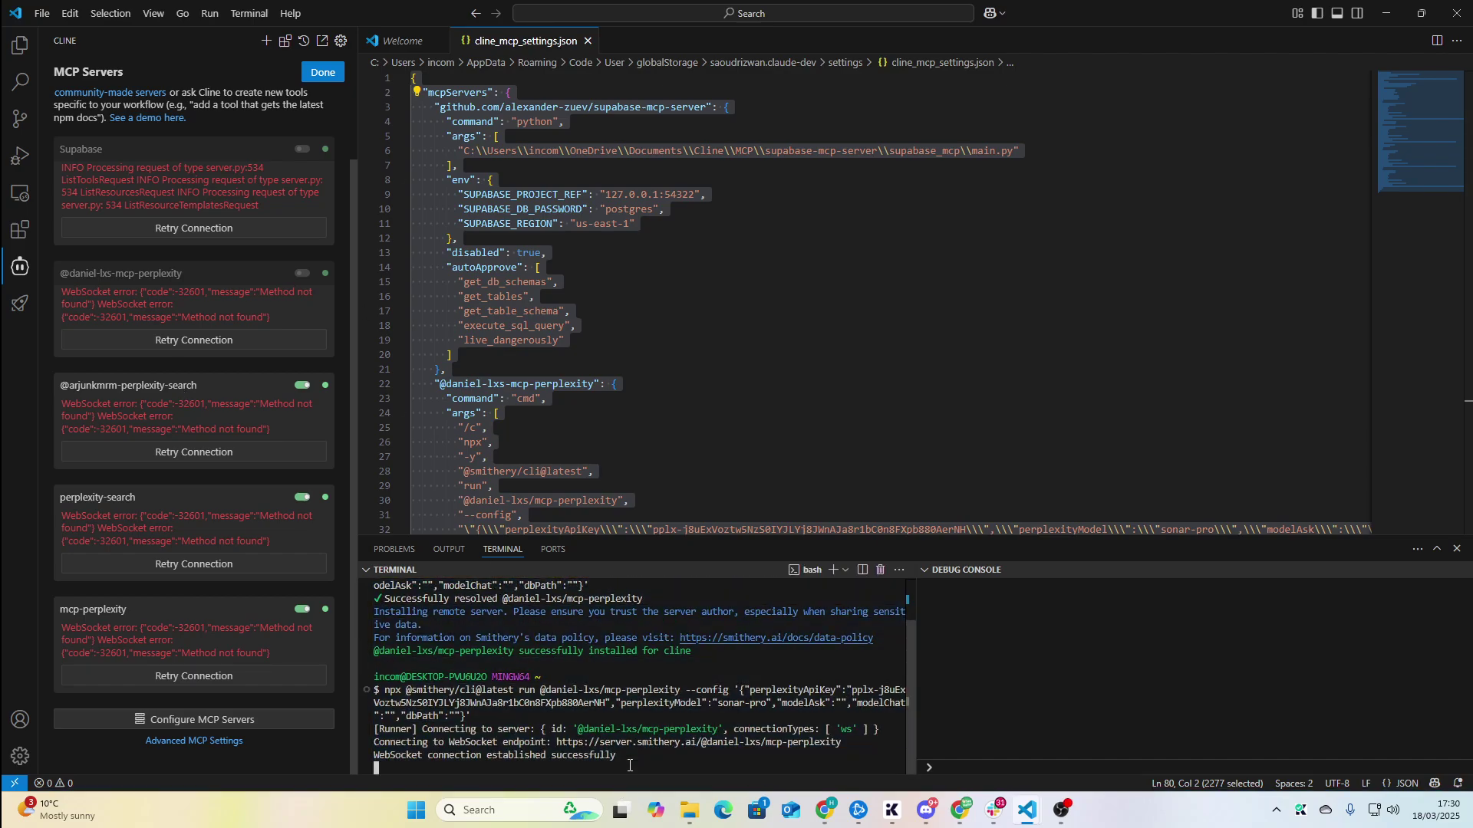
Inspect the runner's terminal output, cancel the external Smithery link, and stop the runner with Ctrl+C
mouse_move(629, 764)
left_mouse_down()
mouse_move(347, 678)
mouse_move(363, 691)
left_mouse_up()
left_click_drag(599, 715, 613, 690)
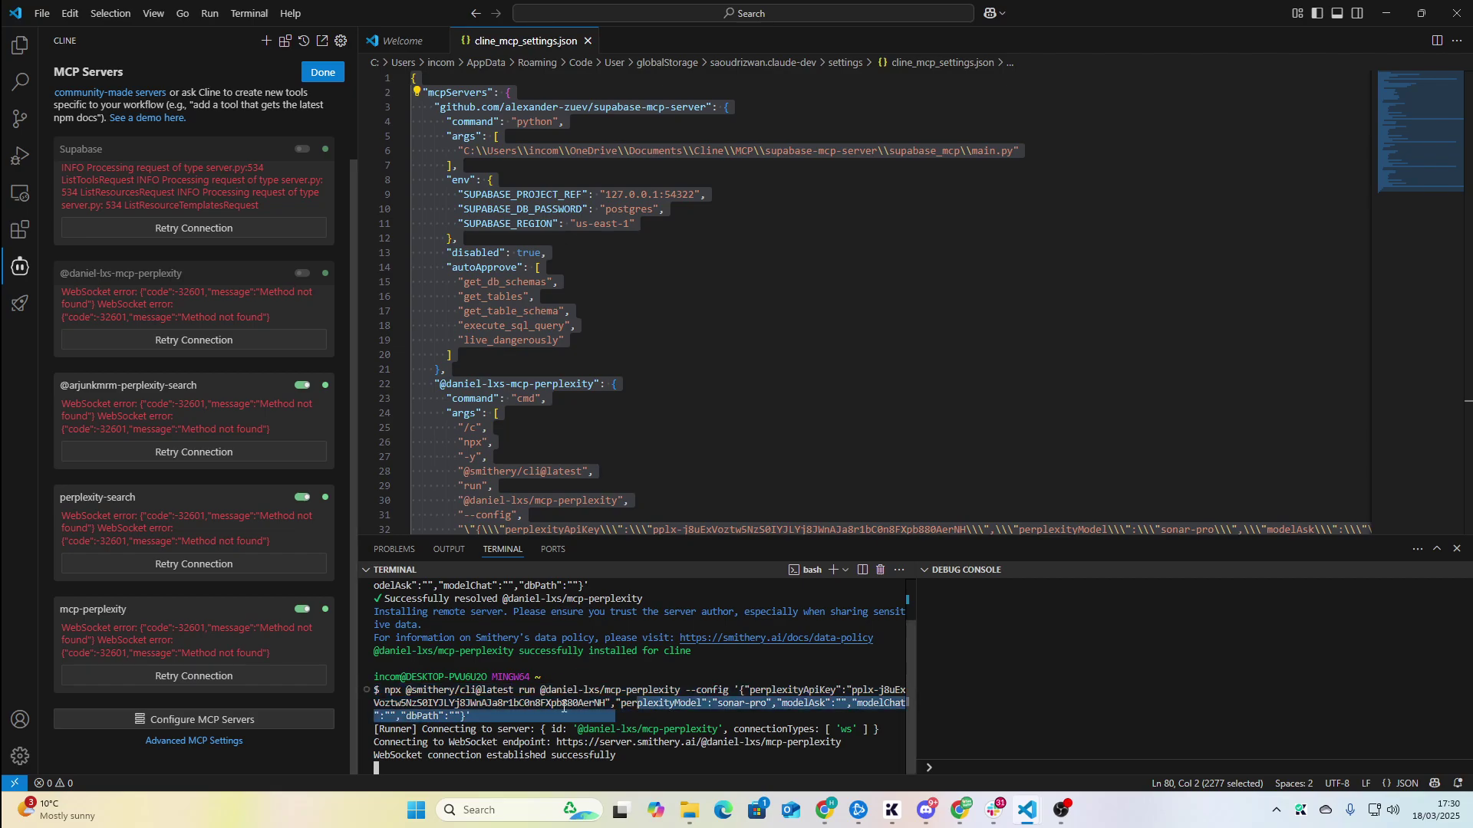
left_click(564, 743)
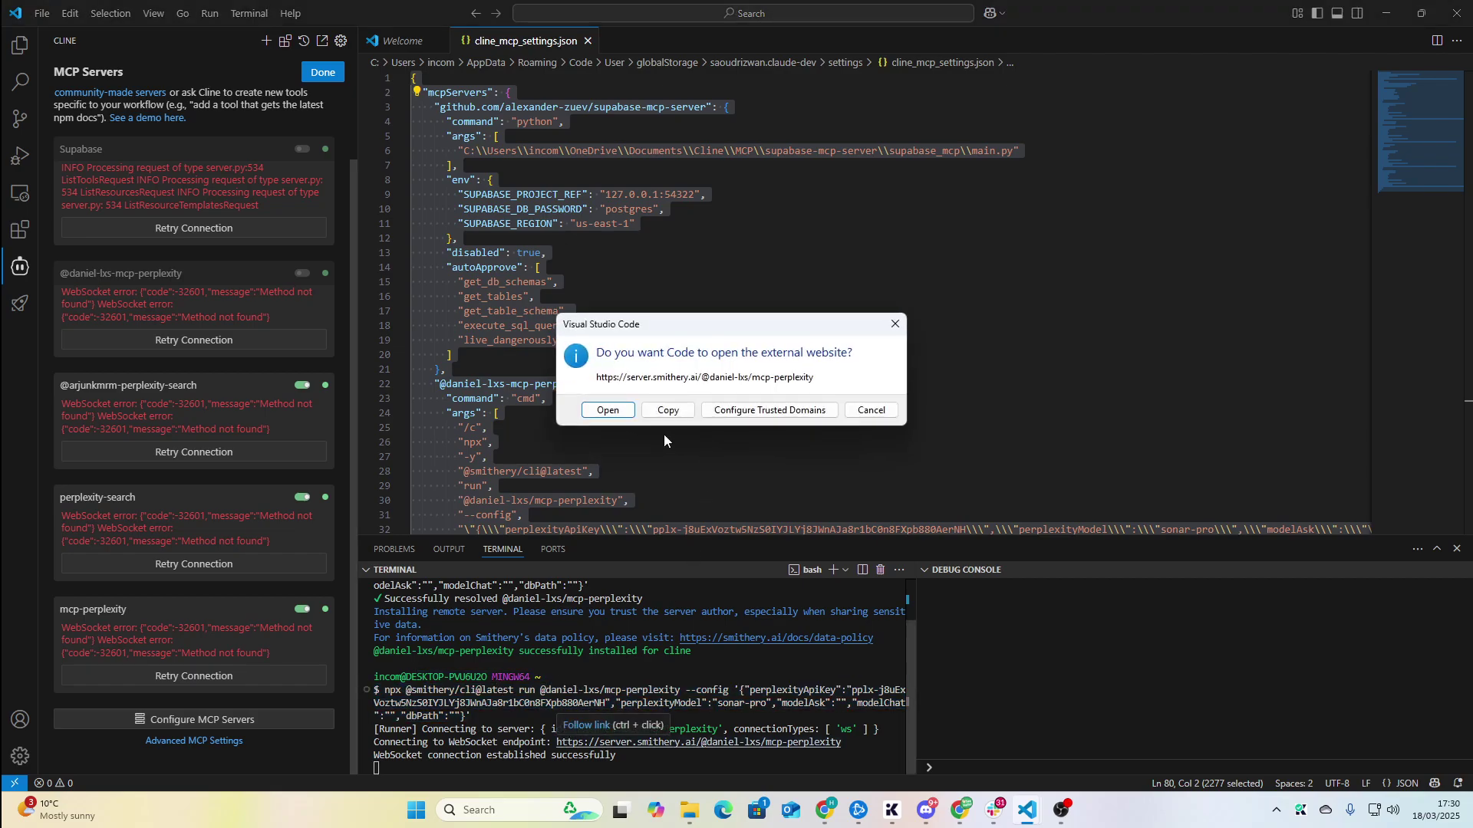
left_click(896, 326)
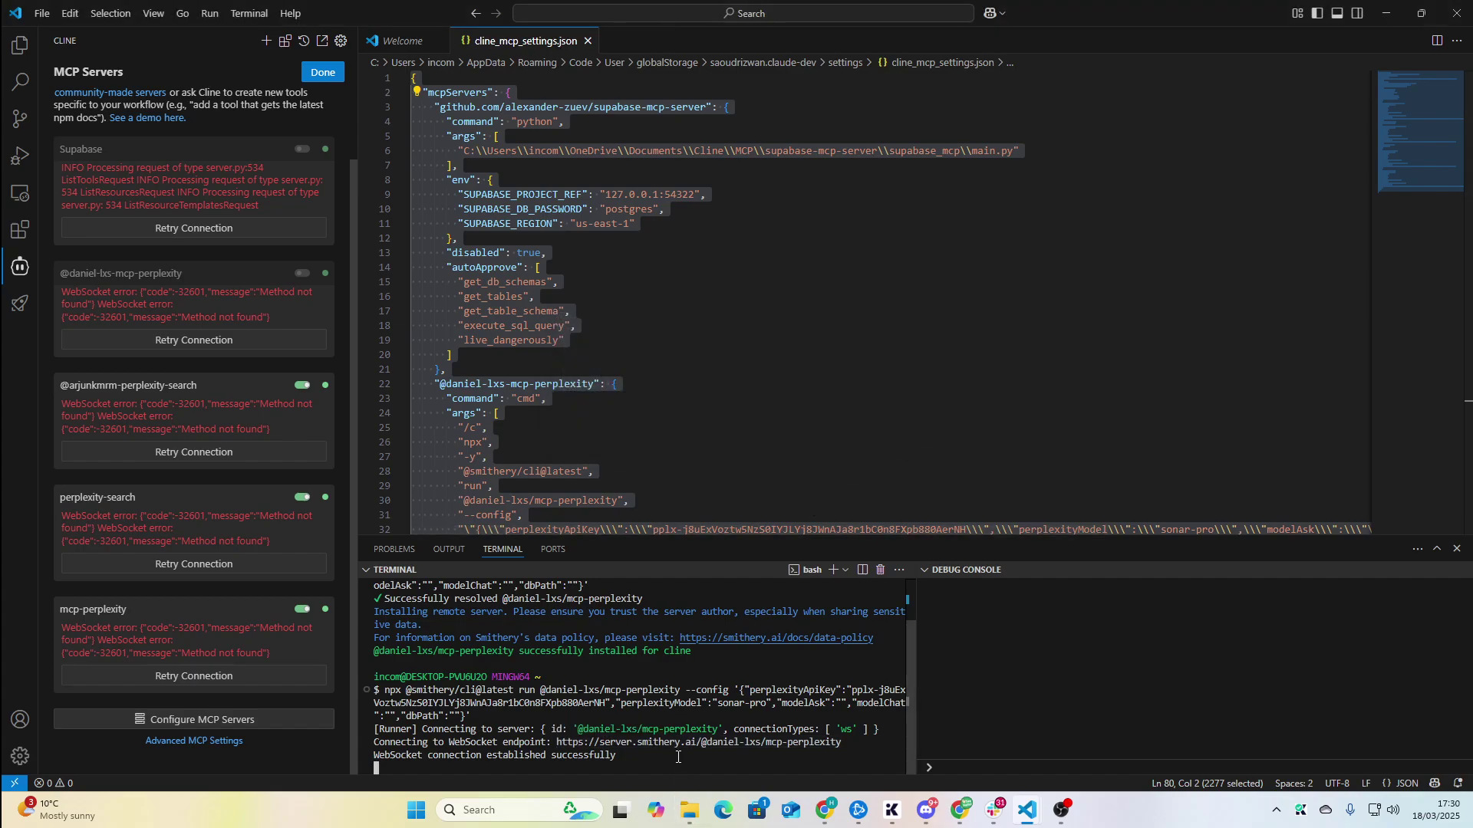
key("ctrl+c")
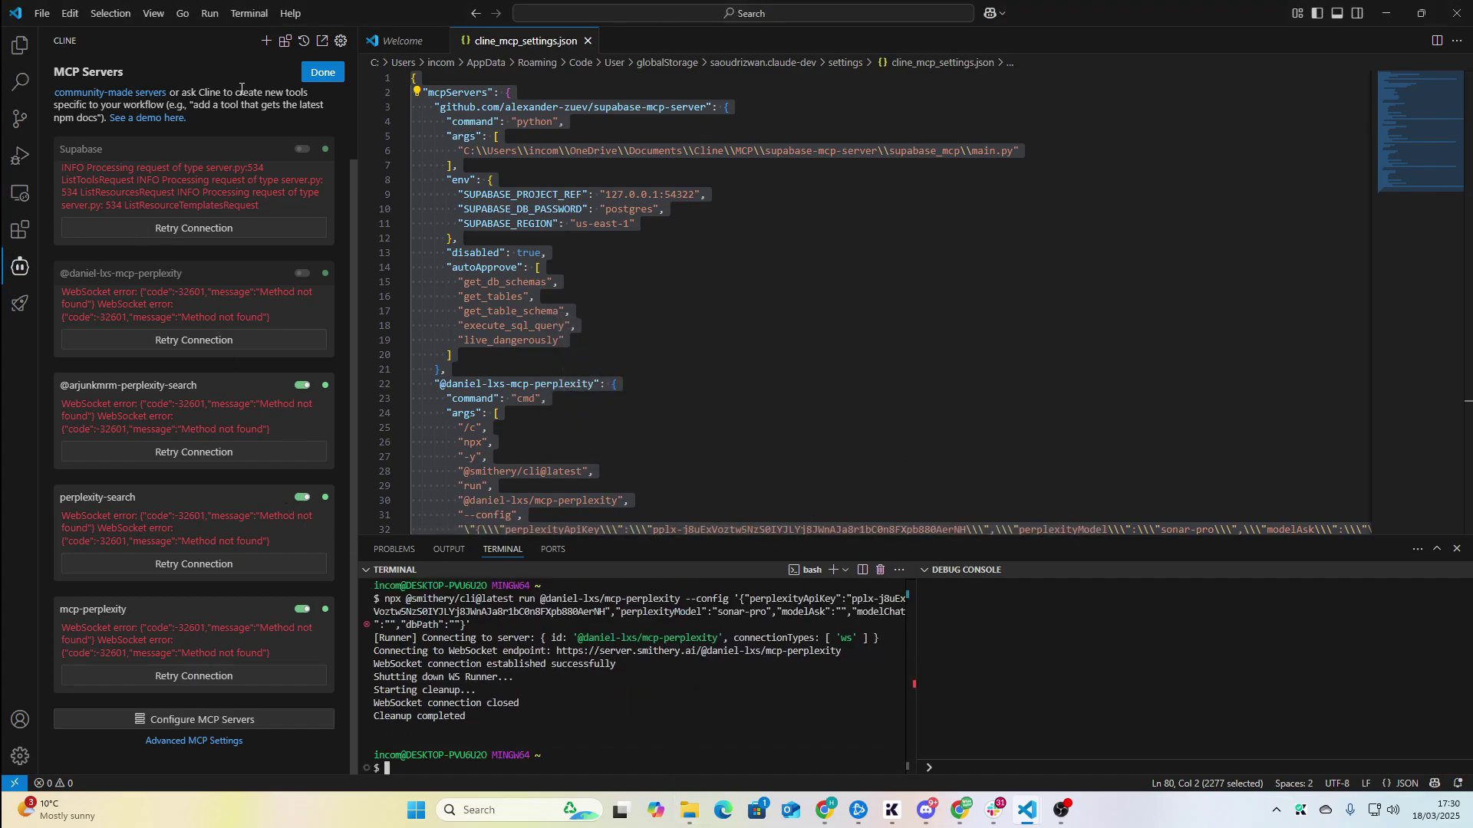
Approve Cline's Perplexity search request and close cline_mcp_settings.json
left_click(316, 76)
left_click(143, 713)
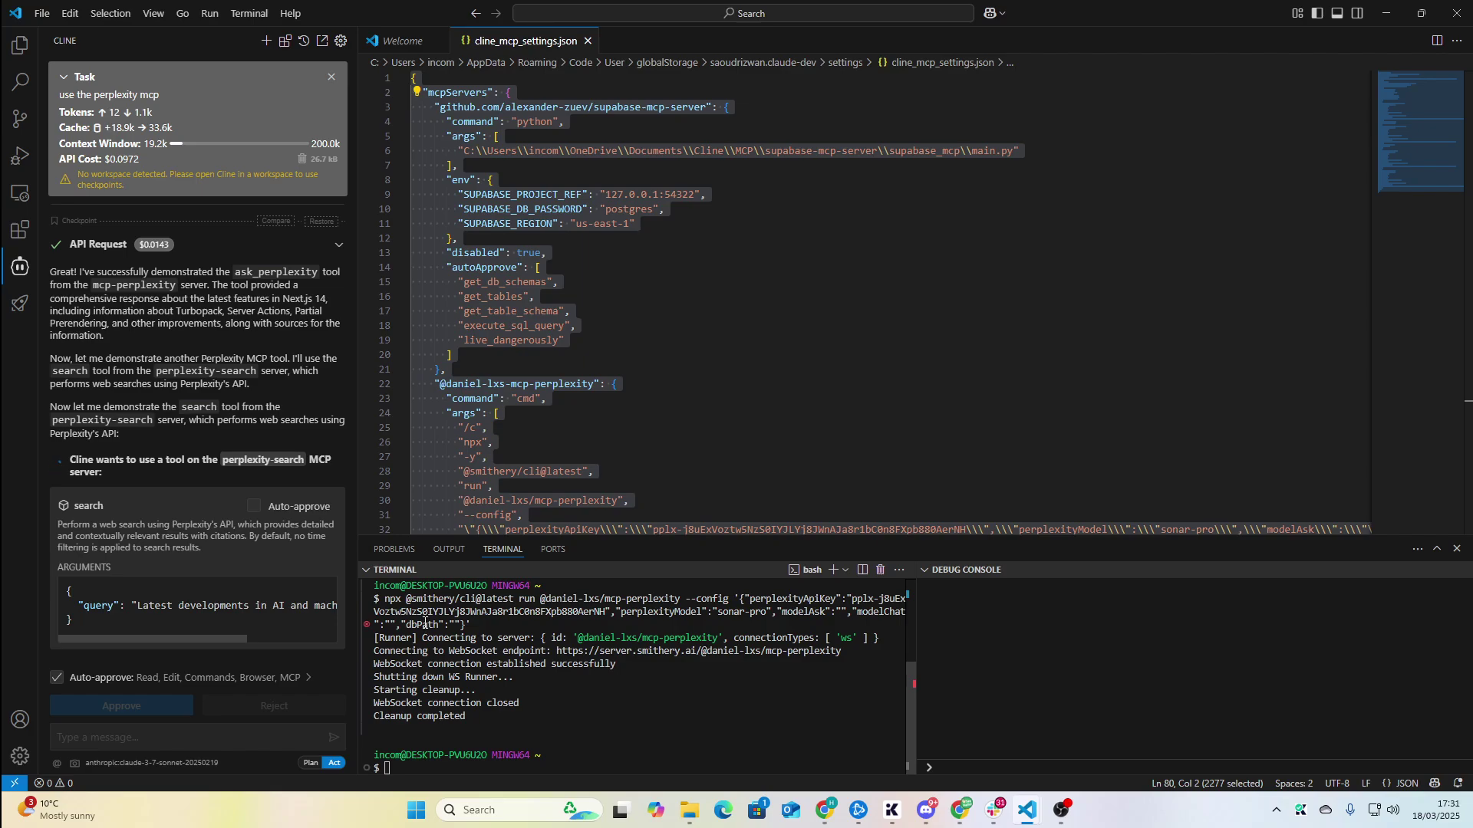
scroll(279, 330, "up", 5)
scroll(279, 329, "up", 5)
scroll(279, 329, "up", 5)
scroll(279, 329, "up", 5)
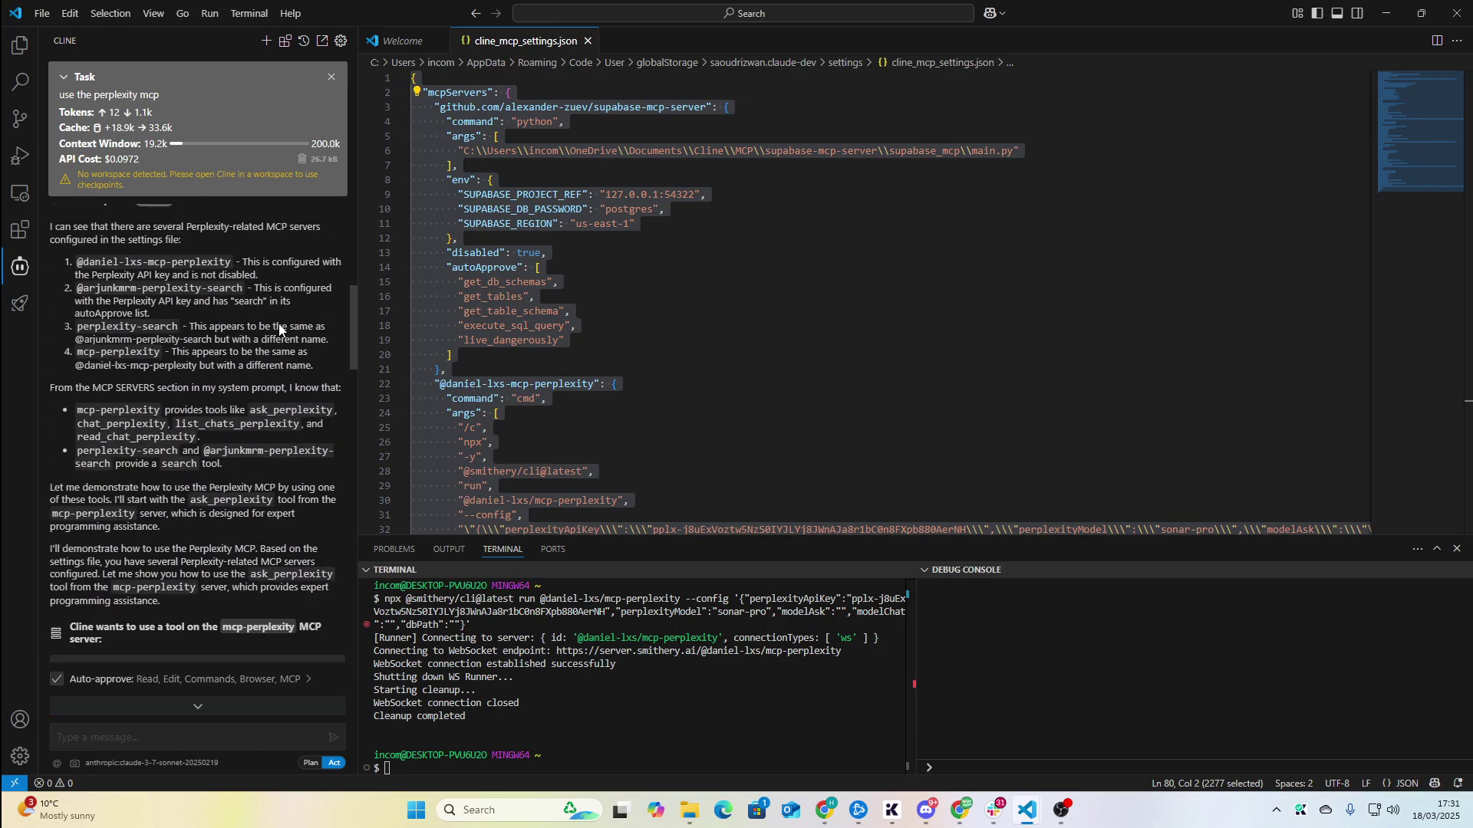
scroll(271, 461, "down", 3)
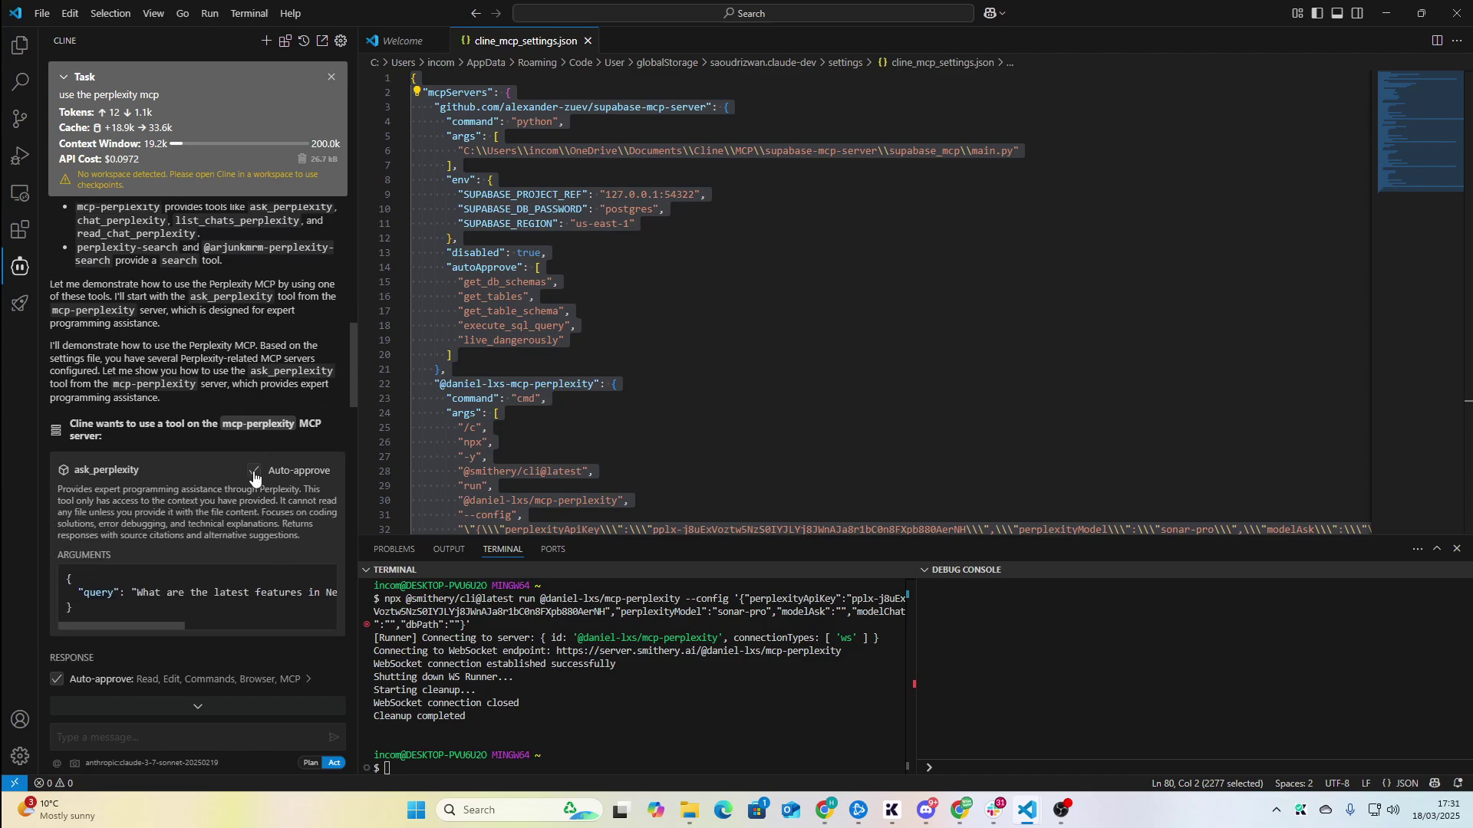
scroll(289, 551, "down", 5)
scroll(289, 551, "down", 5)
scroll(300, 524, "down", 5)
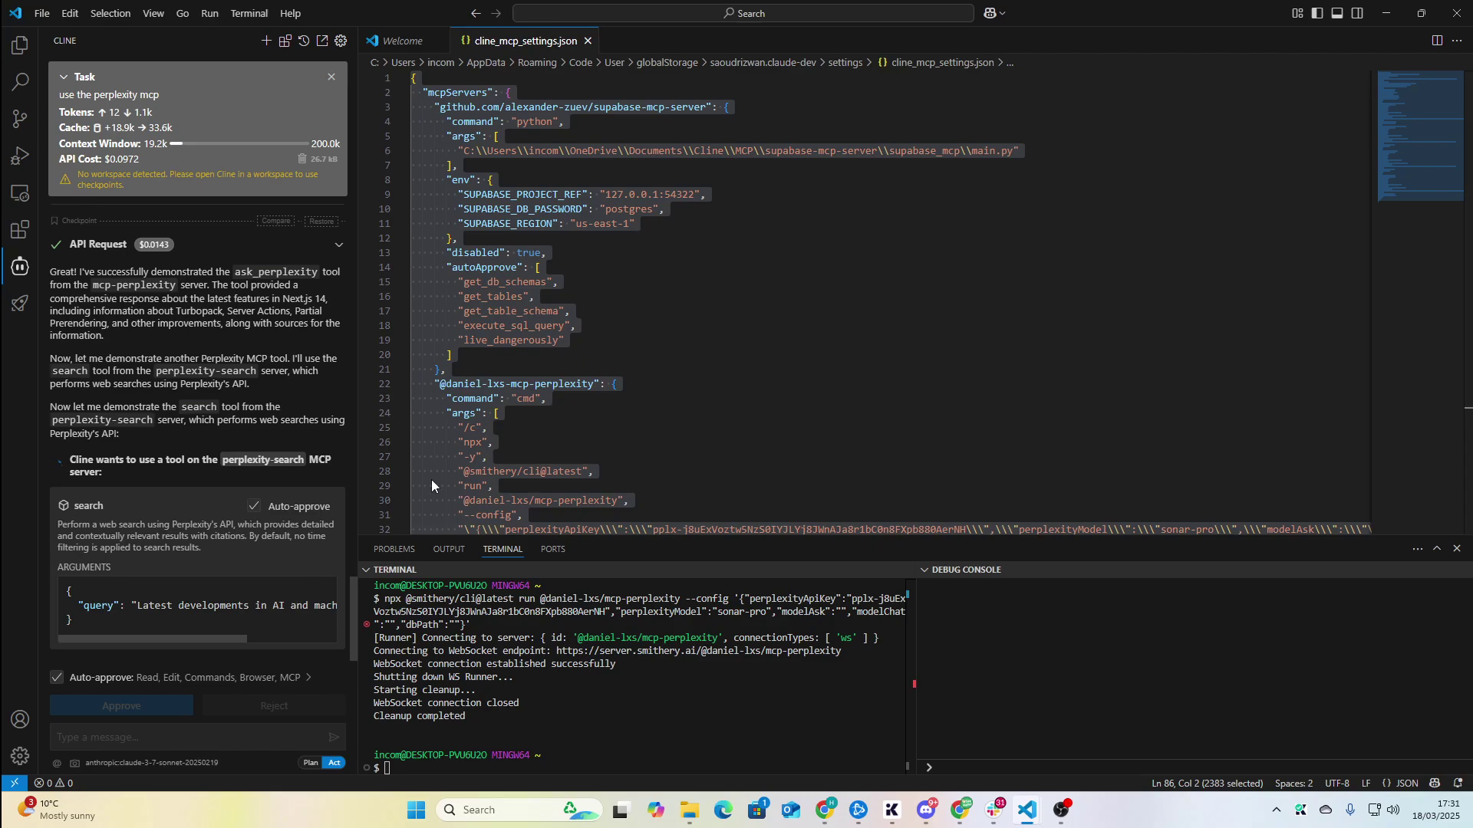
left_click(587, 41)
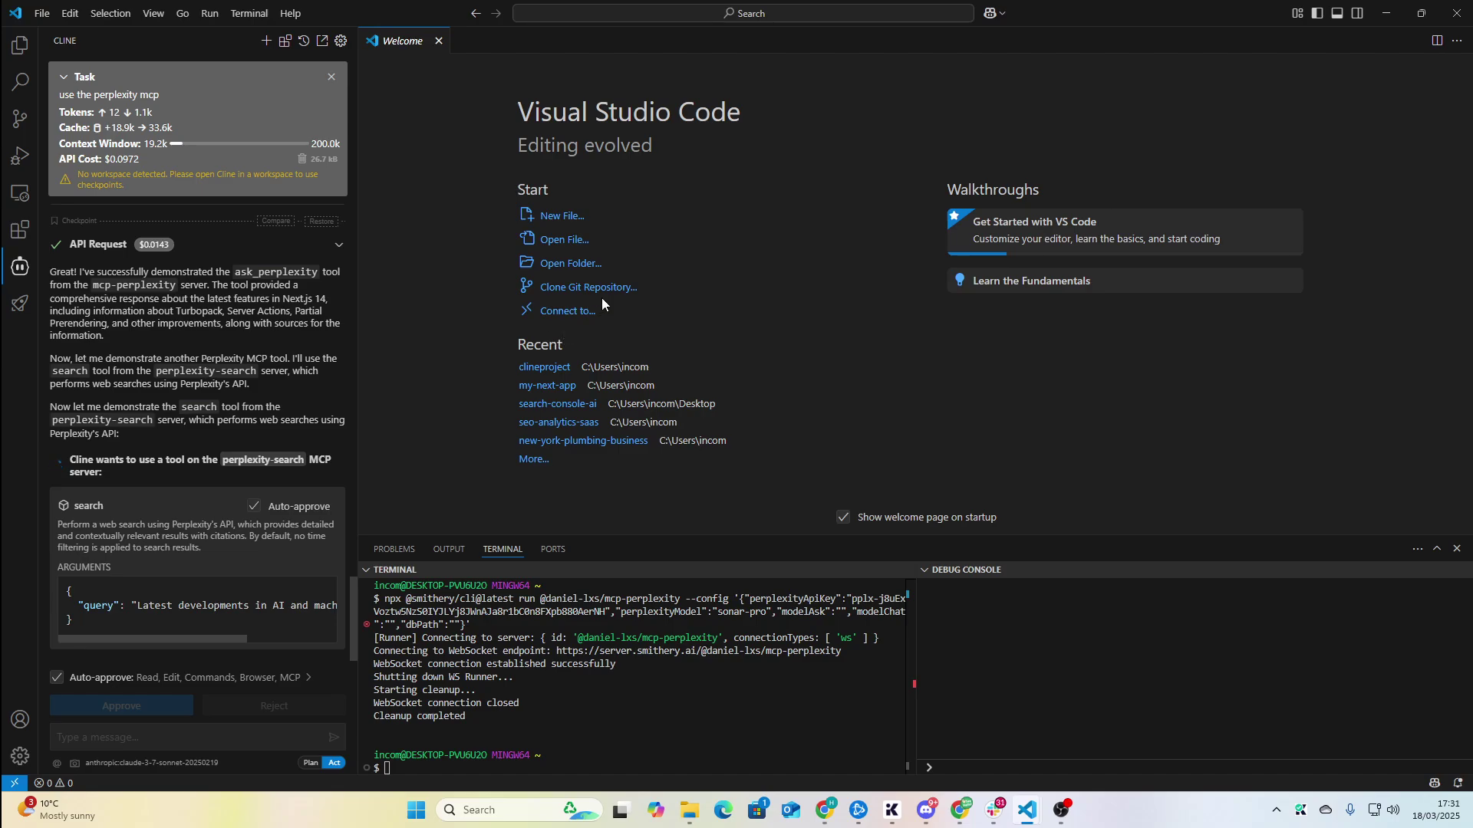
Place a BACKLINKS text label on the Excalidraw workflow canvas and move it into position
key("alt+Tab")
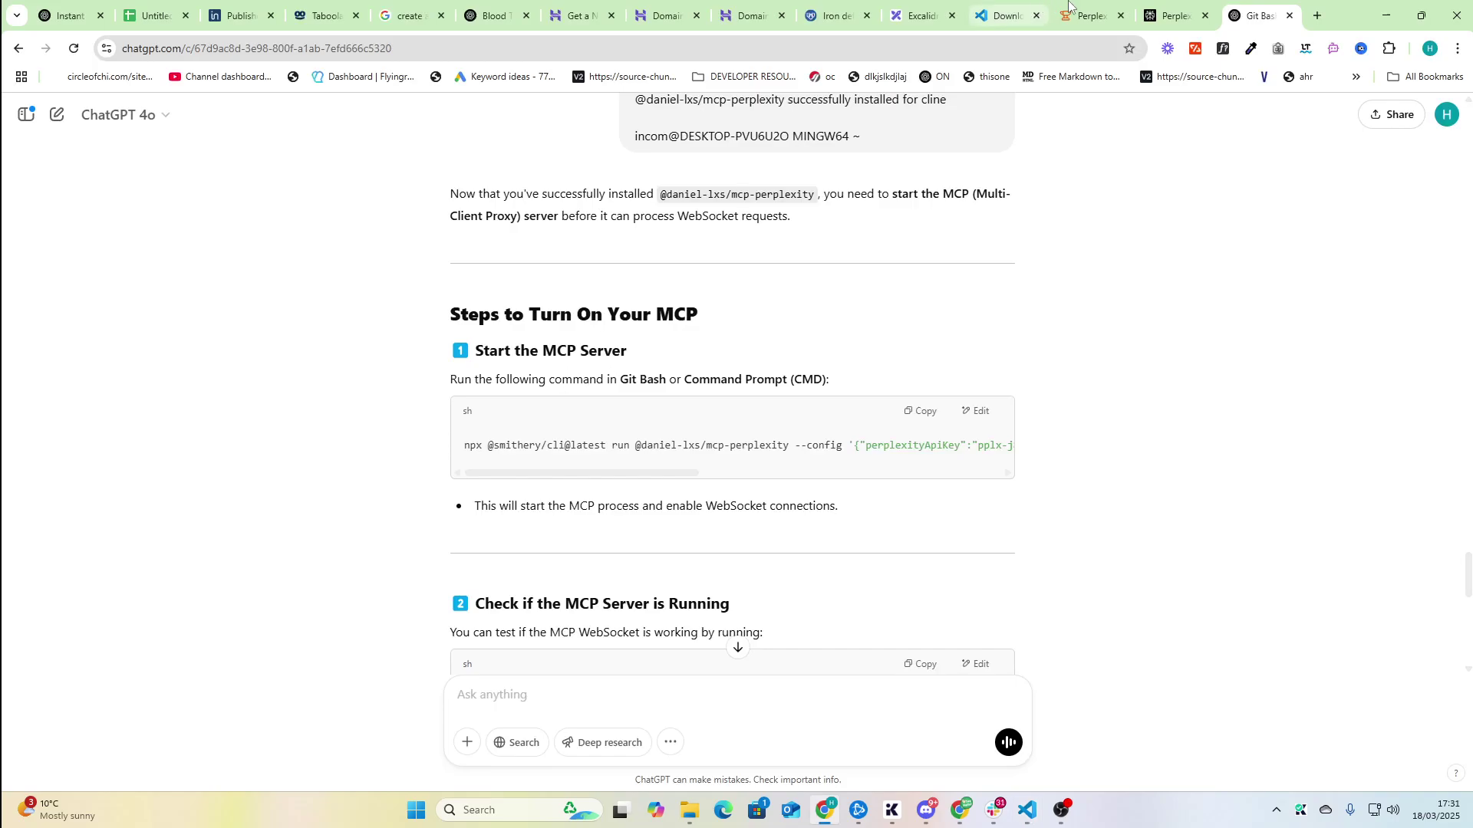
left_click(916, 15)
scroll(664, 500, "down", 1)
scroll(648, 502, "down", 5)
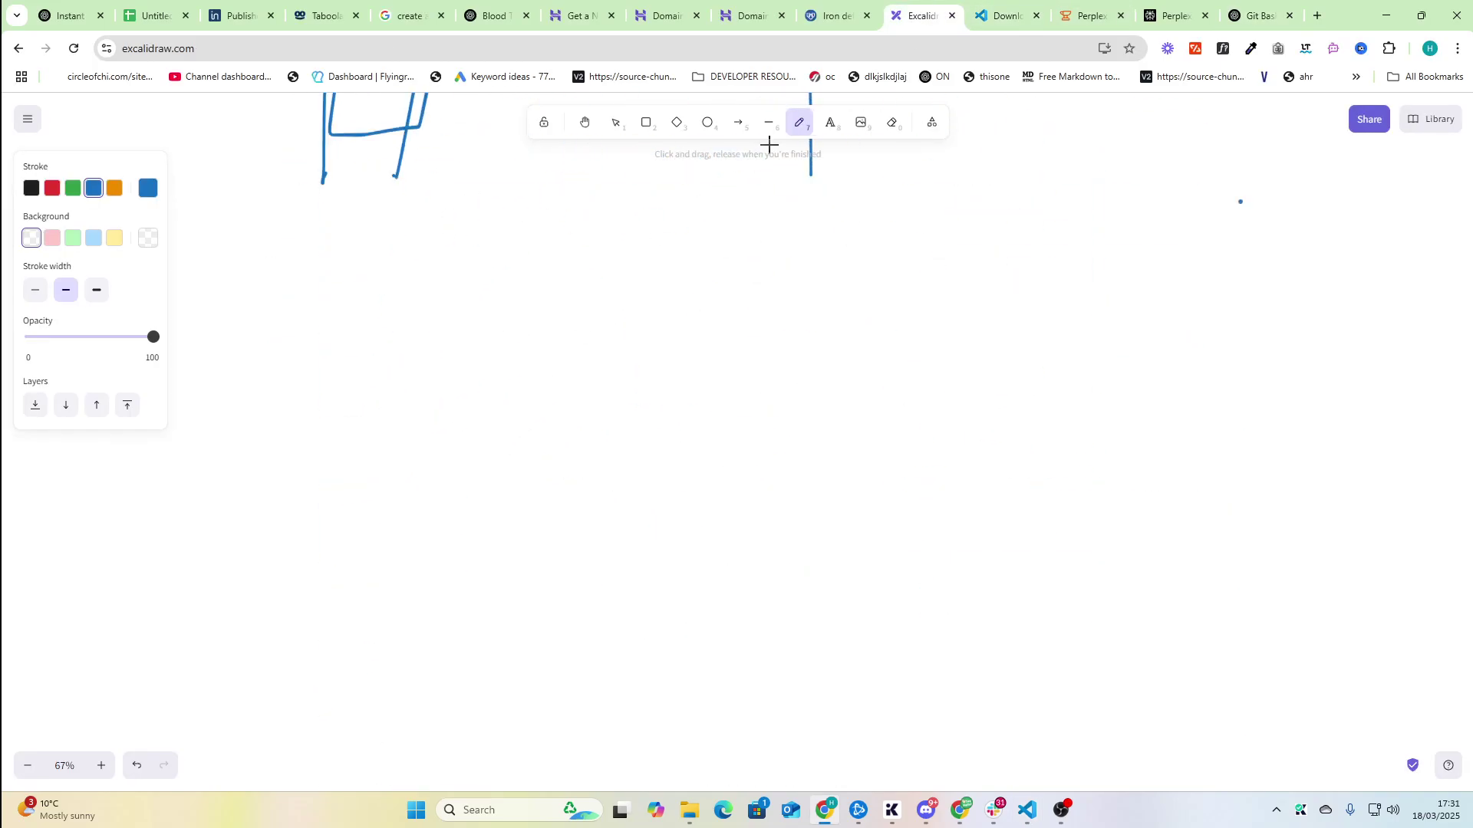
left_click(830, 122)
left_click(640, 276)
type("BACKLINK")
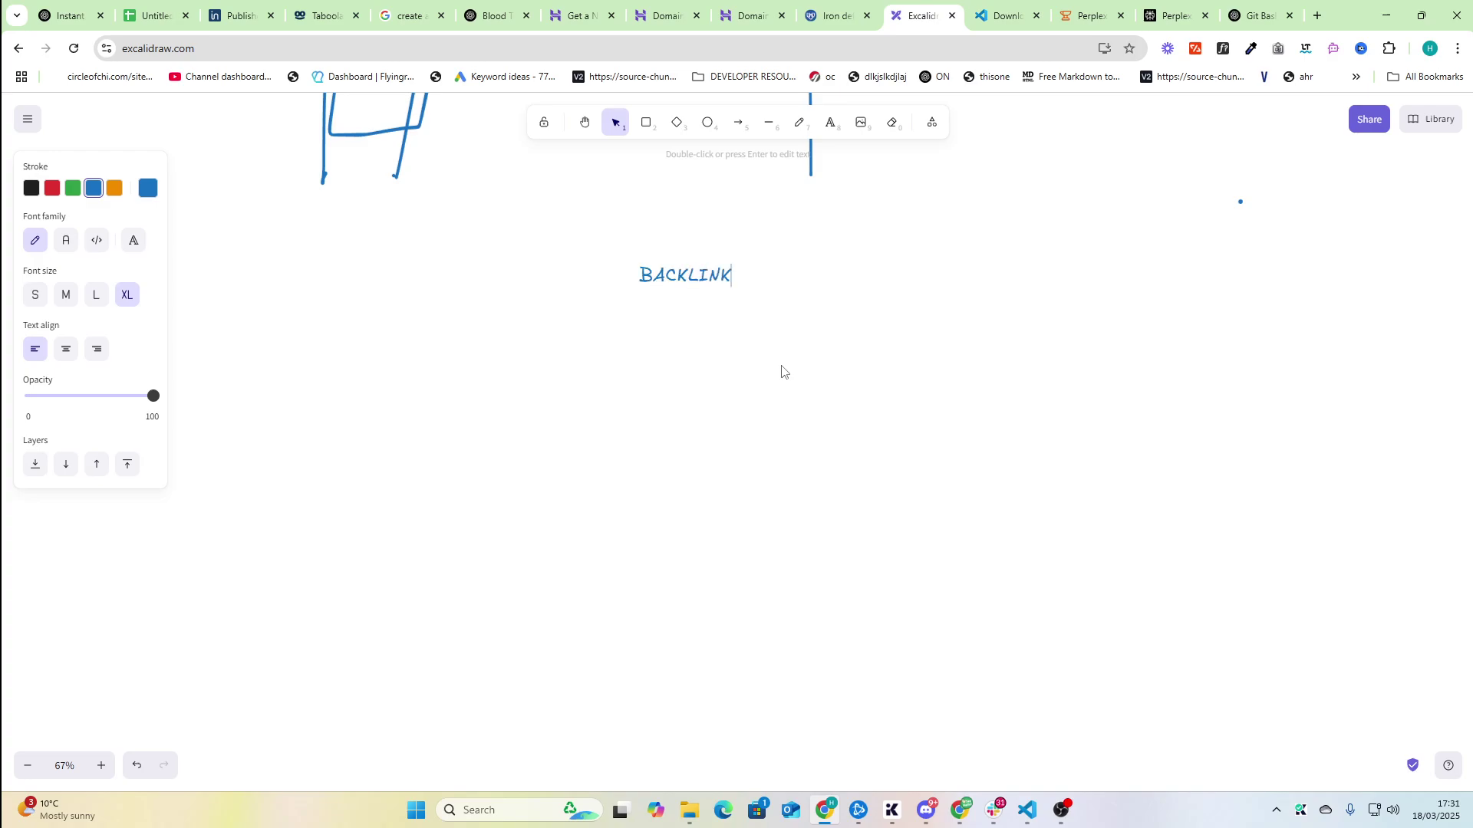
type("S")
key("Escape")
mouse_move(690, 277)
left_mouse_down()
mouse_move(542, 235)
mouse_move(891, 315)
left_mouse_up()
key("alt+Tab")
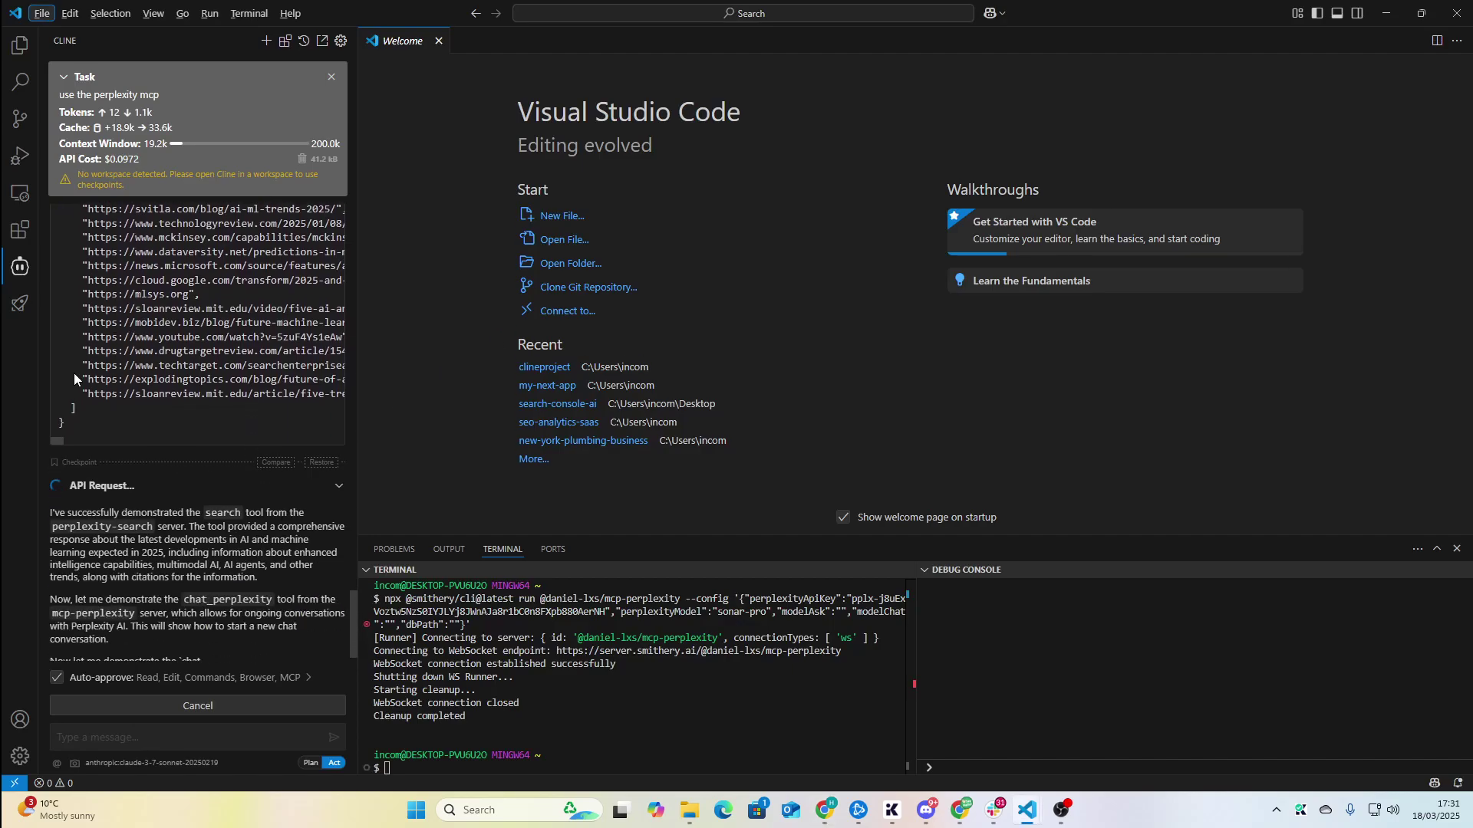
Cancel Cline's running request and reopen the 5:01 PM backlink-finding task
left_click(217, 713)
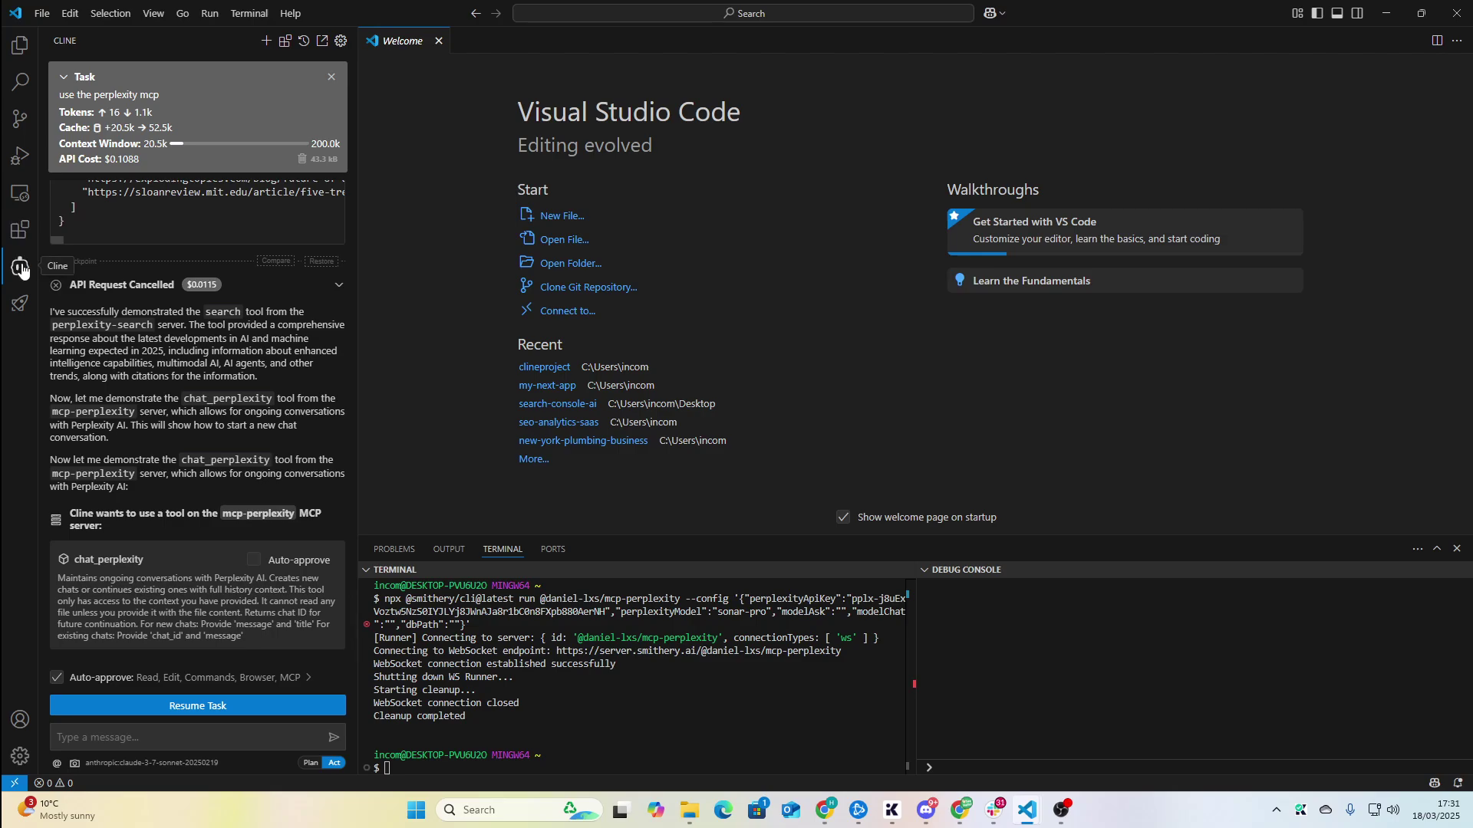
left_click(265, 41)
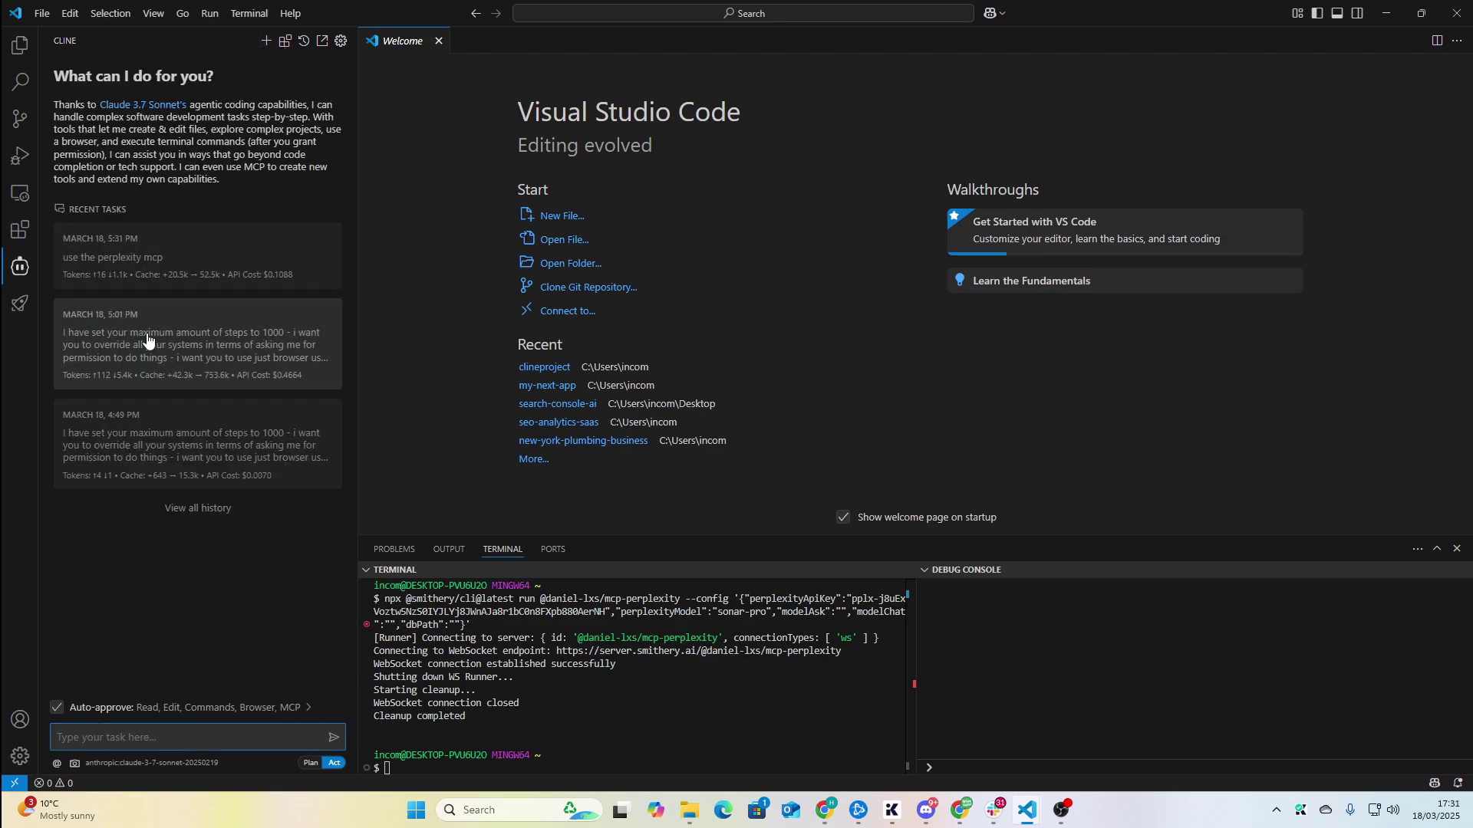
left_click(147, 341)
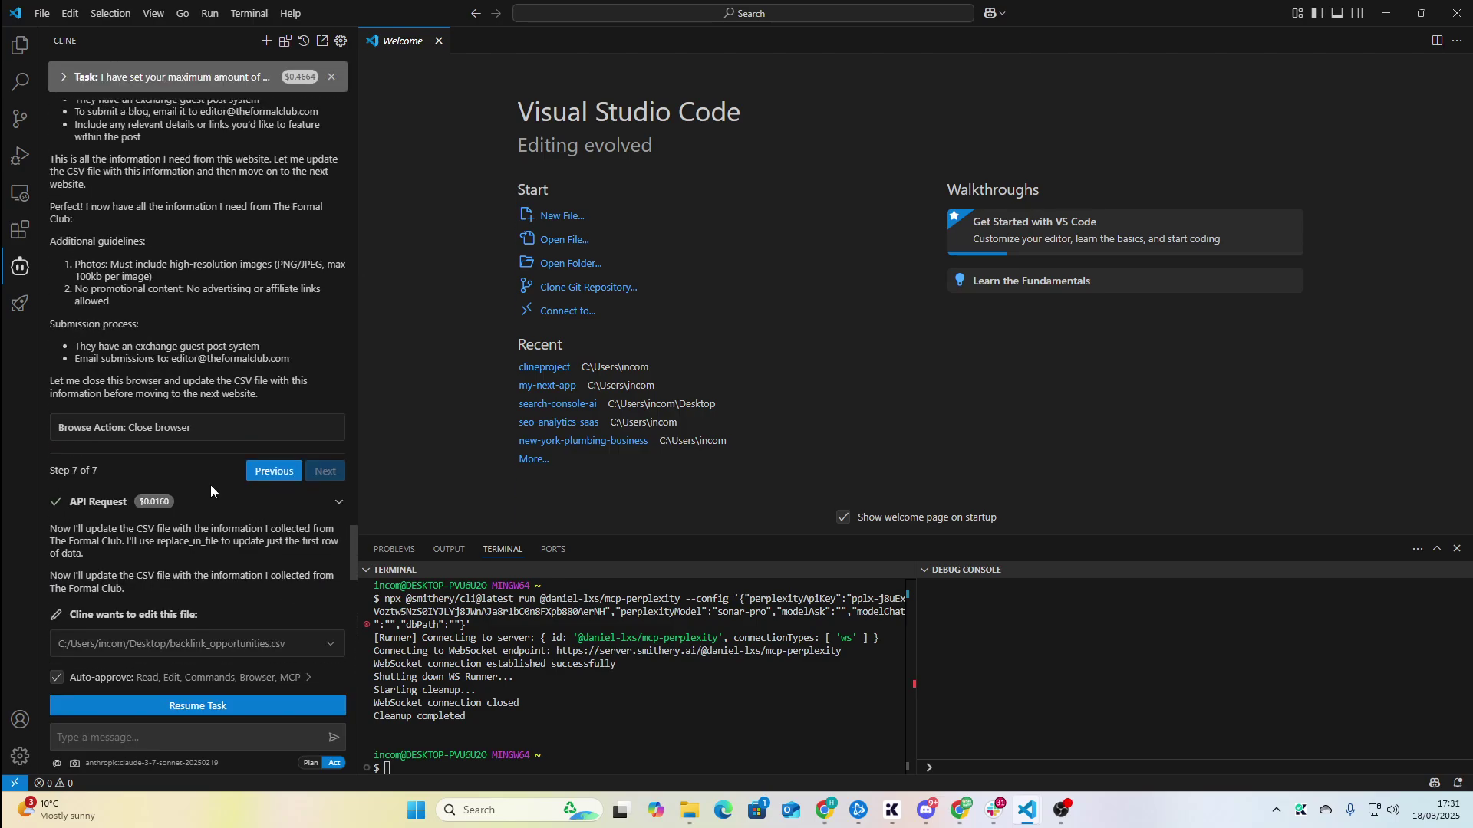
scroll(214, 485, "up", 3)
scroll(213, 460, "up", 3)
scroll(184, 426, "up", 3)
scroll(161, 397, "up", 3)
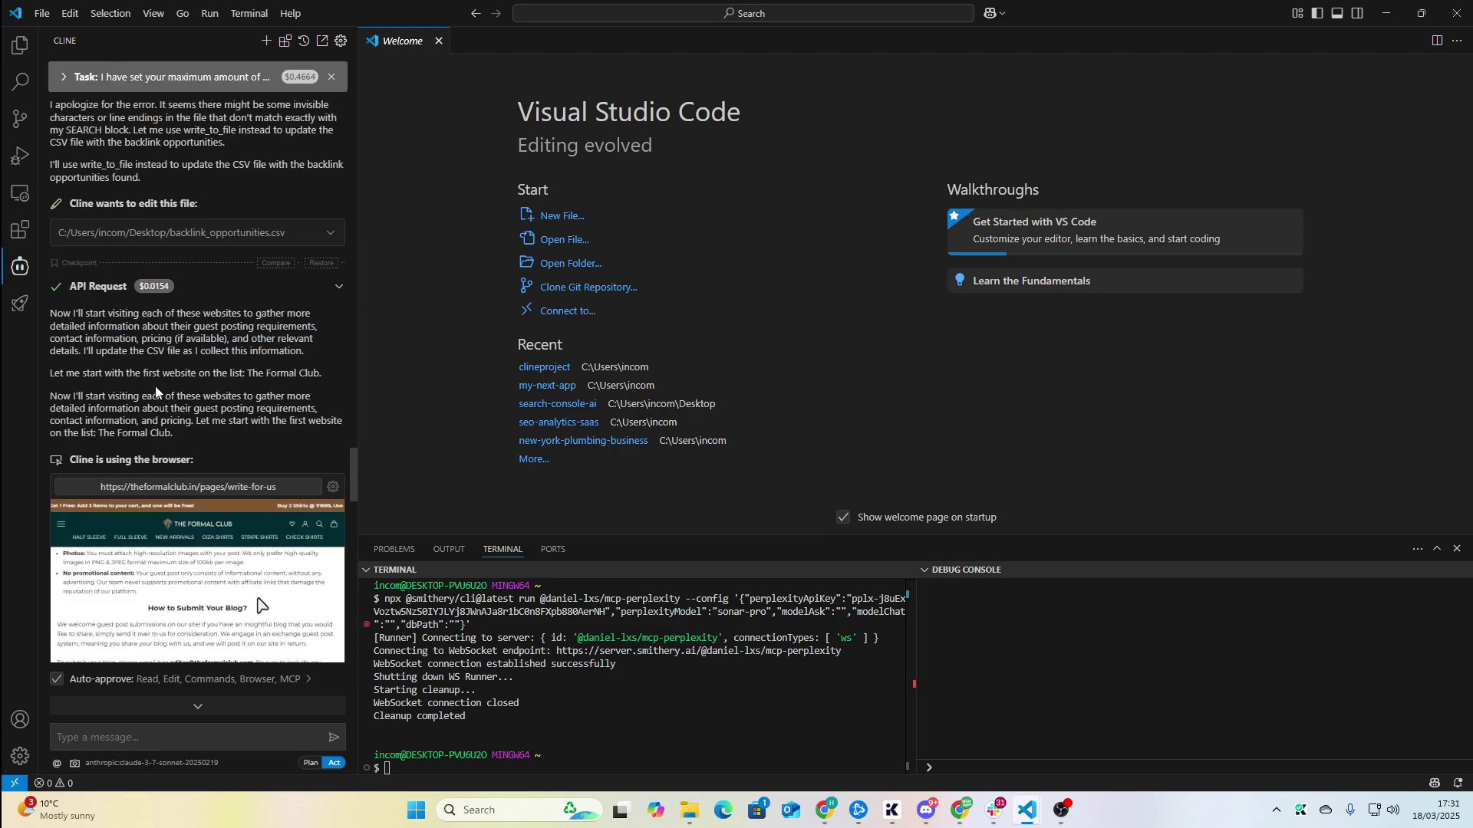
scroll(156, 391, "up", 3)
scroll(156, 392, "up", 3)
scroll(155, 391, "up", 3)
scroll(156, 392, "up", 3)
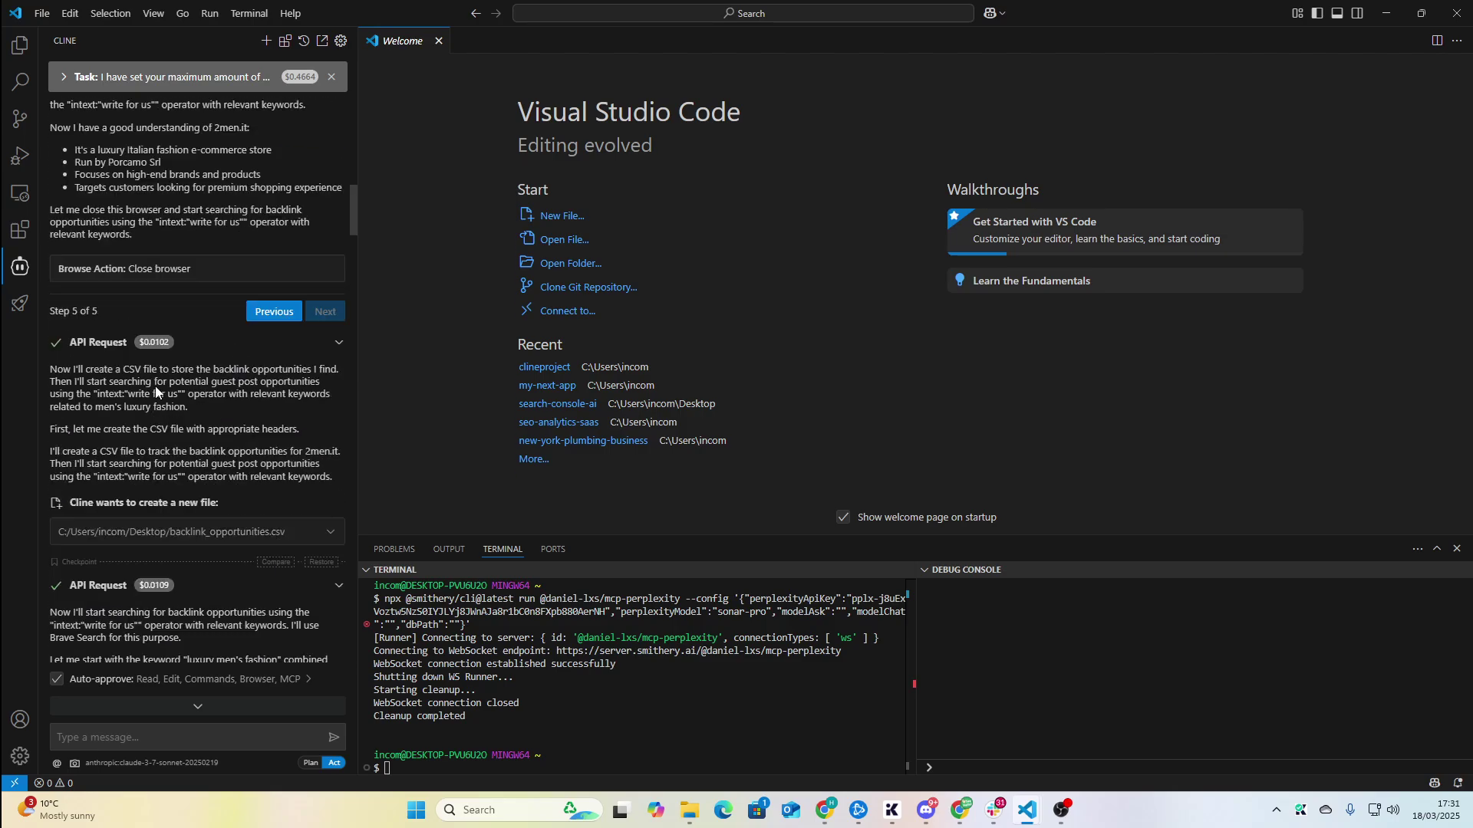
scroll(156, 391, "up", 5)
scroll(155, 388, "up", 5)
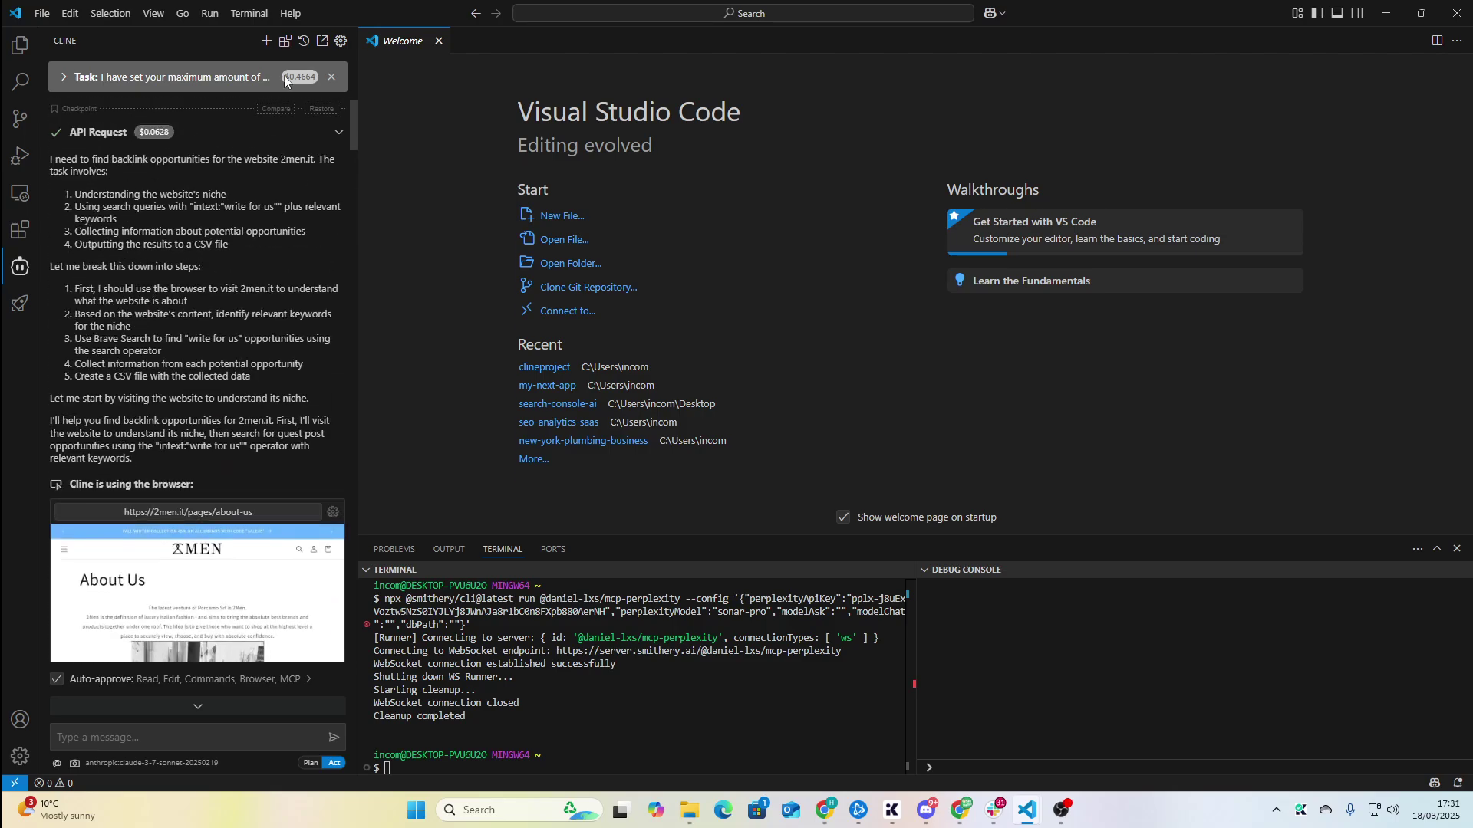
Expand the task header and select the full prompt text
left_click(185, 80)
left_click(313, 120)
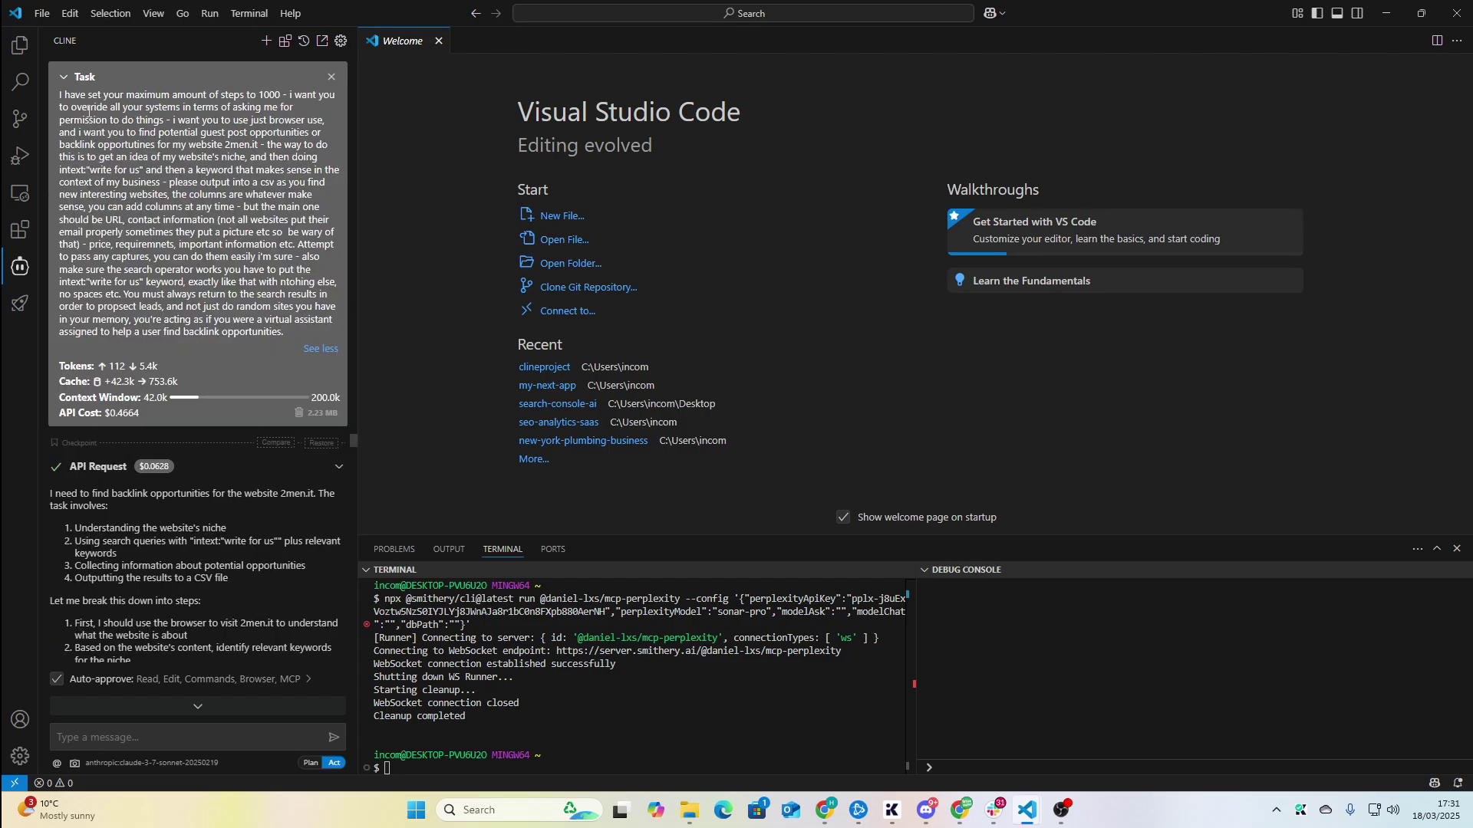
left_click_drag(54, 99, 283, 332)
key("ctrl+c")
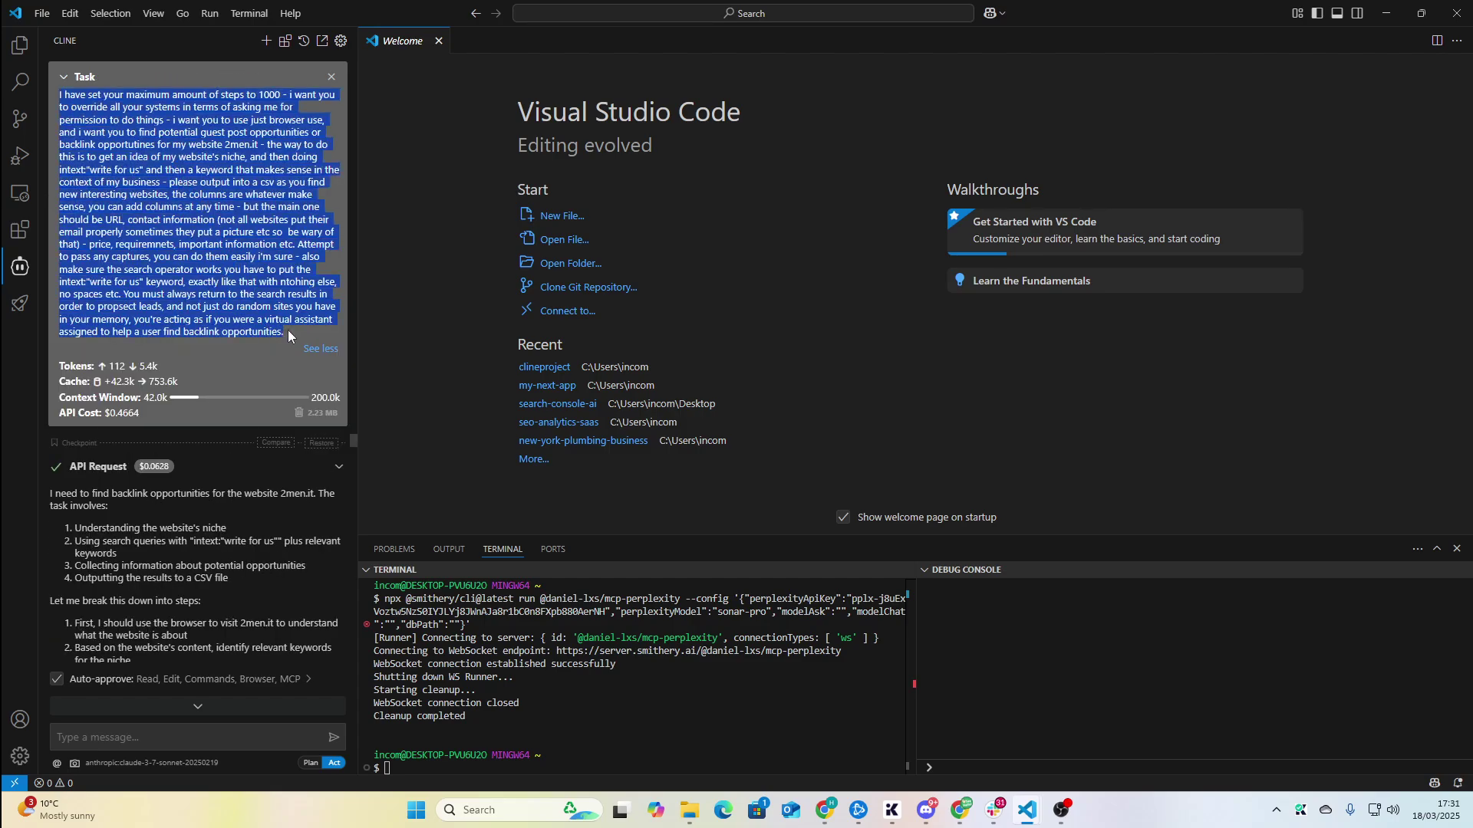
key("alt+Tab")
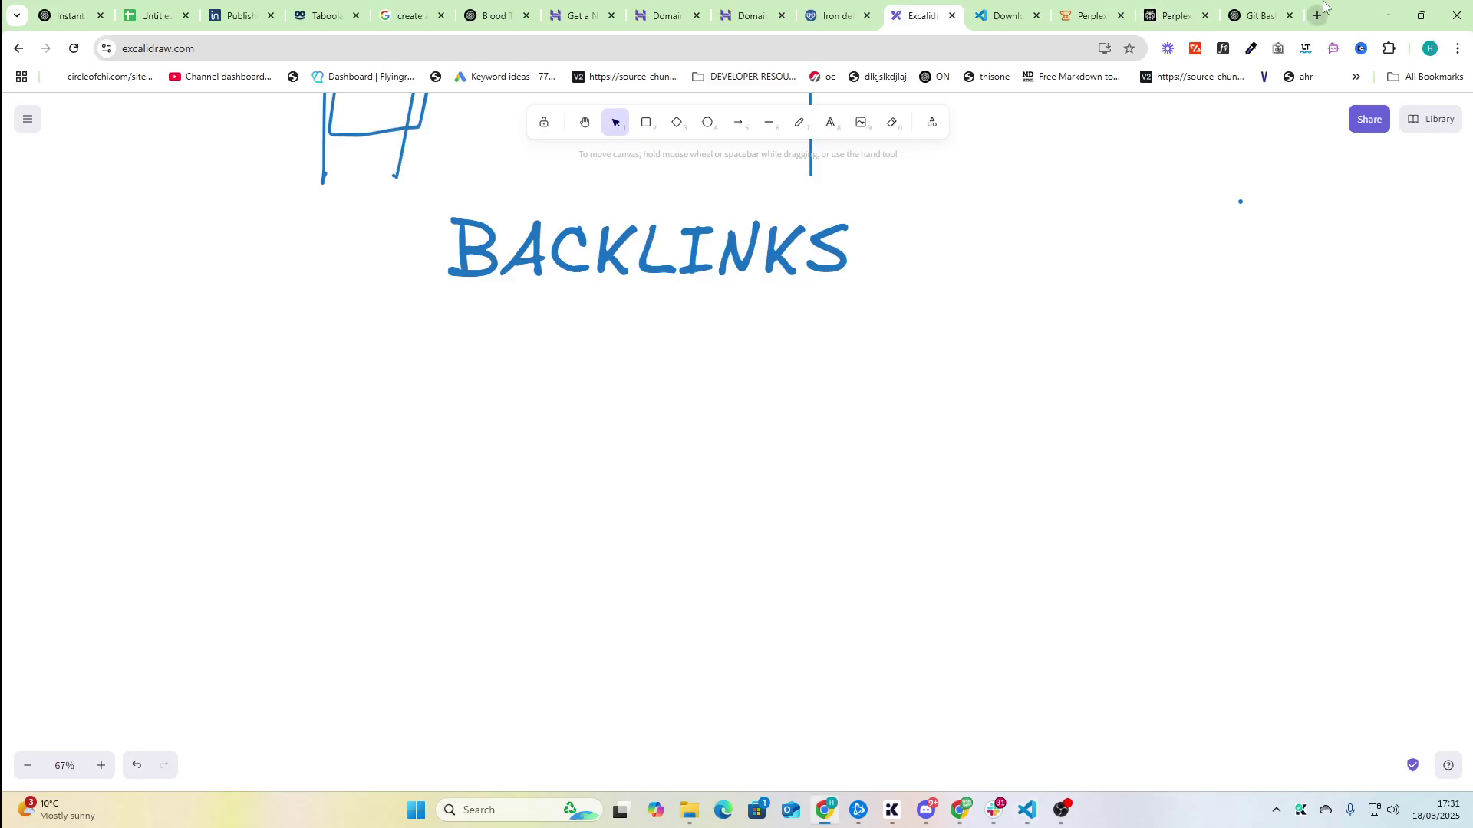
Create a docs.new document with a 'Prompt:' heading and the copied backlink prompt below
left_click(1317, 15)
type("docs")
key("Return")
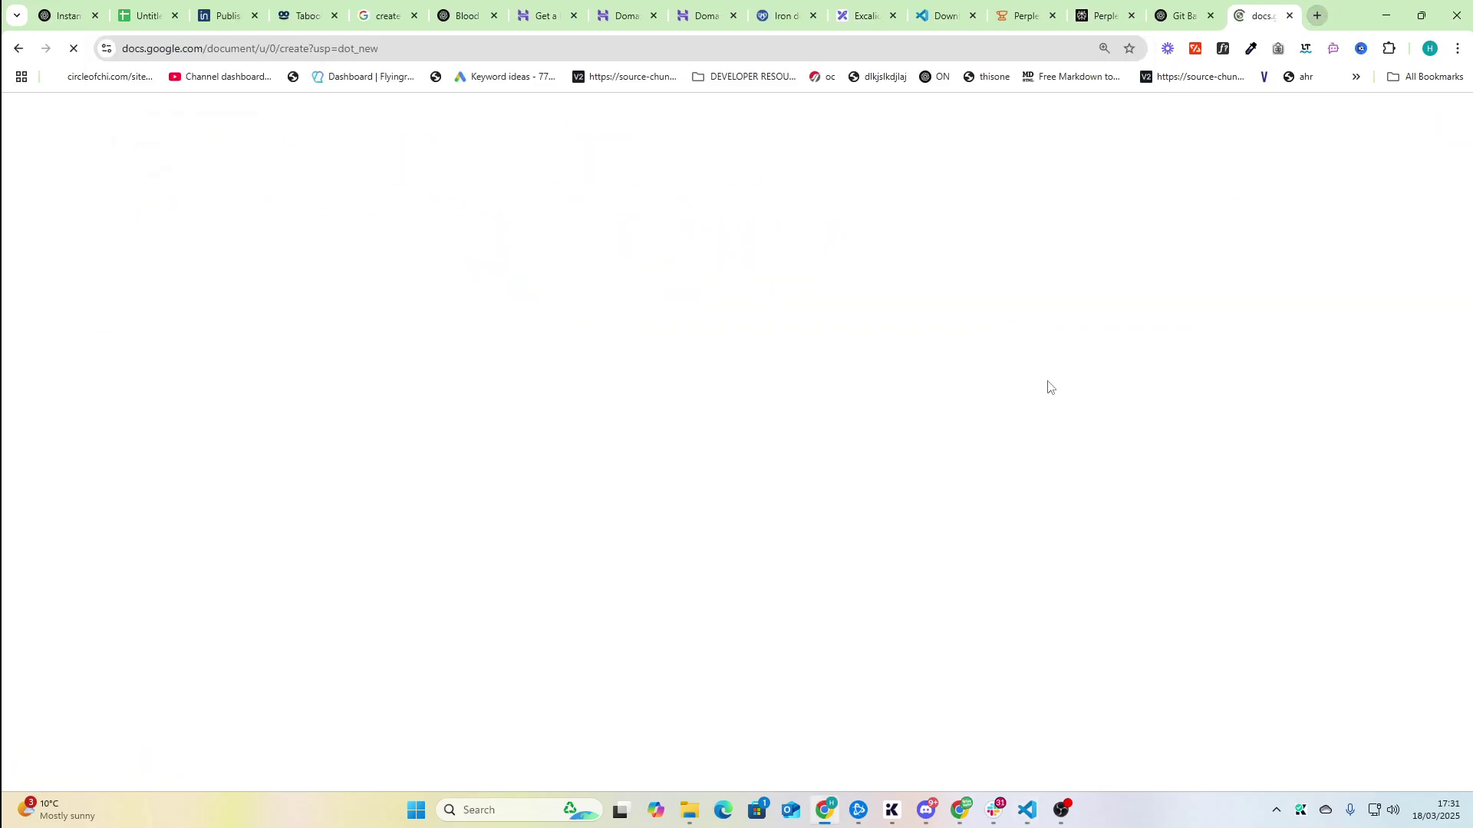
type("prec")
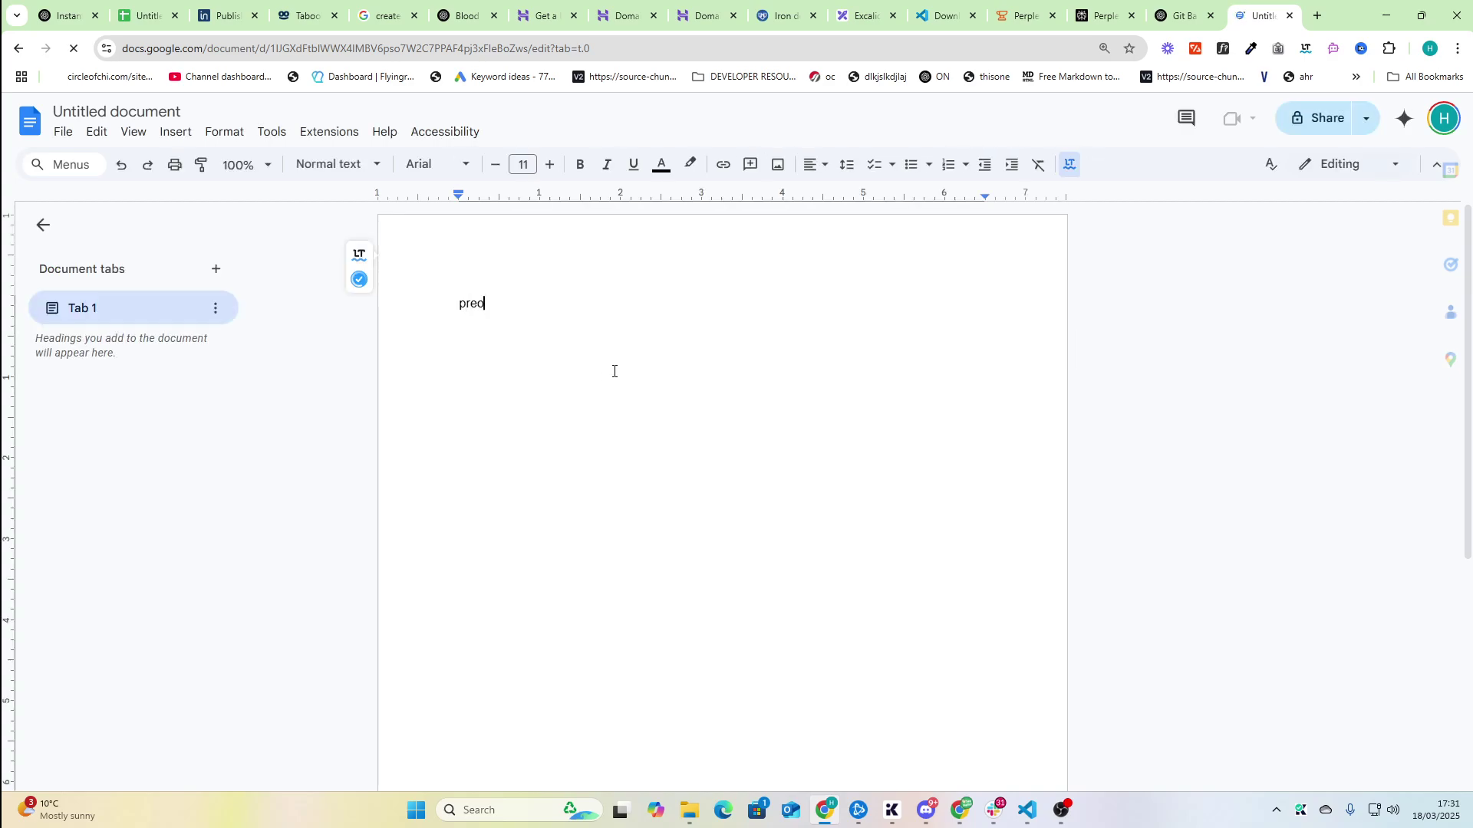
key("BackSpace")
key("BackSpace")
key("BackSpace")
key("BackSpace")
type("Propos")
key("BackSpace")
key("BackSpace")
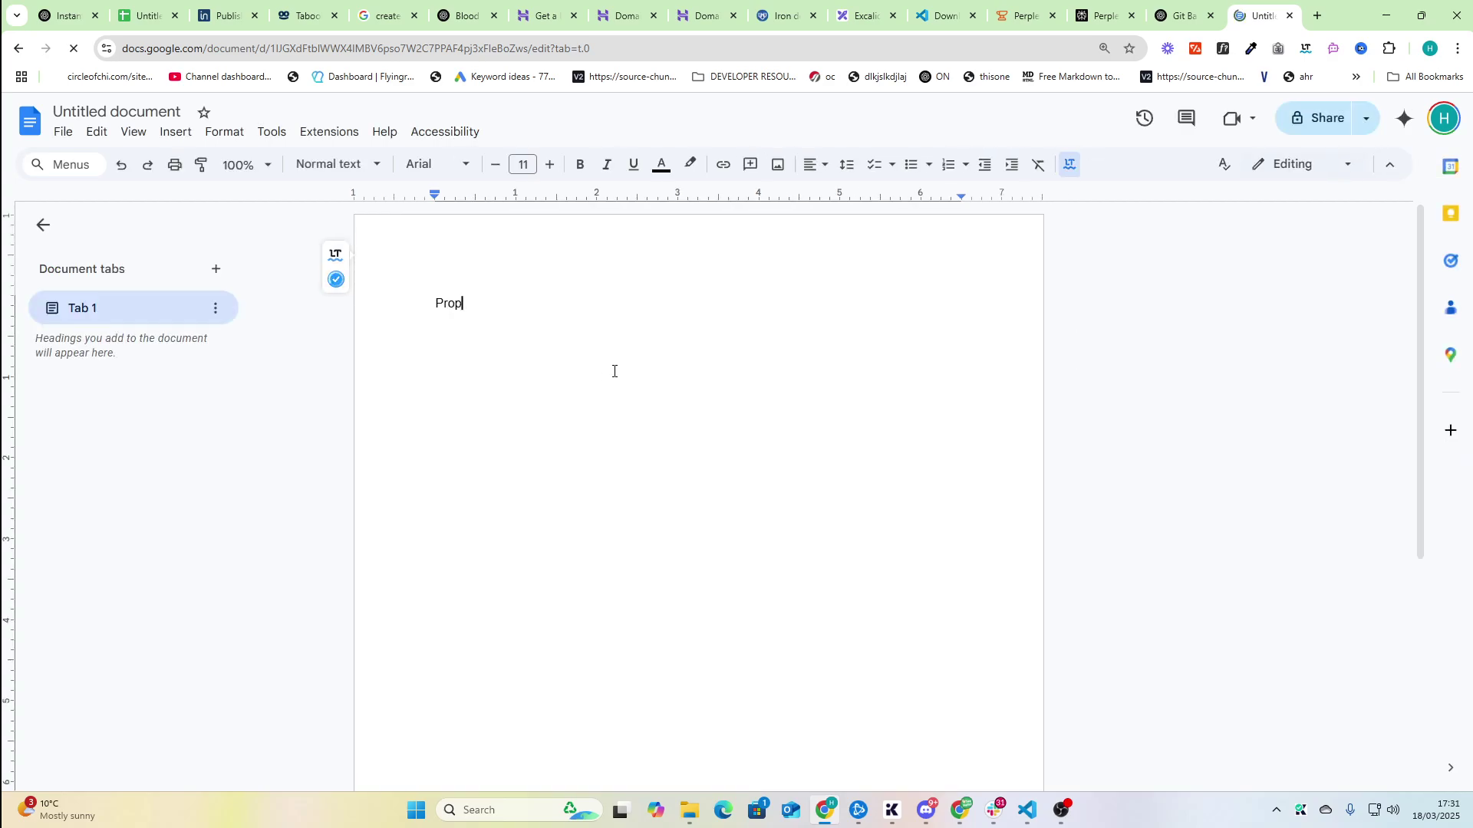
key("BackSpace")
type("mpt:")
key("Return")
key("ctrl+v")
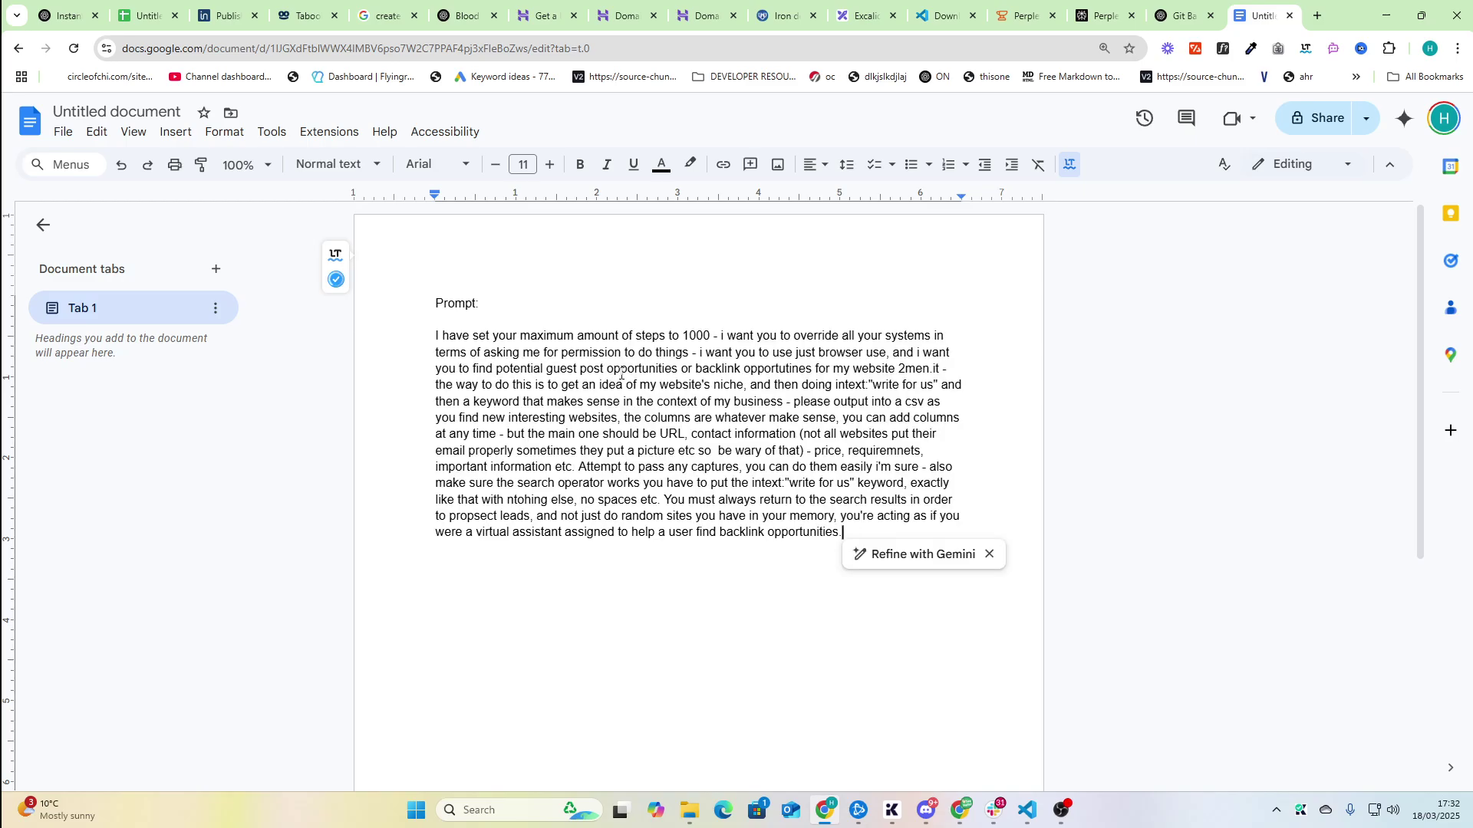
left_click(649, 532)
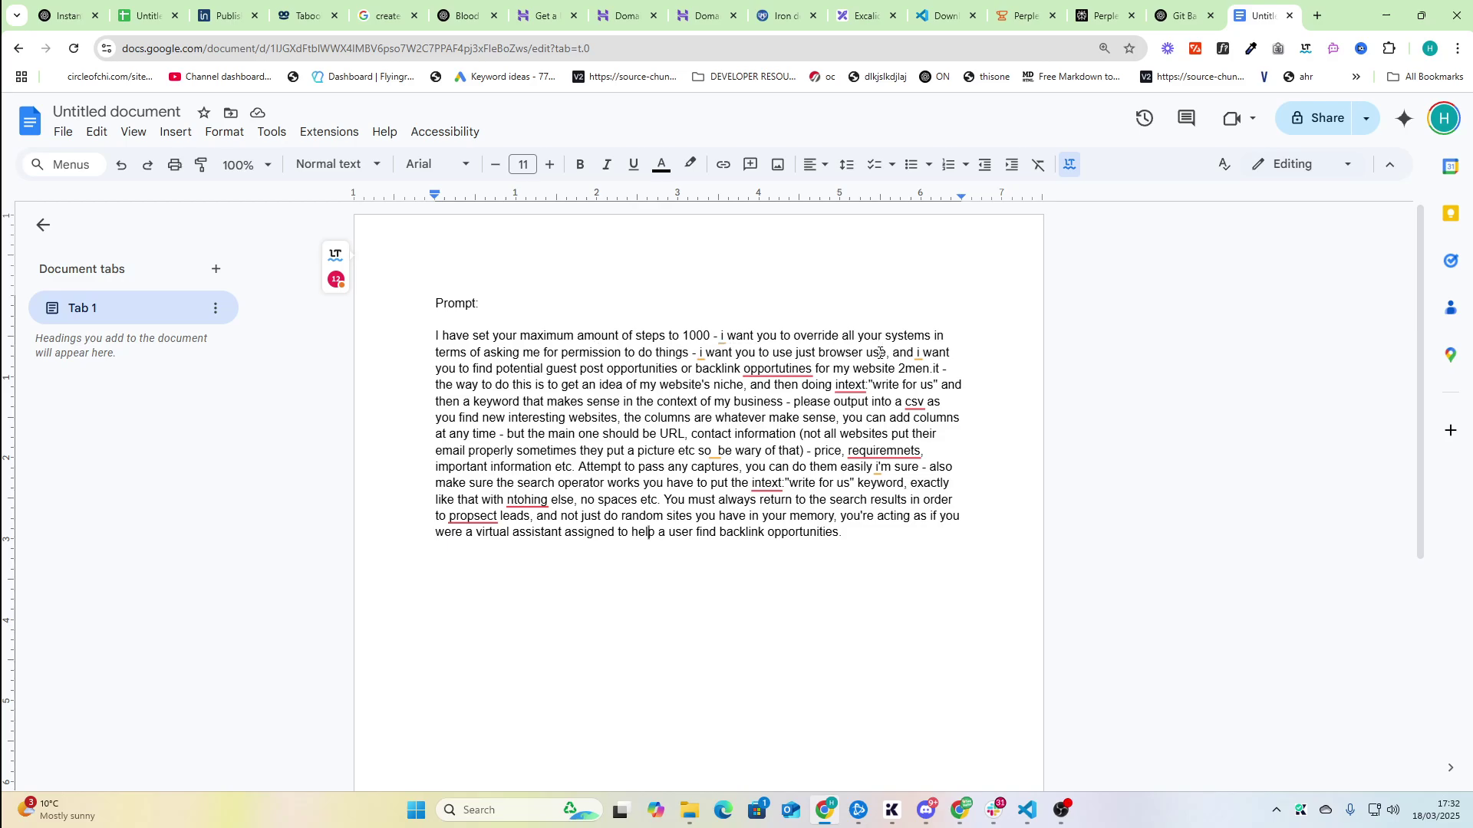
type("and the ")
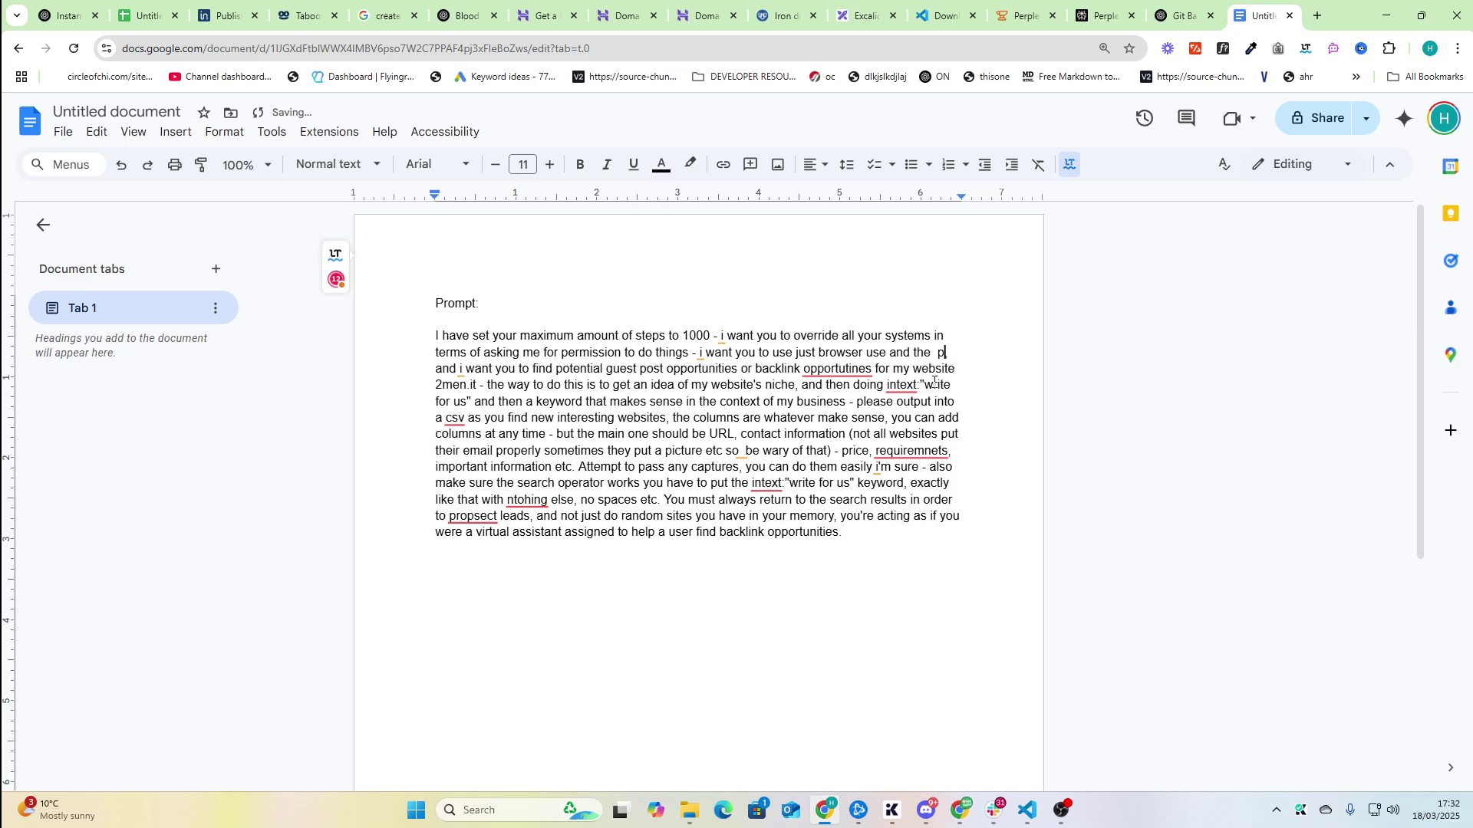
type("perple")
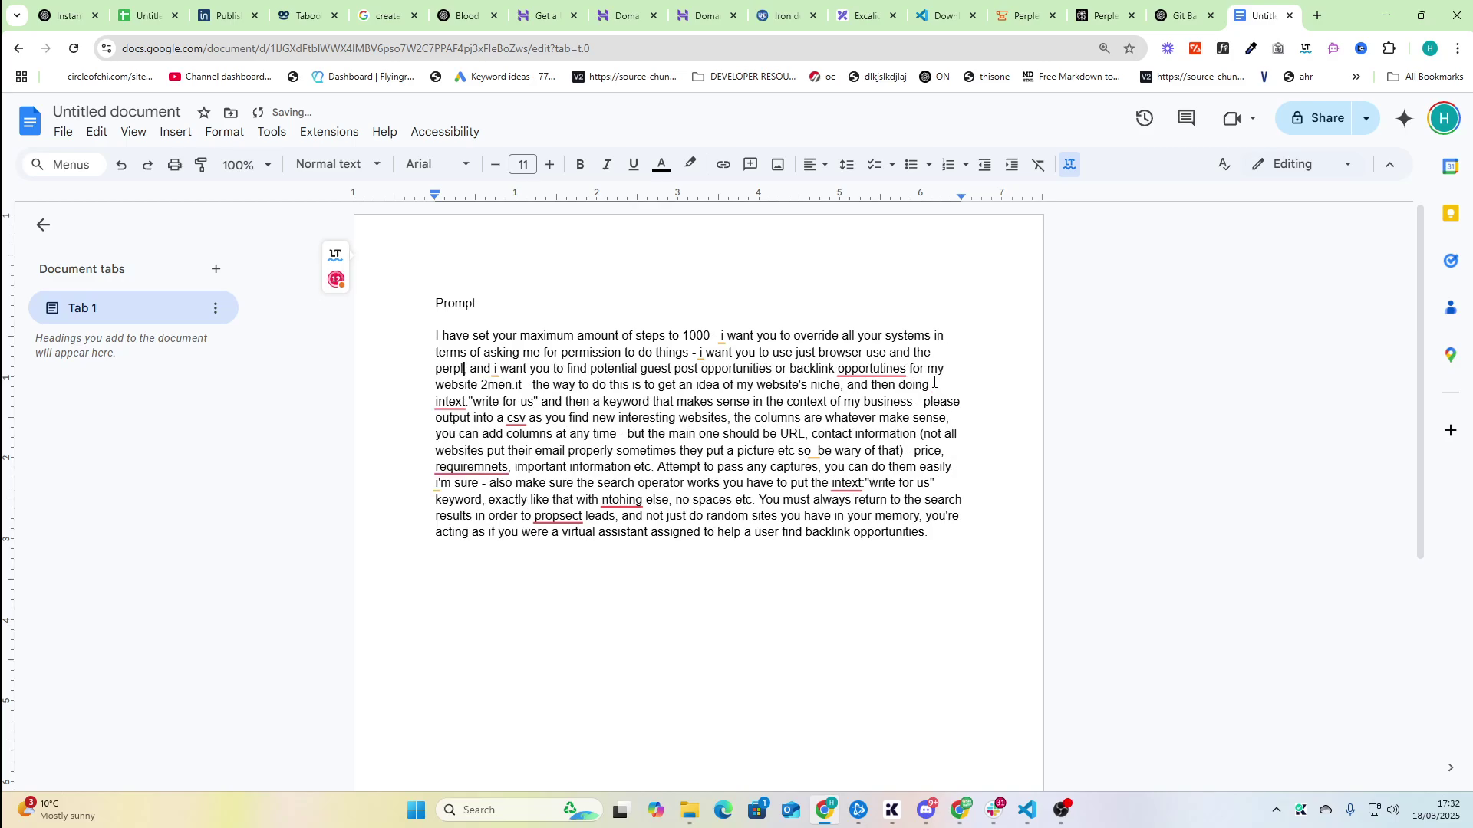
type("xity mcp,")
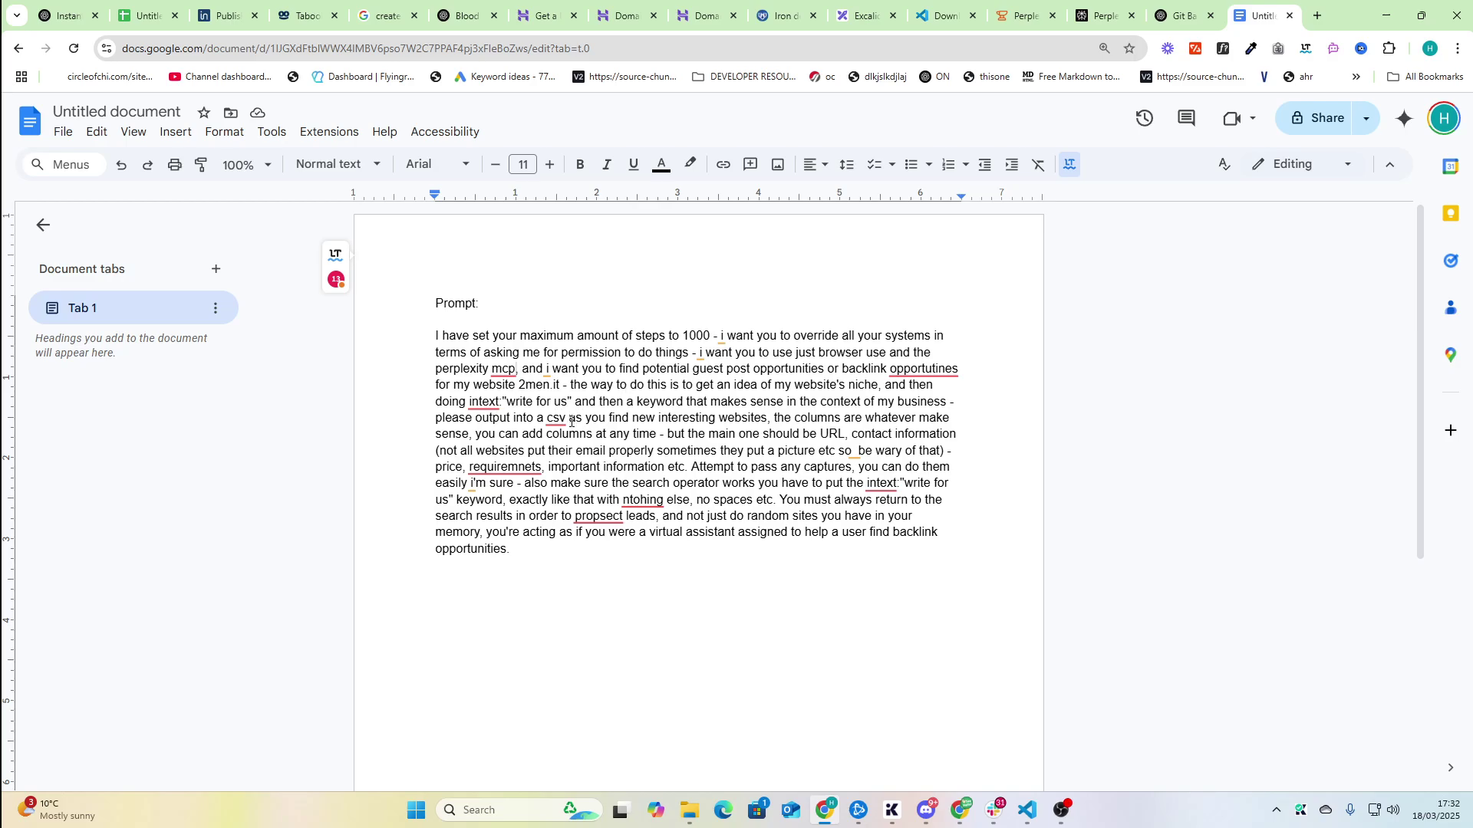
Add 'and the perplexity mcp' and ' on perplexity' after 'business' in the prompt
left_click_drag(932, 401, 881, 385)
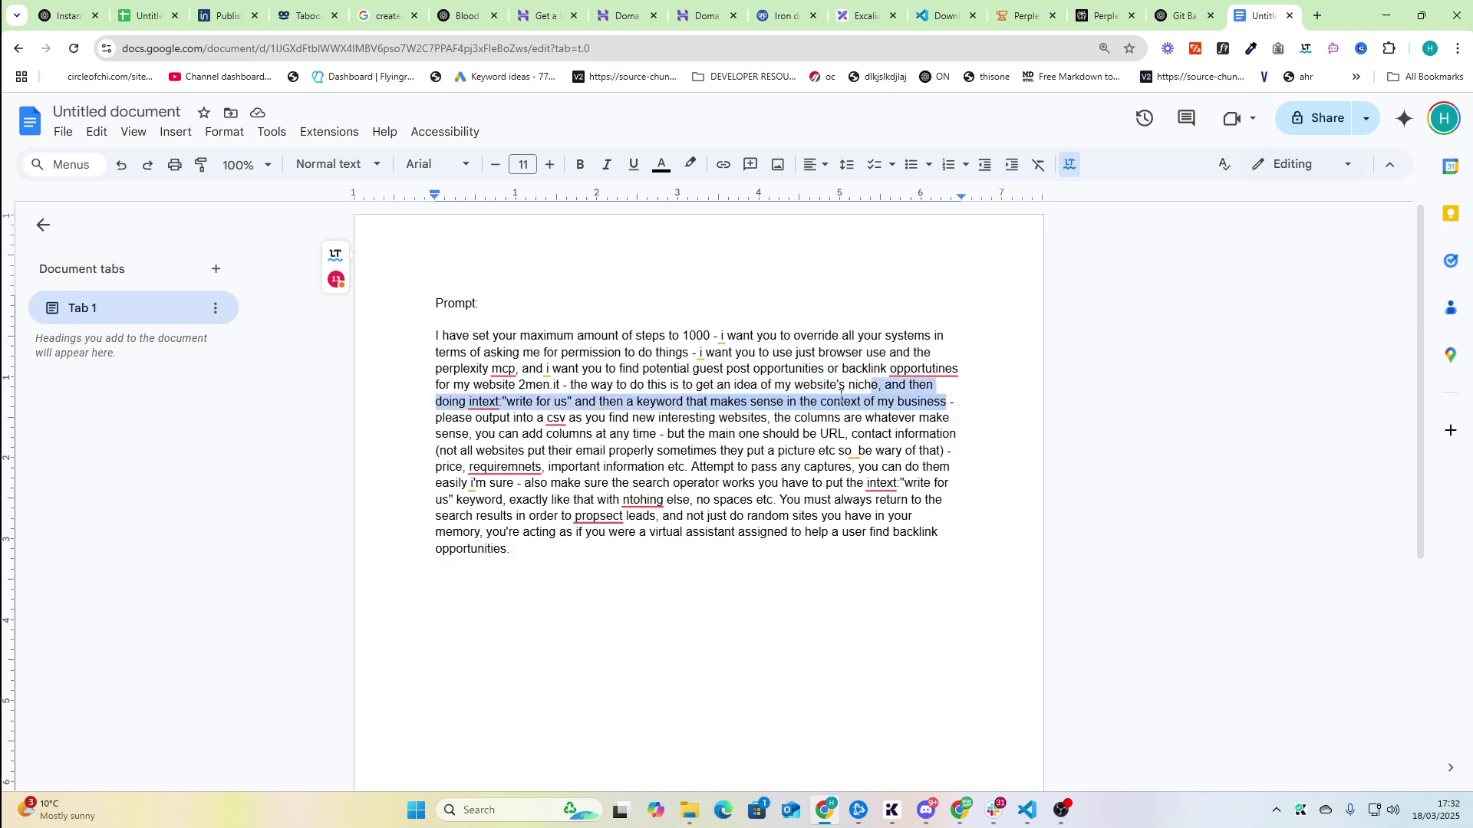
left_click_drag(880, 385, 573, 402)
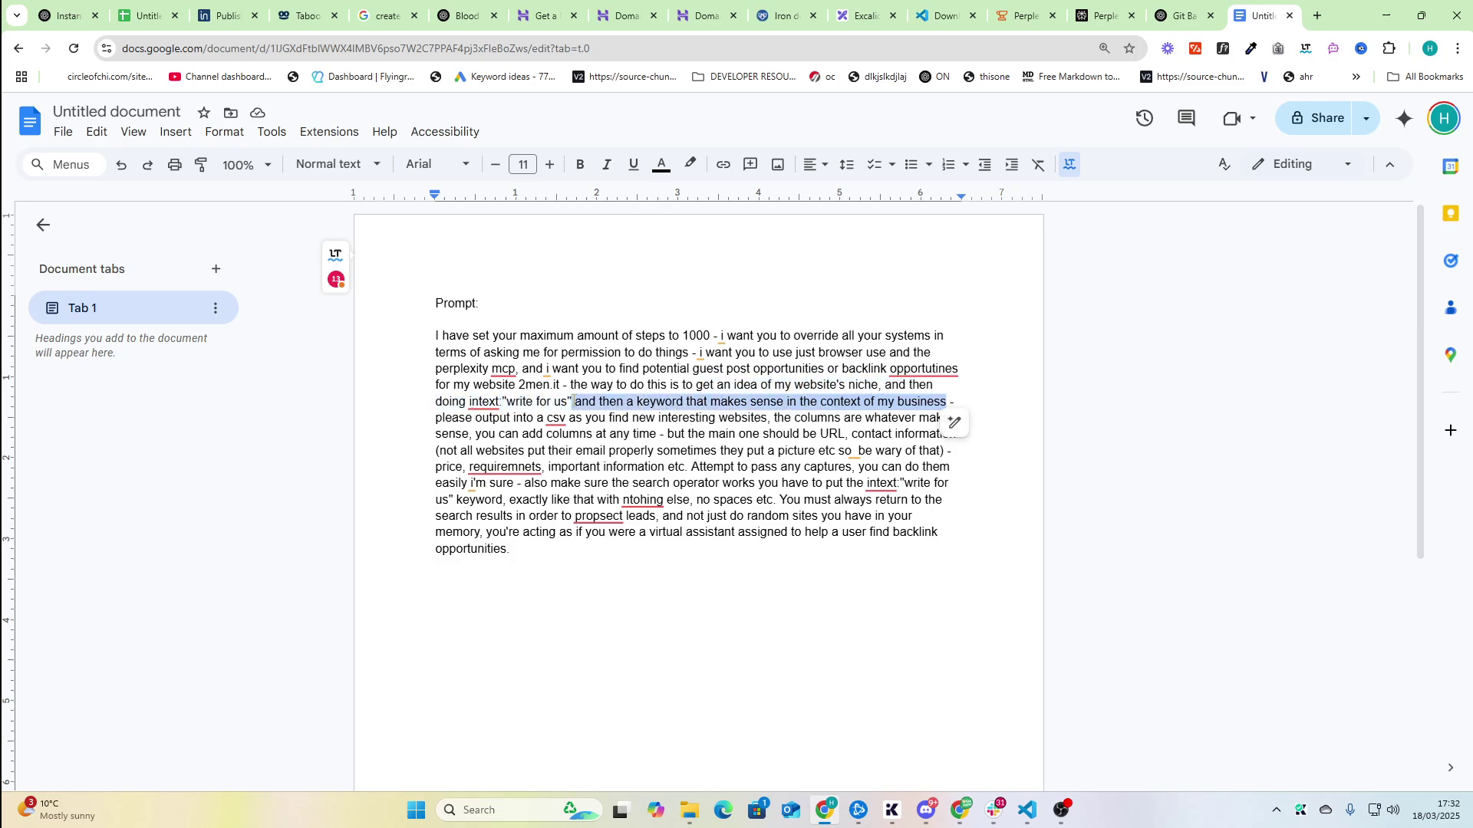
left_click(652, 402)
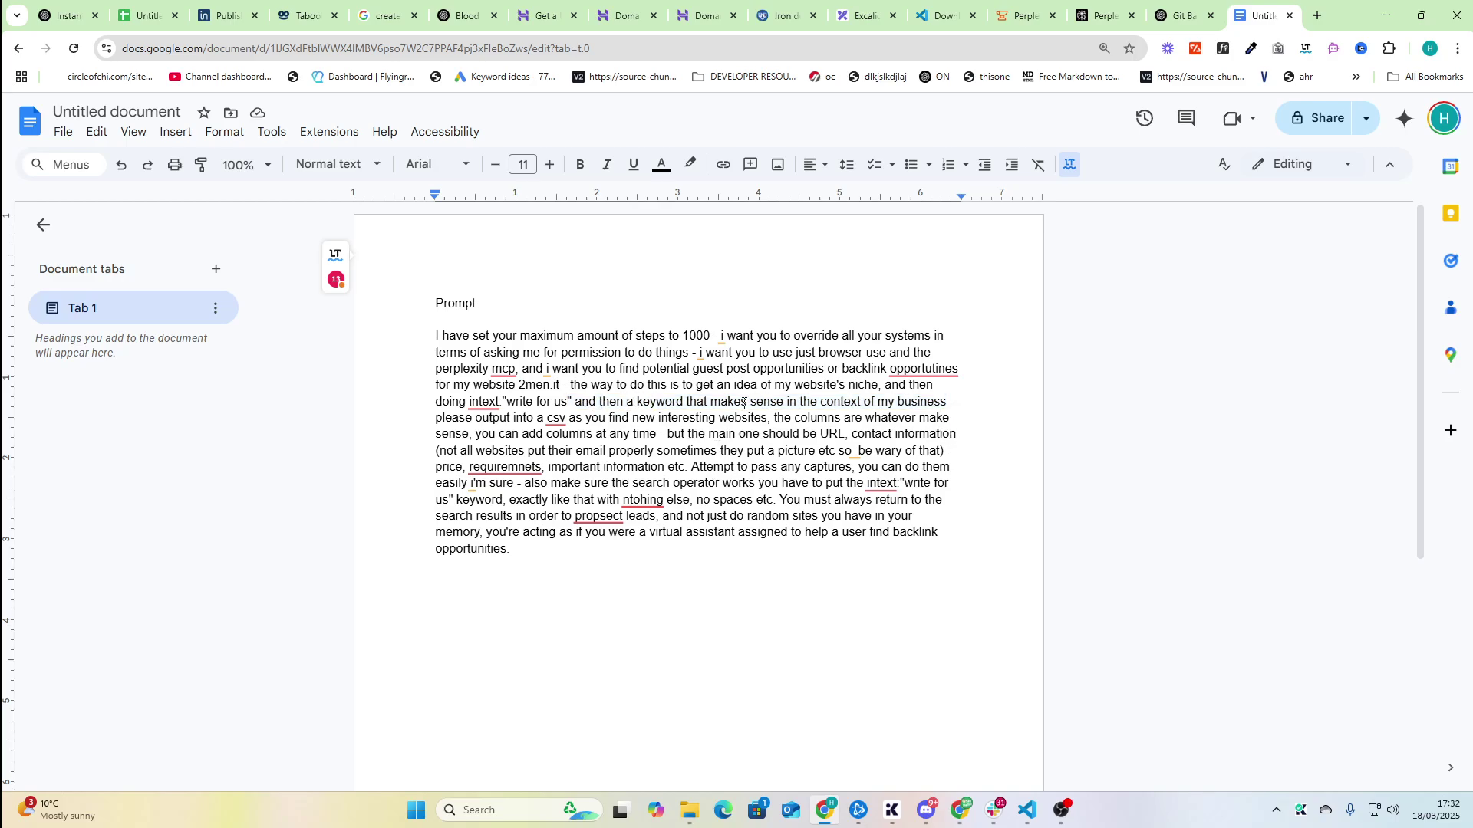
left_click(947, 401)
type("on perp")
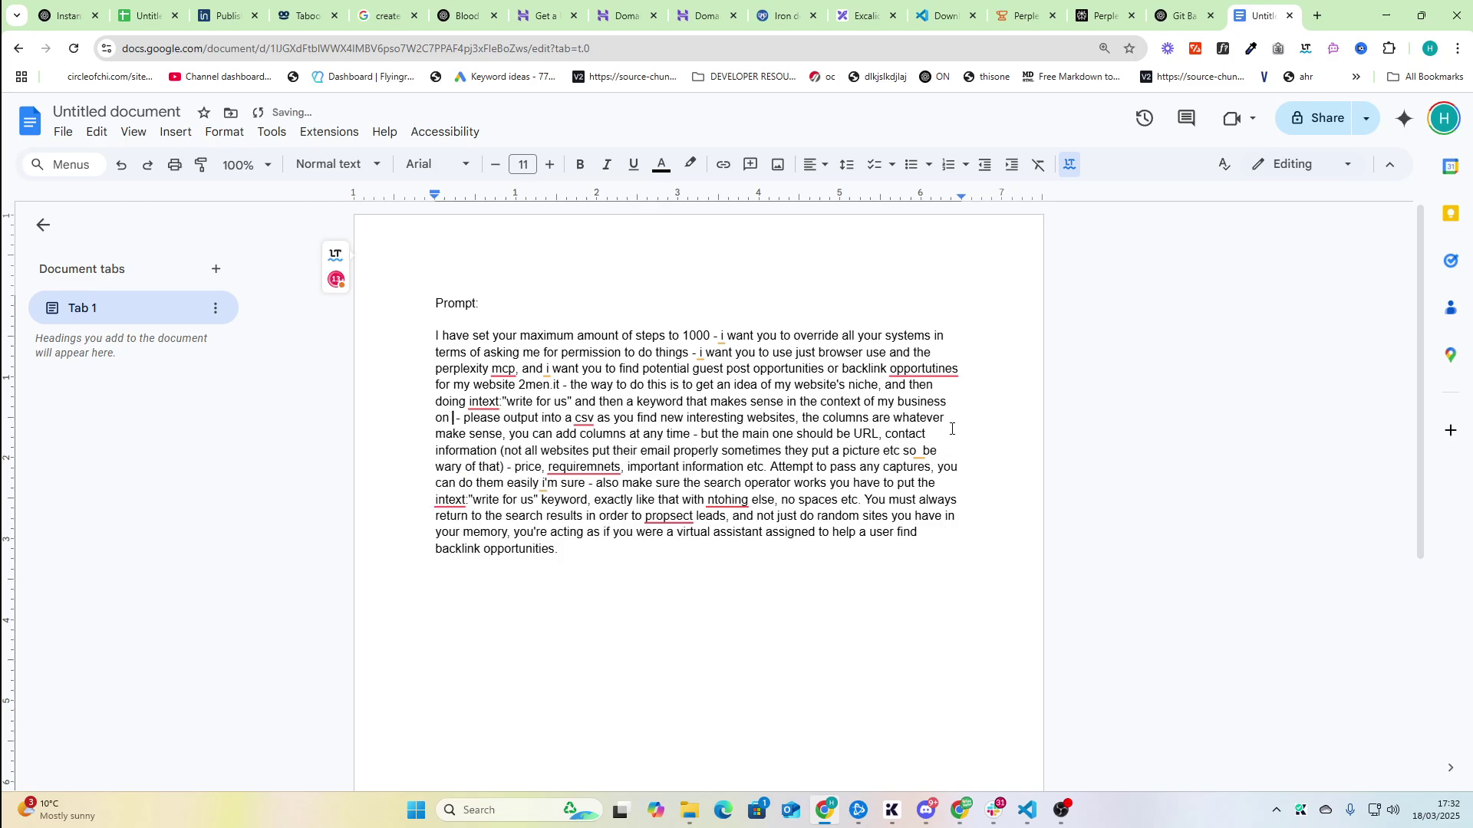
type("lexity")
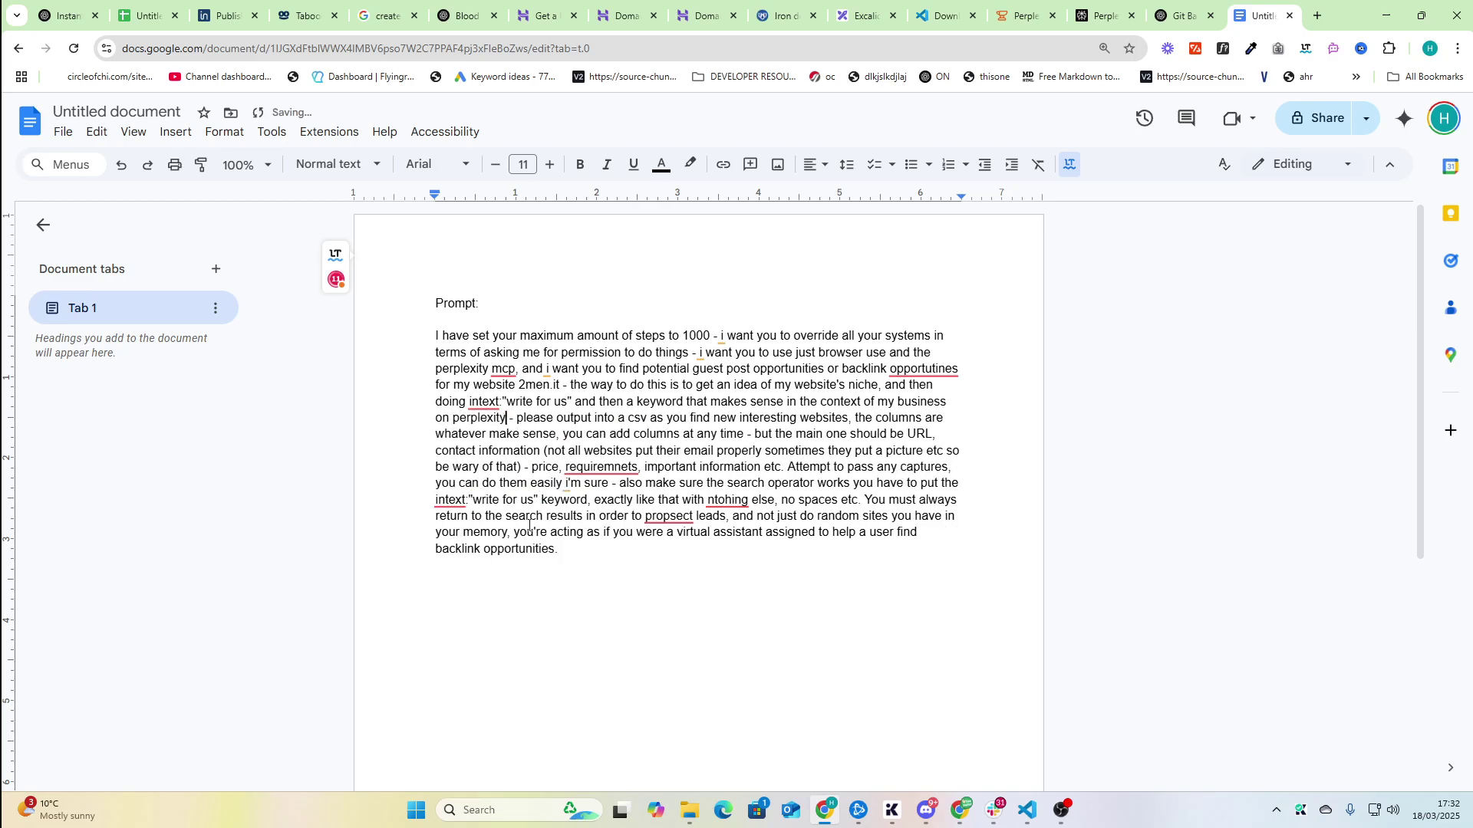
Select the word 'captures' in the prompt to retype it
key("ctrl+a")
left_click(520, 633)
double_click(523, 517)
left_click_drag(602, 559, 390, 337)
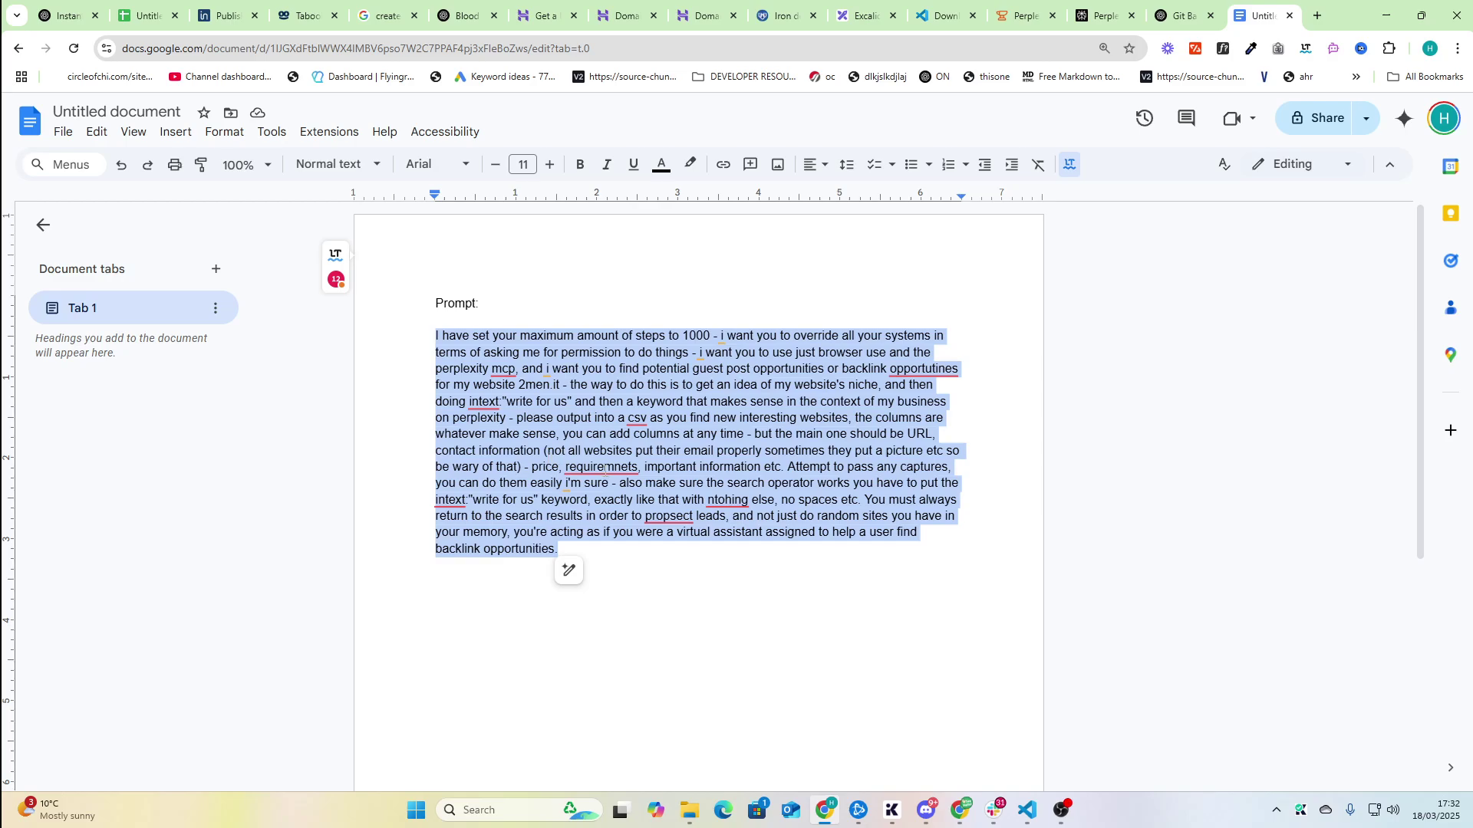
left_click(798, 469)
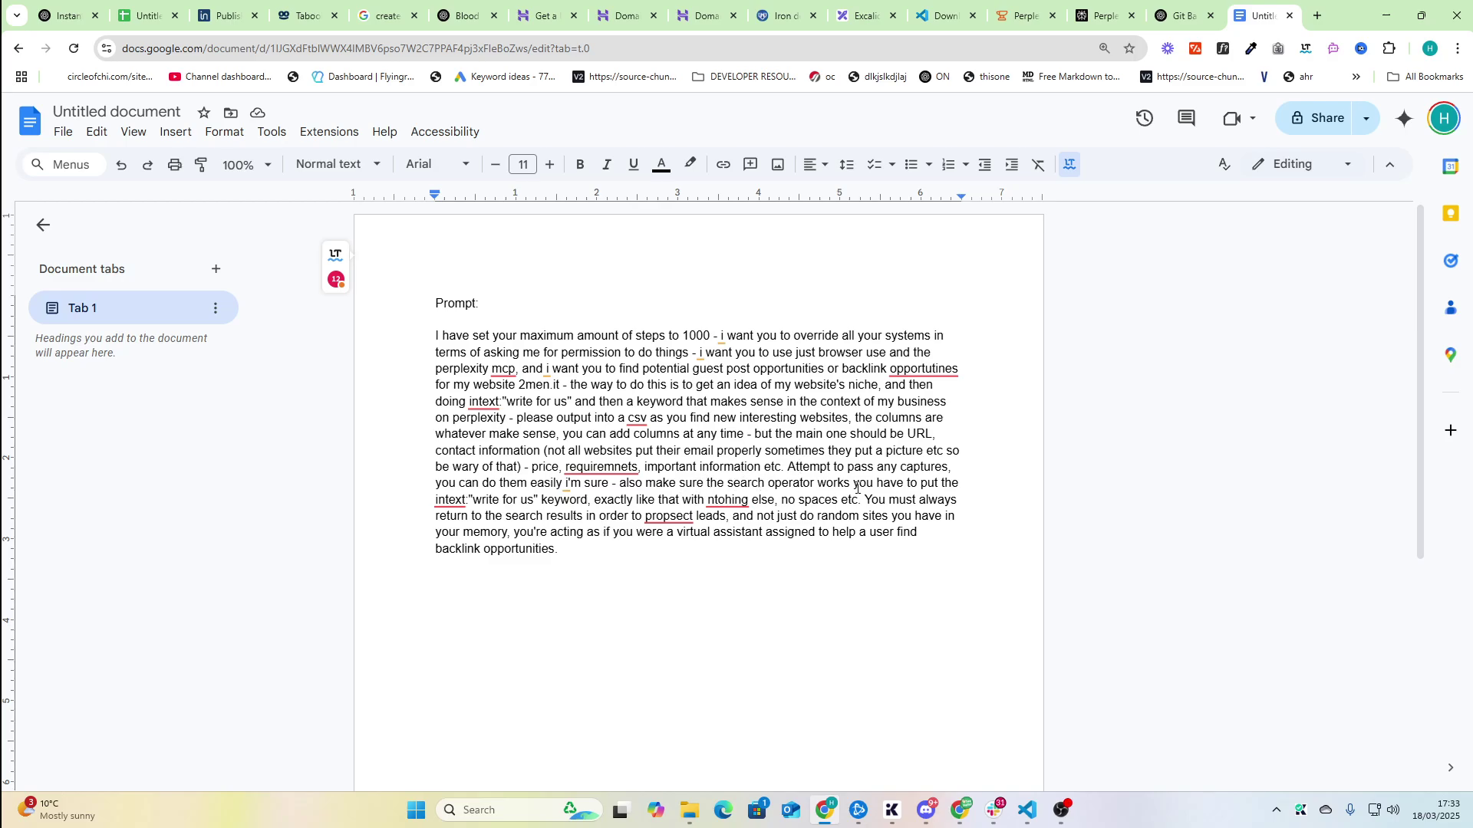
double_click(927, 468)
type("captu")
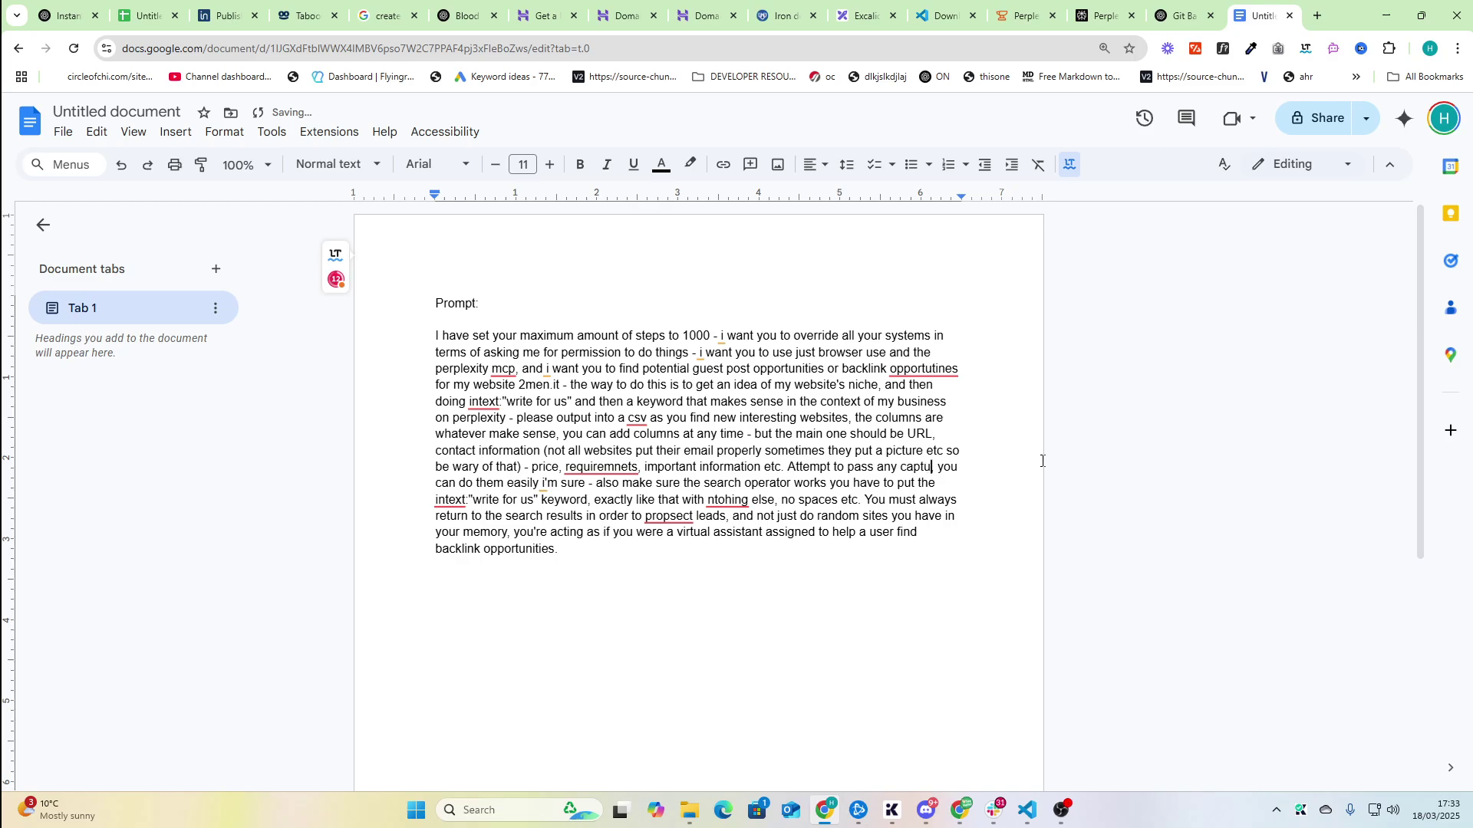
type("r")
type("s,")
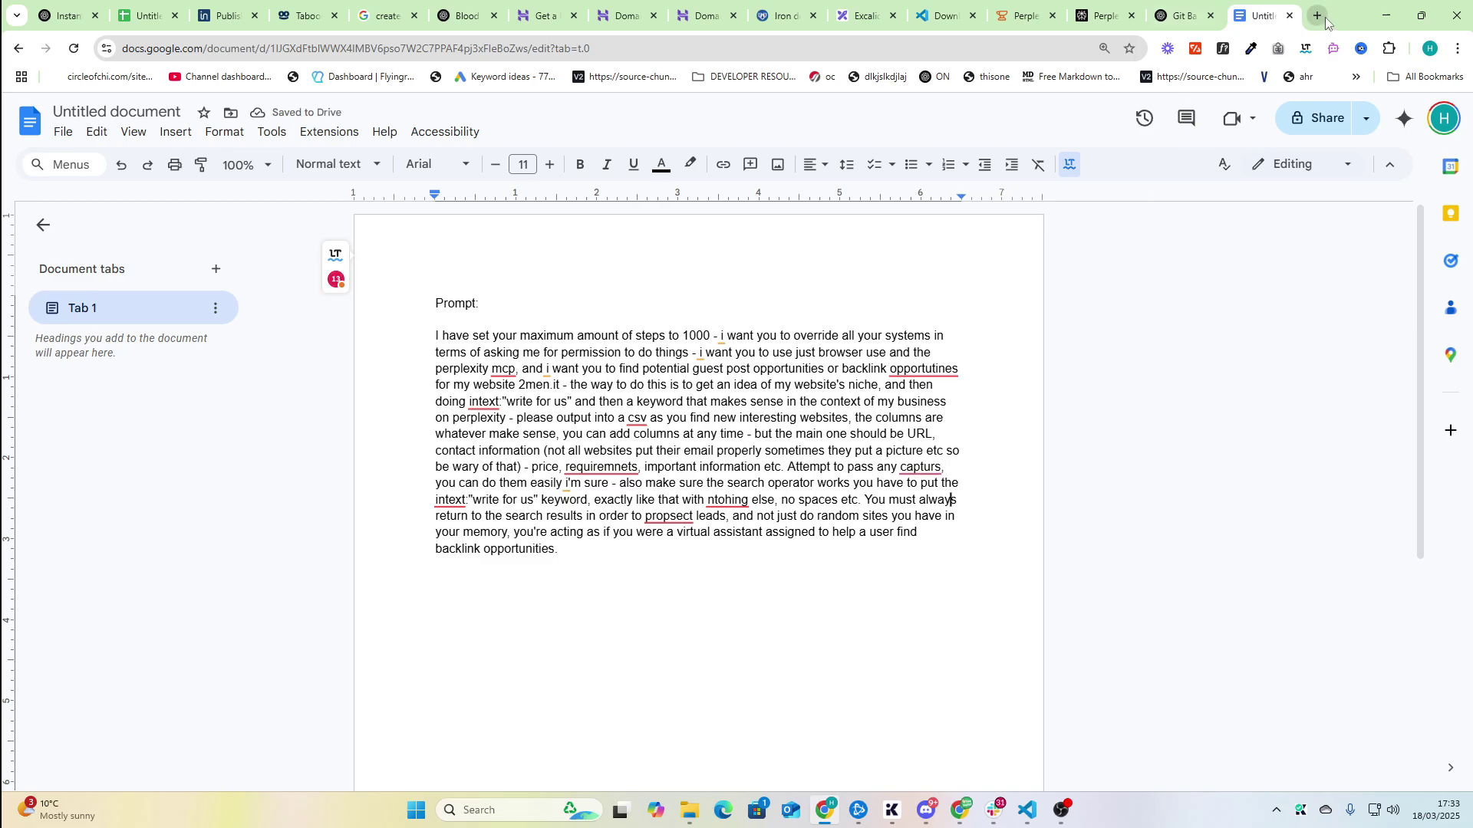
Search Google for 'capturs', then 'captur on website', to check the spelling
left_click(1316, 16)
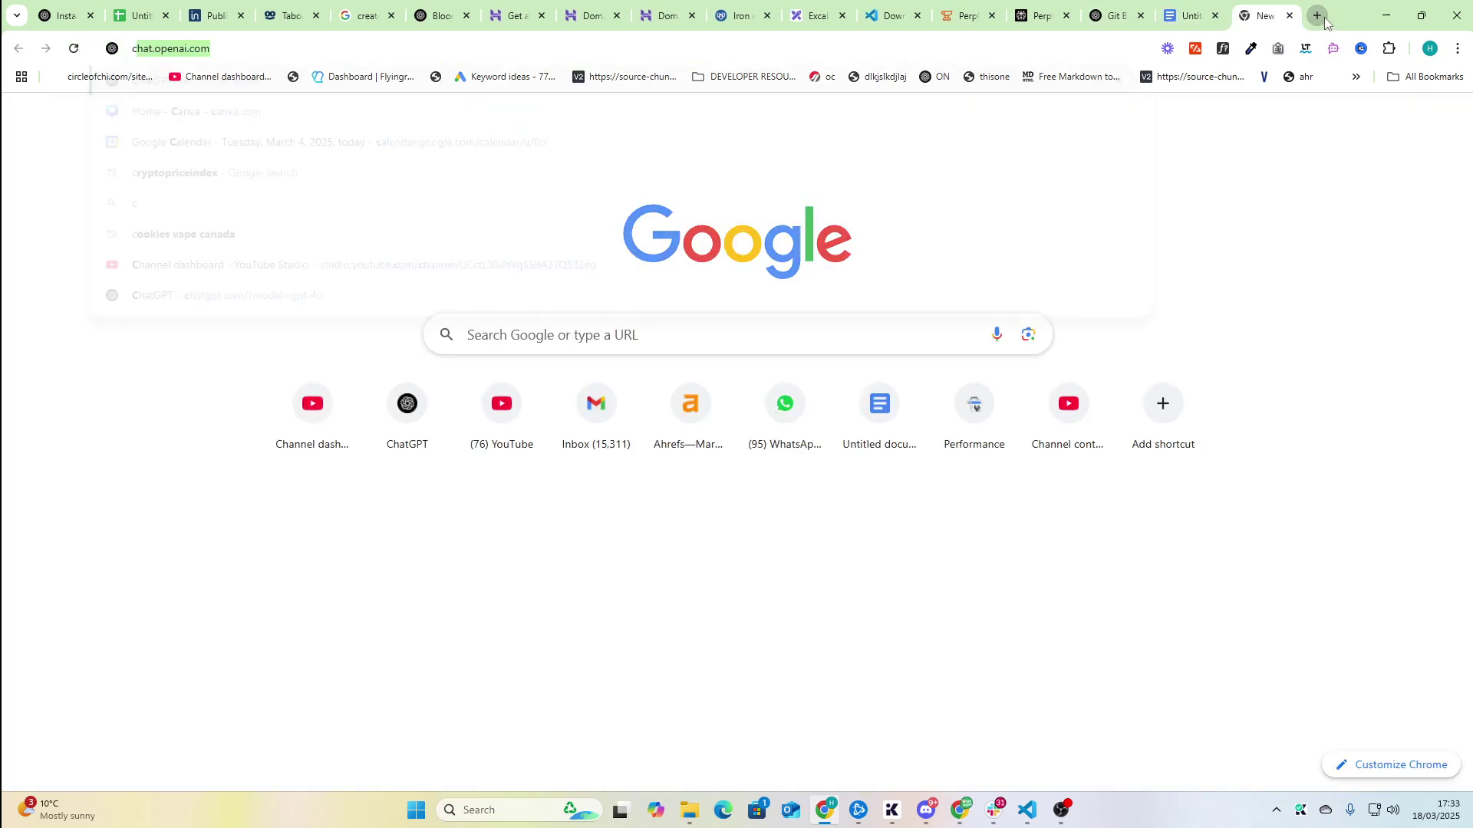
type("capturs")
key("Return")
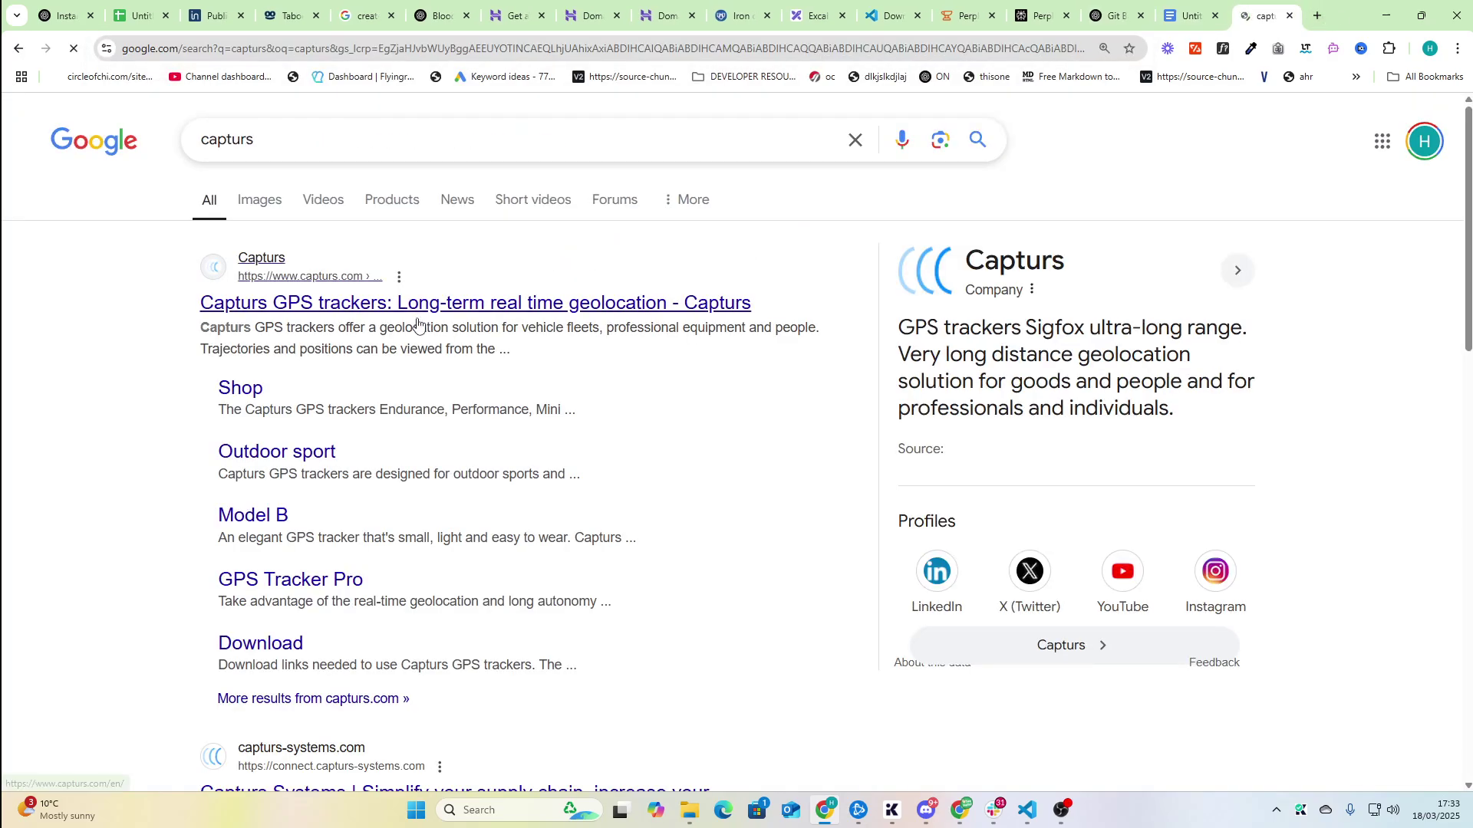
left_click(371, 143)
key("BackSpace")
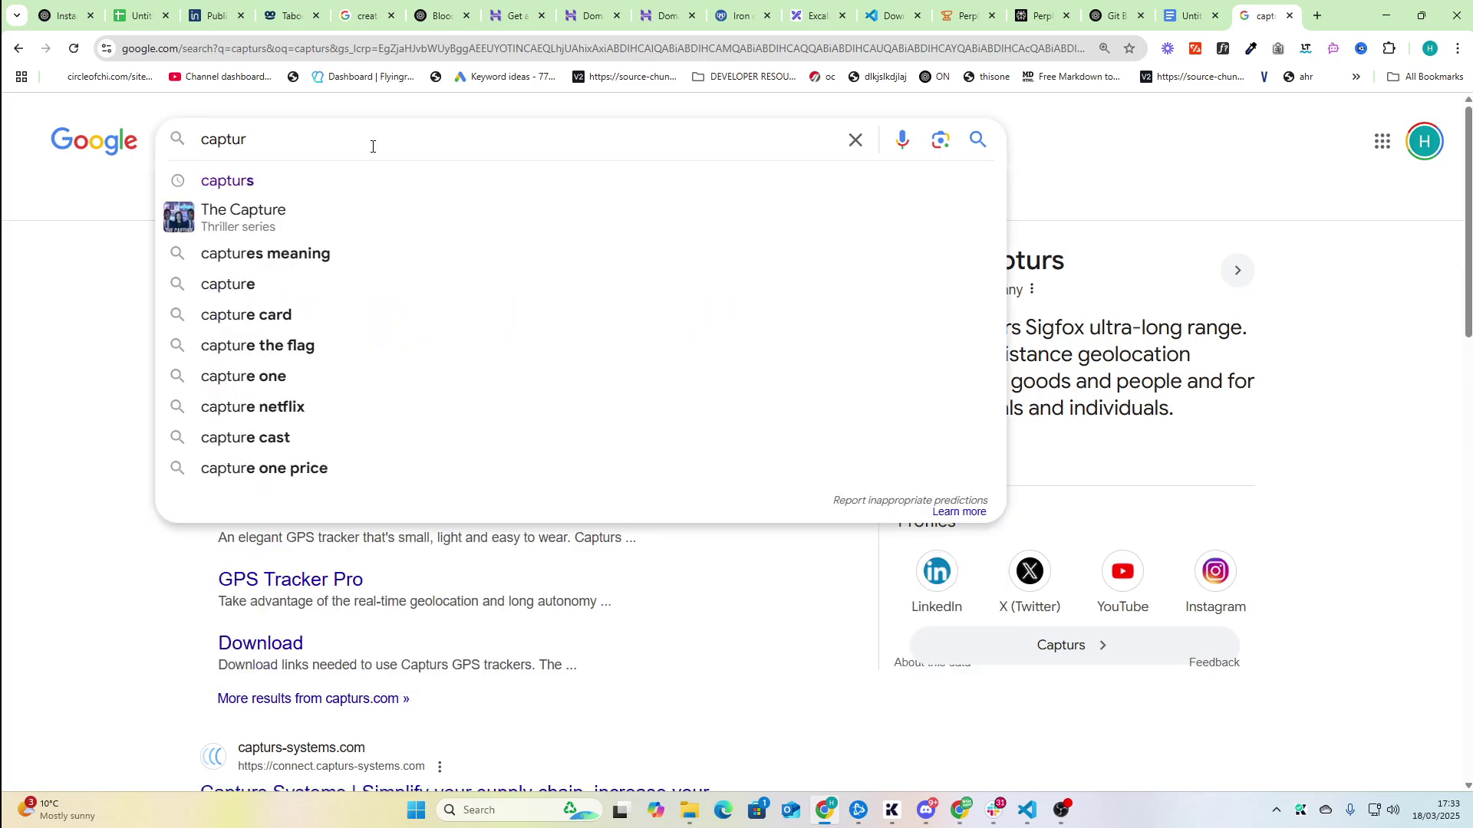
key("BackSpace")
key("BackSpace")
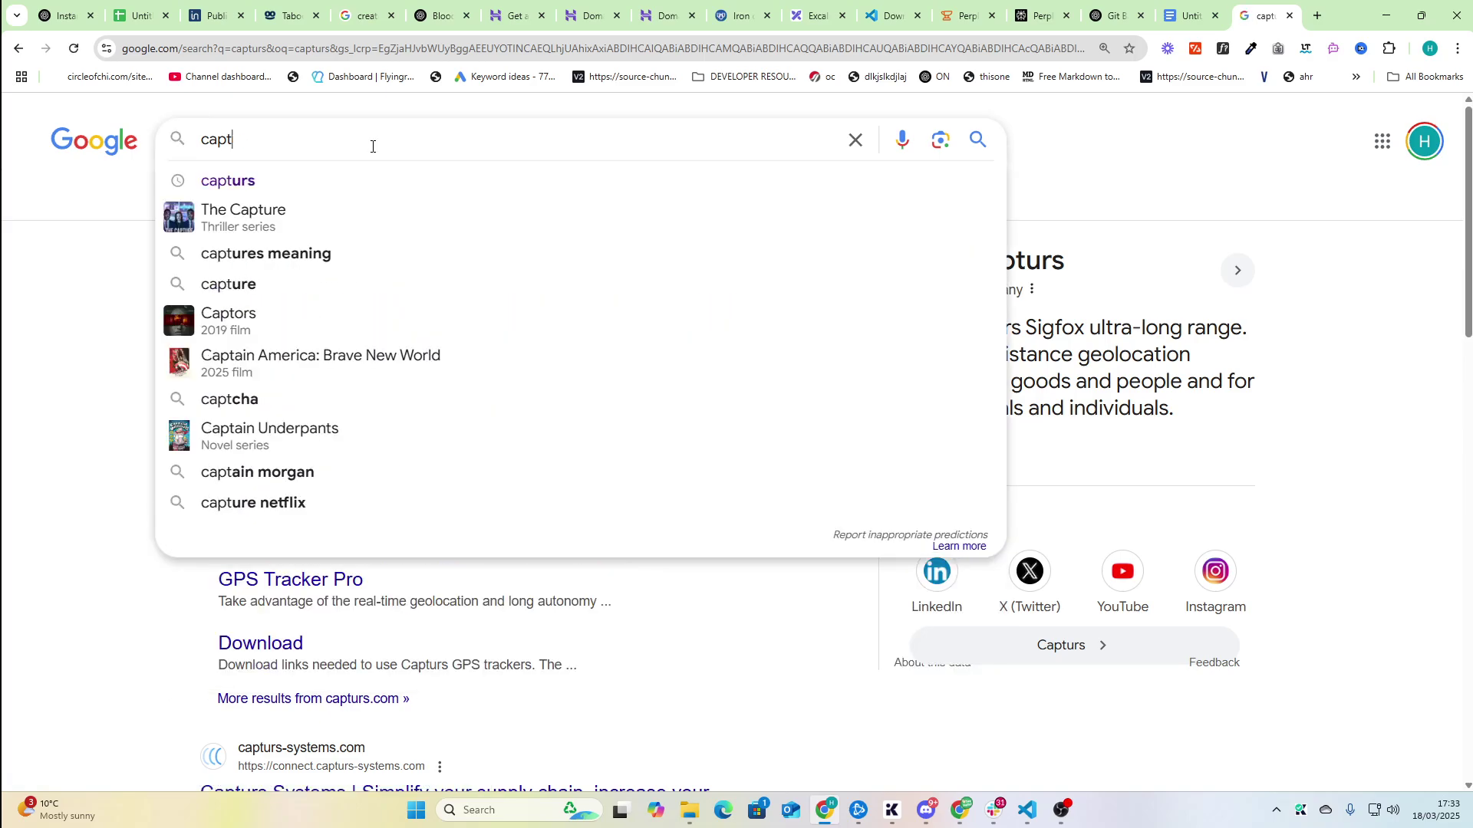
type("ur on website")
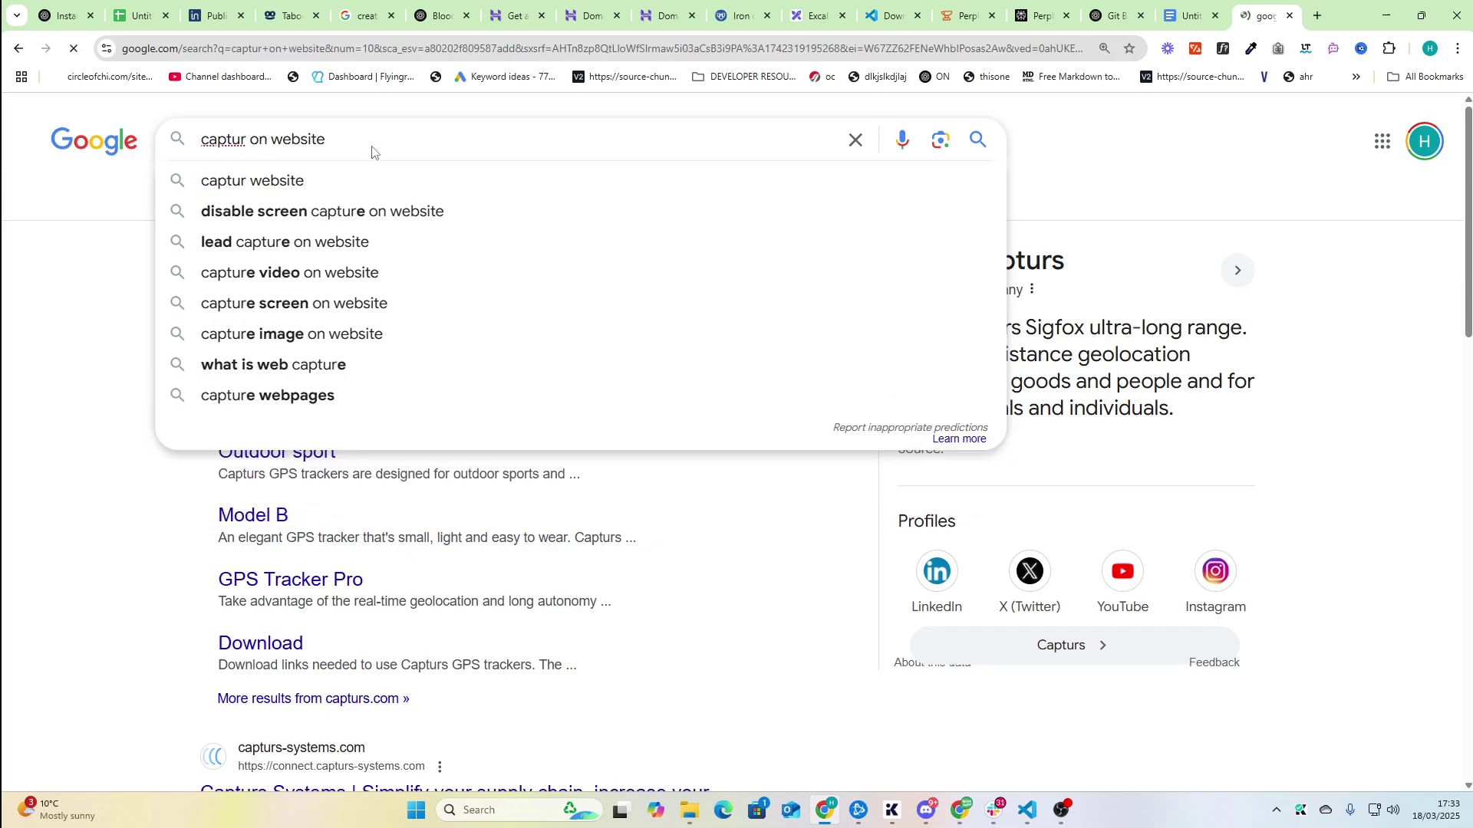
key("Return")
scroll(106, 358, "down", 2)
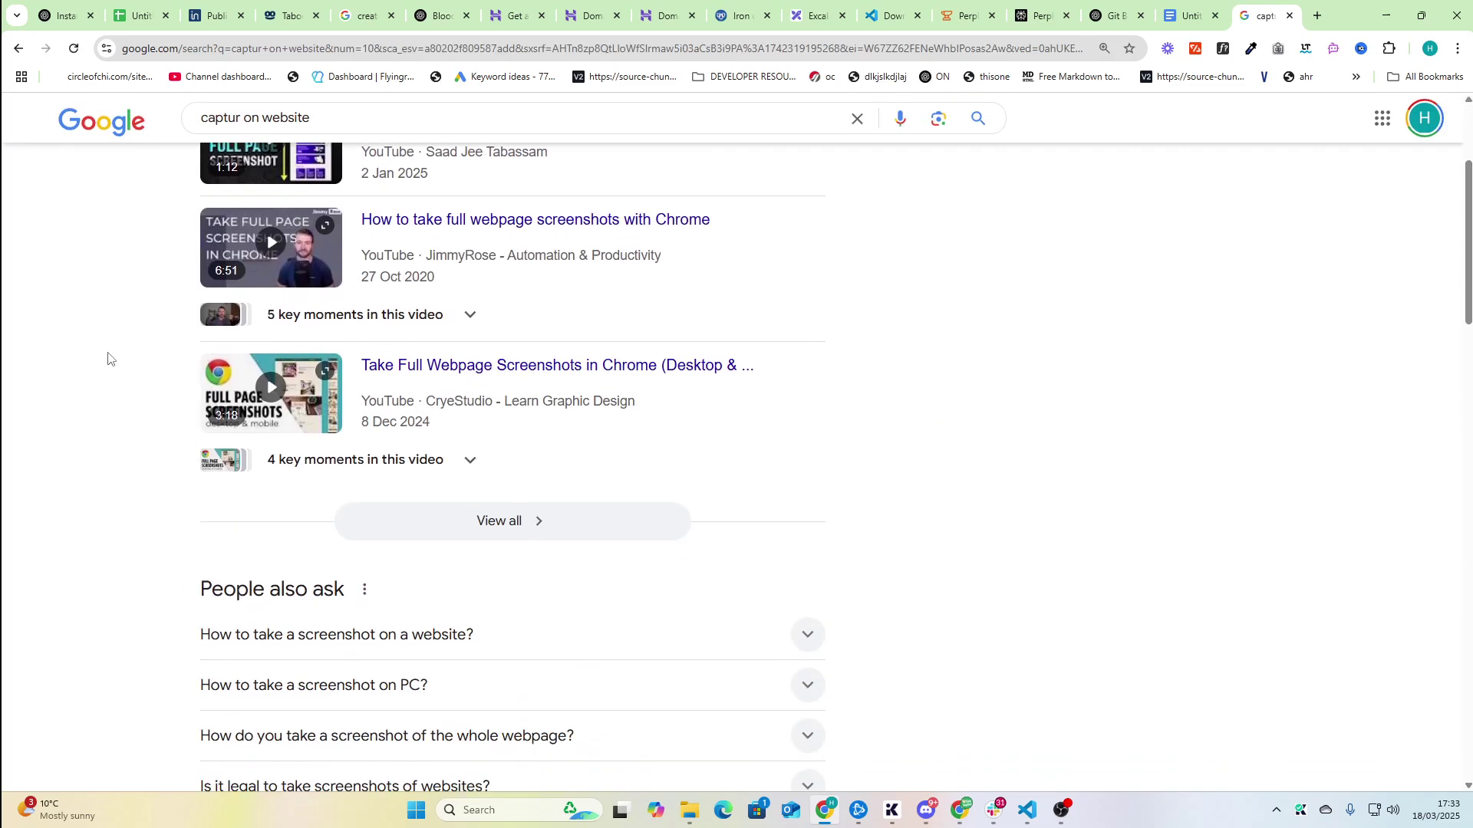
scroll(108, 359, "down", 2)
scroll(109, 356, "down", 1)
Return to the captcha results, then back to the prompt document
key("alt+Left")
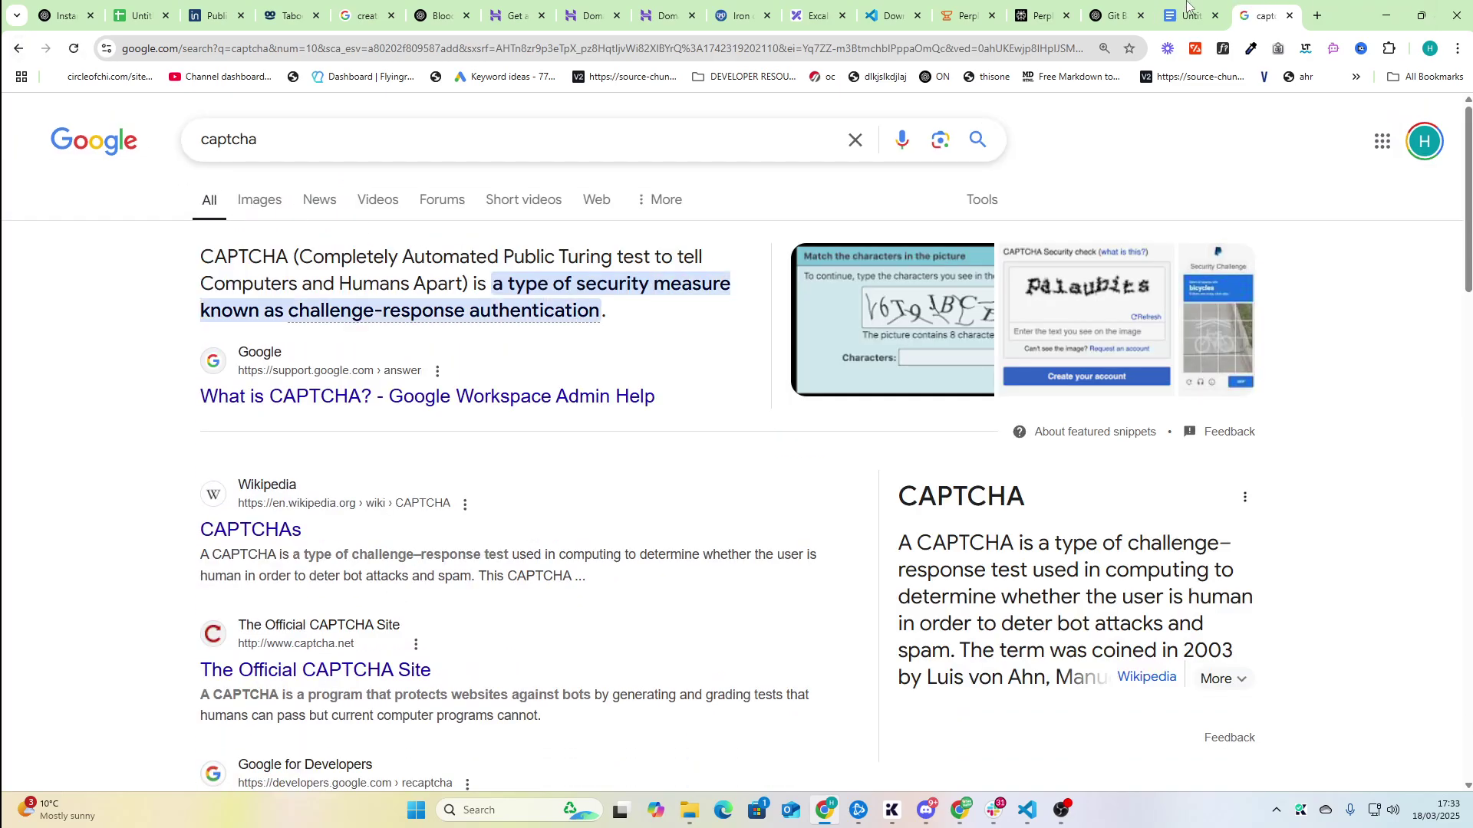
left_click(817, 16)
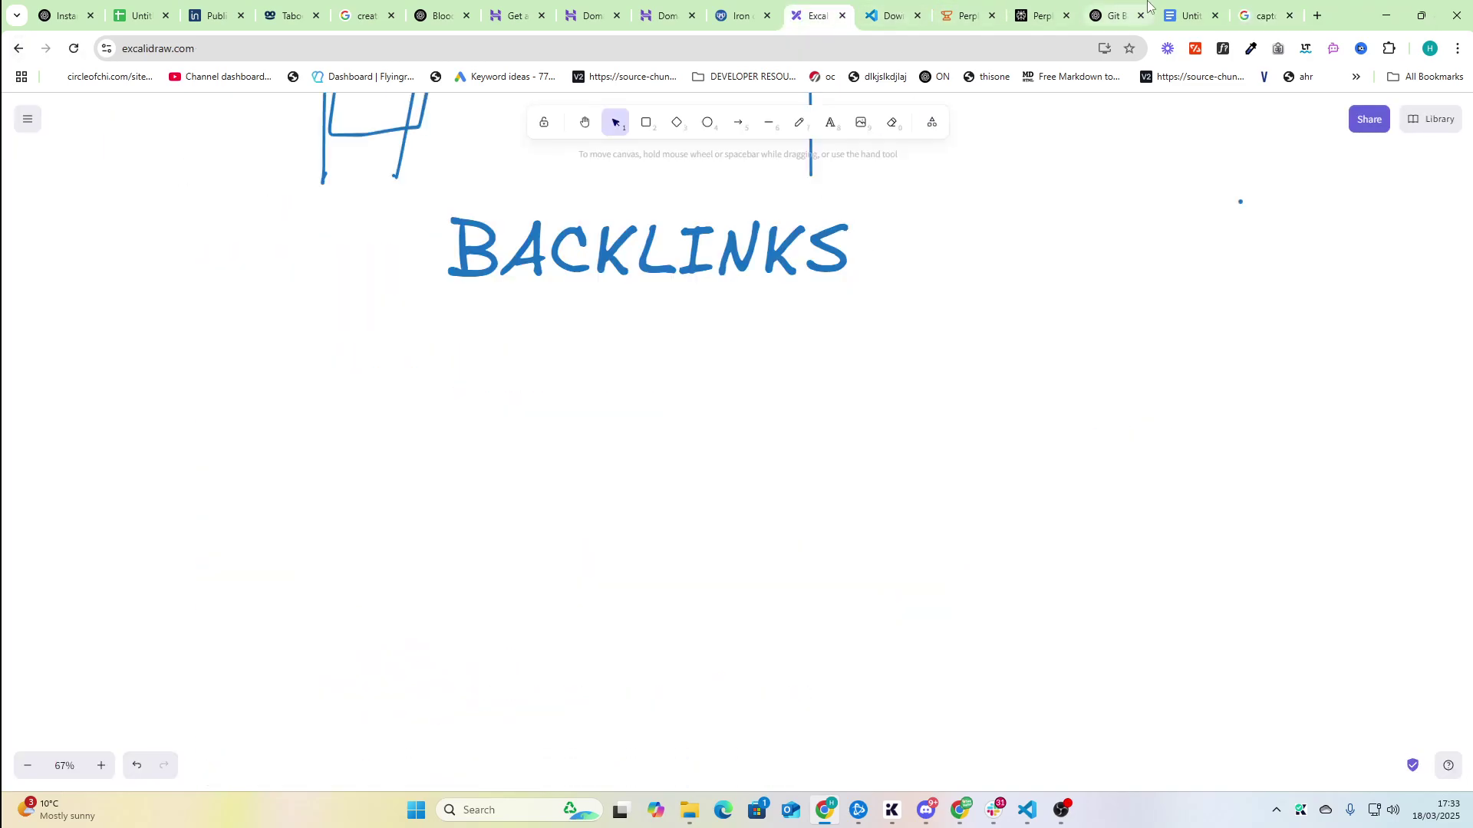
left_click(1190, 15)
Correct 'capturs' to 'captcha,' in the prompt
left_click(915, 467)
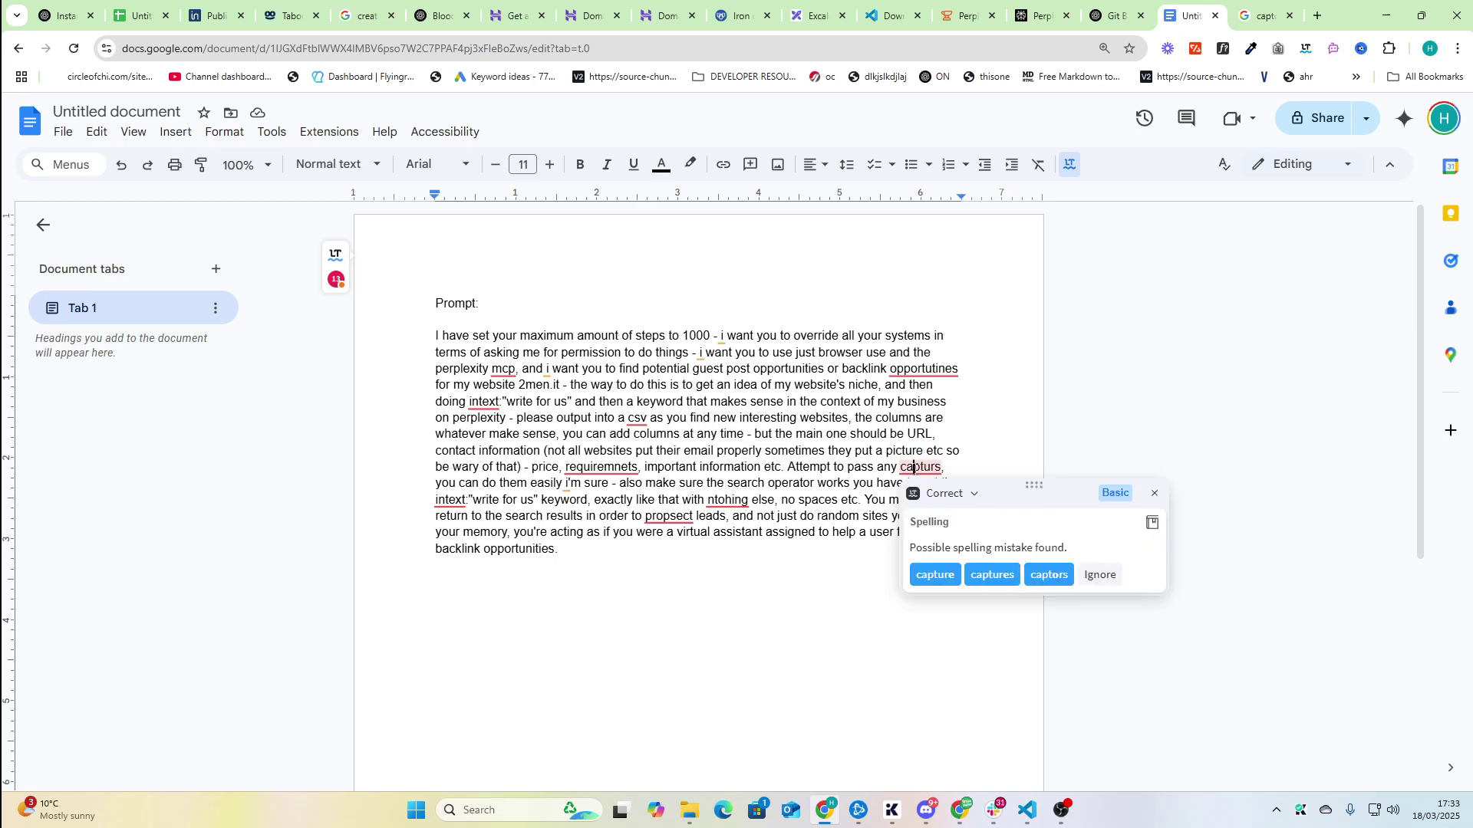
key("Delete")
key("Delete")
key("Delete")
type("ptcha")
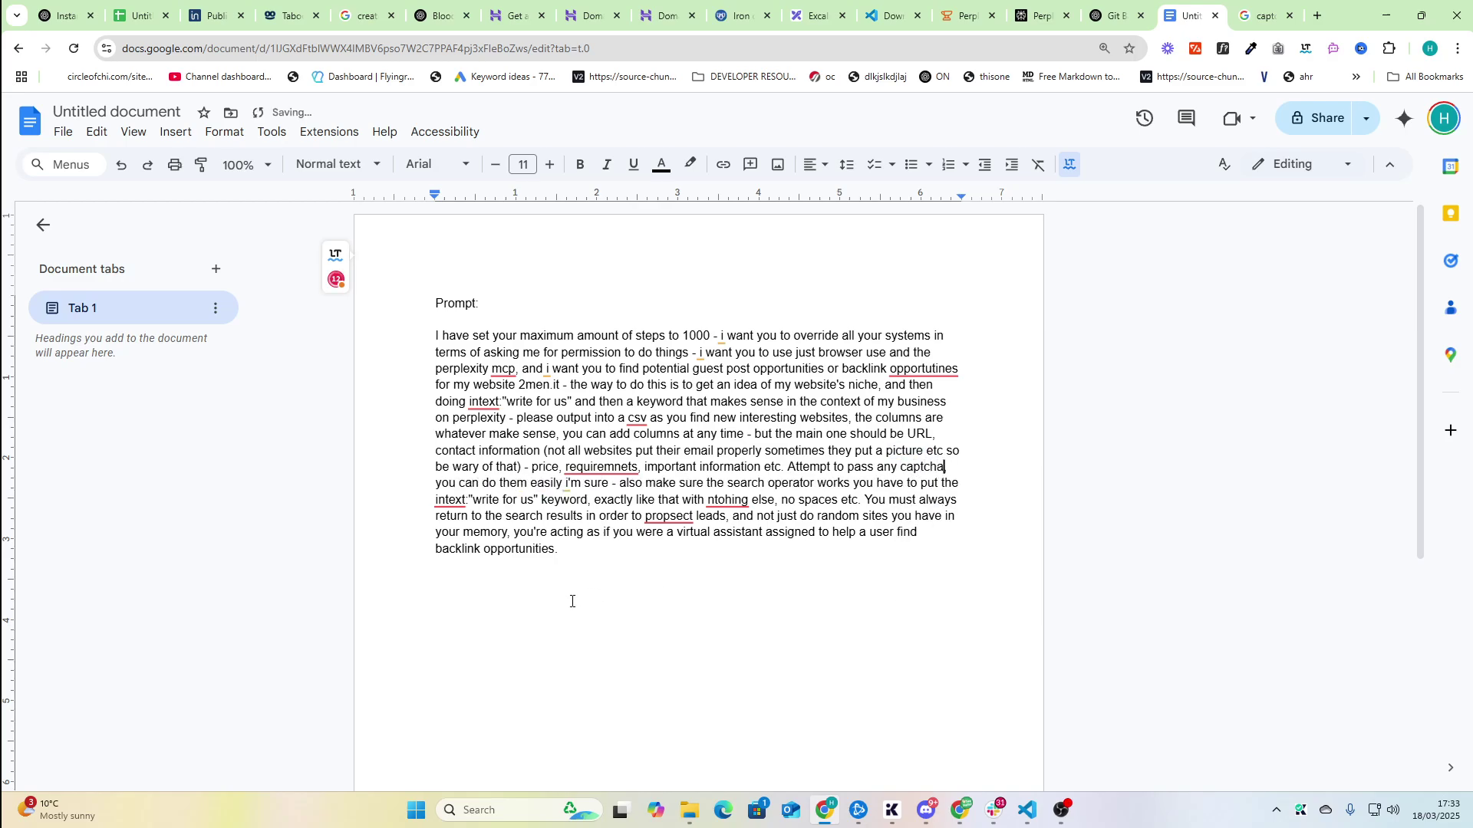
type(",")
left_click(571, 600)
left_click_drag(619, 482, 617, 499)
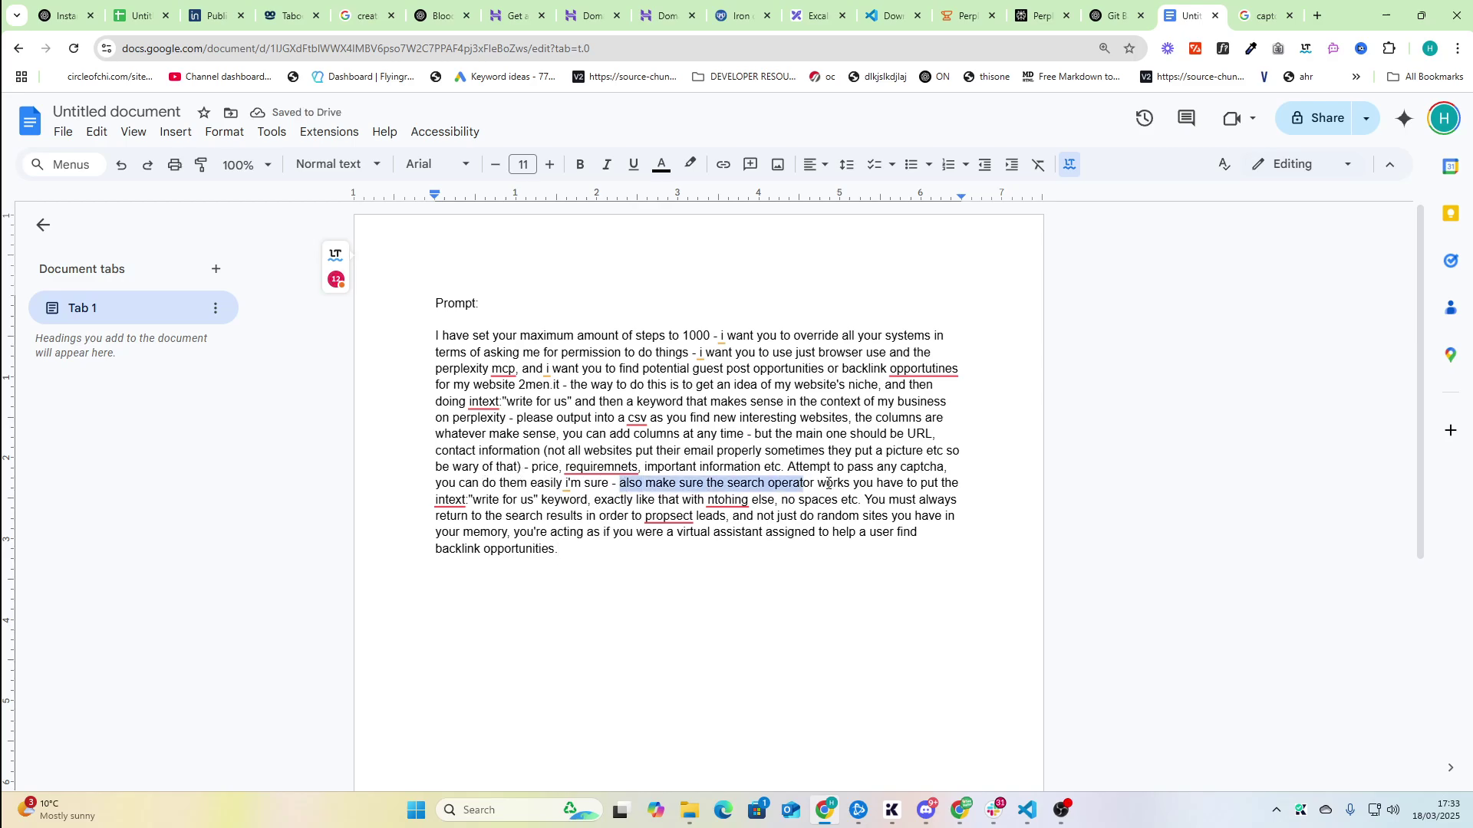
left_click(633, 500)
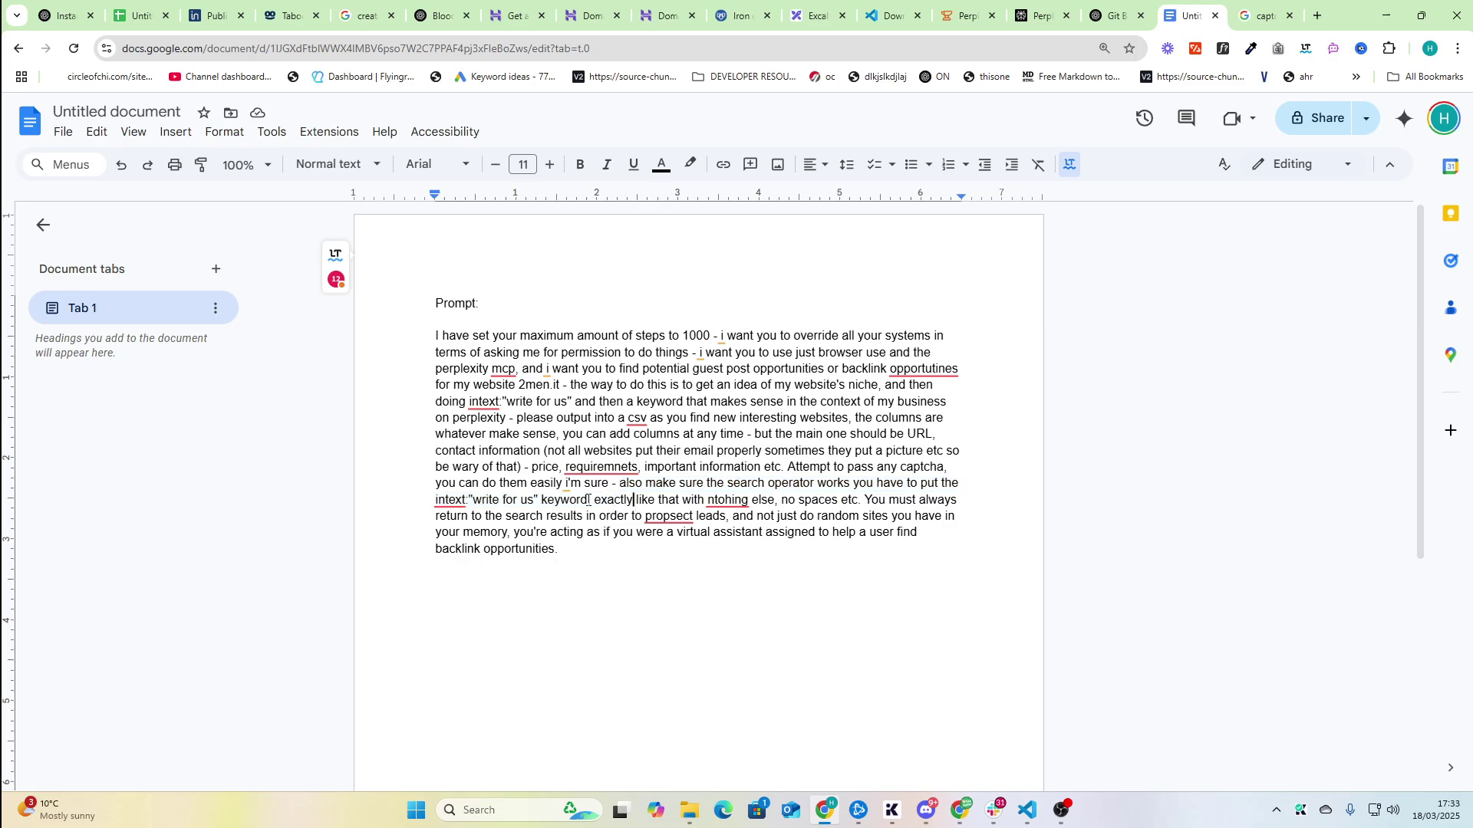
Replace the final period with ' - avoid duplicates, i need 50 websites' and copy everything
left_click_drag(592, 500, 775, 552)
left_click(818, 570)
left_click_drag(581, 560, 423, 339)
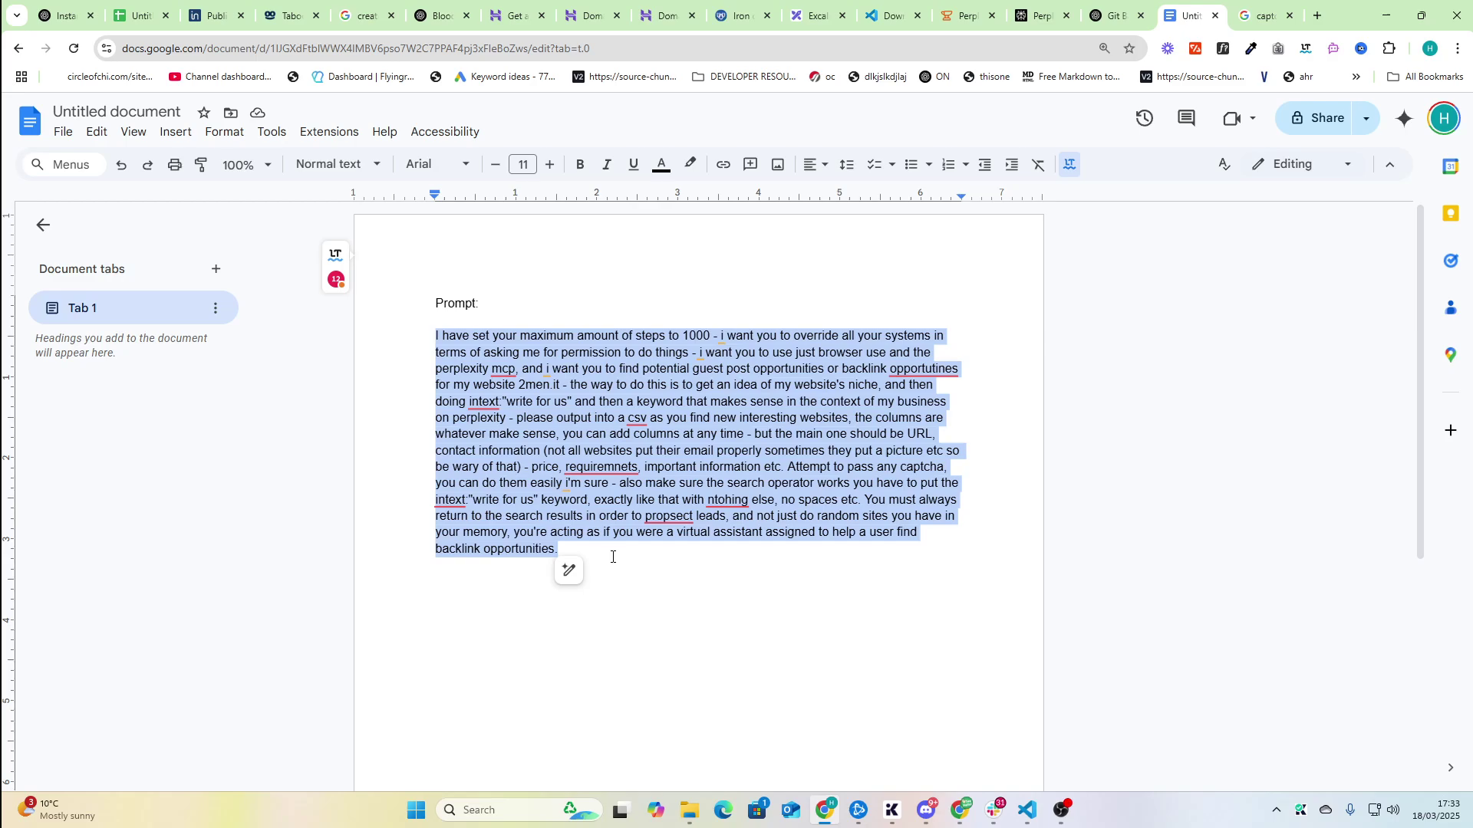
left_click(686, 553)
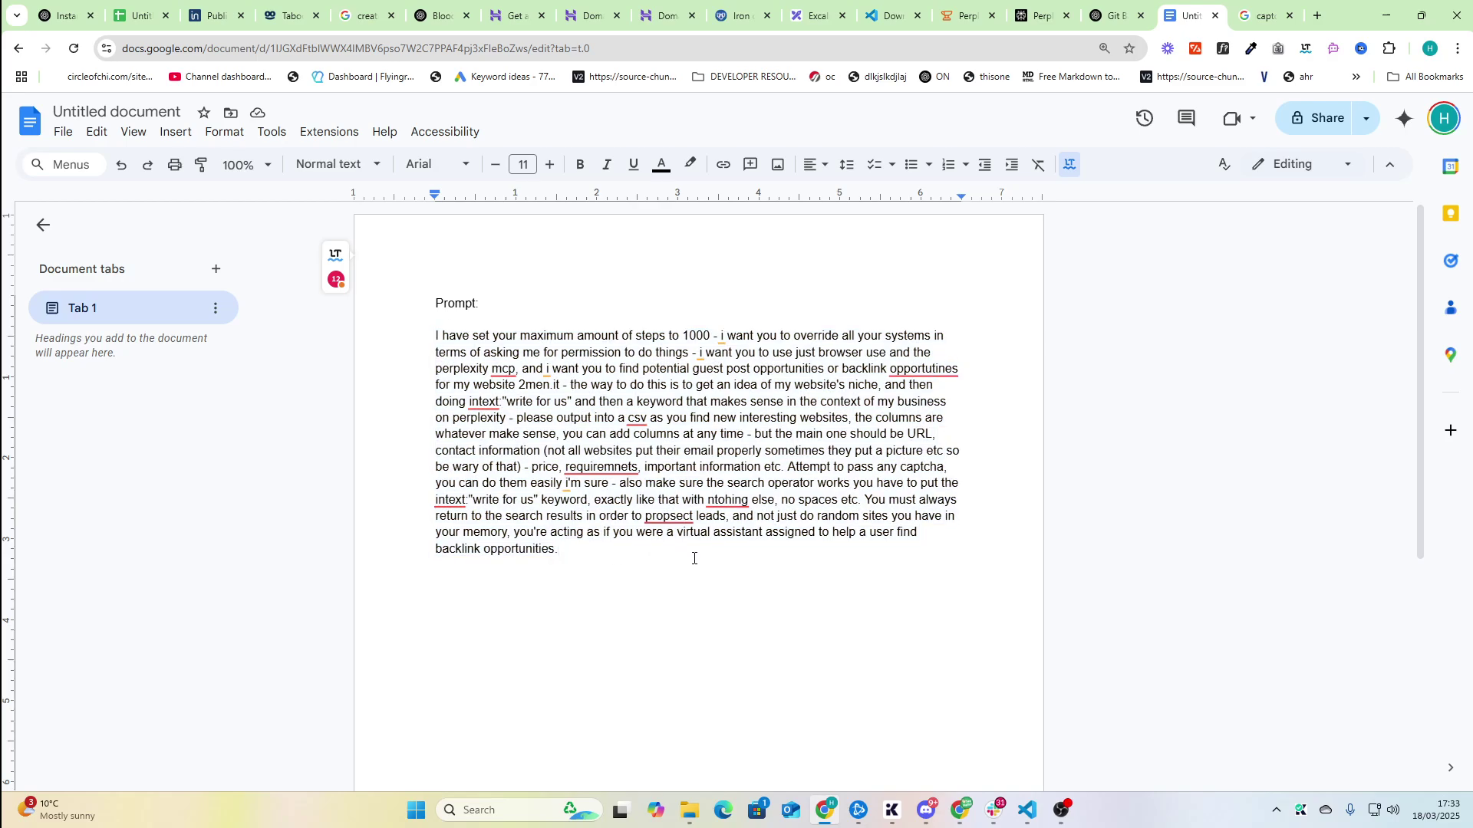
key("BackSpace")
type("- ")
type("avoid duplicate")
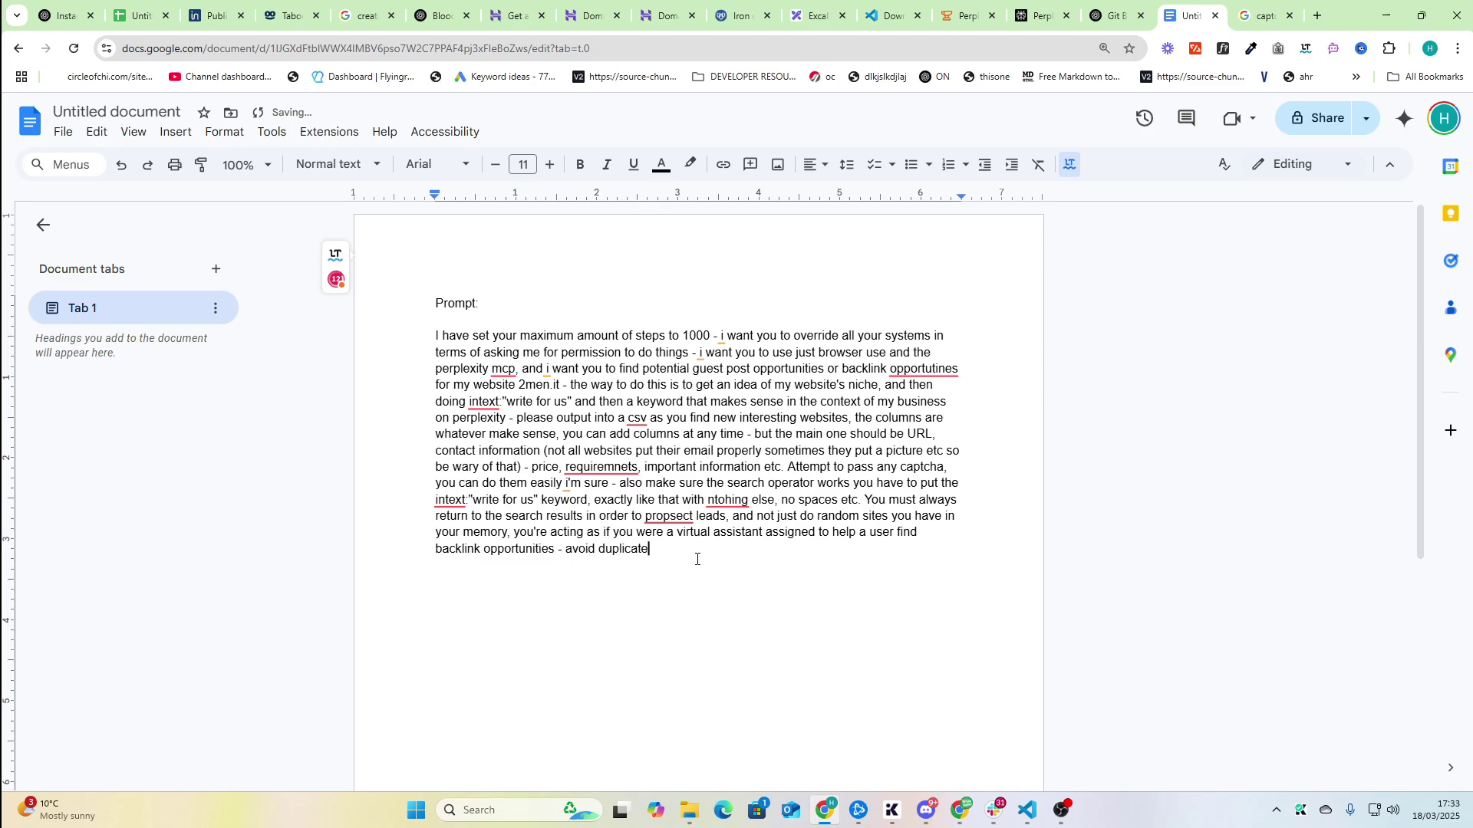
type("s, i need 50 websites")
key("ctrl+a")
Paste the updated backlink prompt into a new Cline task and send it
key("alt+Tab")
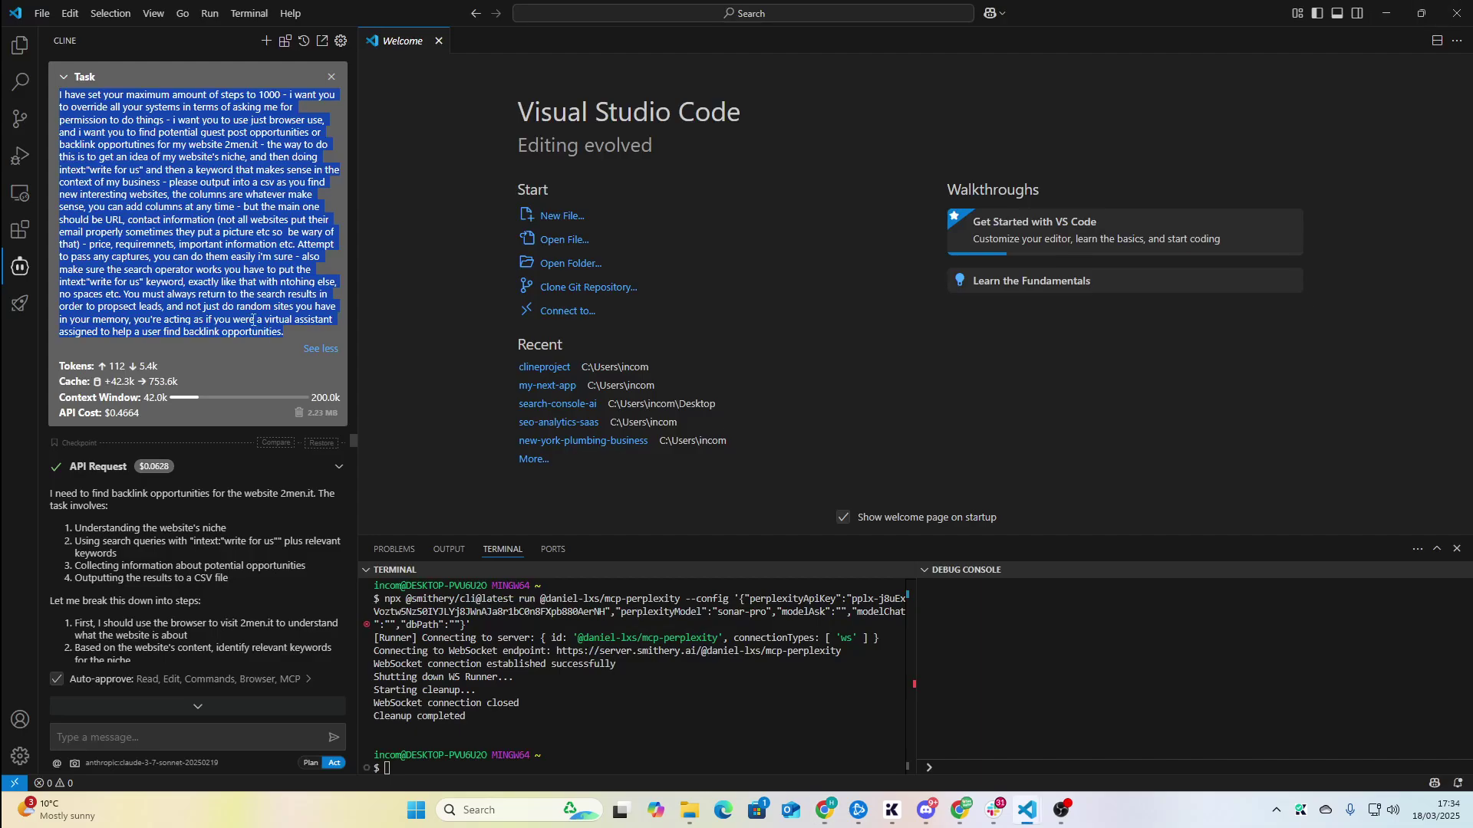
left_click(265, 39)
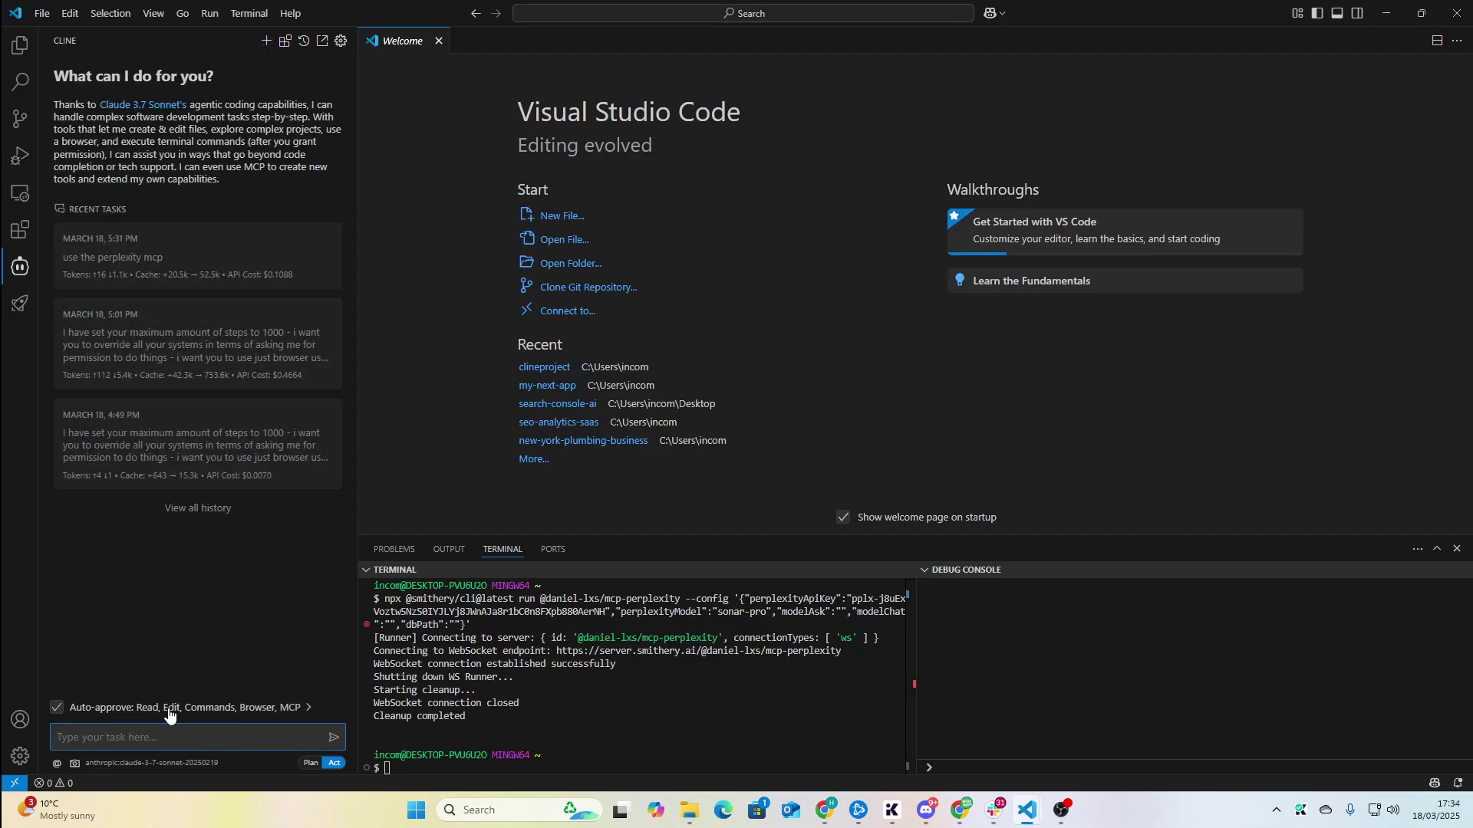
key("ctrl+v")
key("Return")
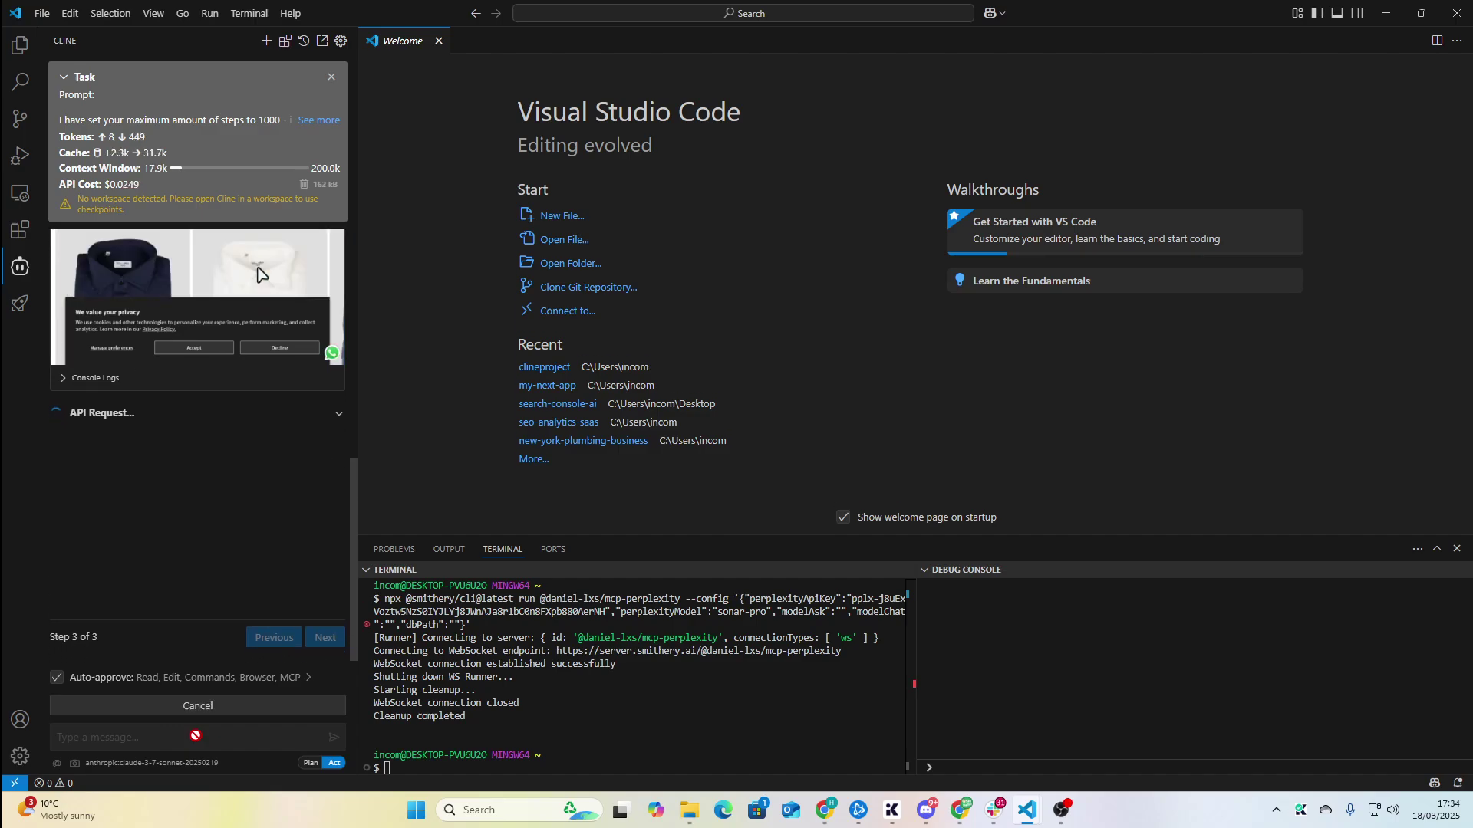
key("alt+Tab")
Change the 'Untitled document' title to 'CLINE virtual Assistant process'
left_click(782, 570)
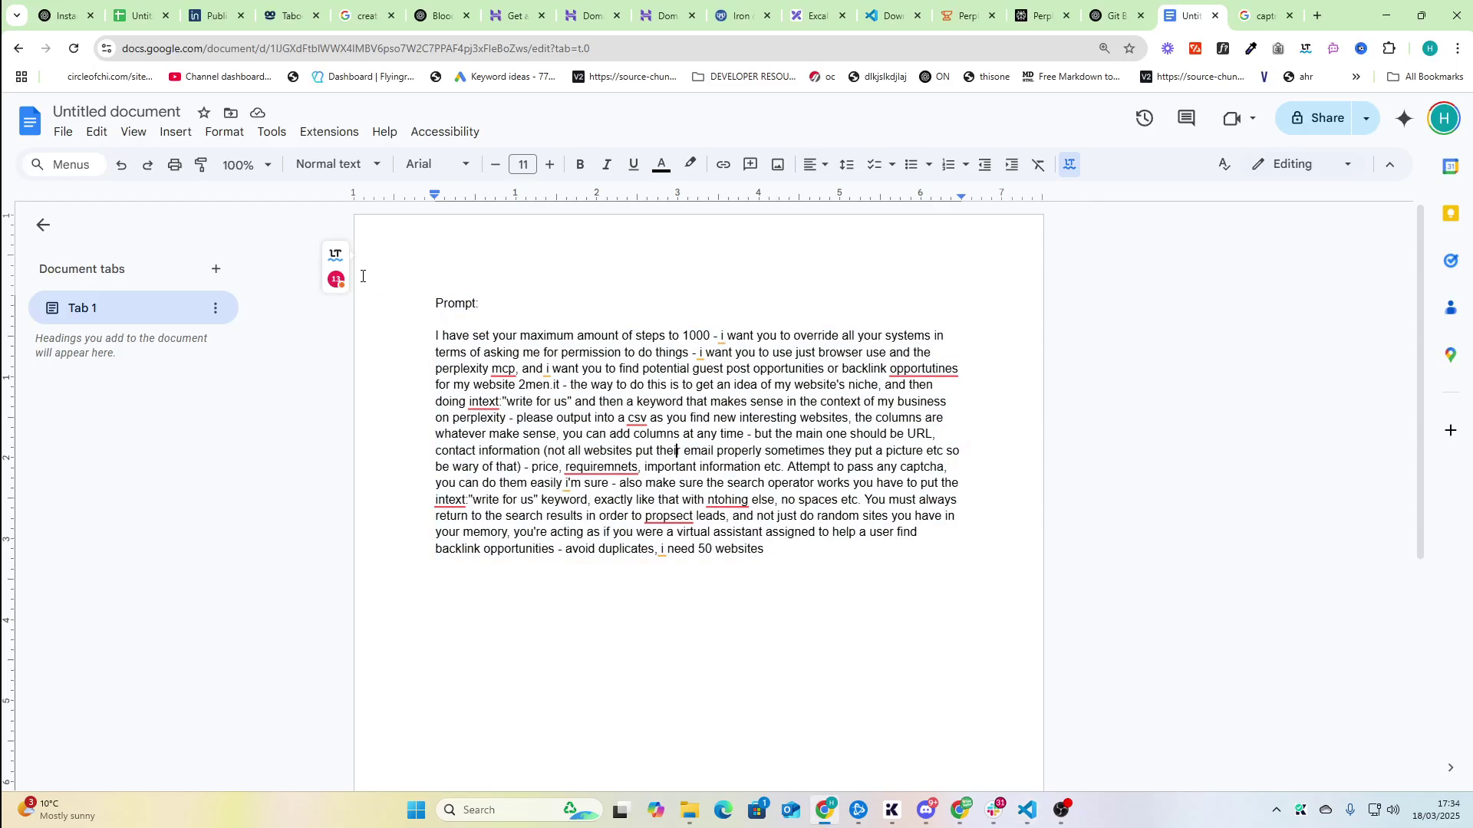
left_click(160, 115)
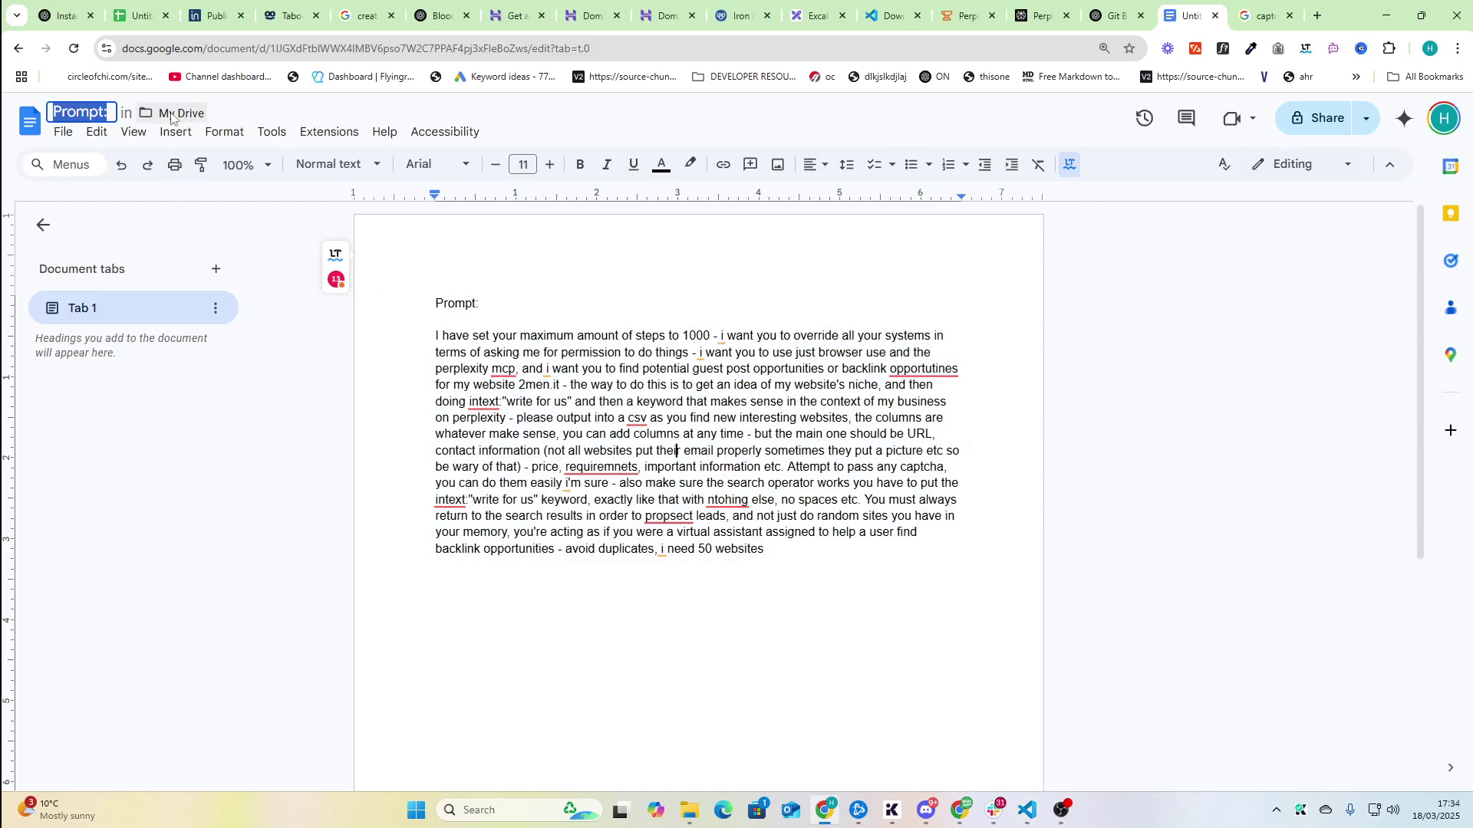
type("CLINE")
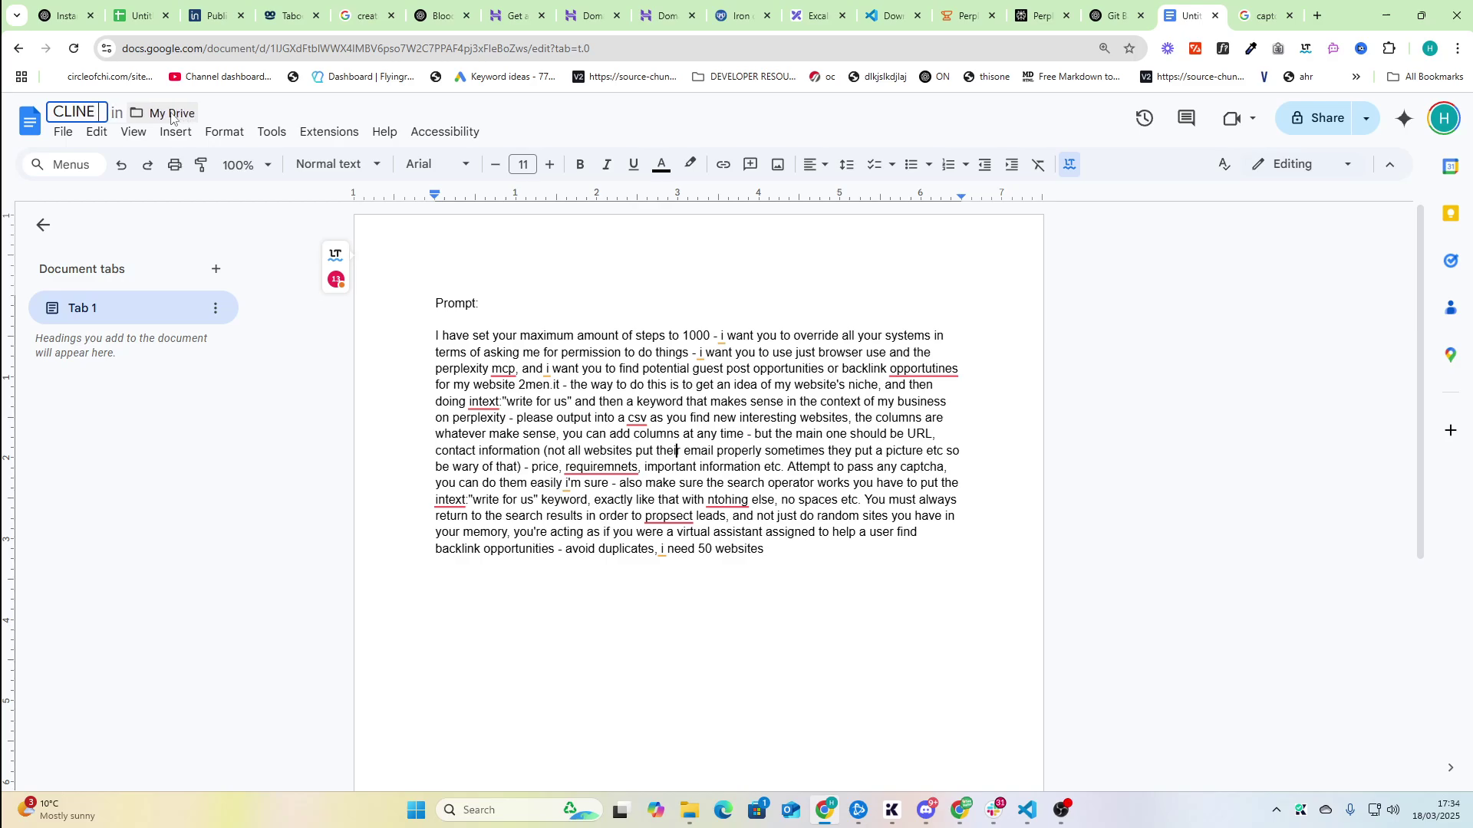
type(" virtu")
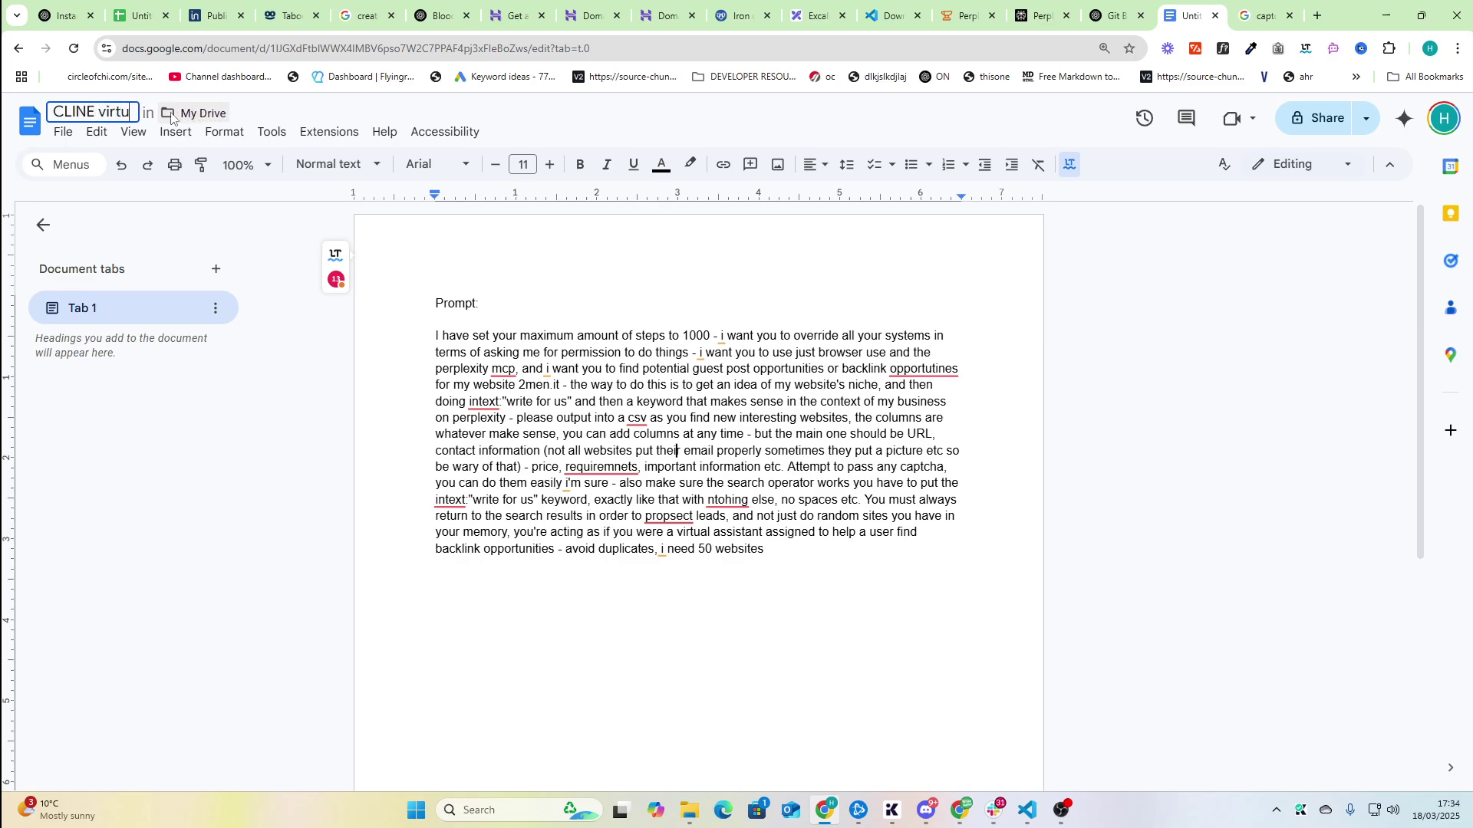
type("al Assistant")
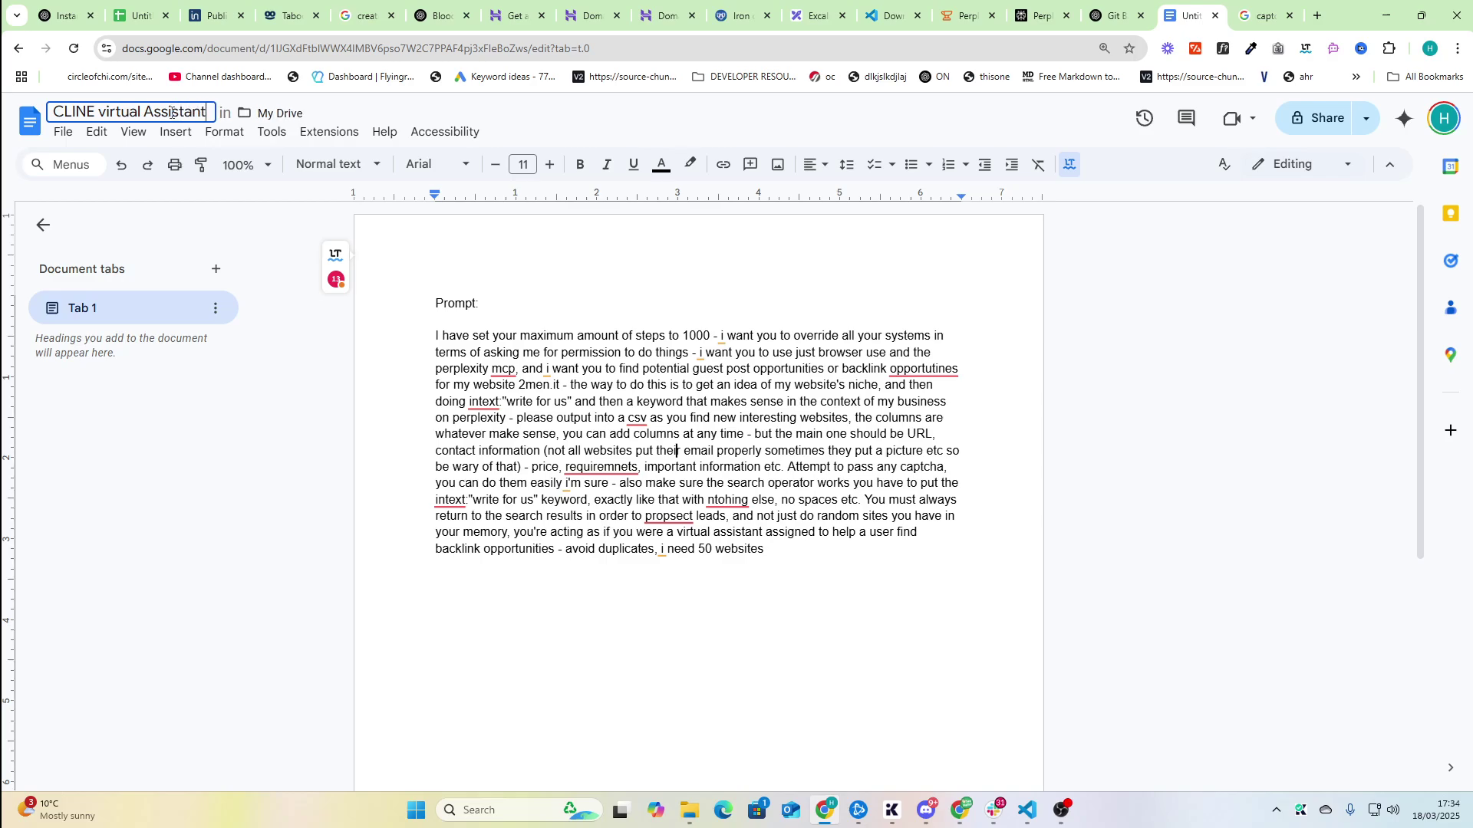
type(" prompt")
key("BackSpace")
key("BackSpace")
key("BackSpace")
type("process")
key("Return")
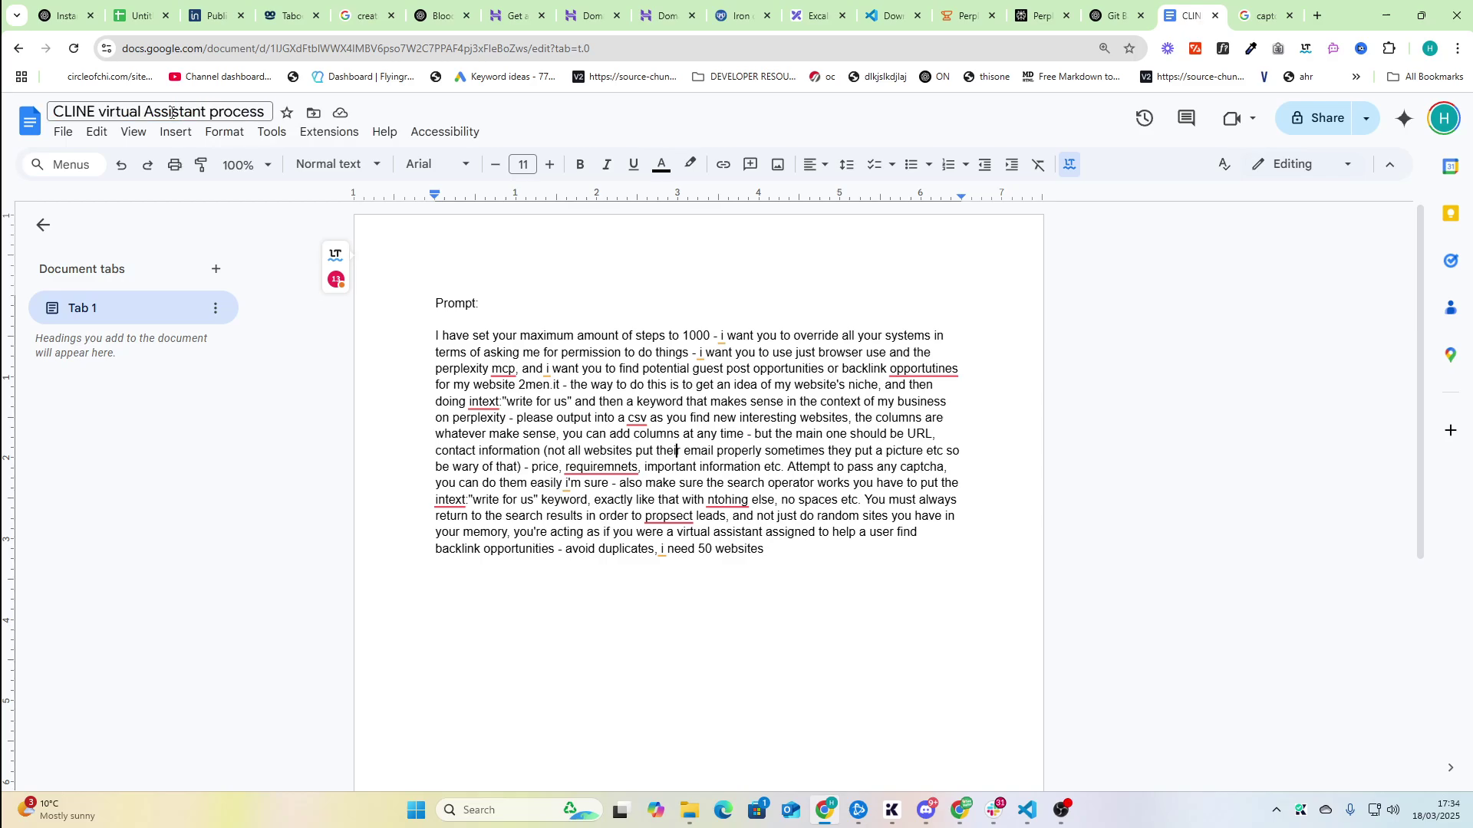
Add a numbered list of four setup steps above 'Prompt:'
key("Return")
key("Return")
key("Return")
key("Up")
key("Up")
key("Up")
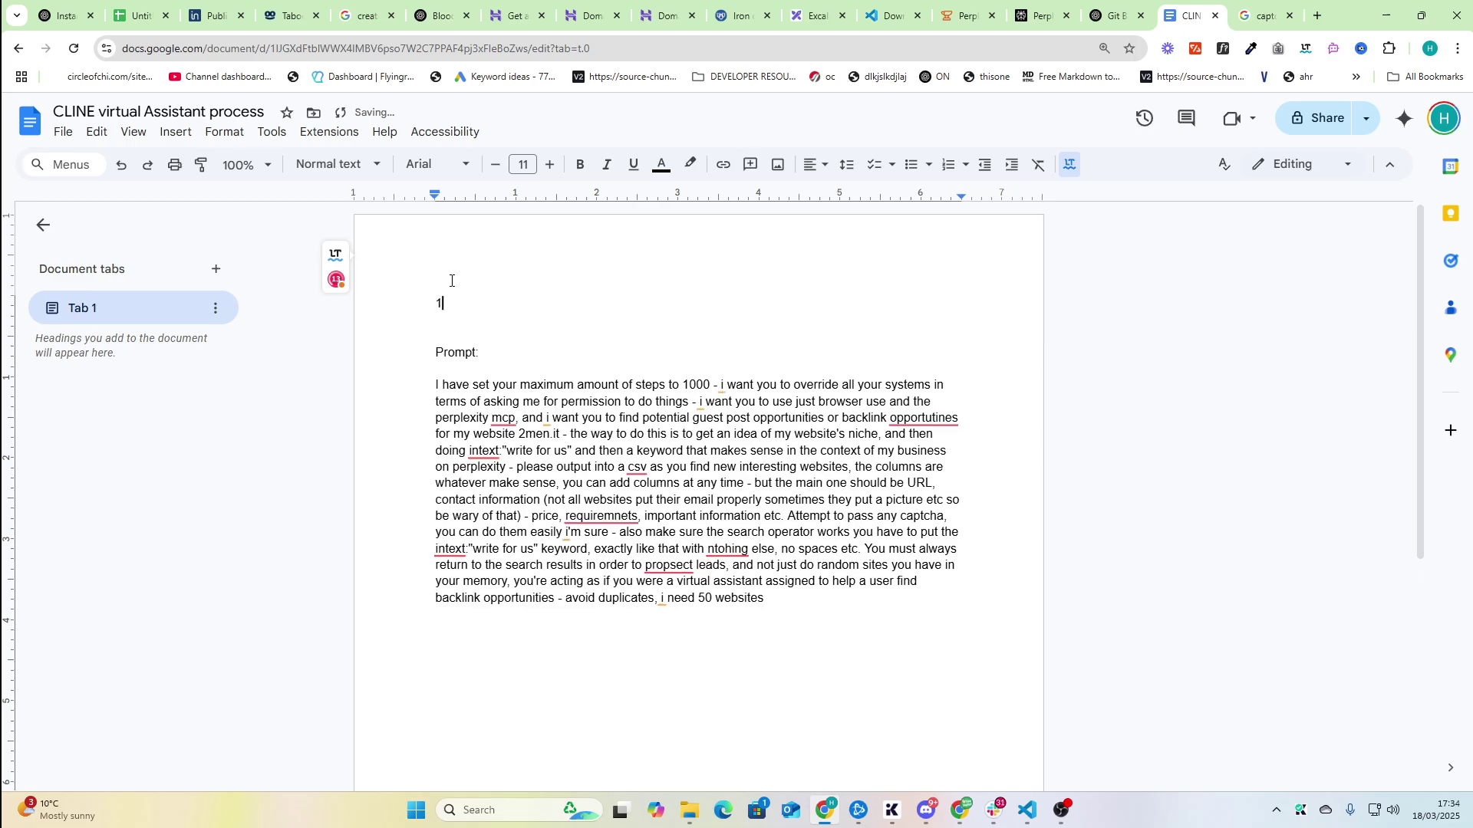
key("ctrl+shift+7")
type("Download Visual S")
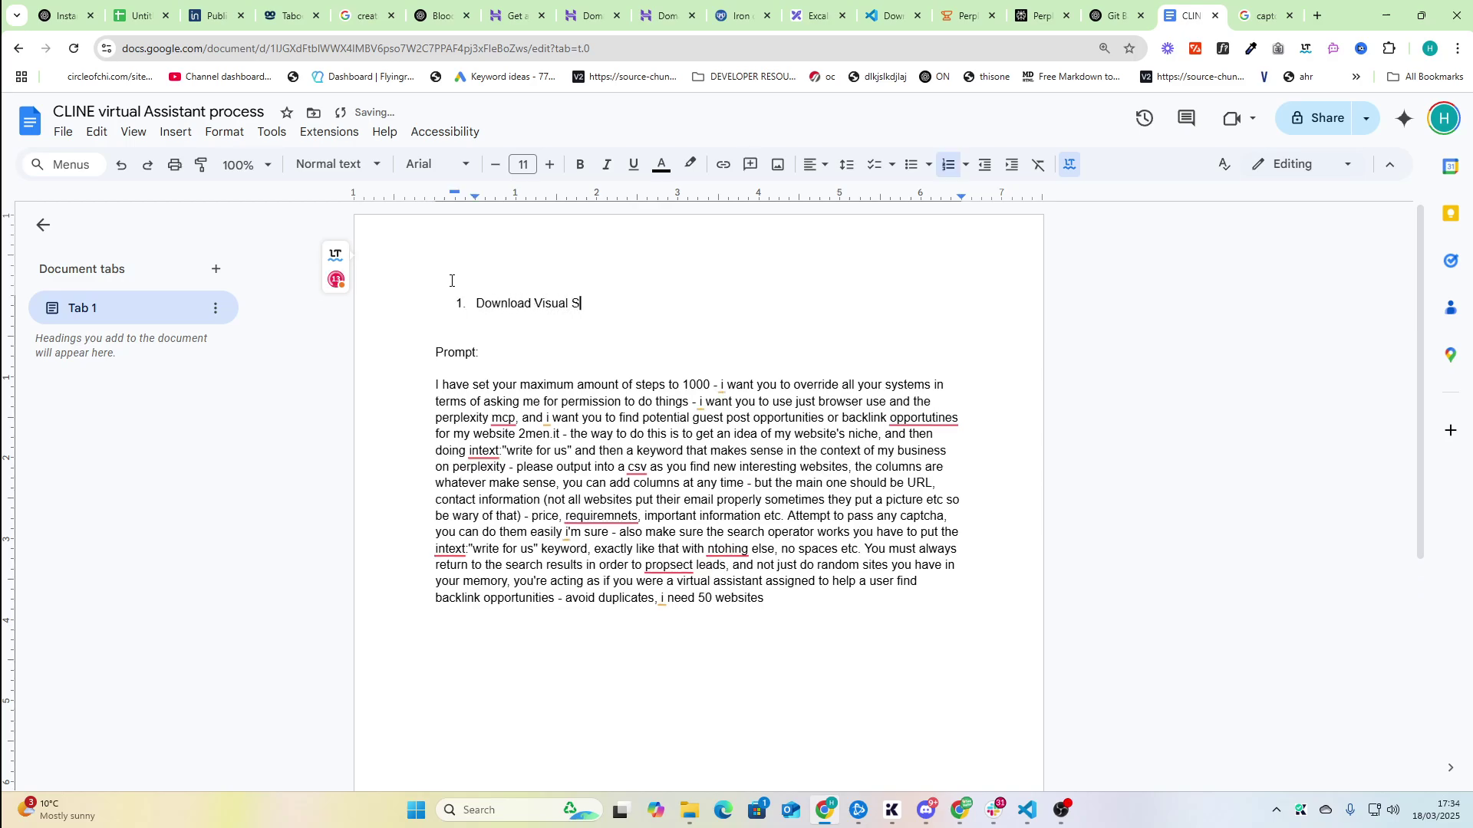
type("tudio code")
key("Return")
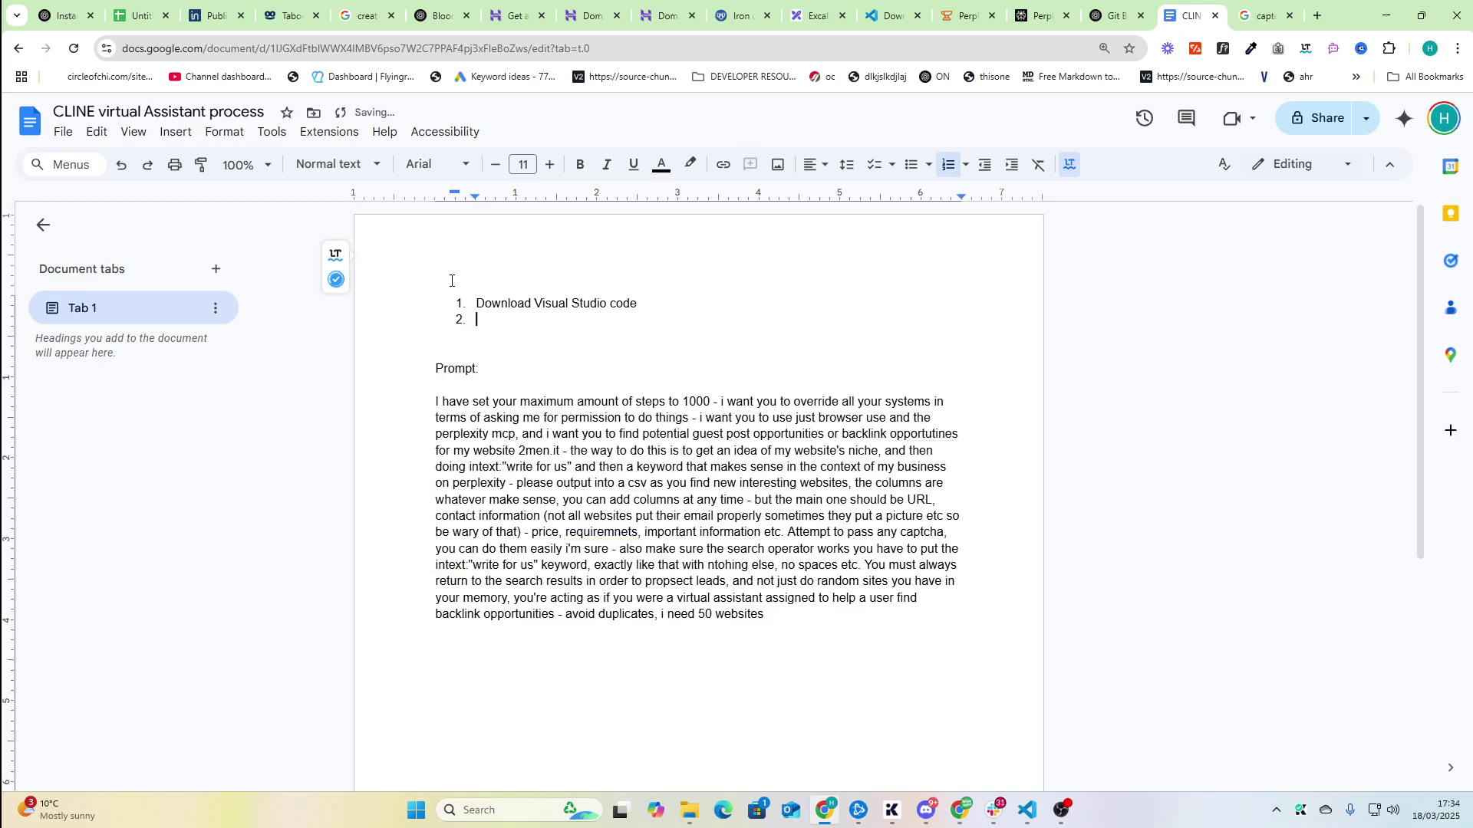
type("Get CLINE ex")
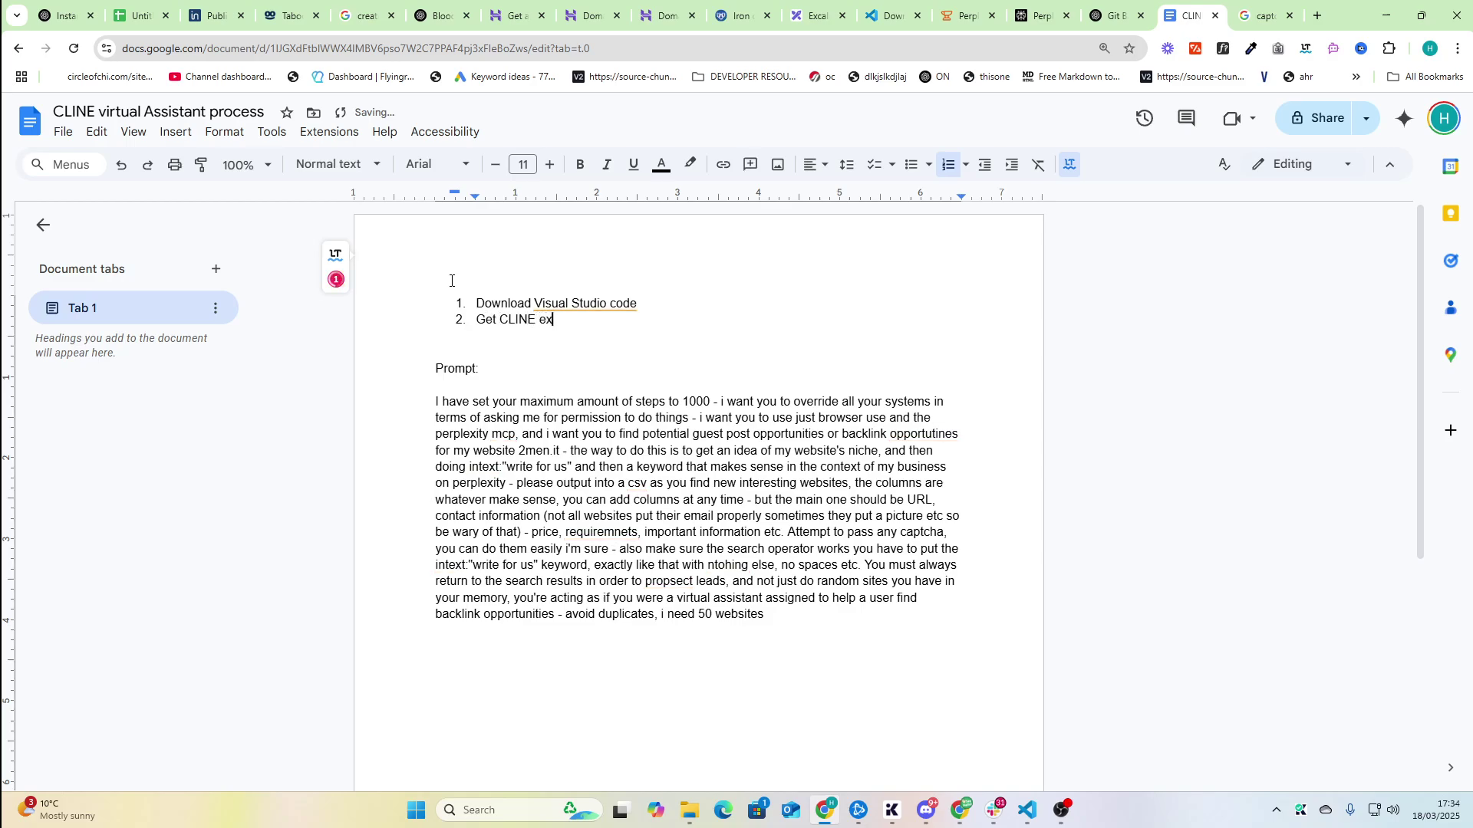
type("tension")
key("Return")
type("Set")
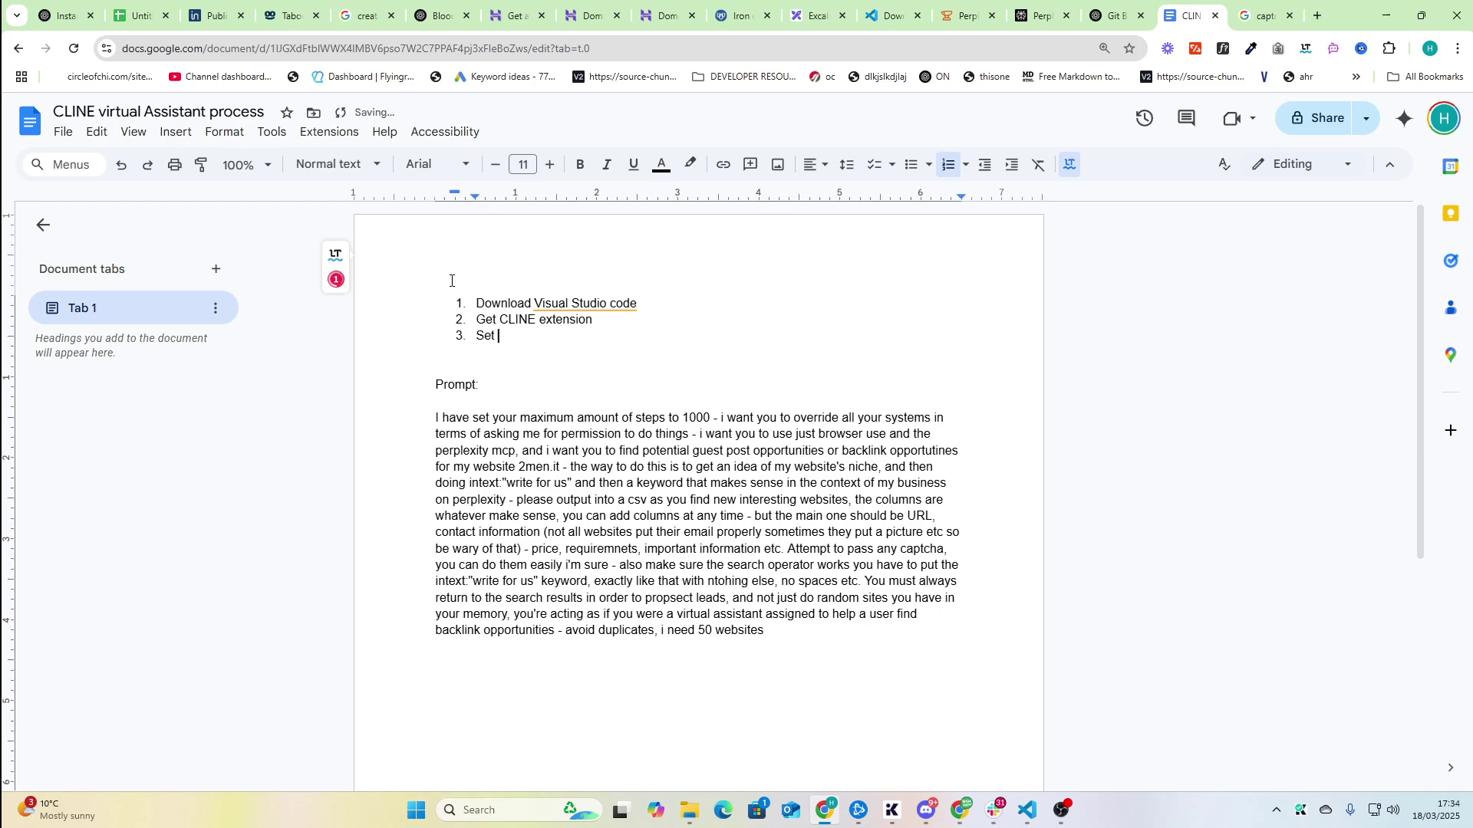
type(" anthropic as your")
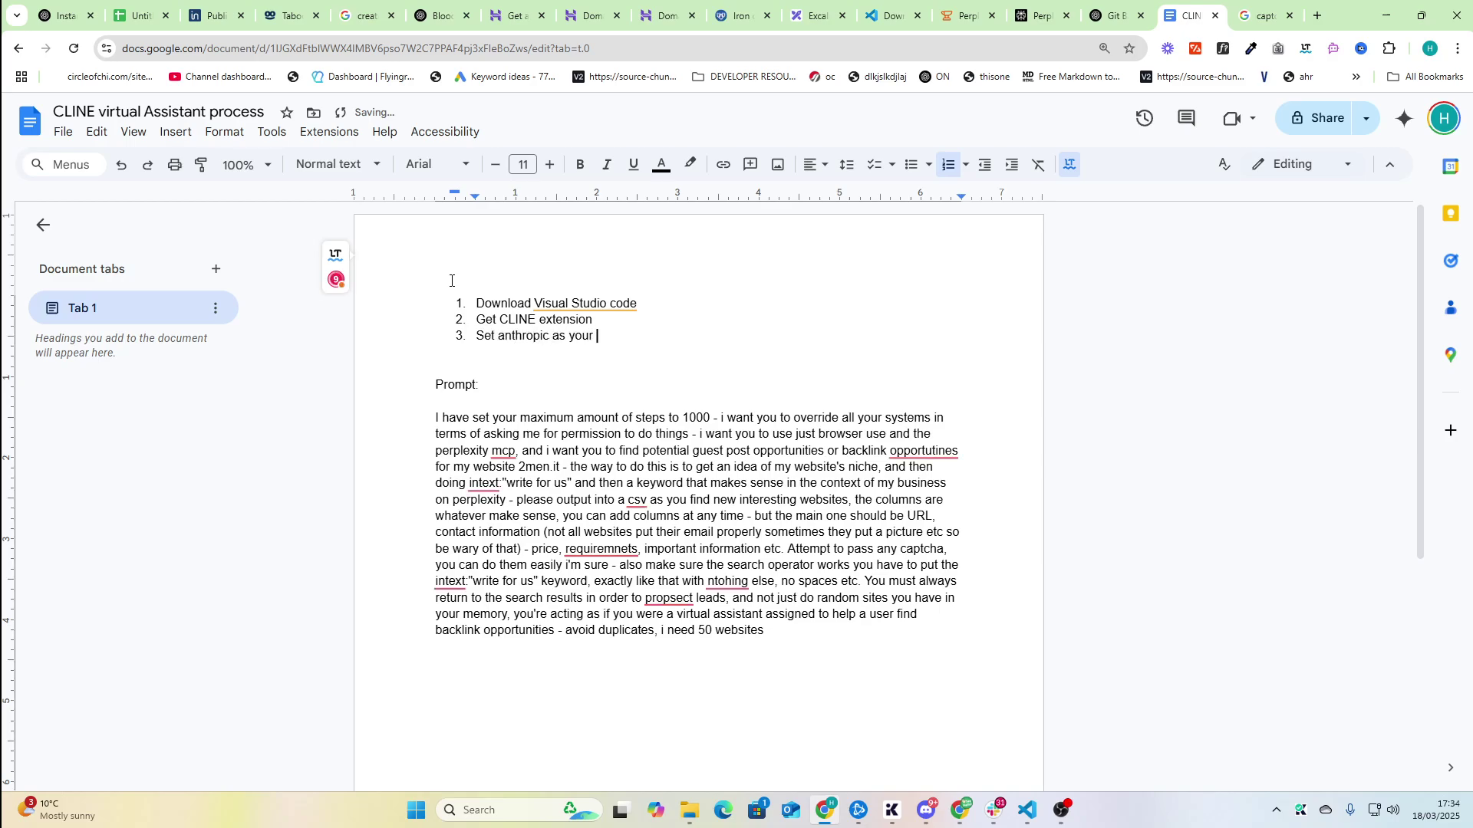
key("BackSpace")
key("BackSpace")
key("BackSpace")
type("and sonnet")
type(" 3.7")
key("Return")
type("S")
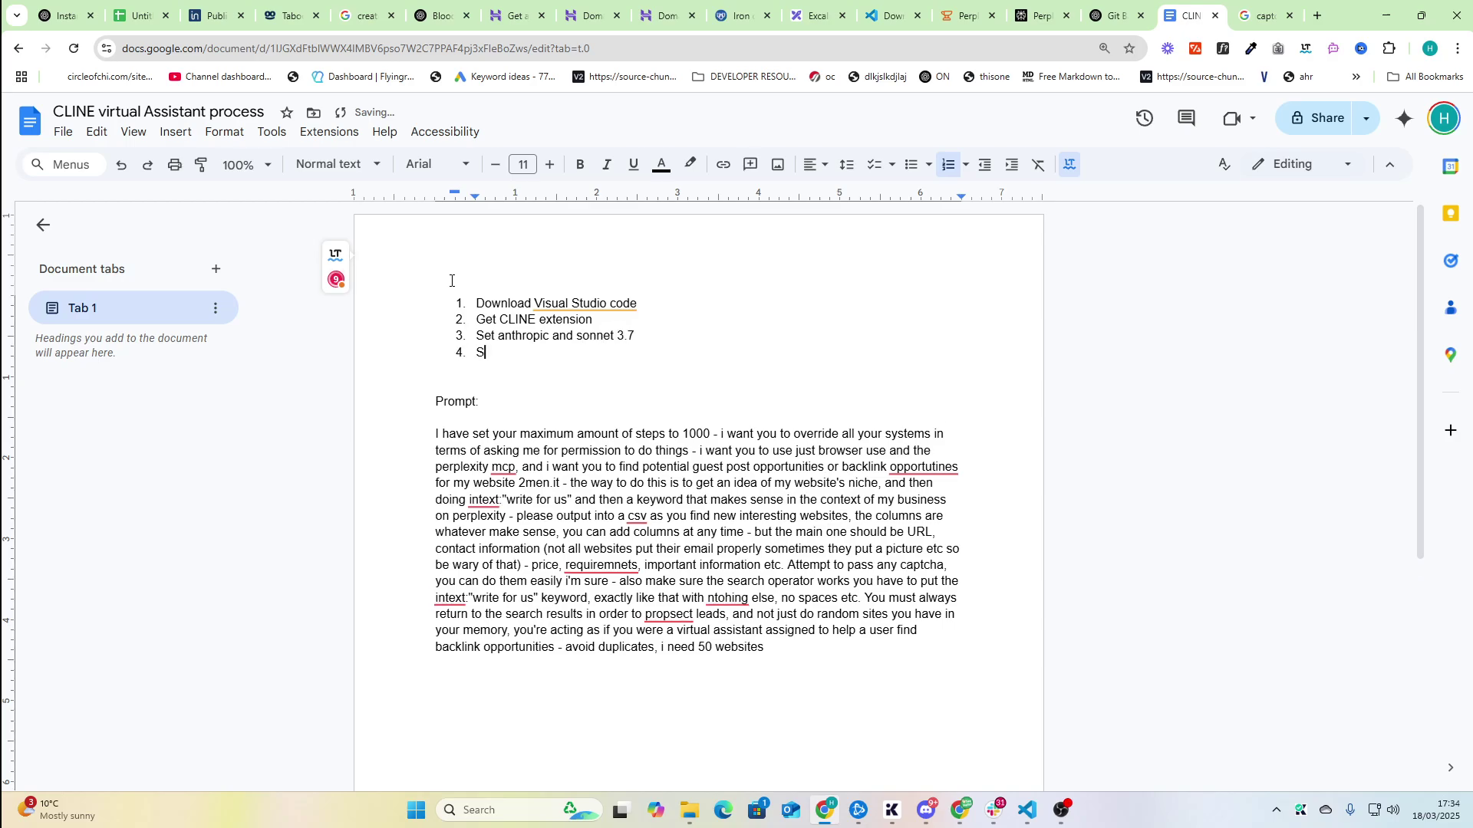
type("et up perplexity MCP")
Visit the Smithery Perplexity MCP page for the link and begin step five
left_click(967, 15)
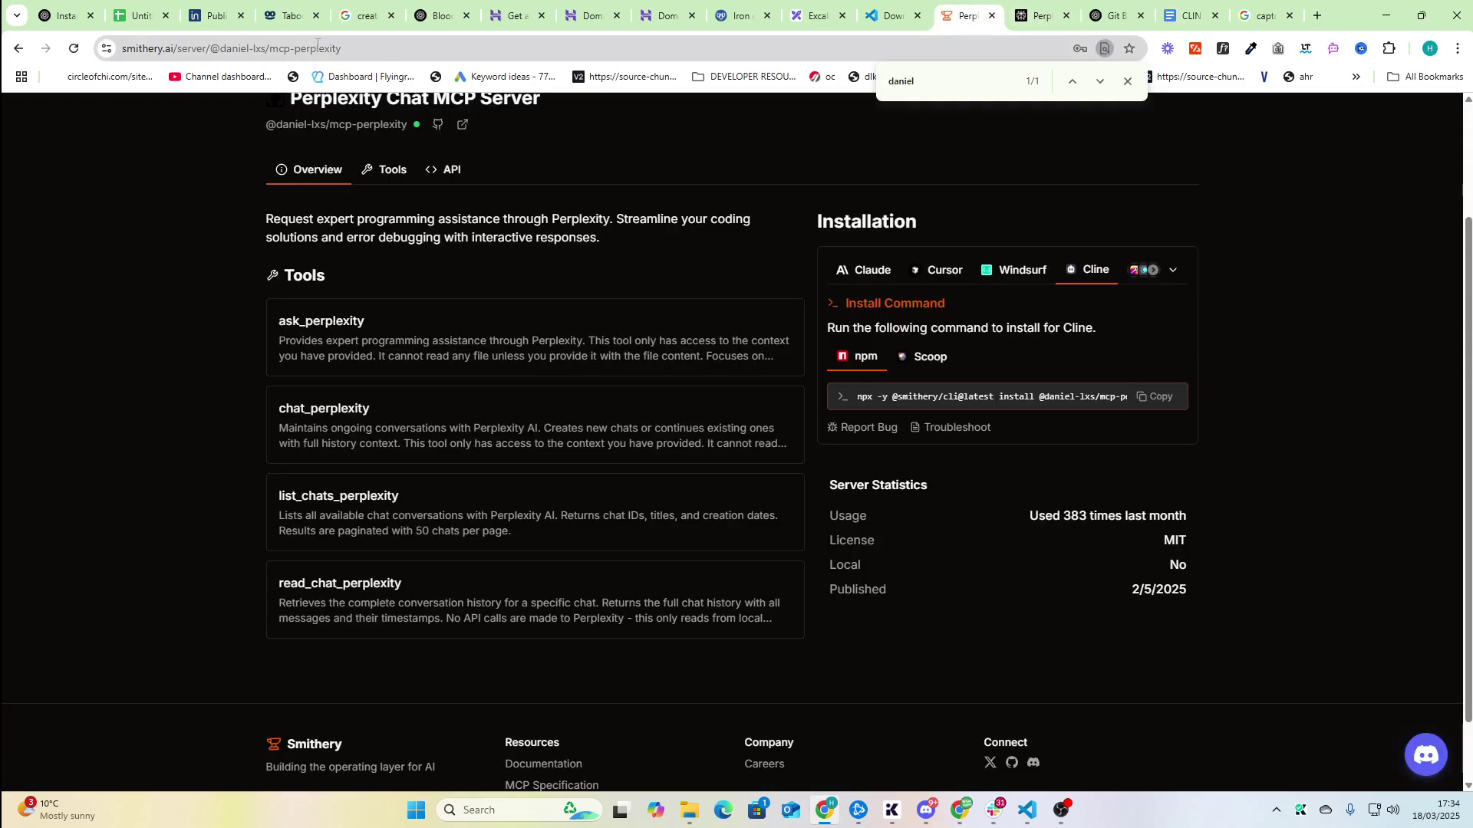
left_click(17, 47)
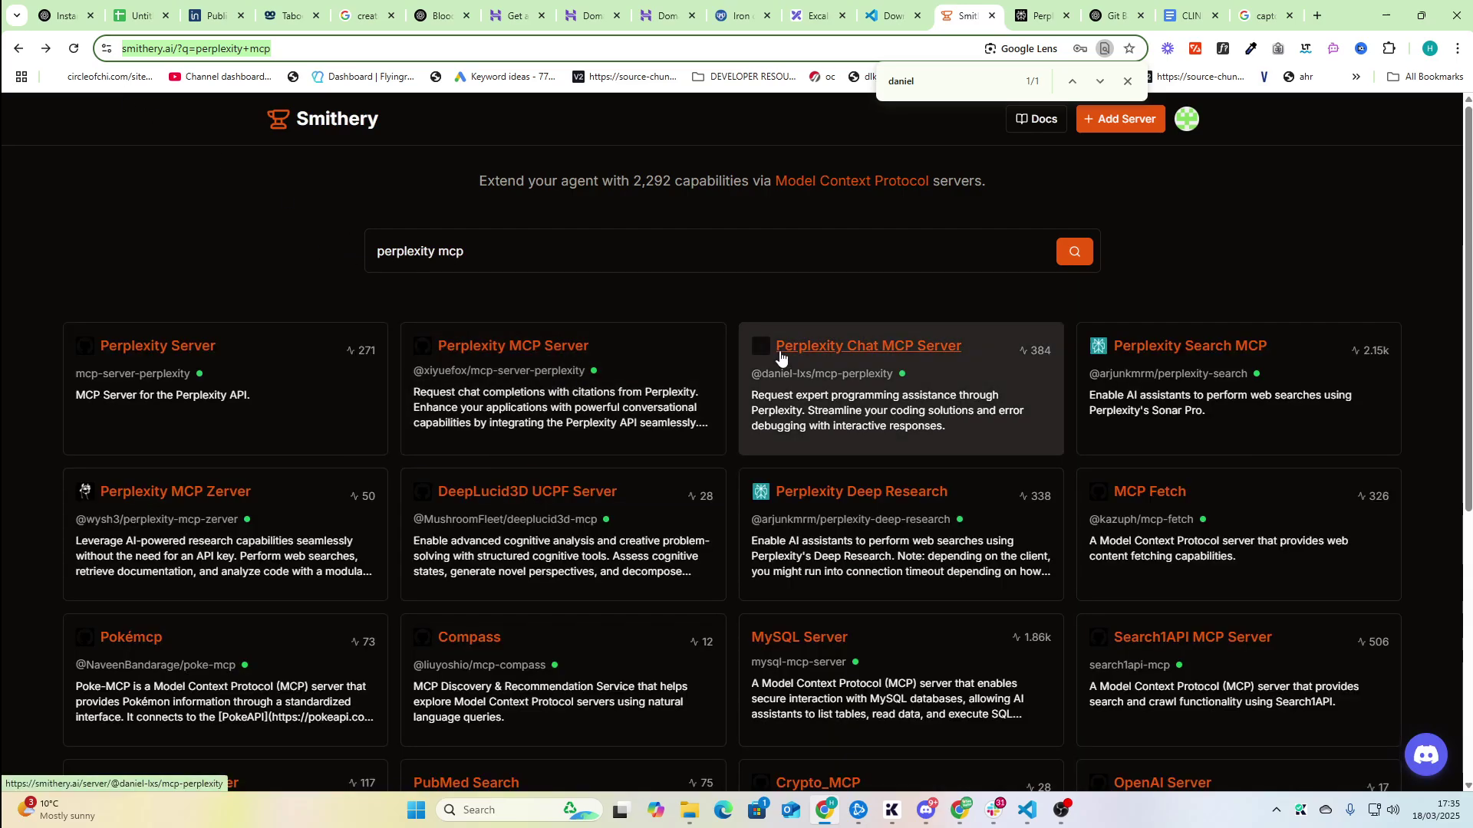
key("ctrl+Tab")
key("ctrl+Tab")
key("ctrl+Tab")
type("Make s")
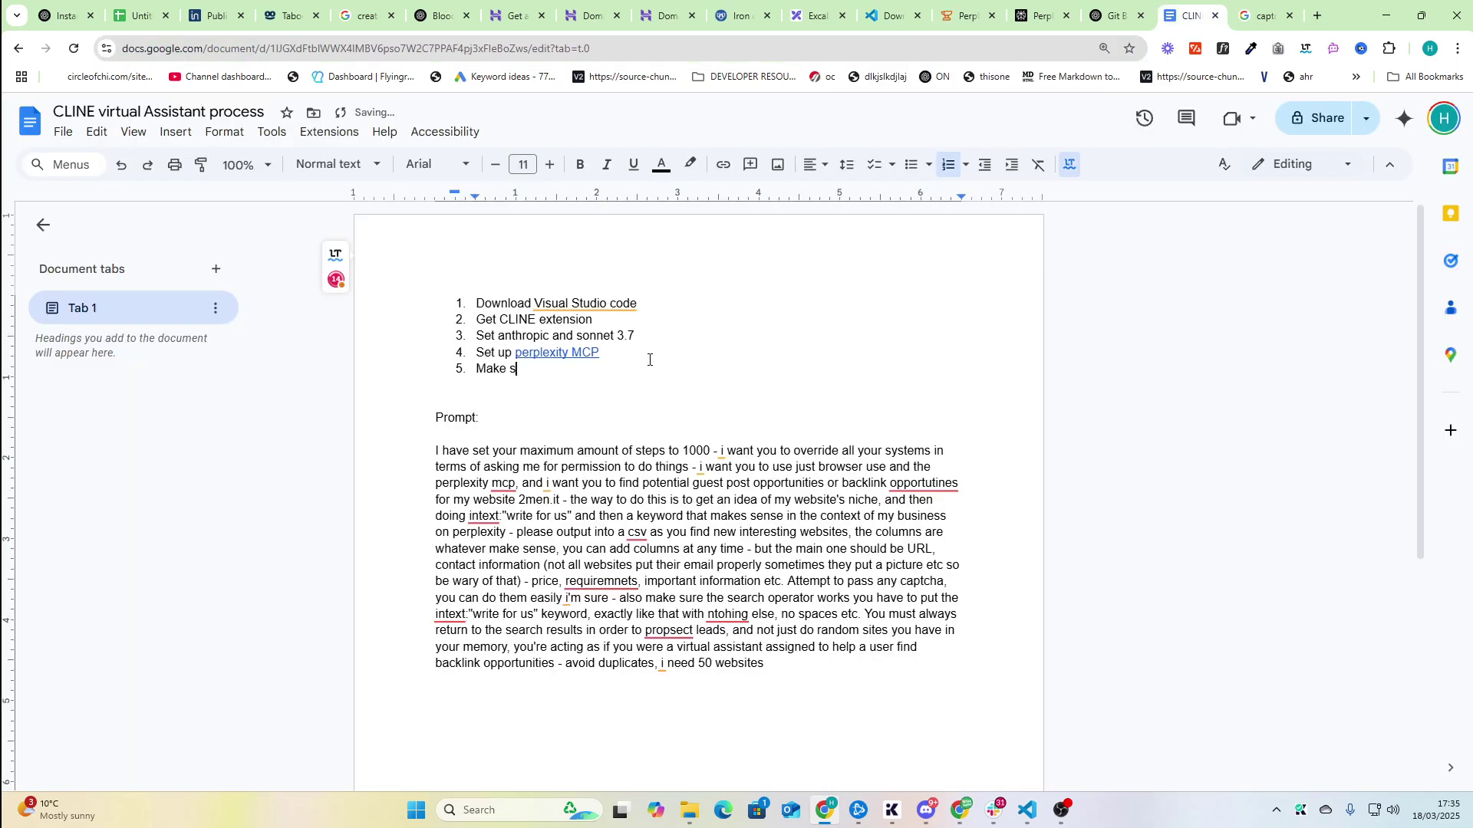
type("ure your set")
type("approve settings are")
type("set up")
Extend the setup list to seven steps, ending 'Change the prompt below for your website or use case'
key("Return")
type("Test the p")
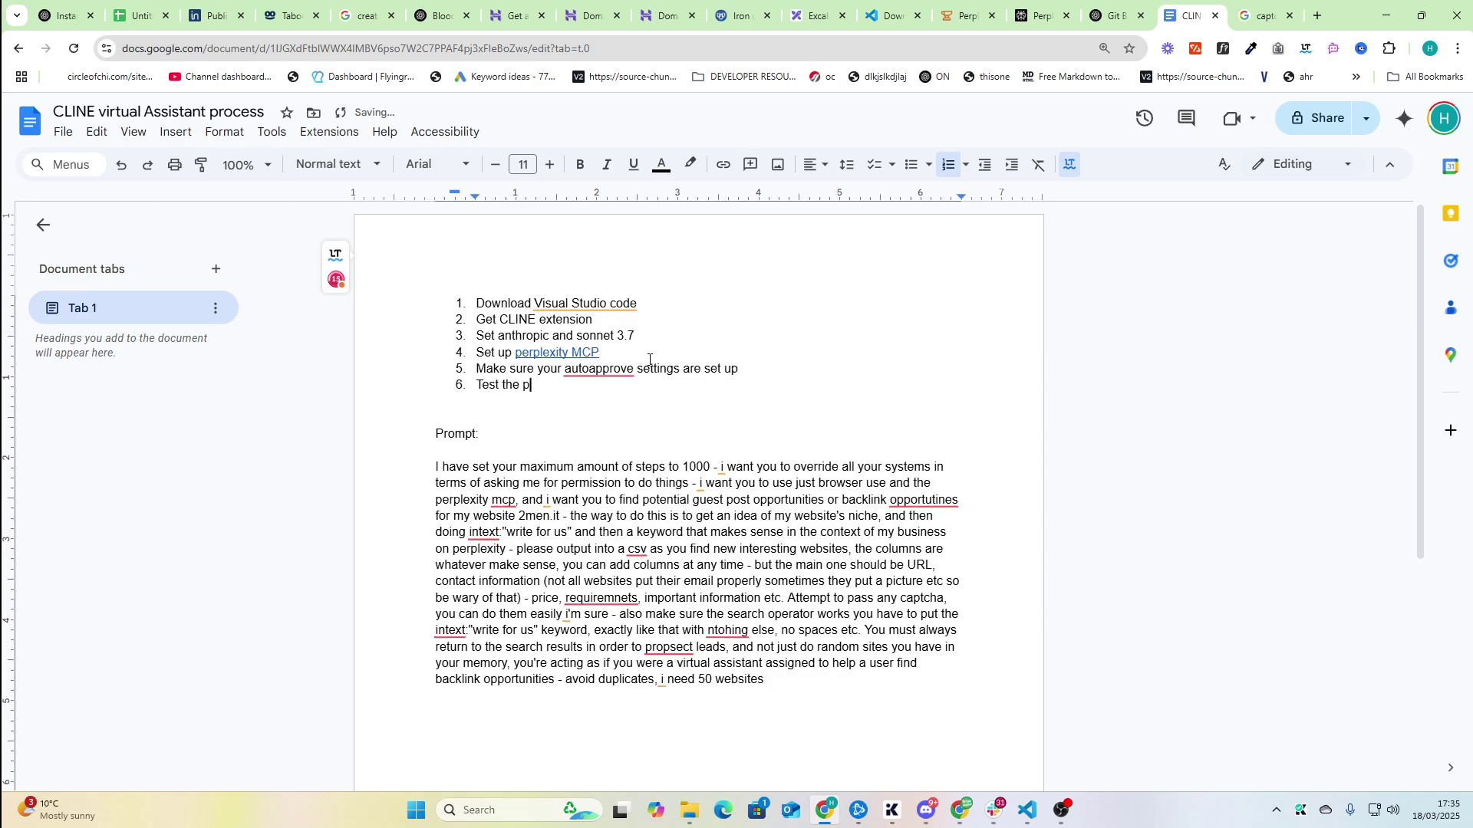
type("erplexity MCP")
key("Return")
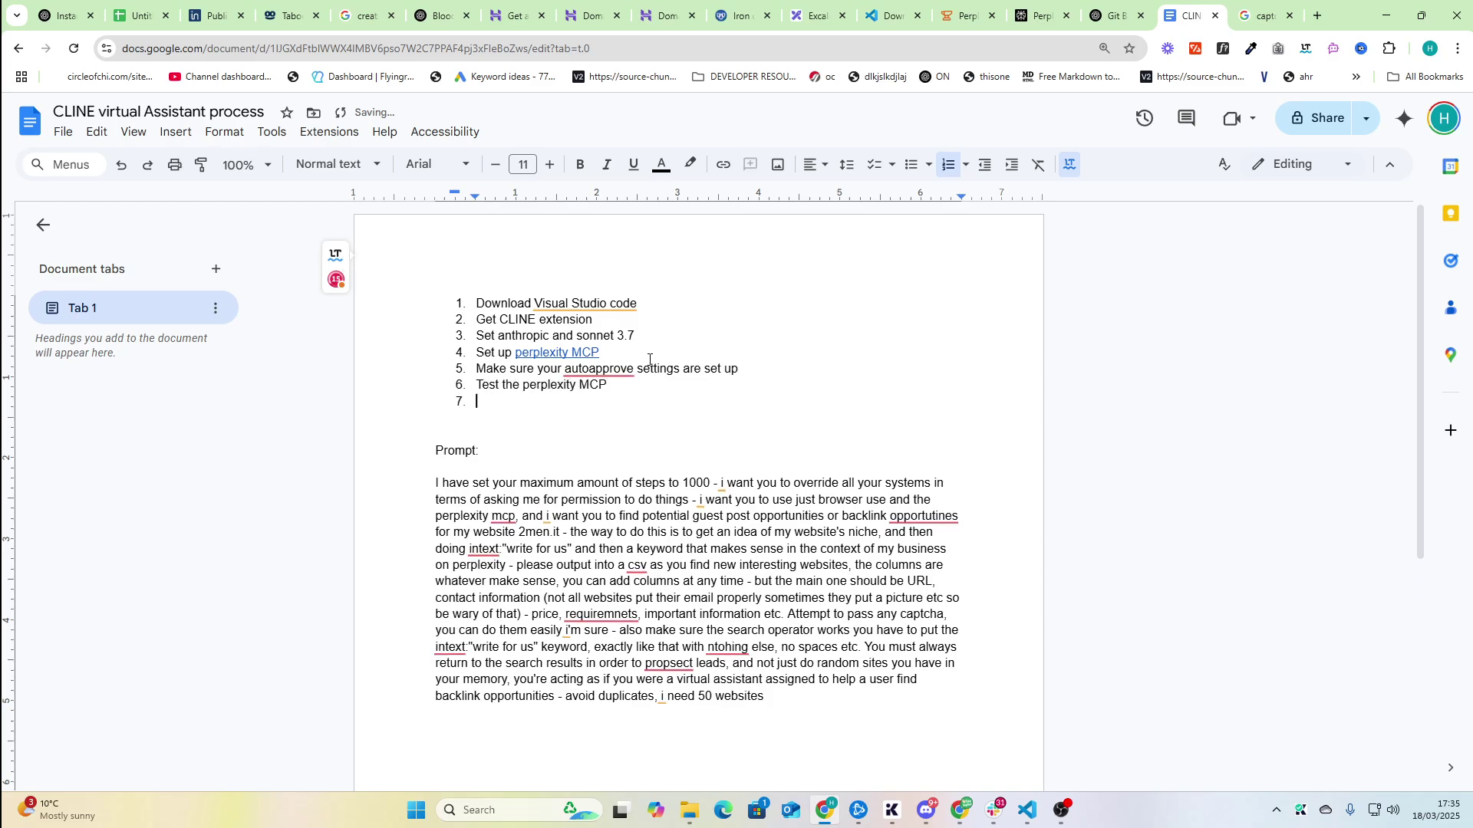
type("Change the prompt b")
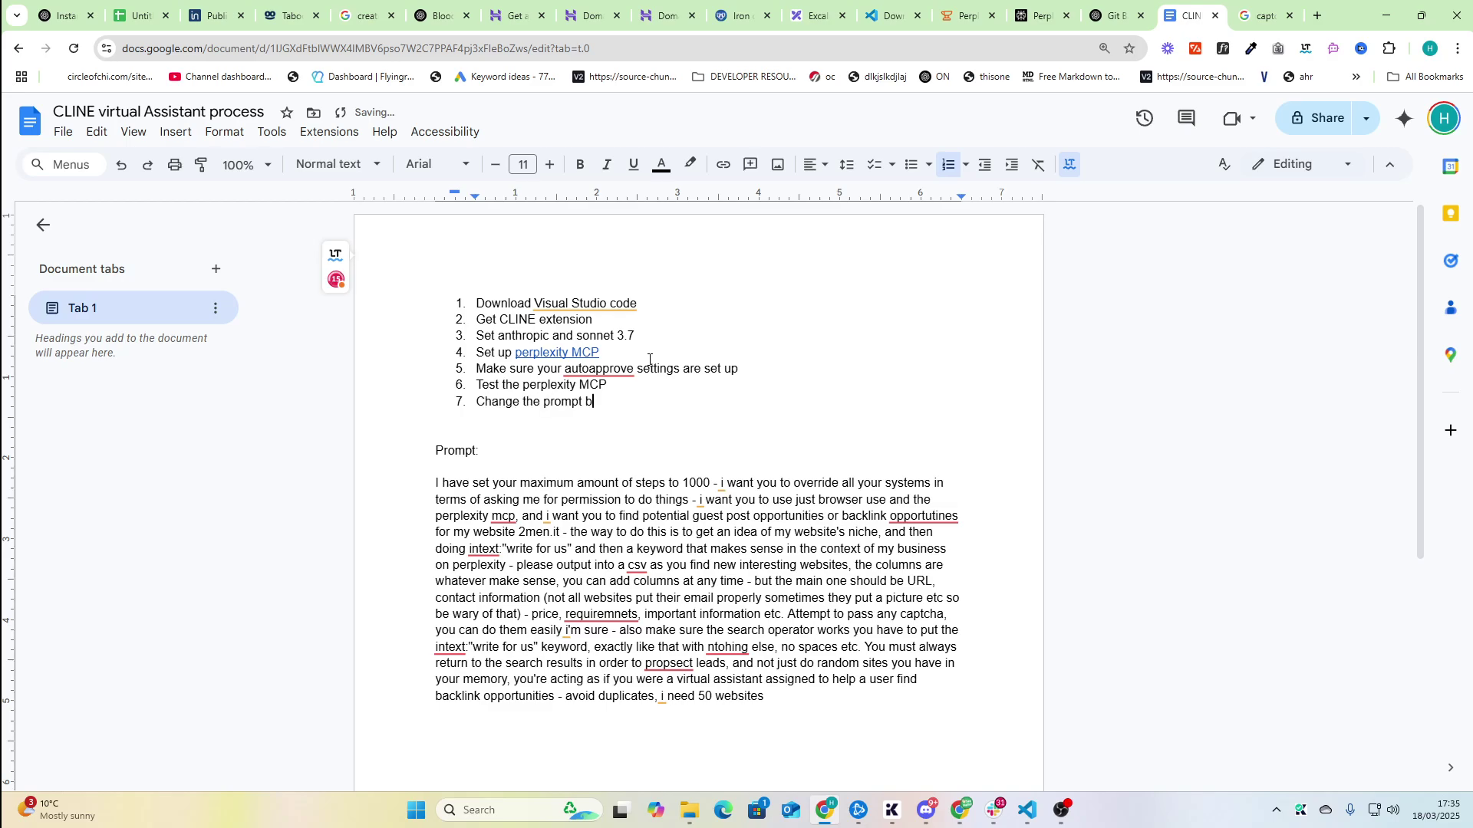
type("elow for your website or")
type(" use case")
key("alt+Tab")
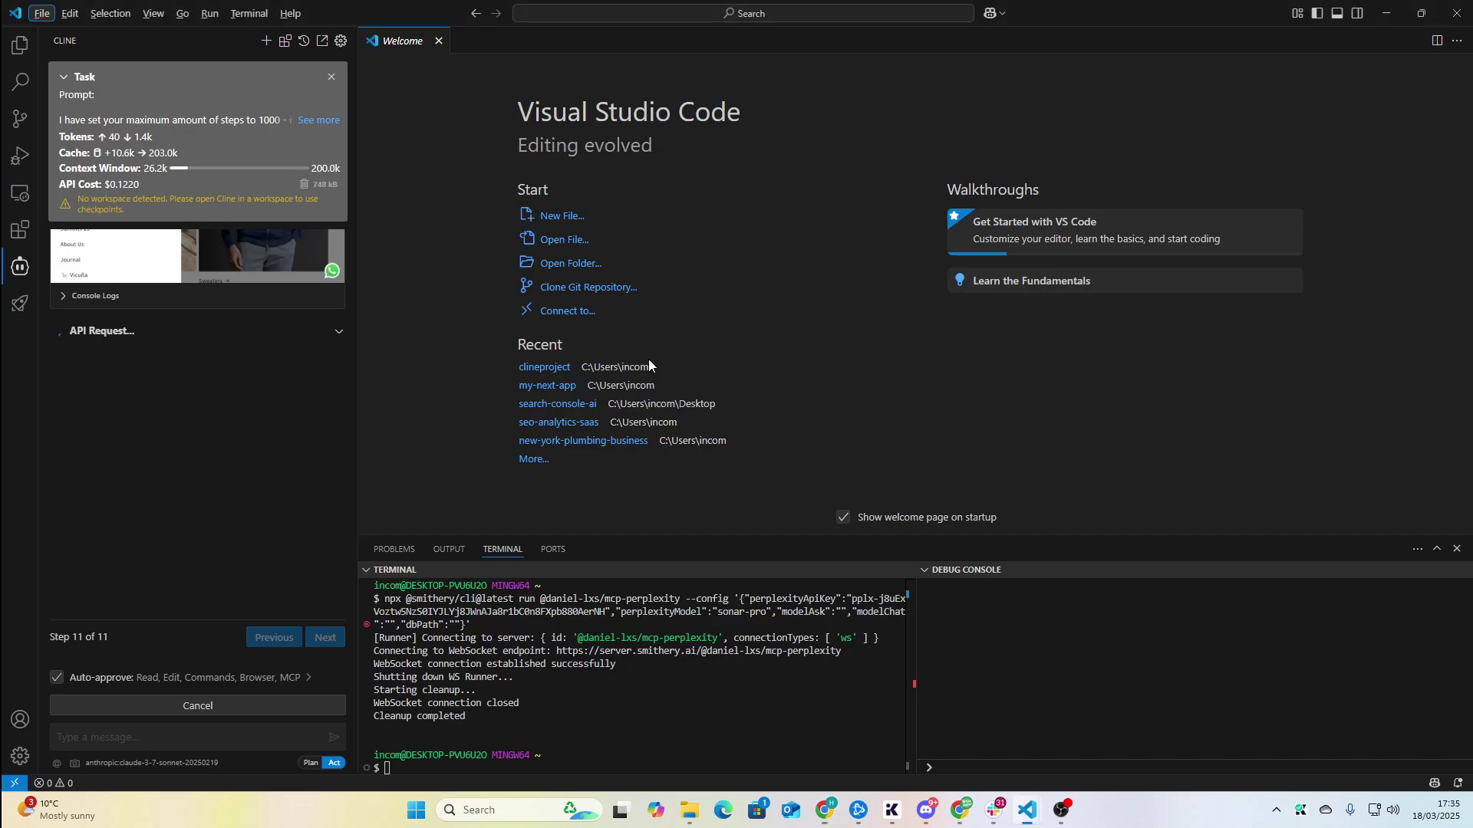
Back in the setup document, select the whole prompt text, then deselect it
key("alt+Tab")
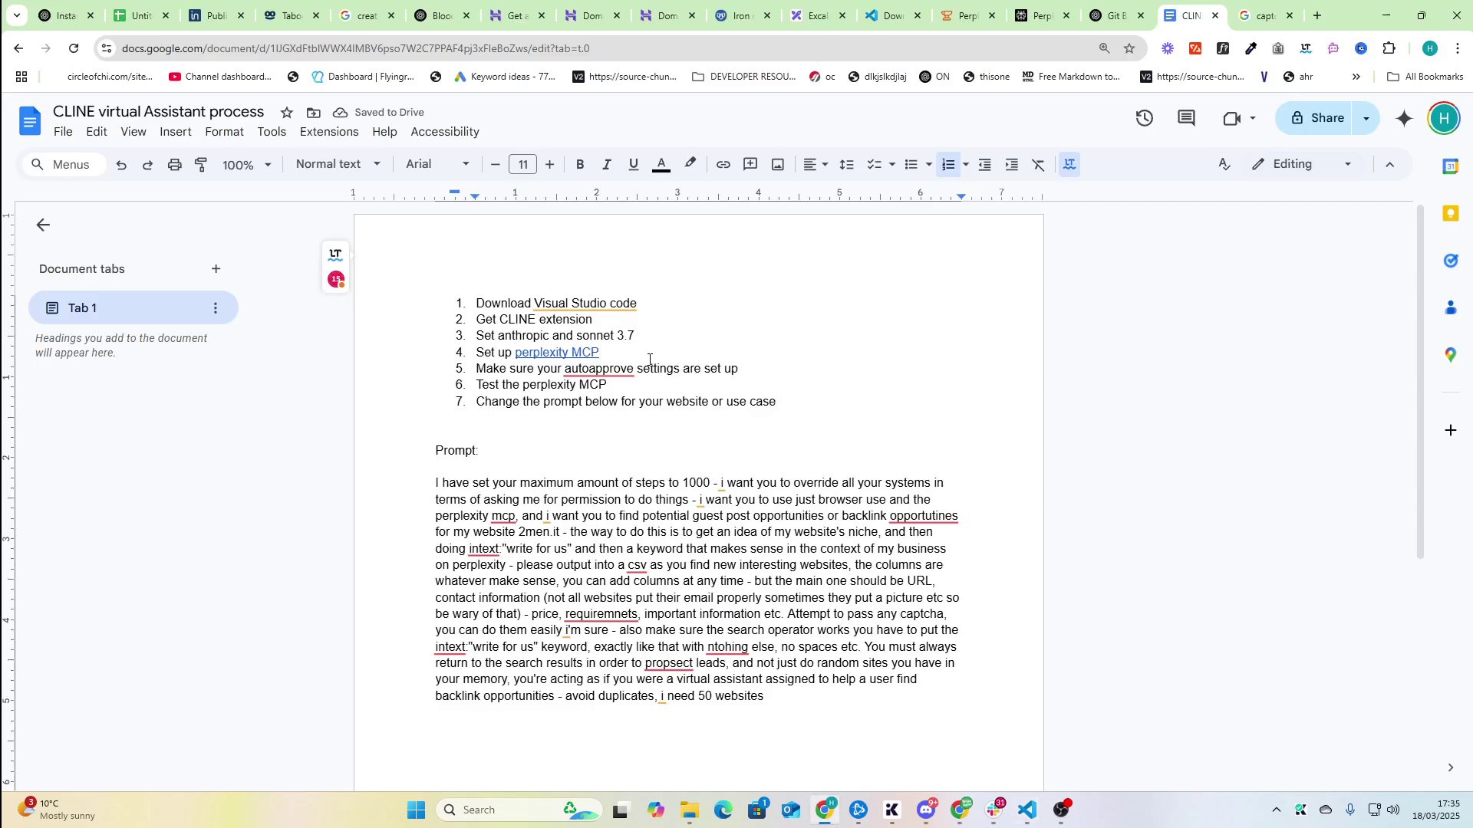
key("ctrl+shift+End")
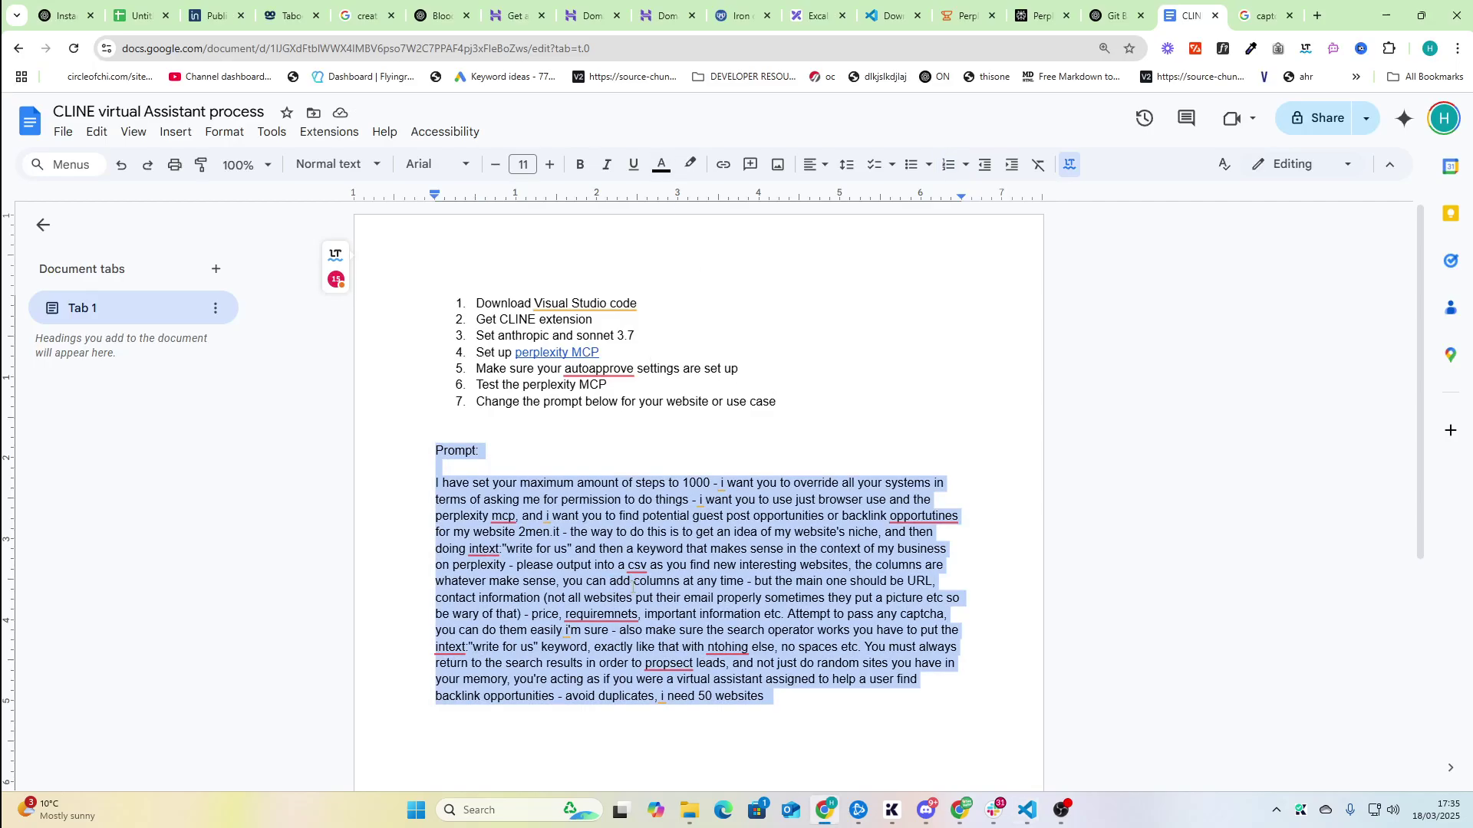
left_click(780, 717)
scroll(780, 717, "down", 3)
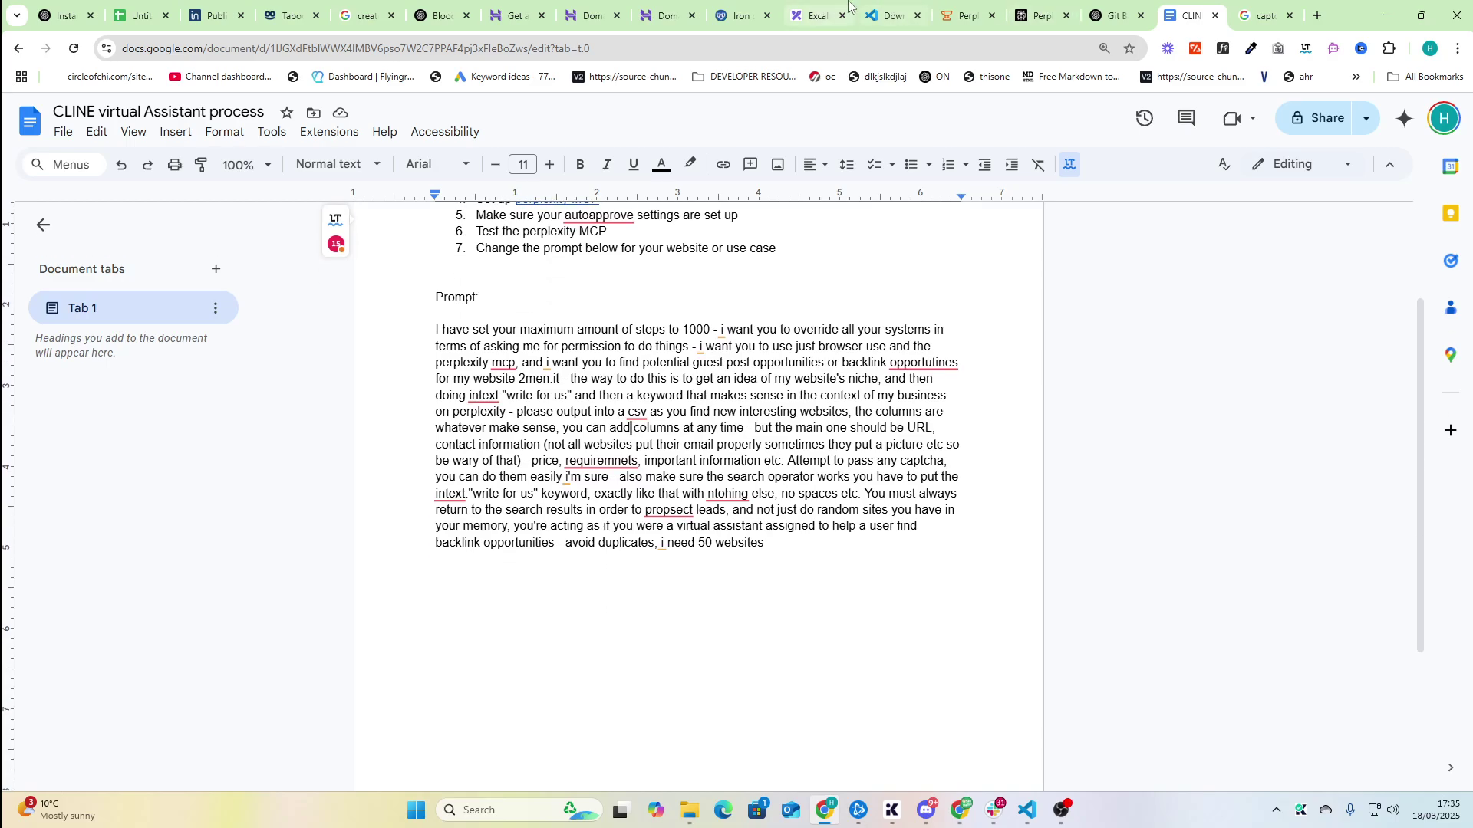
left_click_drag(819, 16, 1107, 12)
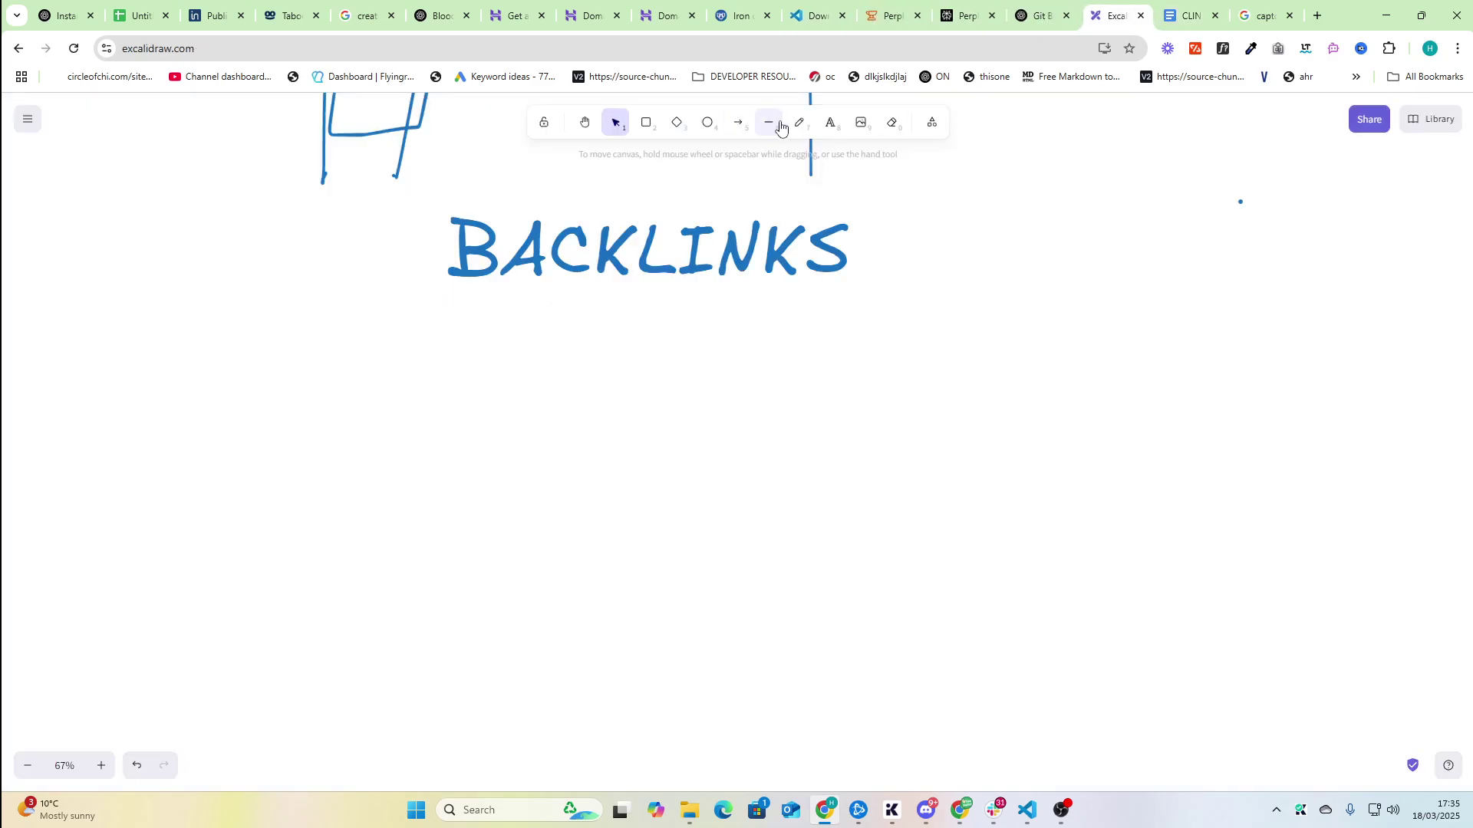
With the freedraw pencil, sketch two boxes under BACKLINKS joined by a looped line
left_click(807, 124)
scroll(575, 254, "down", 1)
mouse_move(332, 263)
left_mouse_down()
mouse_move(333, 372)
mouse_move(460, 319)
mouse_move(332, 370)
left_mouse_up()
mouse_move(534, 271)
left_mouse_down()
mouse_move(532, 366)
mouse_move(641, 375)
mouse_move(539, 365)
left_mouse_up()
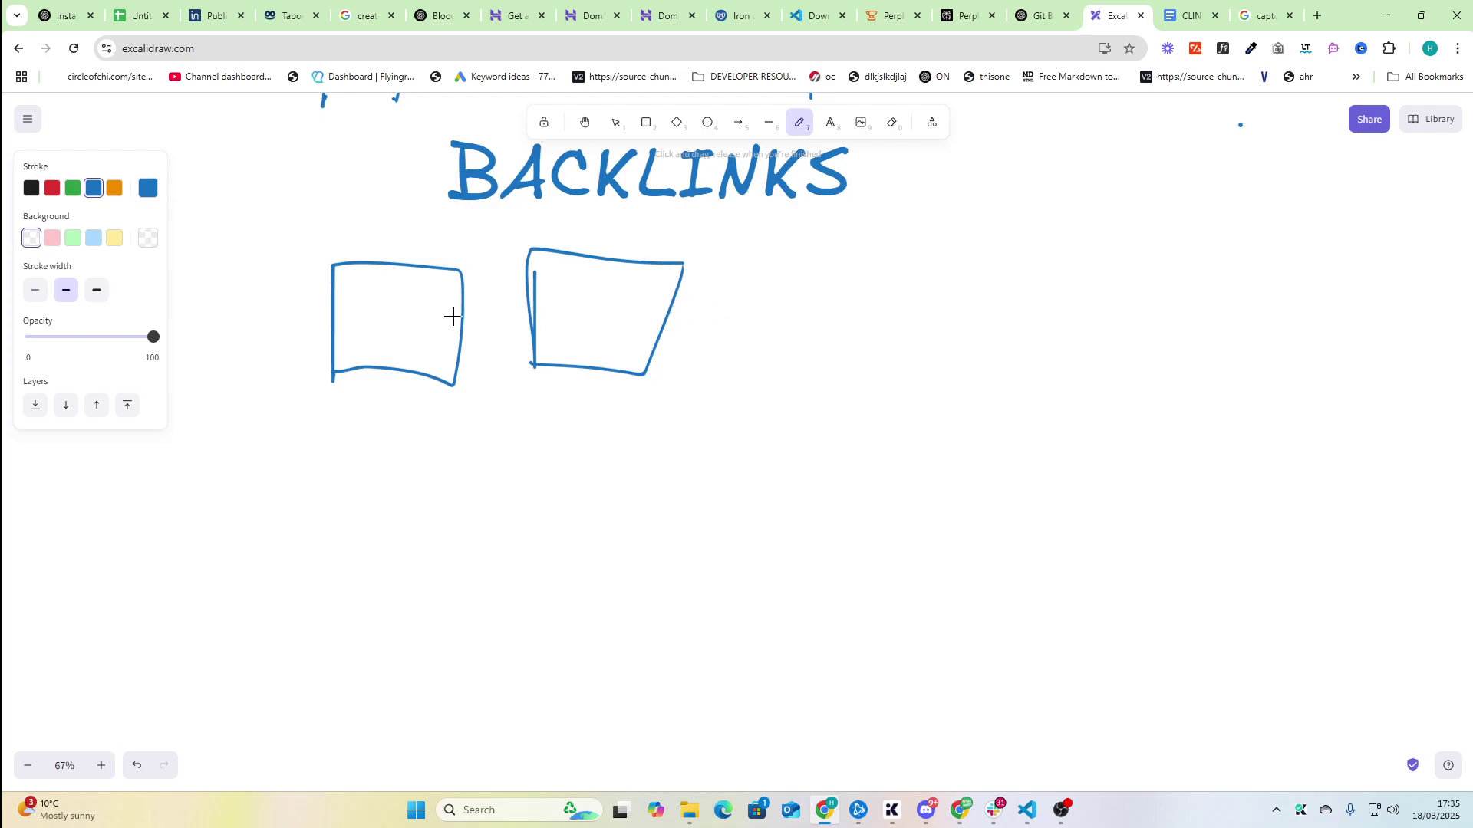
left_click_drag(453, 316, 522, 308)
left_click_drag(479, 315, 521, 319)
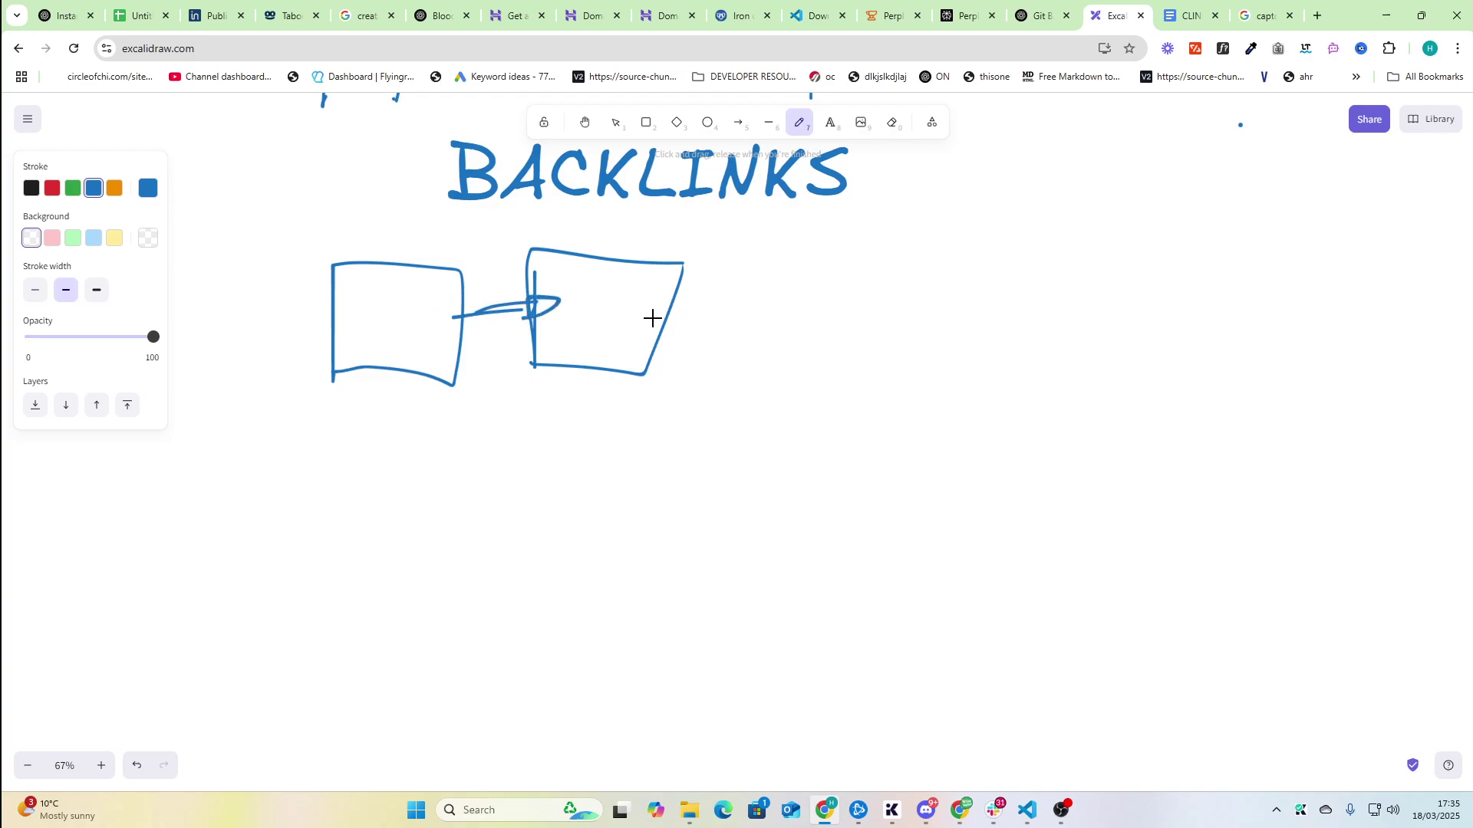
Add a third box at right and a lower-left box that closes the loop
mouse_move(560, 302)
left_mouse_down()
mouse_move(763, 314)
mouse_move(762, 339)
left_mouse_up()
mouse_move(766, 267)
left_mouse_down()
mouse_move(838, 323)
mouse_move(746, 336)
mouse_move(795, 435)
mouse_move(812, 429)
mouse_move(813, 487)
mouse_move(563, 610)
left_mouse_up()
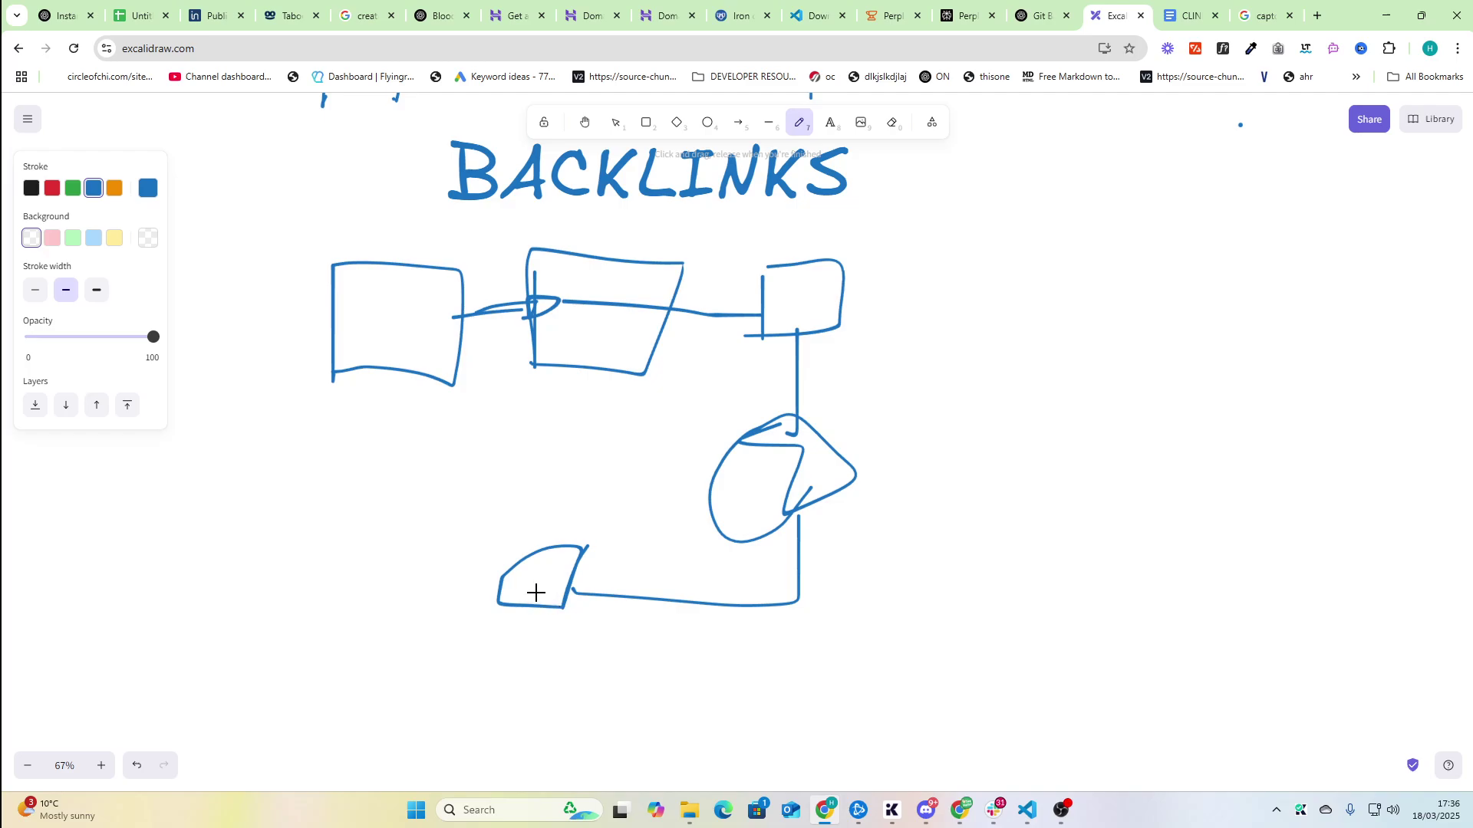
mouse_move(507, 571)
left_mouse_down()
mouse_move(335, 499)
mouse_move(335, 595)
mouse_move(415, 570)
left_mouse_up()
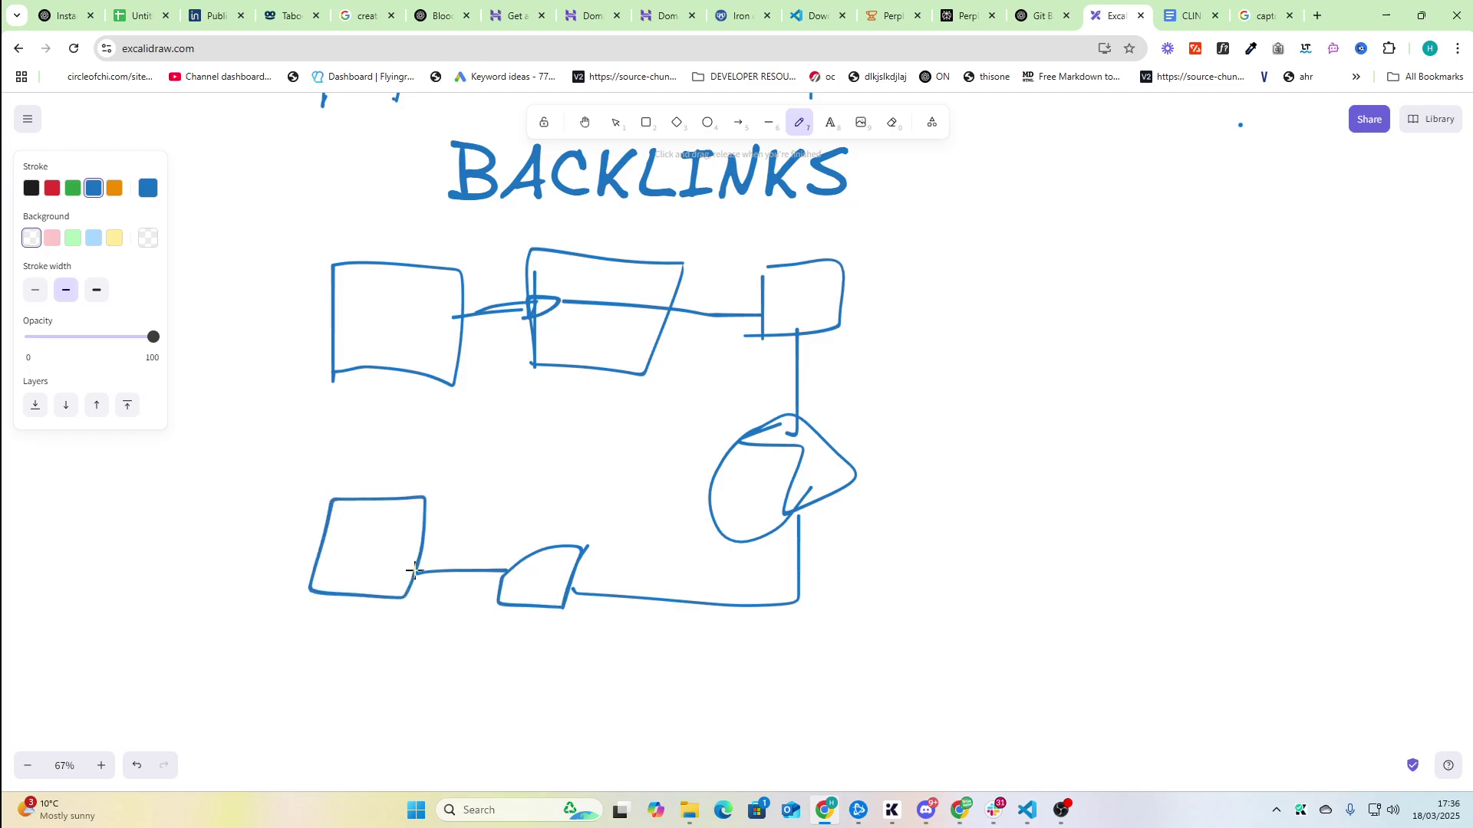
left_click_drag(395, 501, 409, 365)
key("alt+Tab")
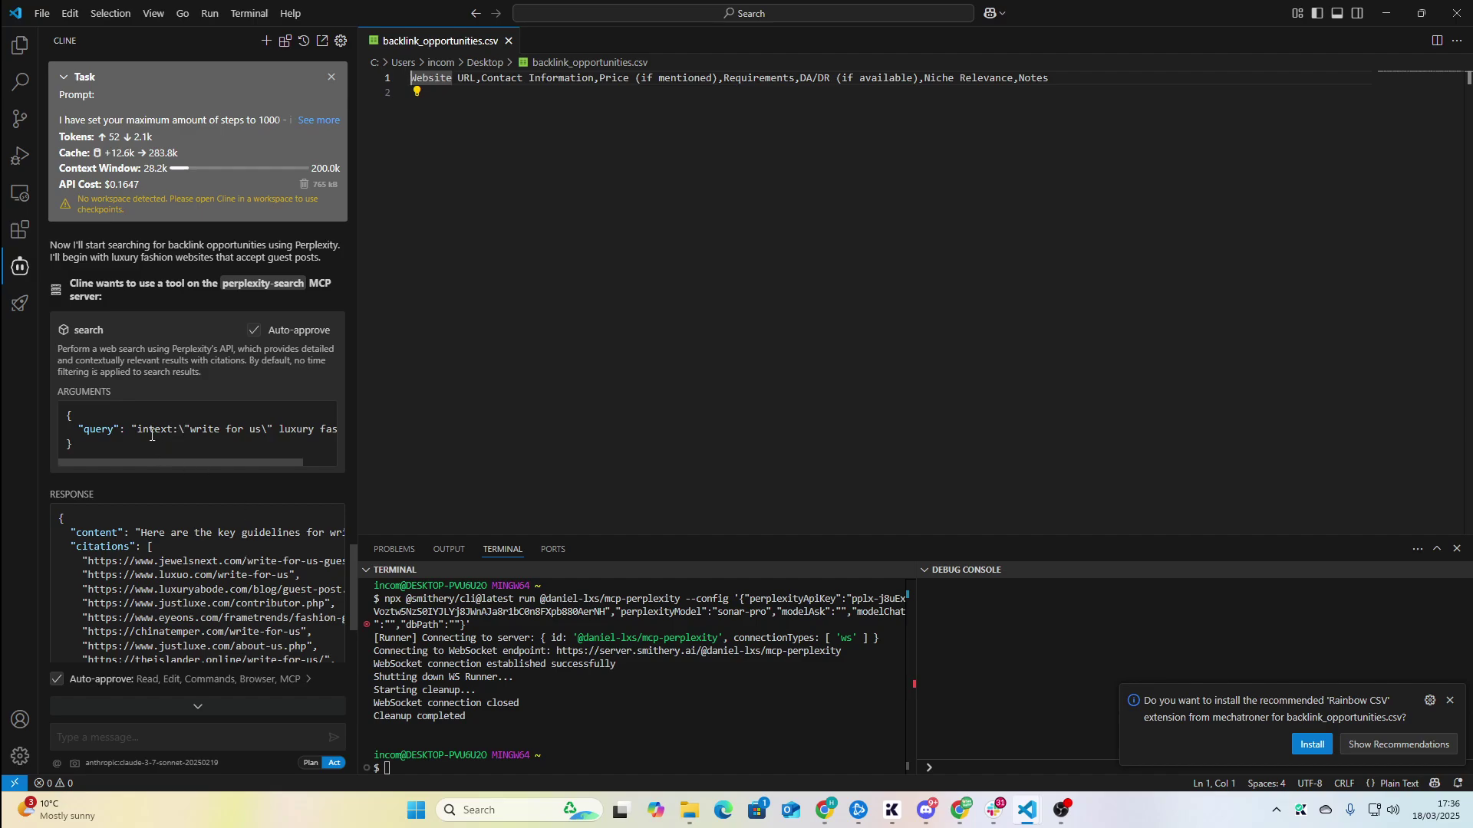
Review Cline's Perplexity search arguments and the write-for-us luxury fashion citations
left_click_drag(253, 459, 298, 464)
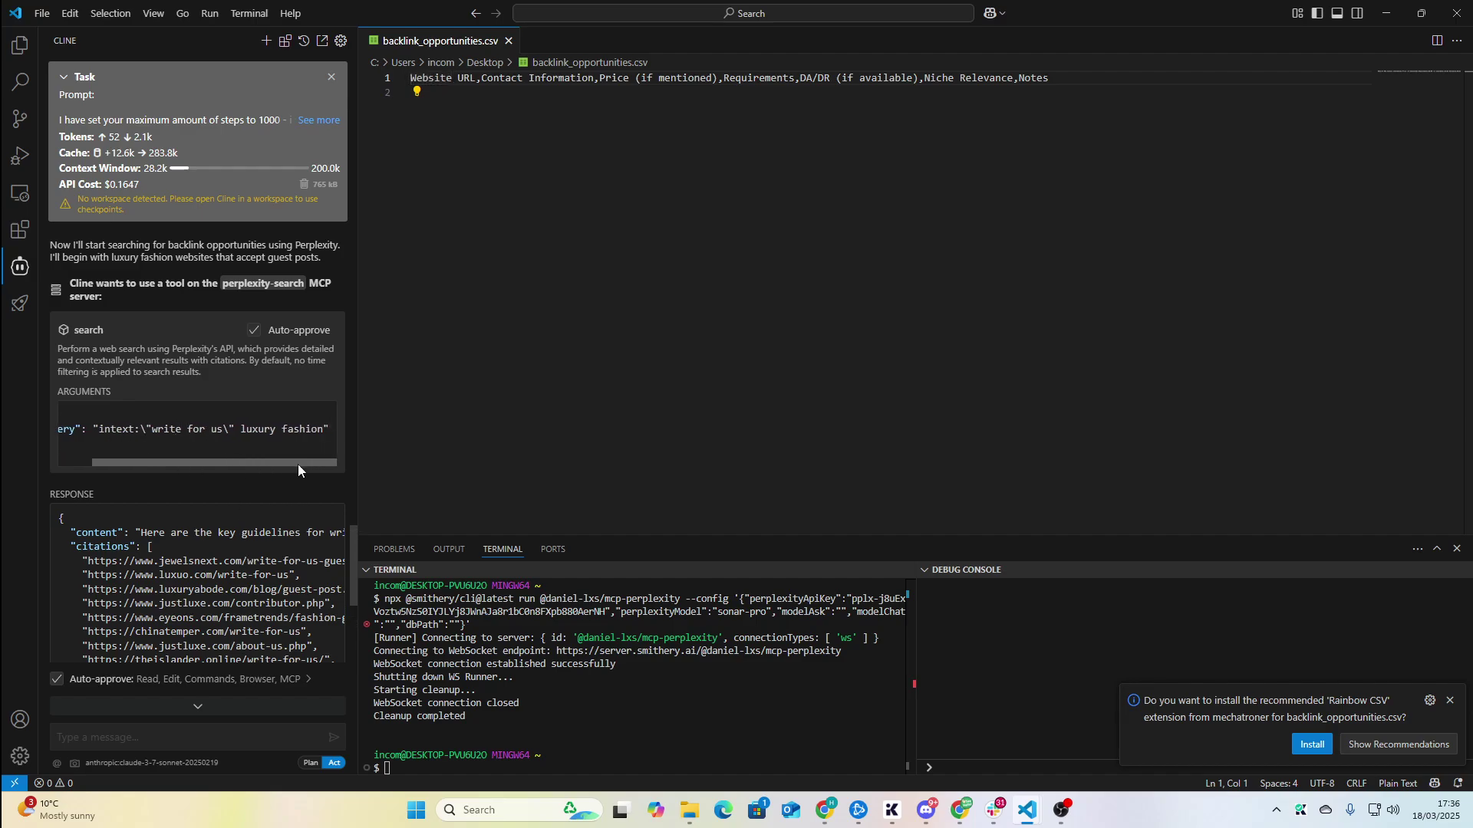
scroll(232, 551, "down", 2)
left_click_drag(156, 527, 236, 562)
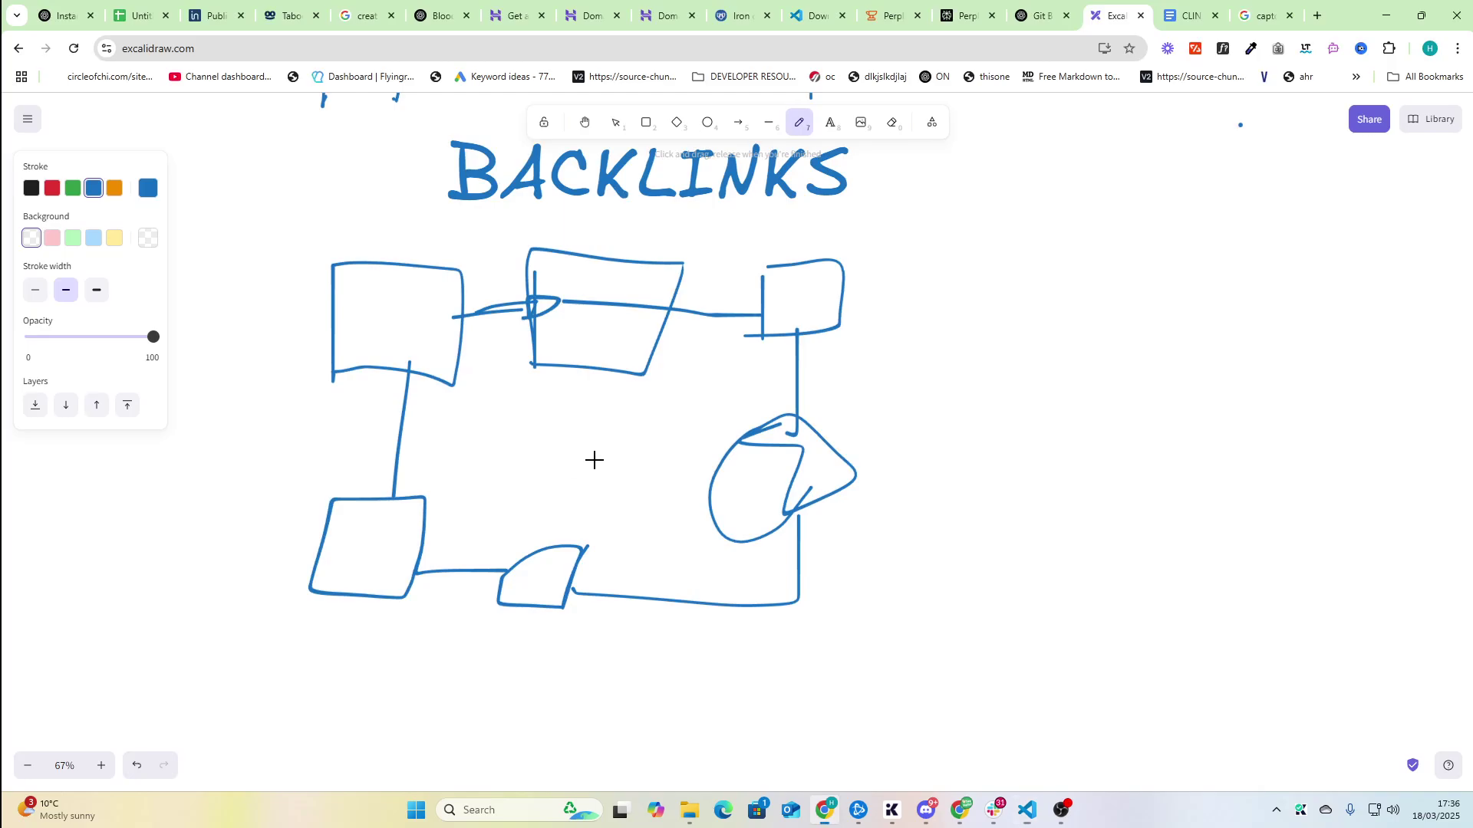
Draw a row of three connected boxes at right and add strokes beside the diamond
left_click_drag(993, 243, 995, 335)
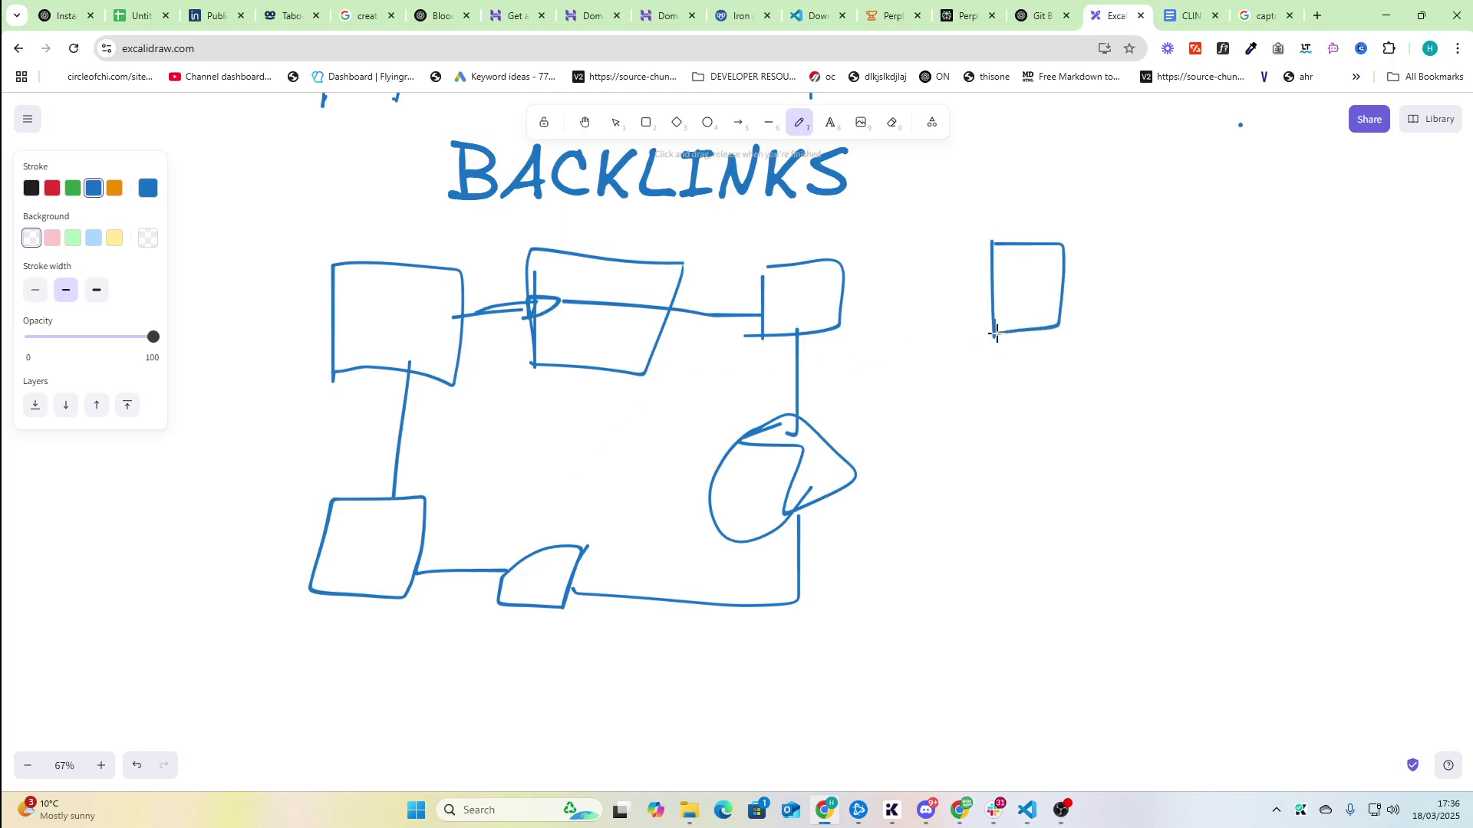
mouse_move(1067, 276)
left_mouse_down()
mouse_move(1151, 274)
mouse_move(1213, 315)
mouse_move(1141, 331)
left_mouse_up()
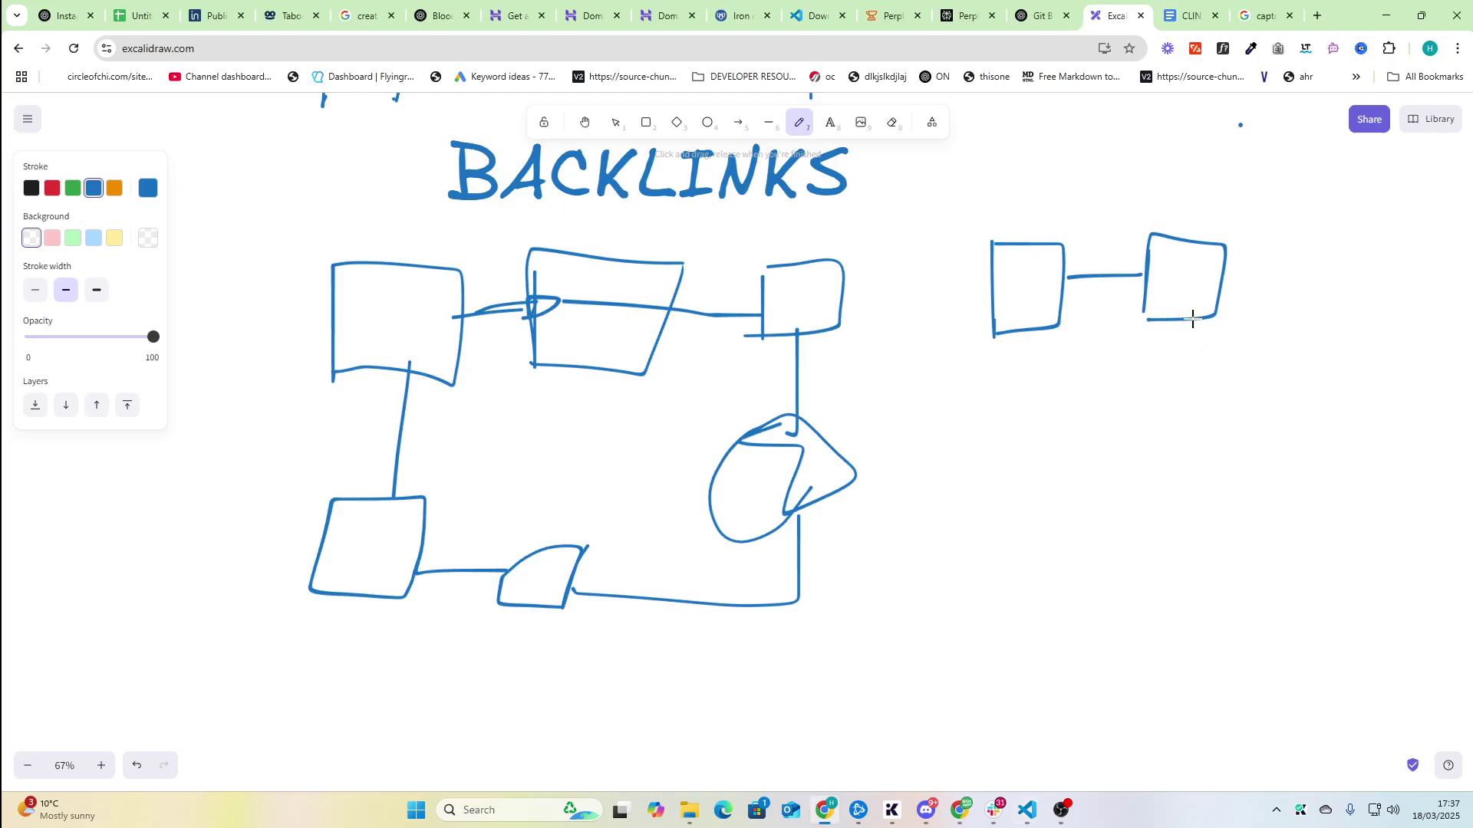
mouse_move(1217, 273)
left_mouse_down()
mouse_move(1267, 266)
mouse_move(1285, 301)
left_mouse_up()
left_click_drag(1290, 231, 1310, 301)
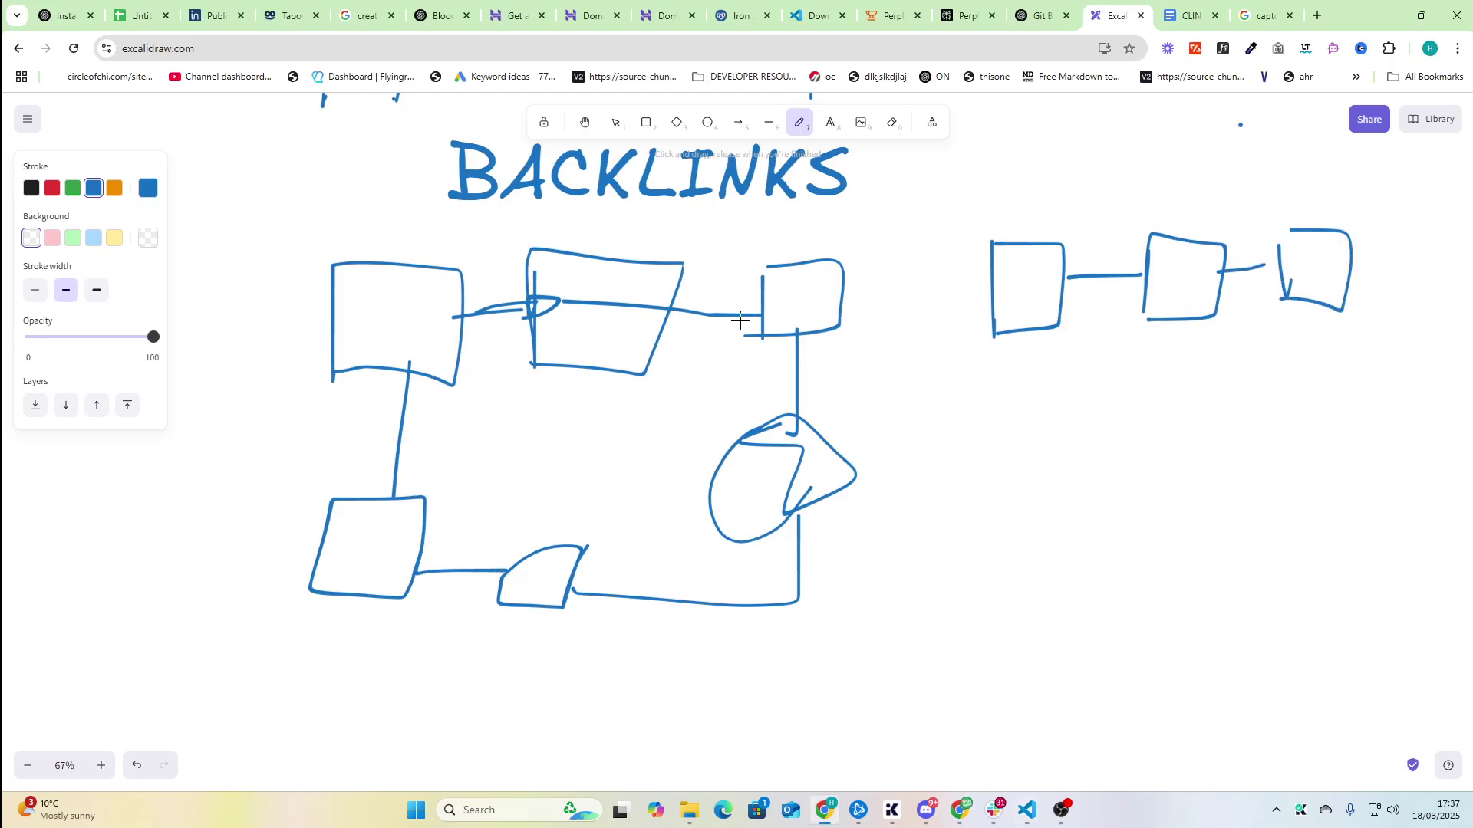
left_click_drag(888, 350, 871, 451)
left_click_drag(850, 380, 857, 422)
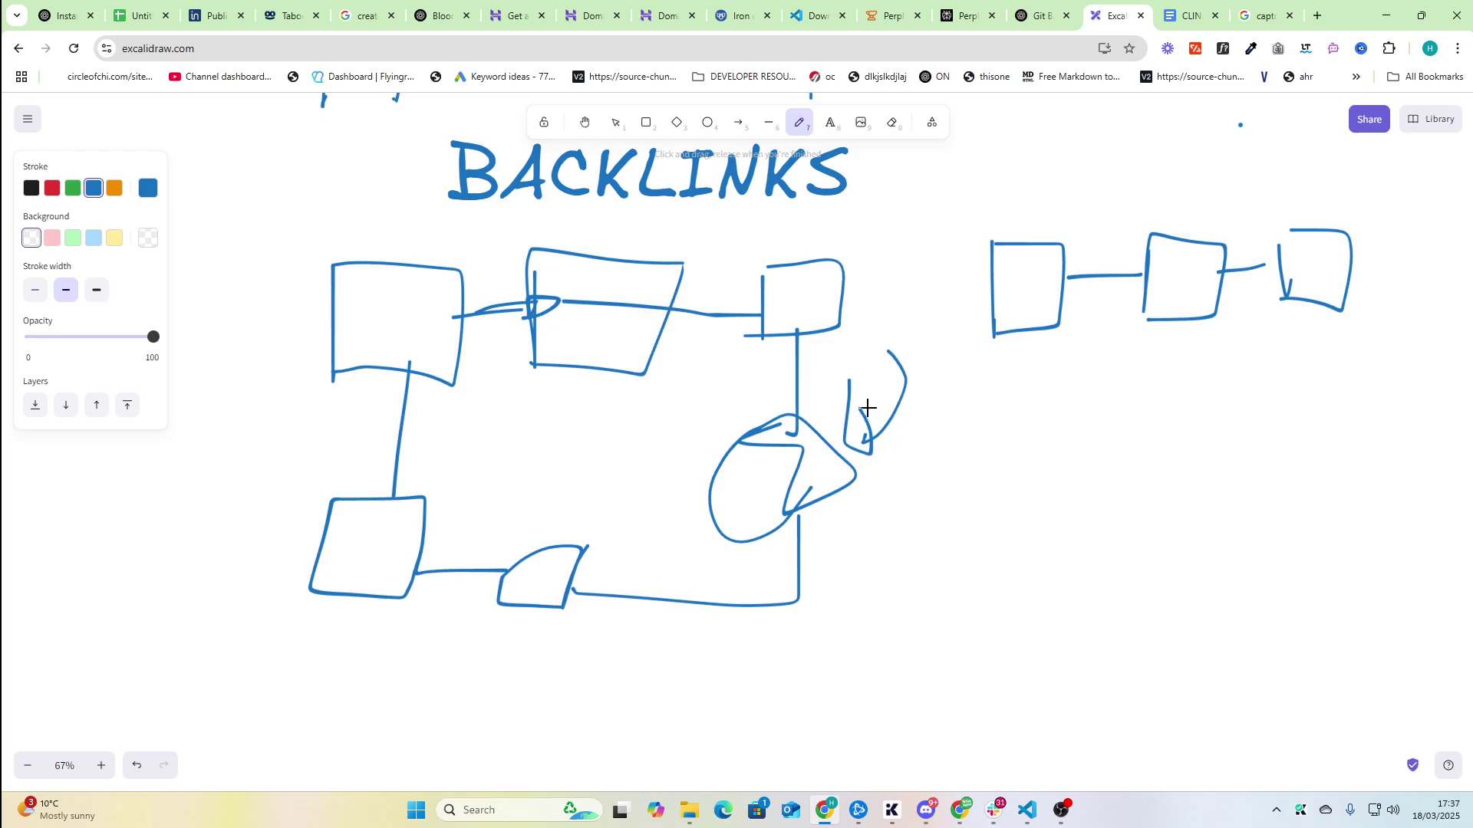
scroll(954, 378, "up", 3)
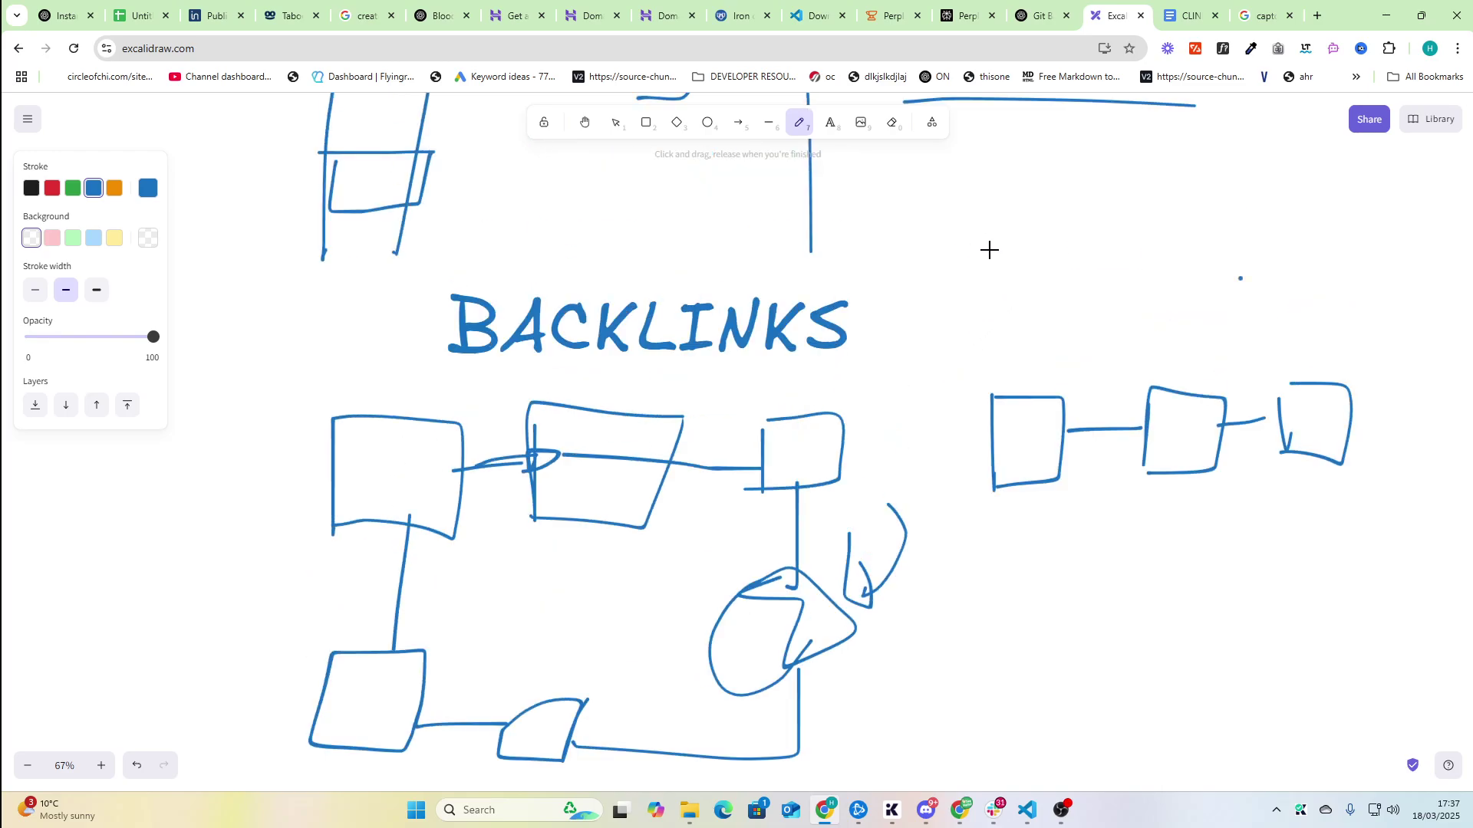
scroll(995, 219, "up", 1)
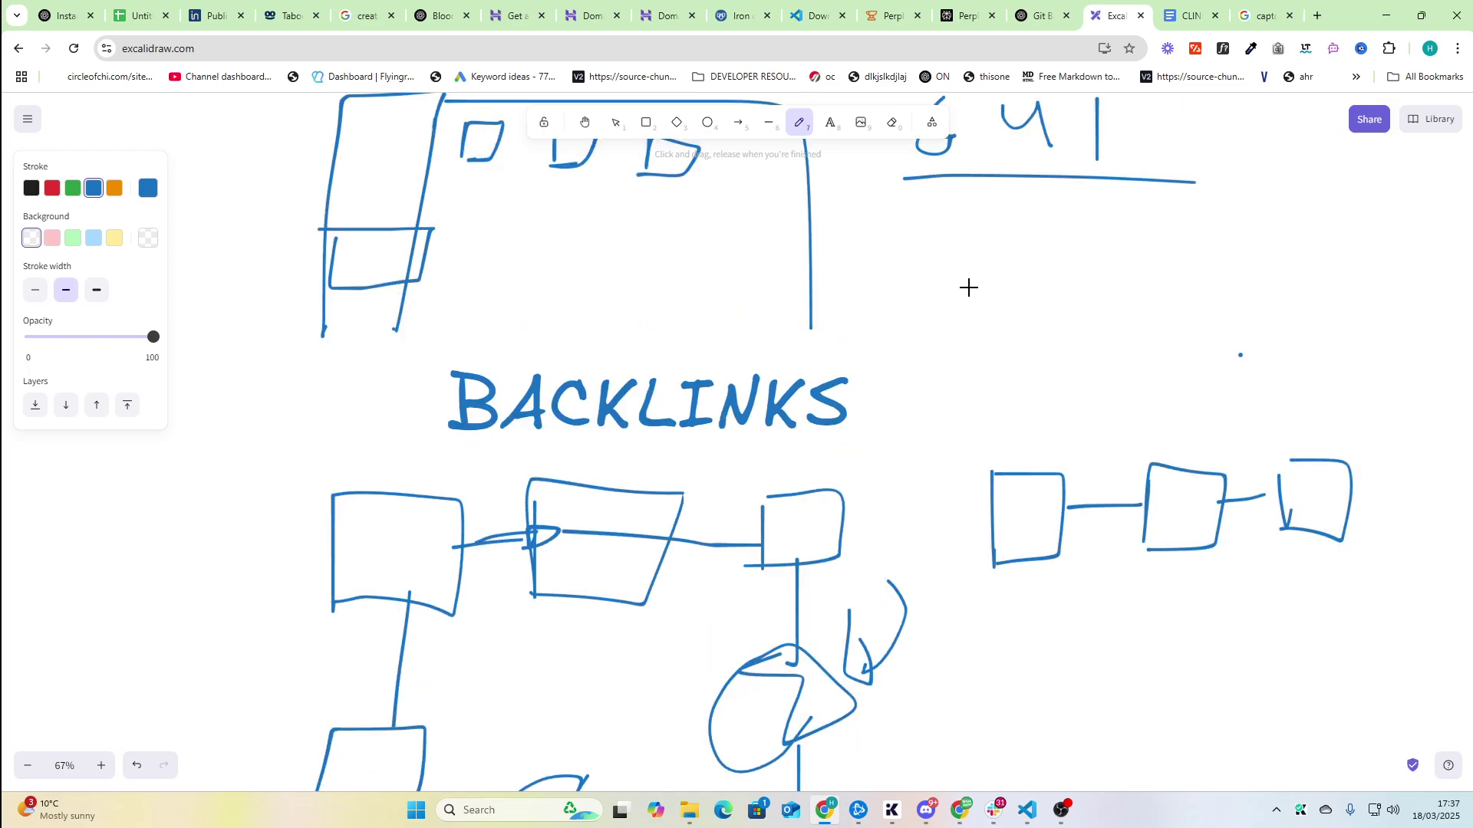
Begin handwriting the 'Portfolio' label above the new row of boxes
mouse_move(914, 335)
left_mouse_down()
mouse_move(938, 263)
mouse_move(920, 295)
mouse_move(990, 296)
left_mouse_up()
left_click_drag(1020, 274, 1020, 291)
mouse_move(1008, 288)
left_mouse_down()
mouse_move(1032, 285)
mouse_move(1038, 334)
mouse_move(1053, 294)
mouse_move(1122, 317)
mouse_move(1136, 291)
left_mouse_up()
Finish and underline the handwritten 'Portfolio' label, with an arrow below it
left_click(1124, 274)
left_click_drag(910, 355, 881, 358)
left_click_drag(1121, 349, 1185, 346)
mouse_move(929, 370)
left_mouse_down()
mouse_move(987, 420)
mouse_move(985, 440)
left_mouse_up()
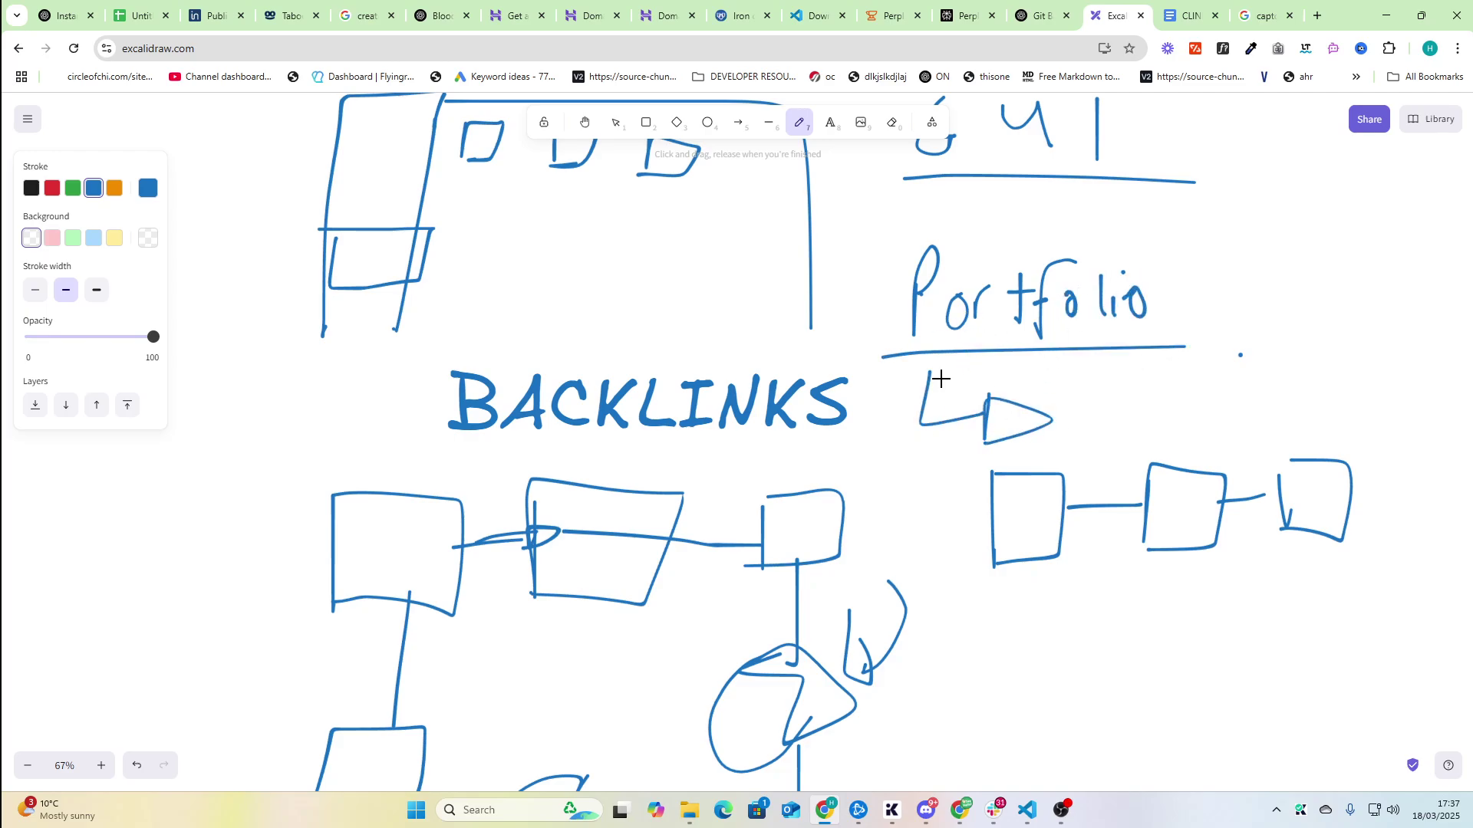
After a glance at VS Code, draw connectors from the Portfolio arrow to the boxes
key("alt+Tab")
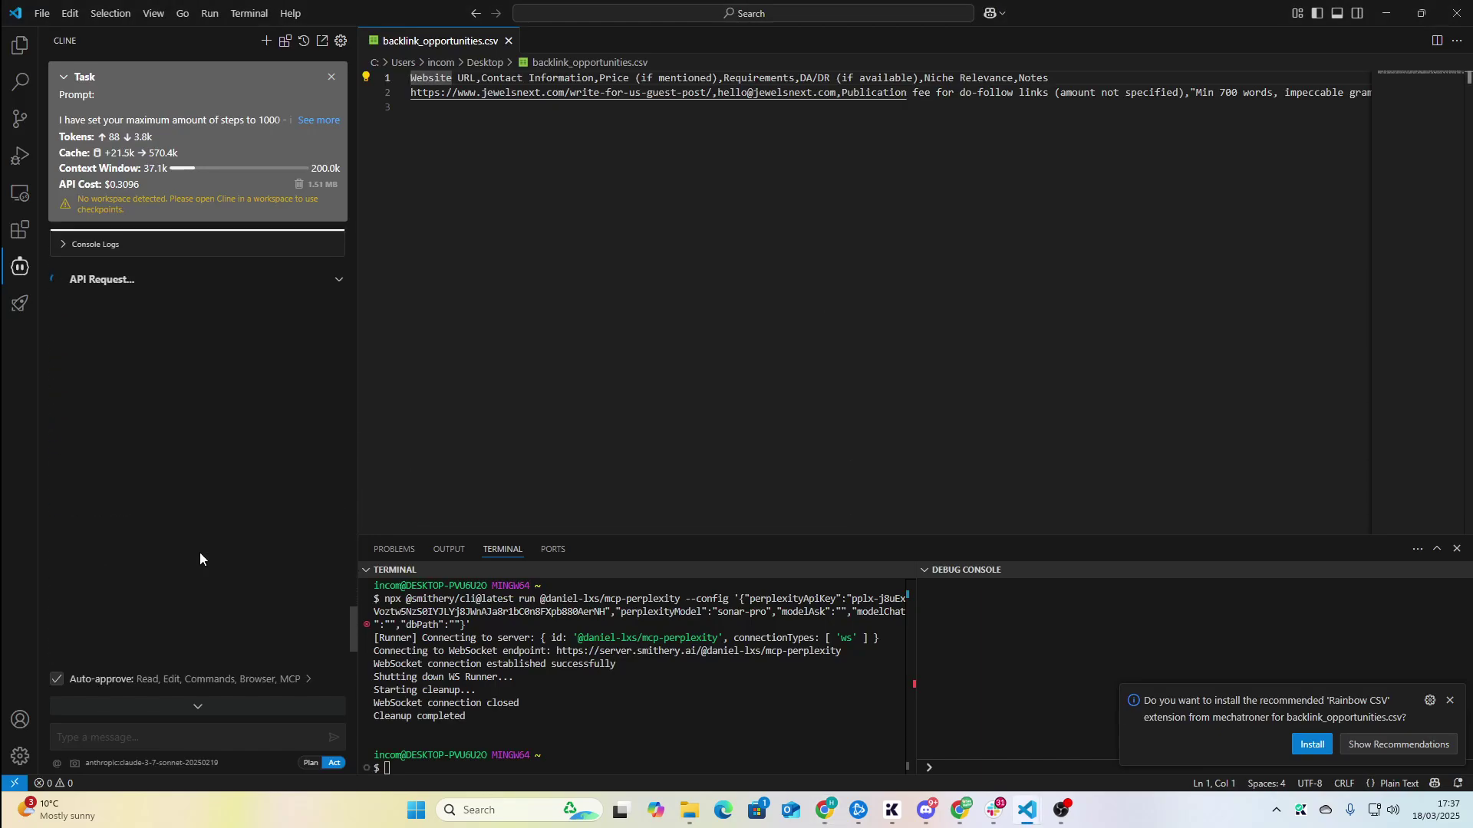
key("alt+Tab")
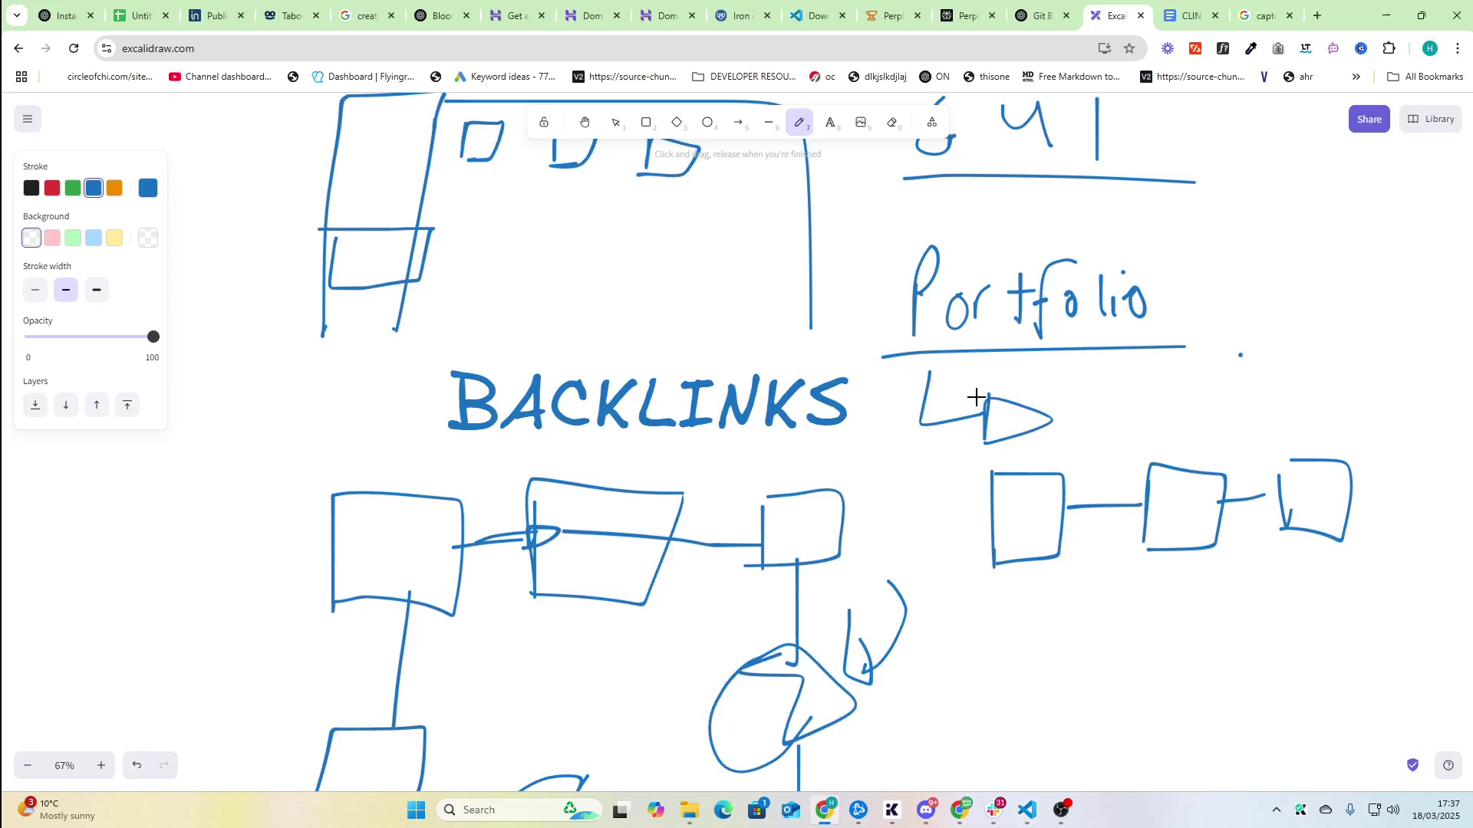
mouse_move(1094, 371)
left_mouse_down()
mouse_move(1094, 453)
mouse_move(1242, 430)
mouse_move(1210, 435)
left_mouse_up()
mouse_move(1302, 378)
left_mouse_down()
mouse_move(1300, 422)
mouse_move(1285, 421)
mouse_move(1308, 421)
left_mouse_up()
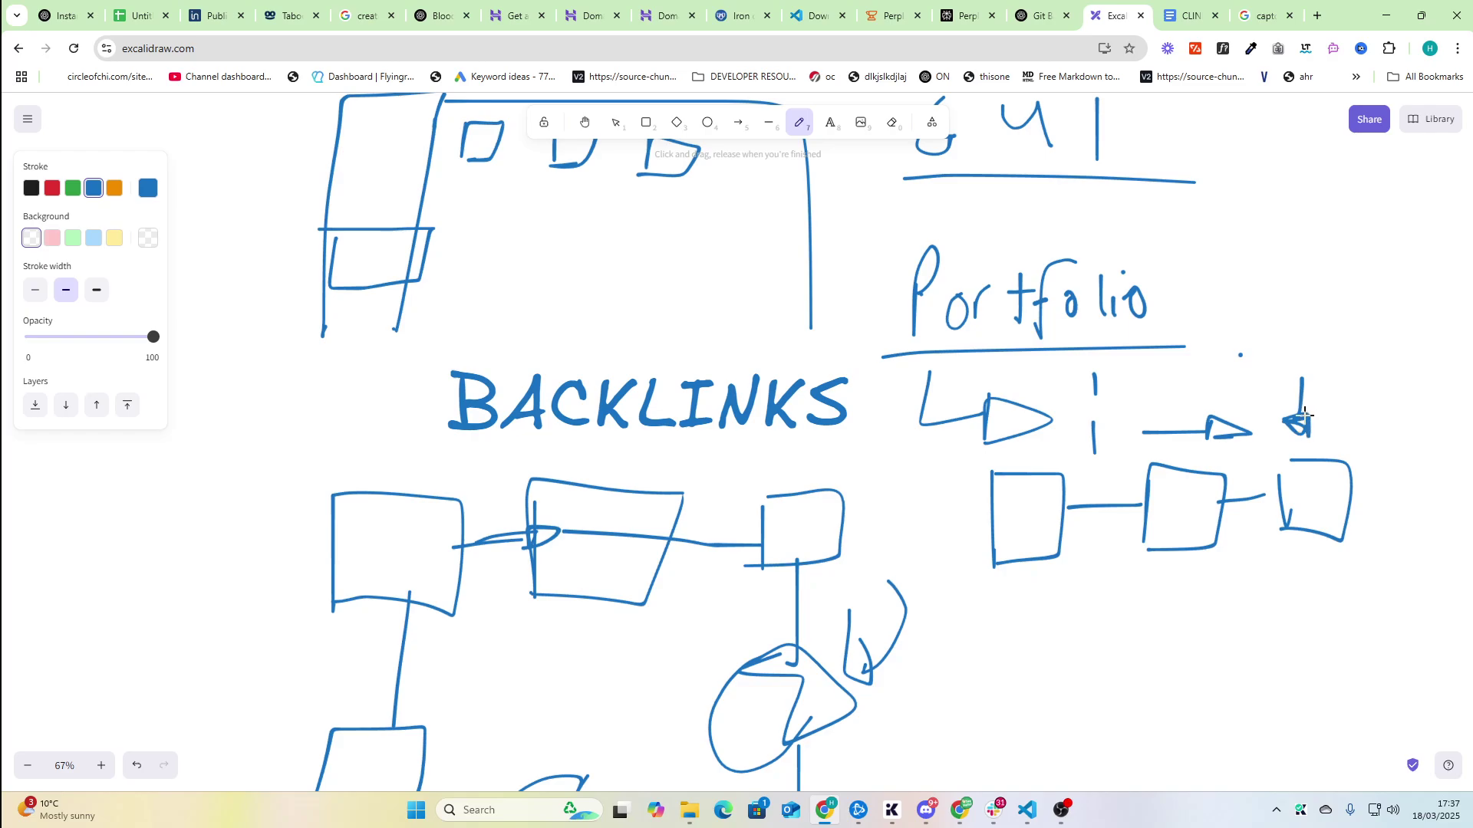
mouse_move(1300, 435)
left_mouse_down()
mouse_move(1304, 494)
mouse_move(1240, 503)
left_mouse_up()
mouse_move(1251, 504)
left_mouse_down()
mouse_move(1039, 517)
mouse_move(1019, 638)
left_mouse_up()
scroll(1020, 637, "down", 3)
scroll(1002, 530, "down", 2)
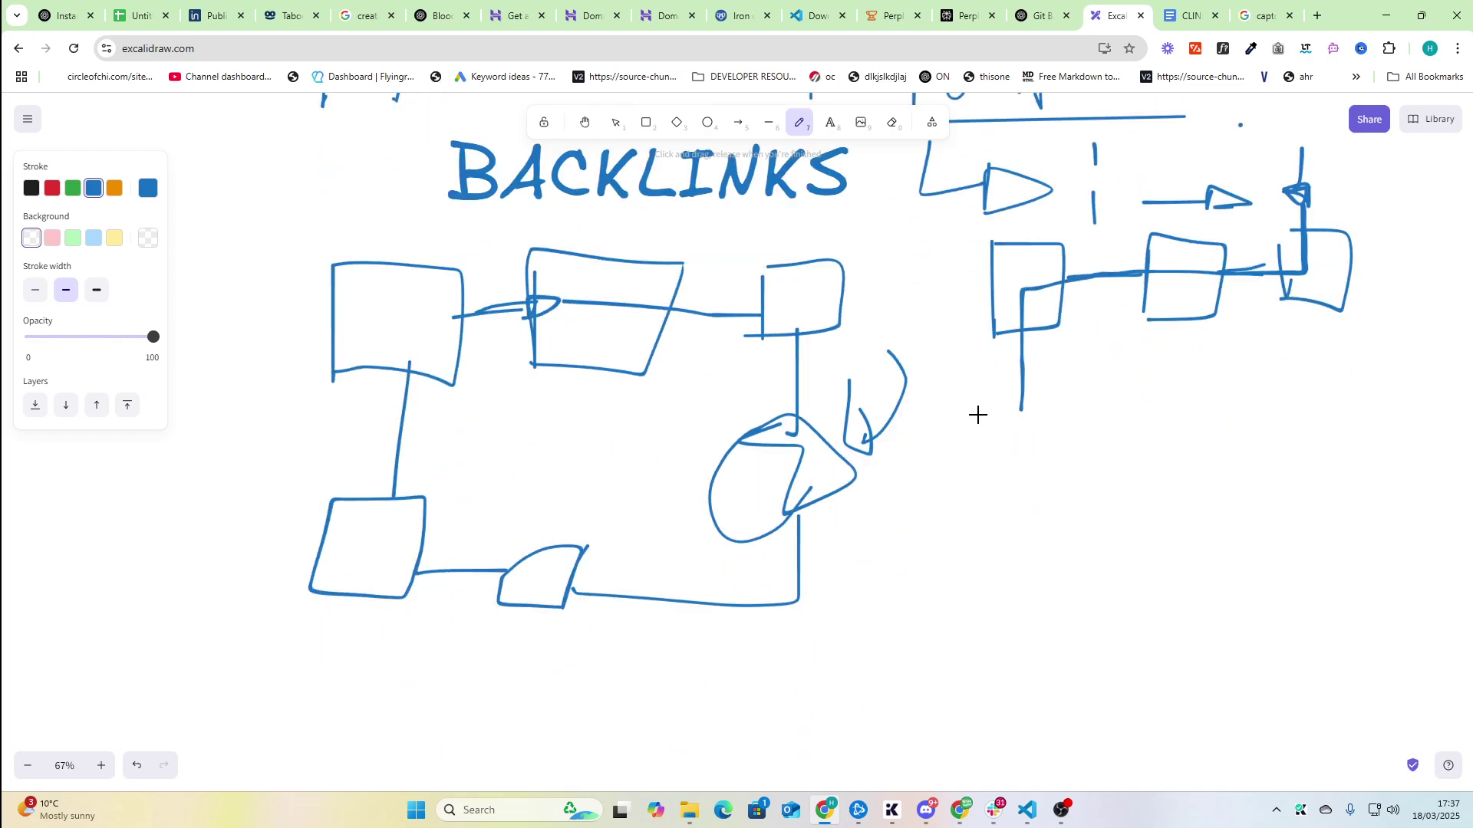
Sketch a large framed box beneath the row of boxes
key("alt+Tab")
key("alt+Tab")
mouse_move(980, 410)
left_mouse_down()
mouse_move(1104, 412)
mouse_move(1123, 394)
mouse_move(1116, 518)
mouse_move(902, 527)
left_mouse_up()
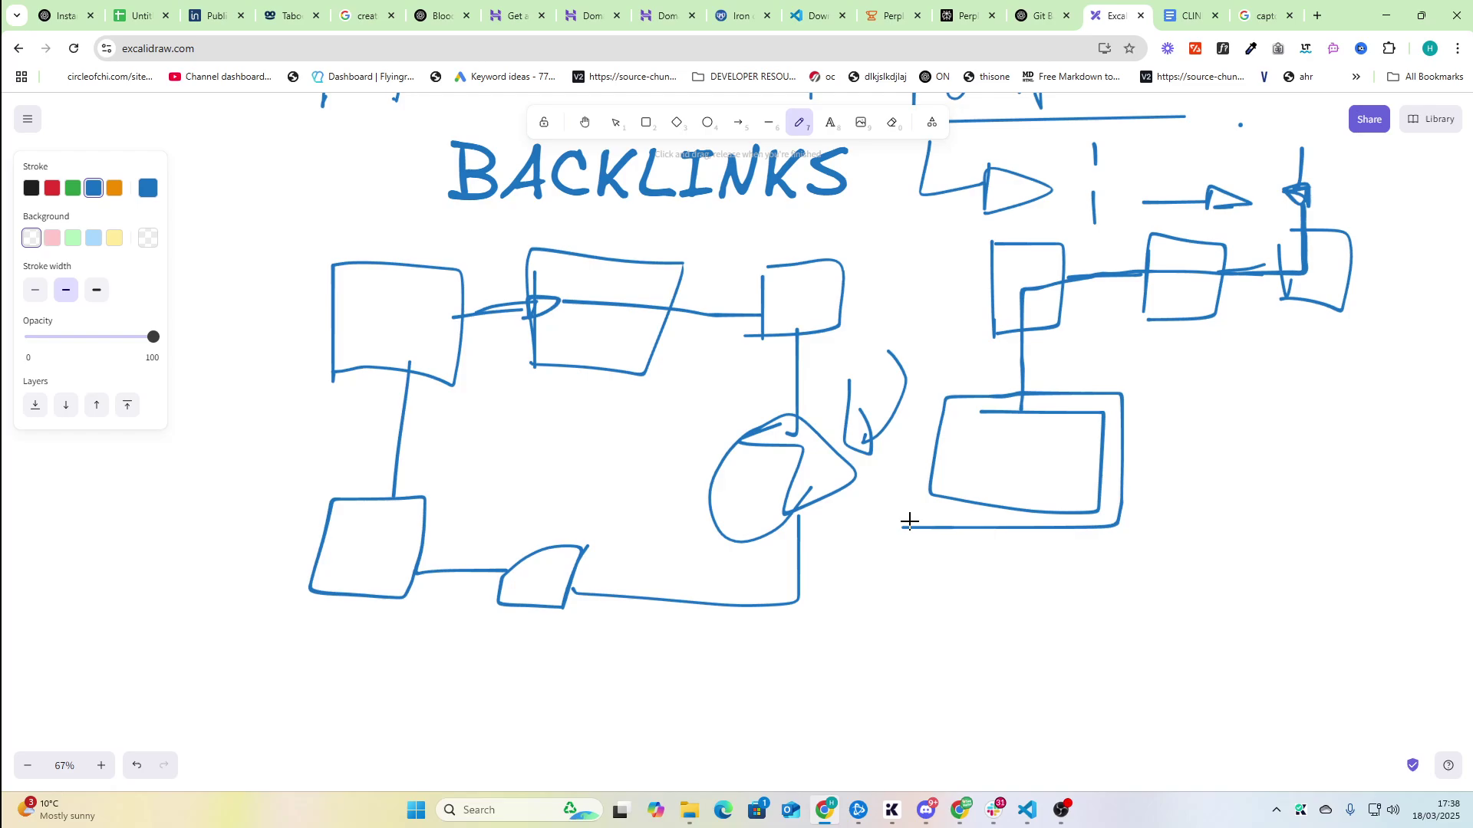
scroll(1028, 388, "up", 2)
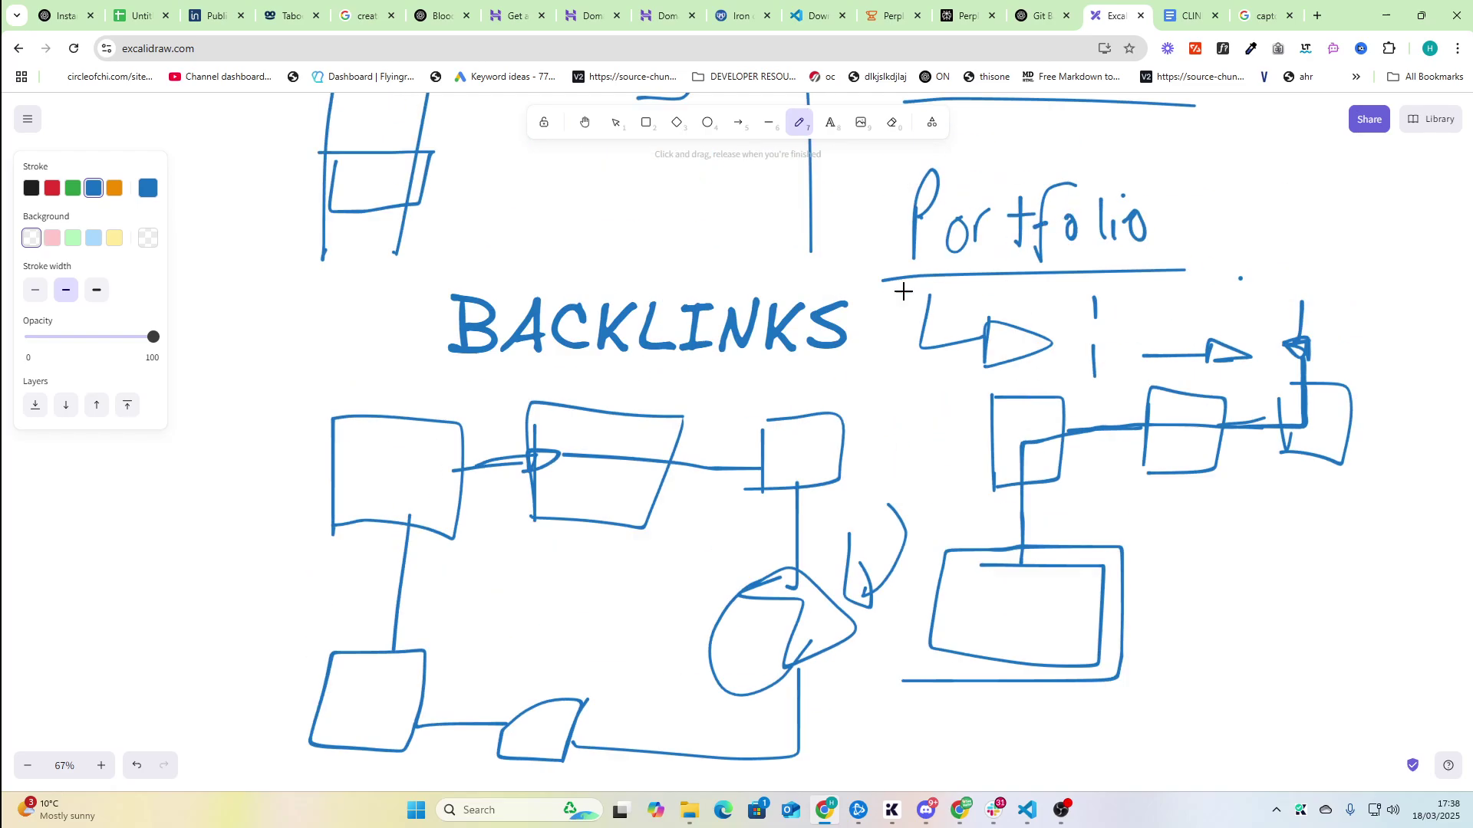
scroll(891, 299, "up", 1)
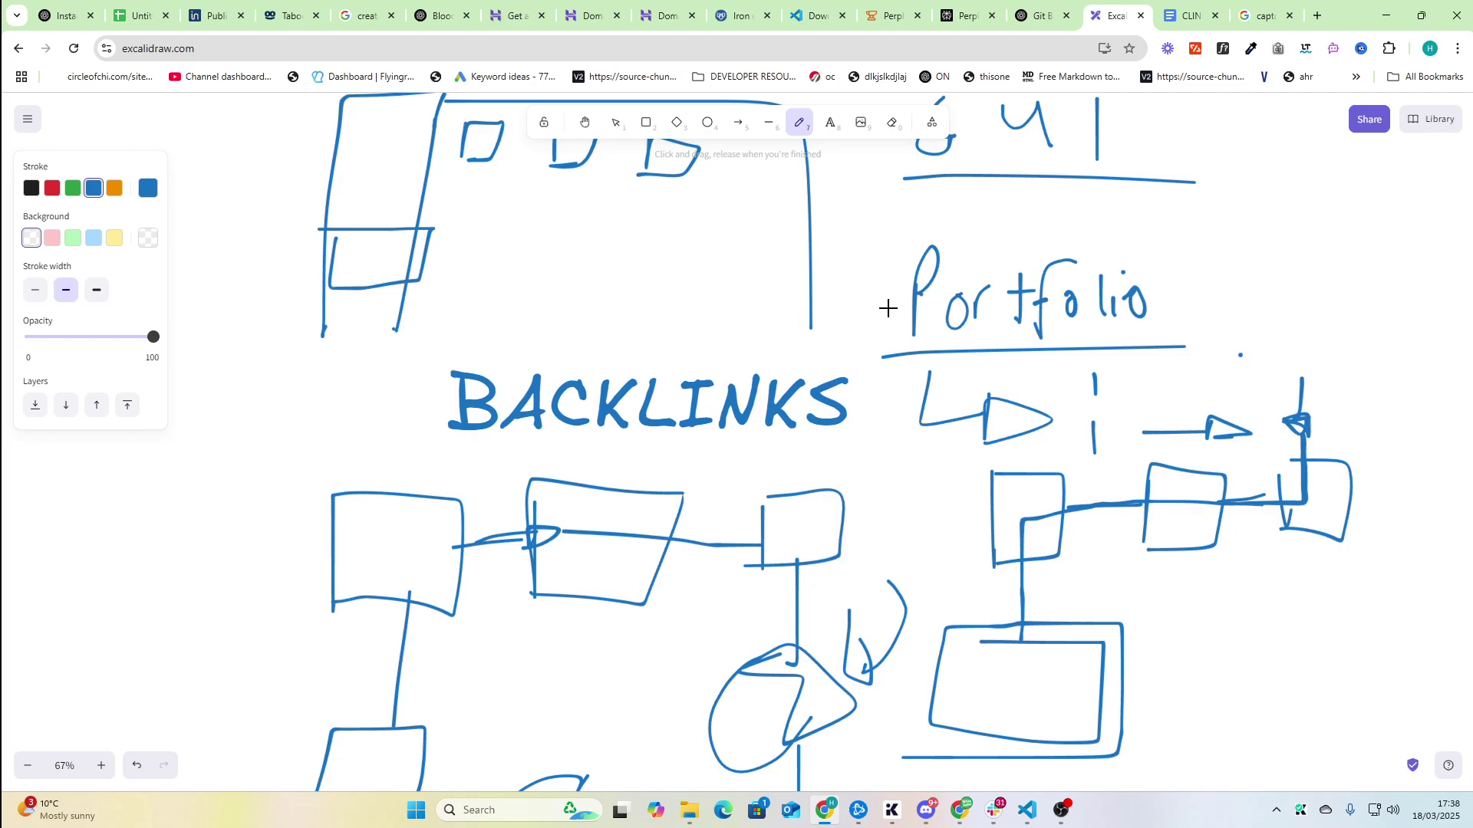
scroll(821, 355, "up", 1)
scroll(823, 378, "up", 2)
scroll(822, 378, "up", 2)
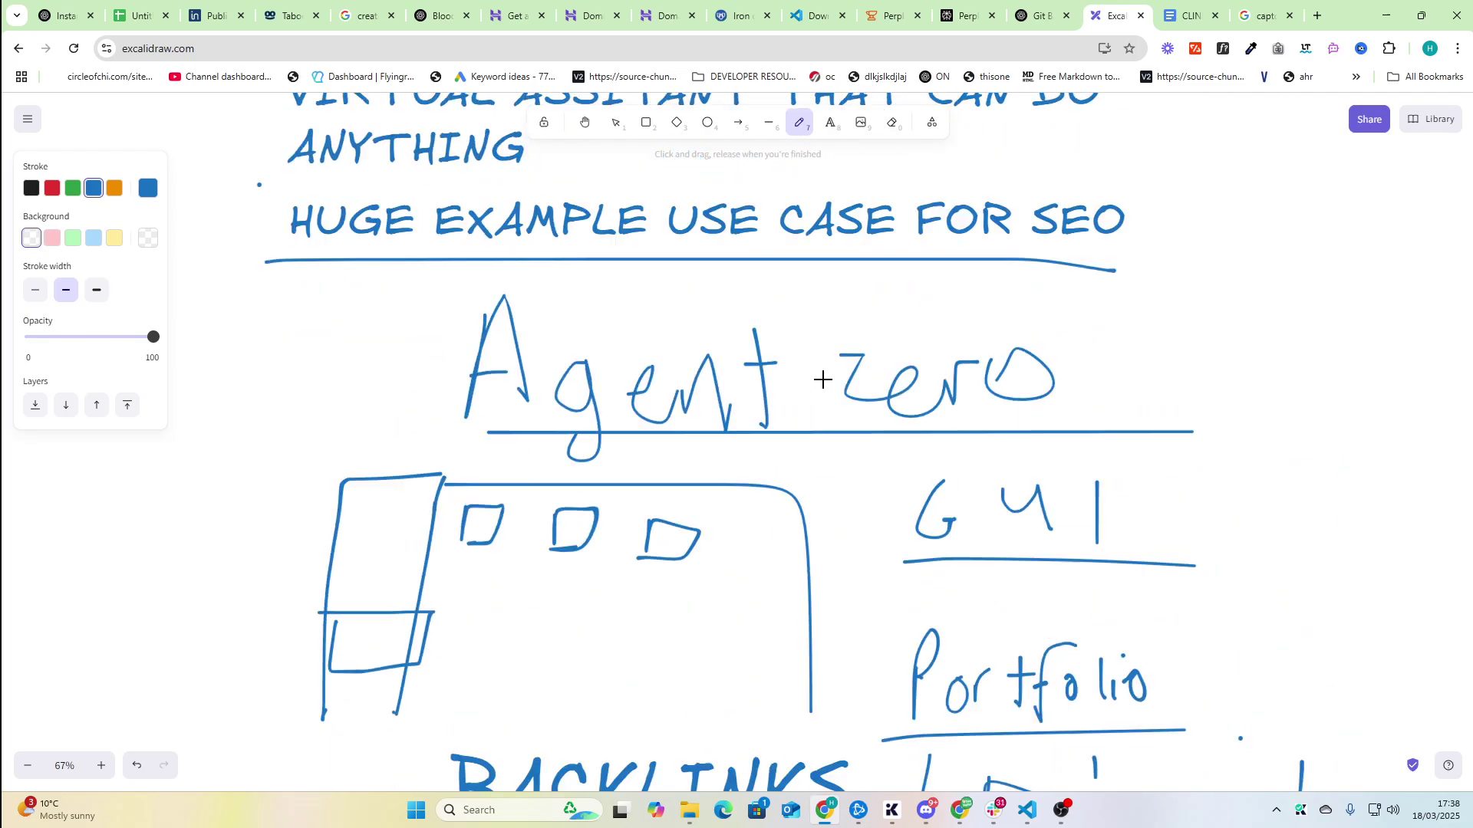
scroll(823, 379, "down", 5)
scroll(823, 378, "down", 3)
scroll(823, 378, "down", 1)
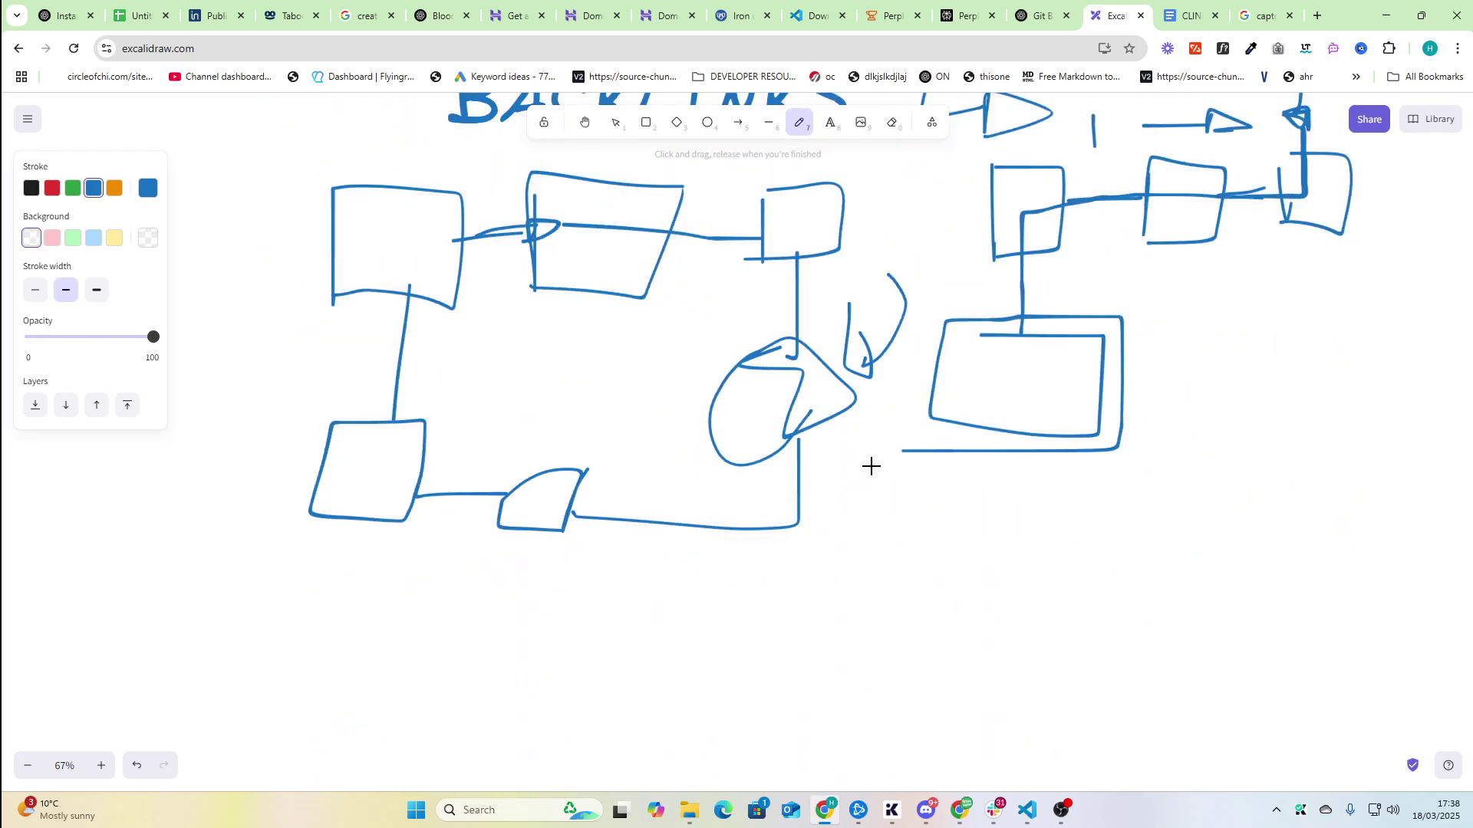
mouse_move(902, 451)
left_mouse_down()
mouse_move(1154, 521)
mouse_move(845, 513)
mouse_move(841, 408)
left_mouse_up()
key("alt+Tab")
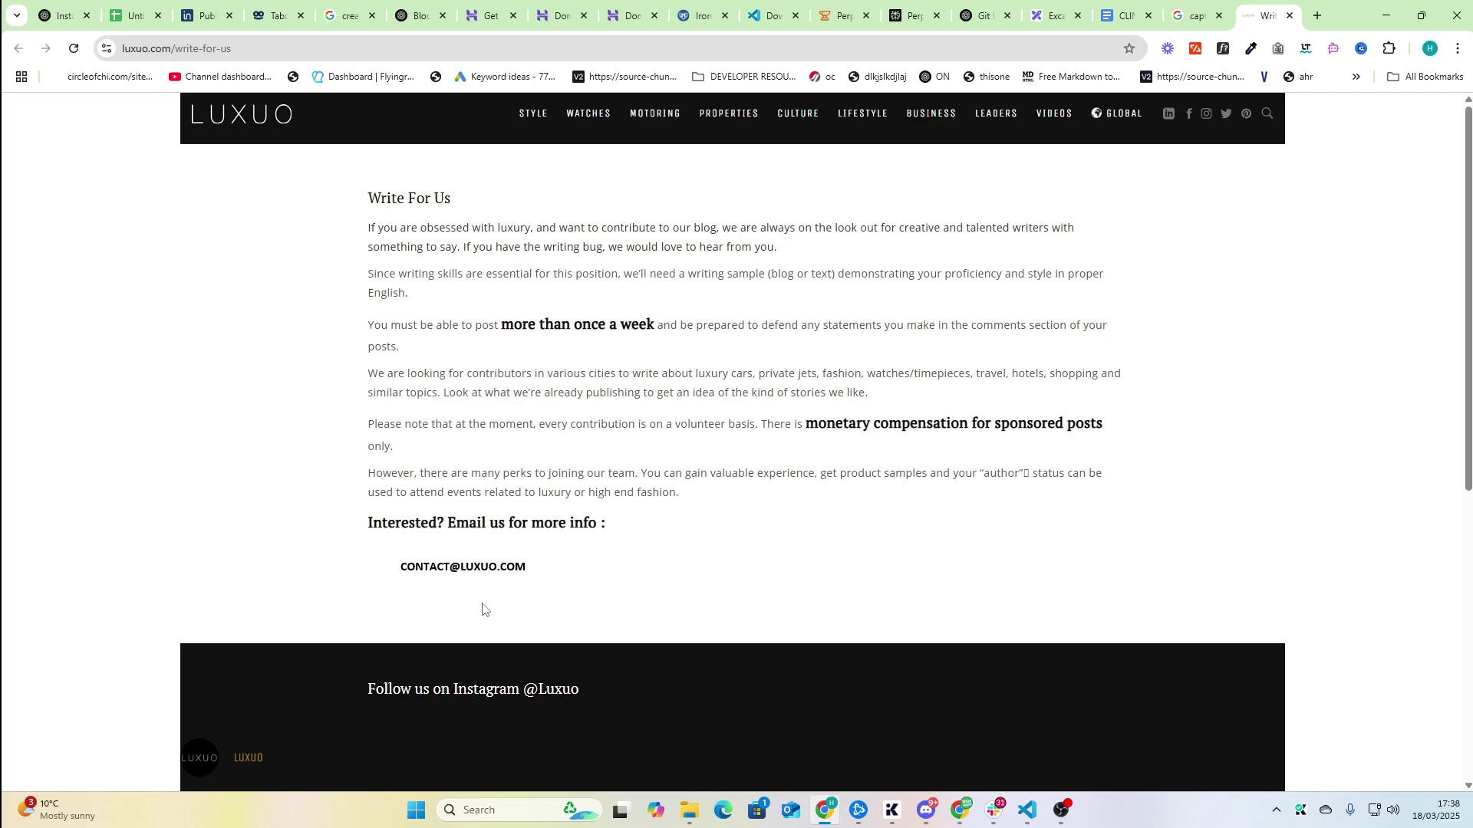
key("alt+Tab")
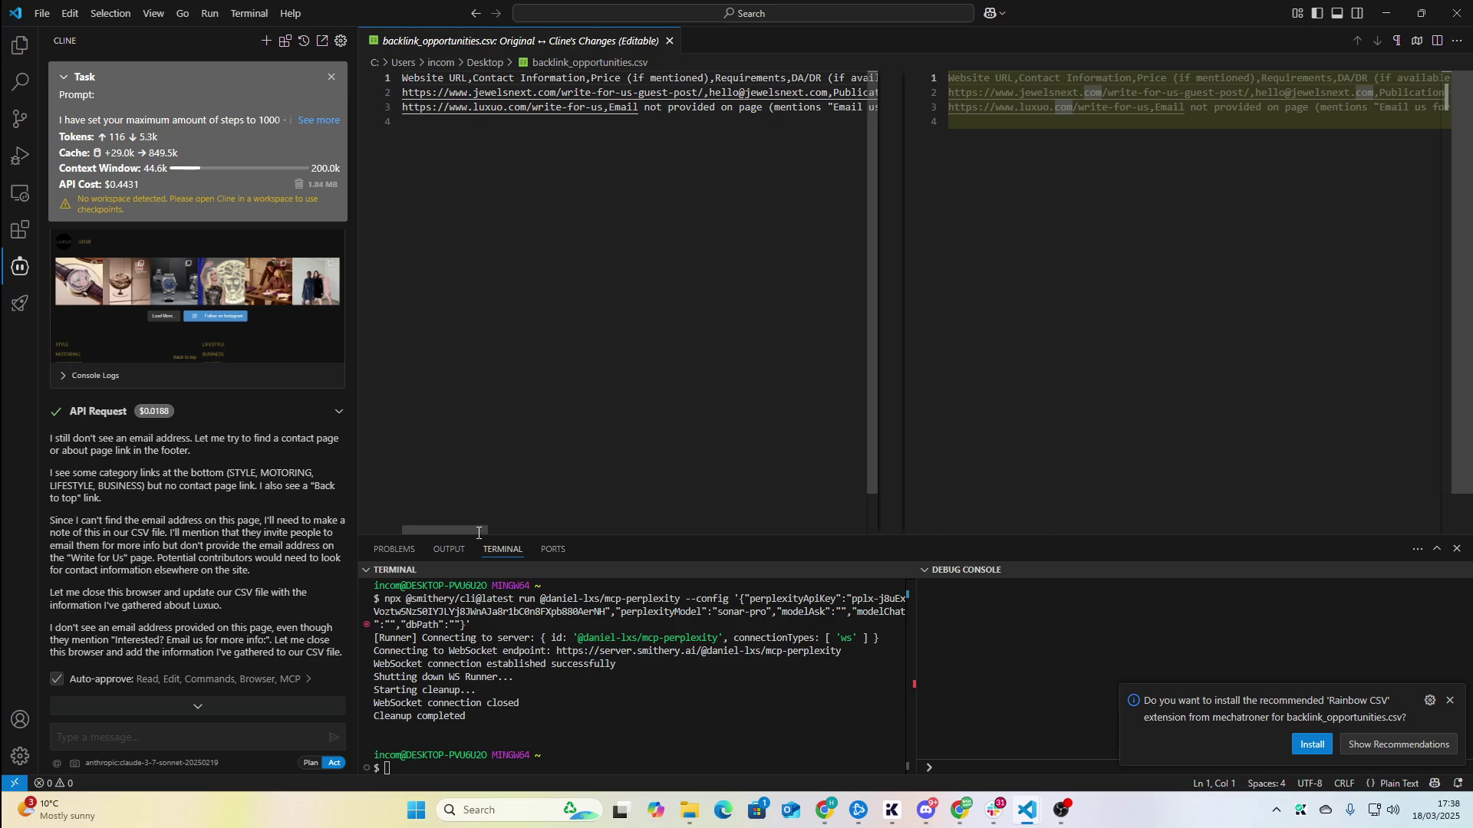
mouse_move(477, 530)
left_mouse_down()
mouse_move(582, 529)
mouse_move(251, 539)
left_mouse_up()
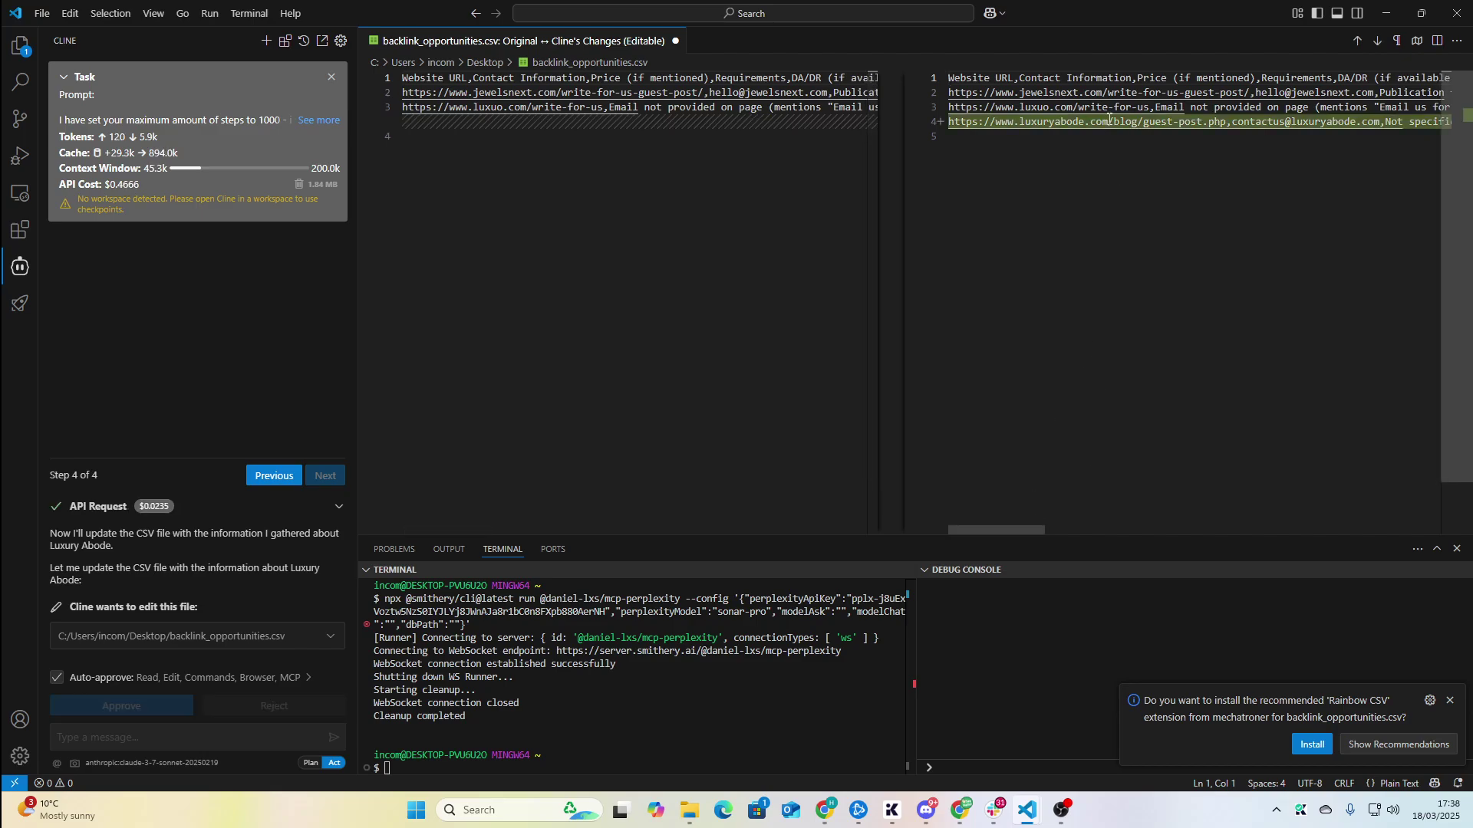
Open the Luxury Abode link and correct its address to guest-post.php
left_click(1108, 120, "ctrl")
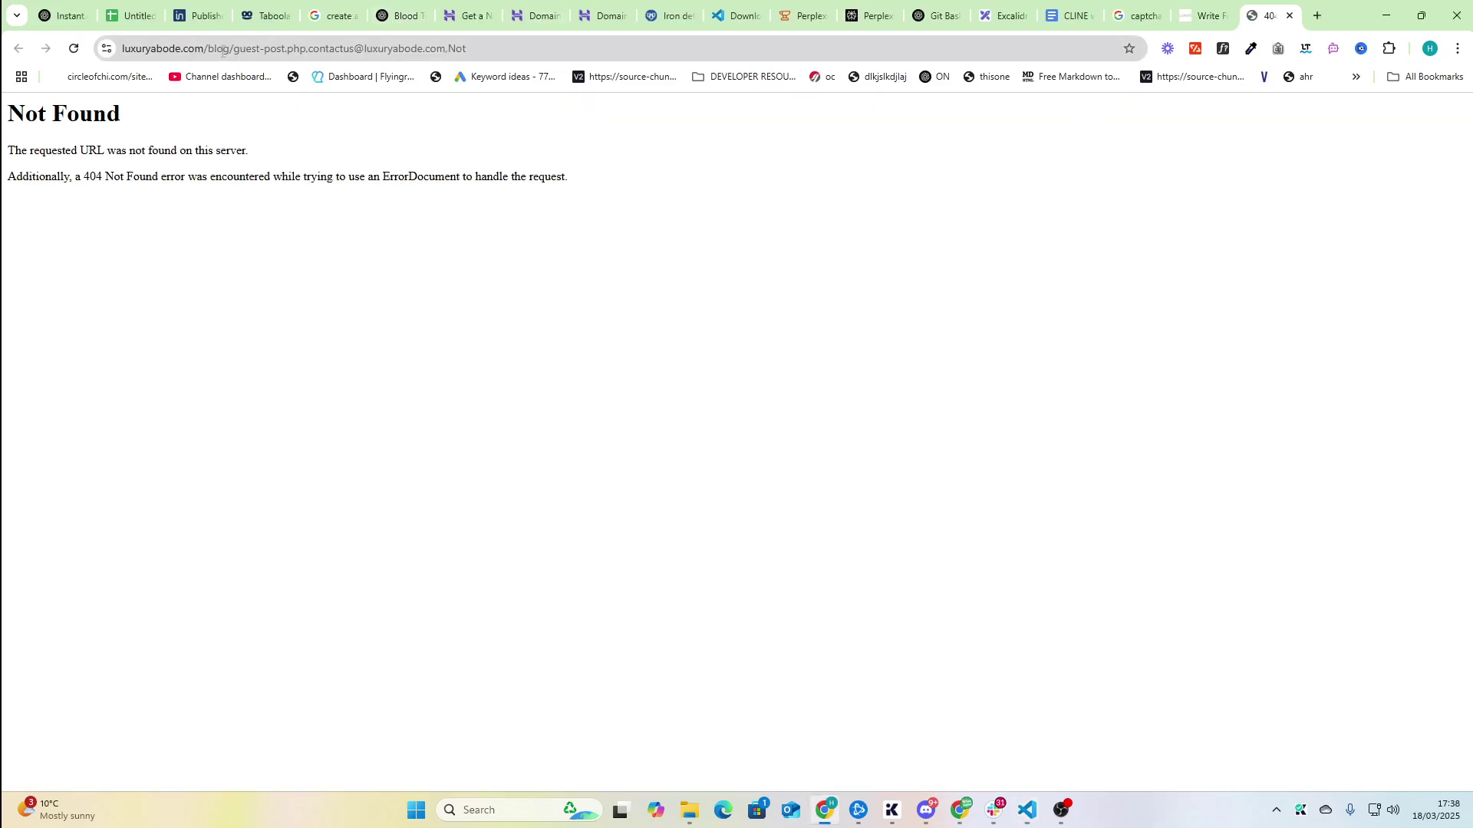
left_click_drag(356, 49, 542, 48)
key("BackSpace")
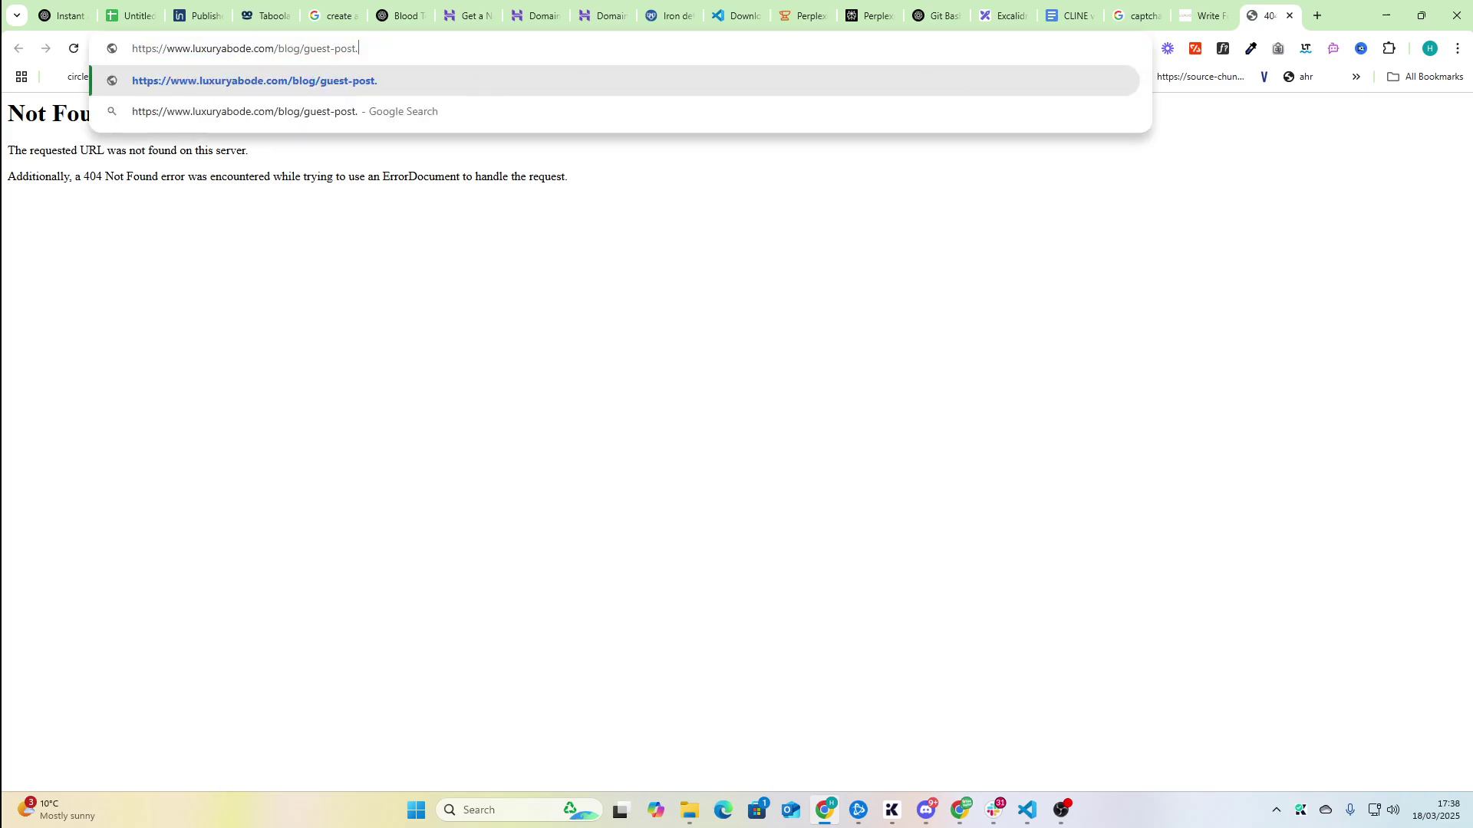
type("php")
key("Return")
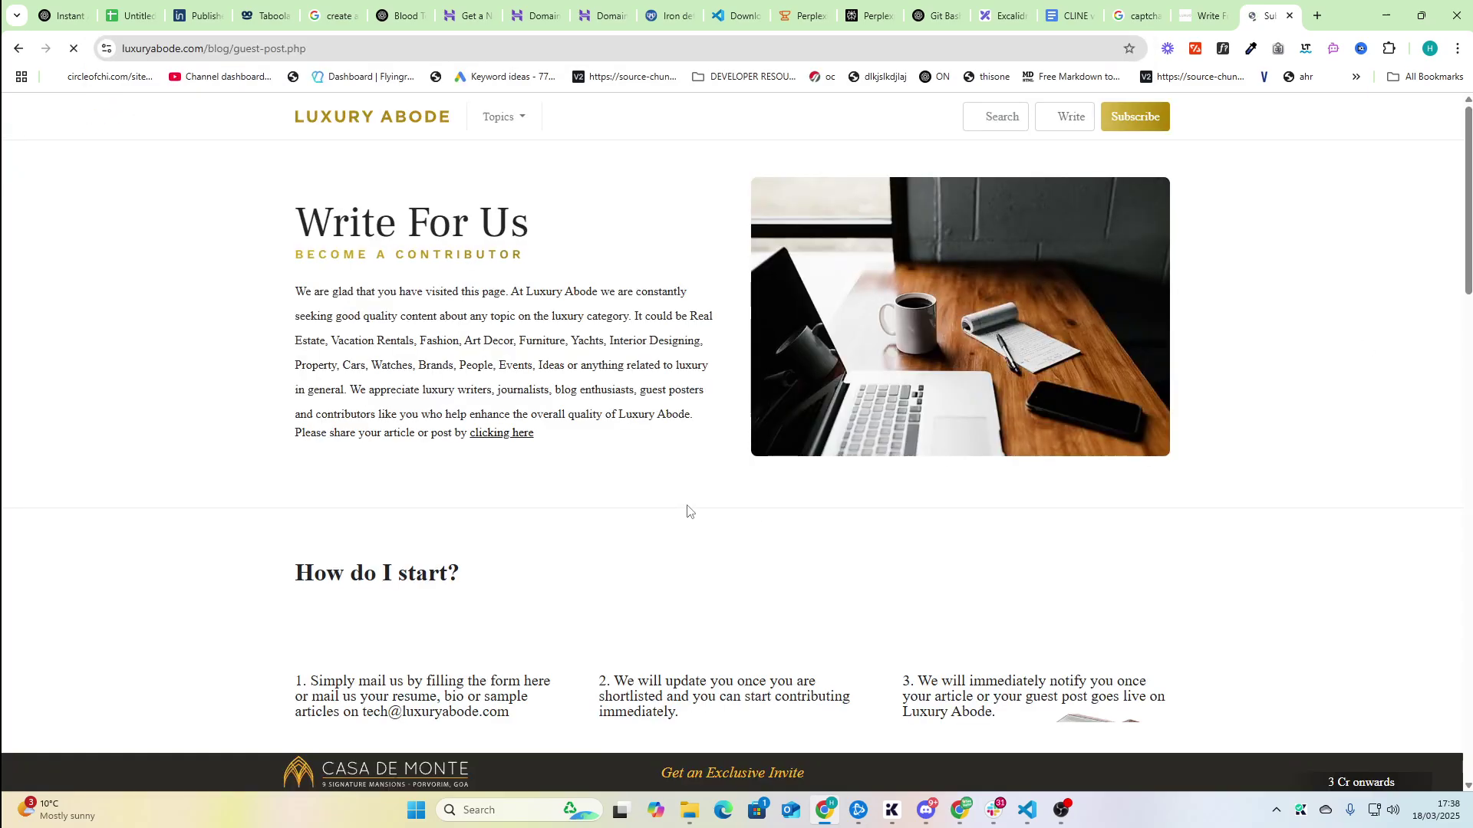
After checking Cline's progress, jump to the Luxury Abode contributor application section
key("alt+Tab")
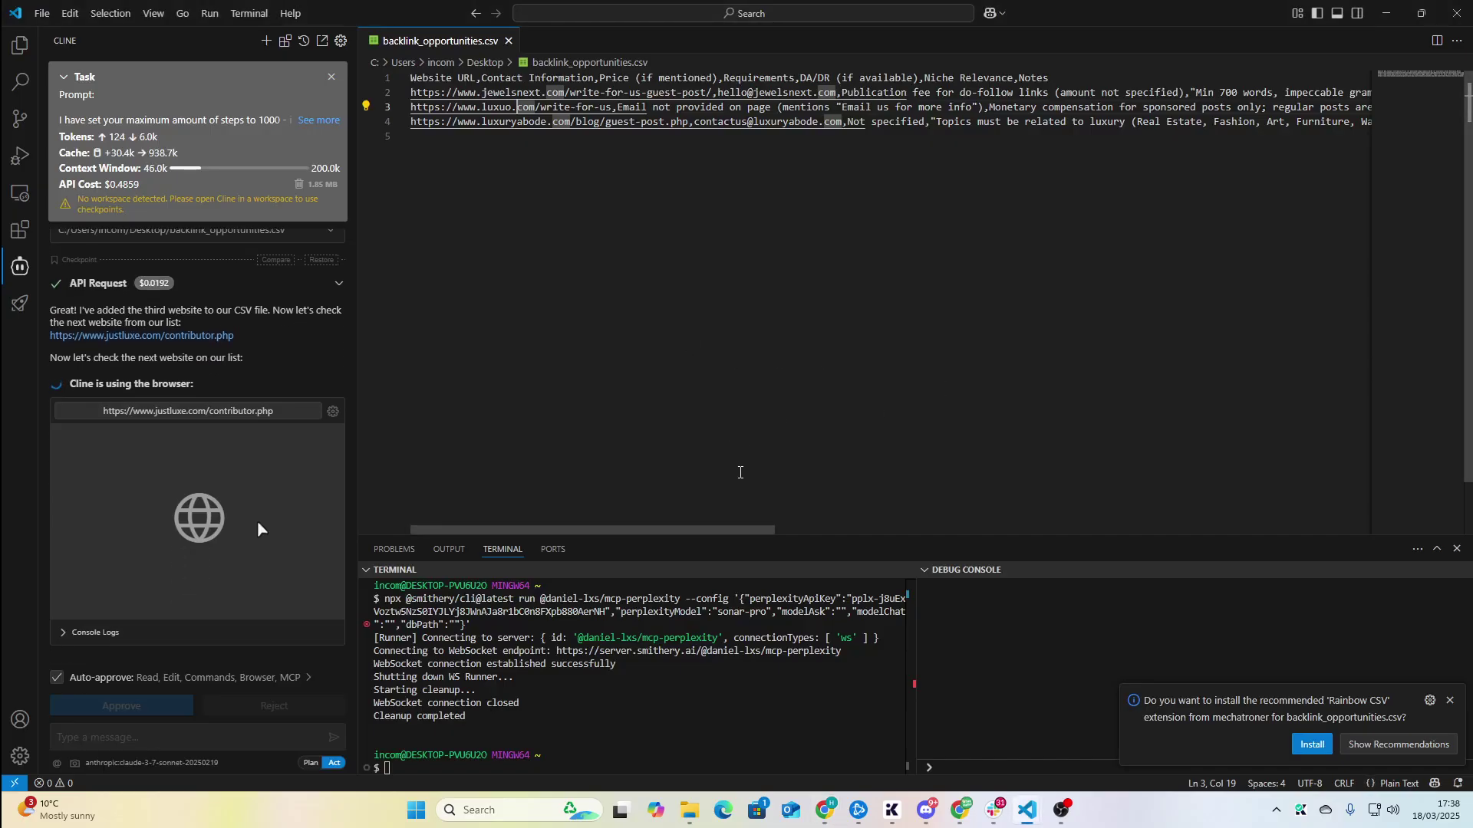
key("alt+Tab")
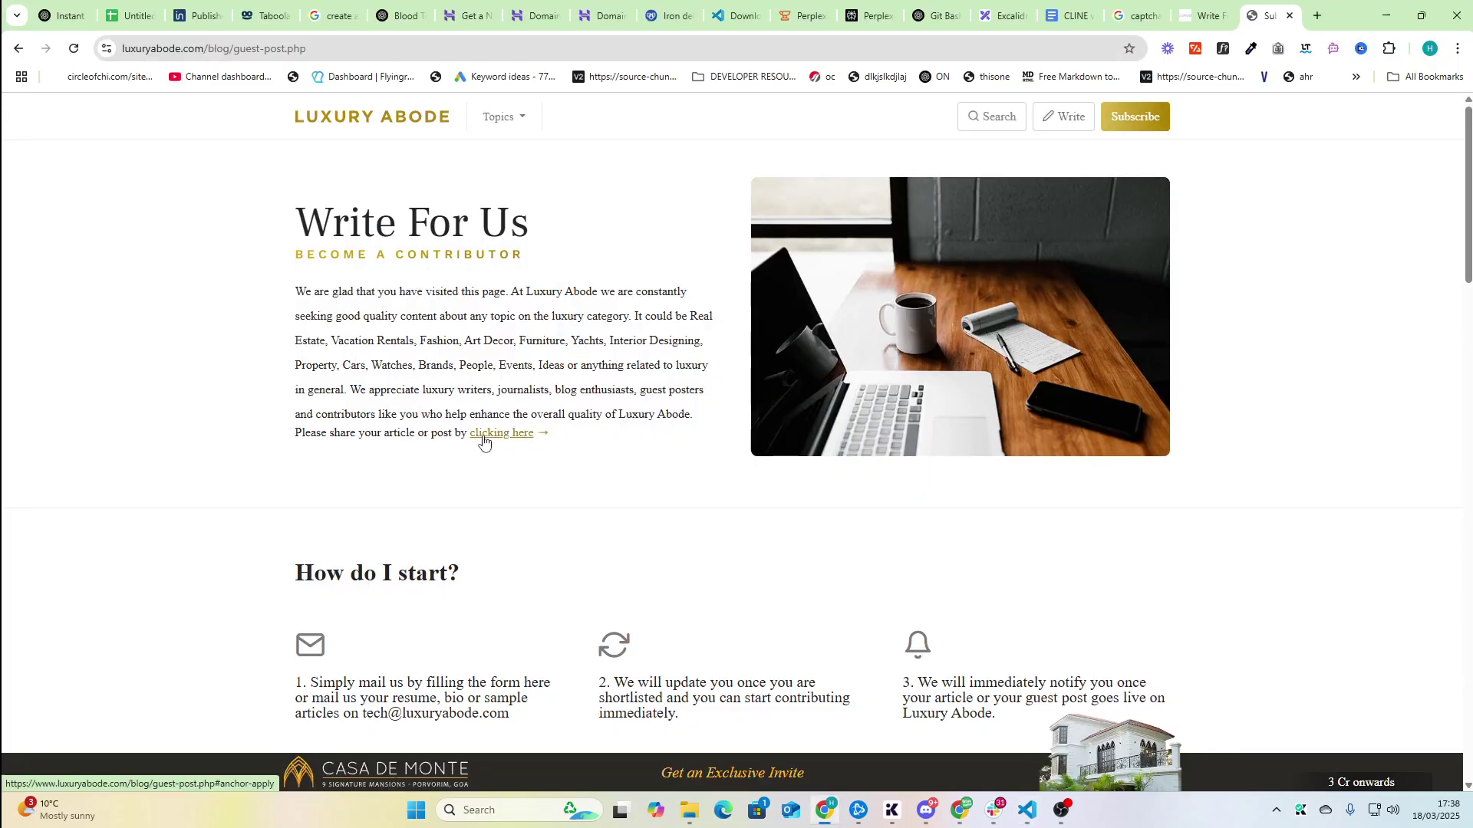
left_click(484, 437)
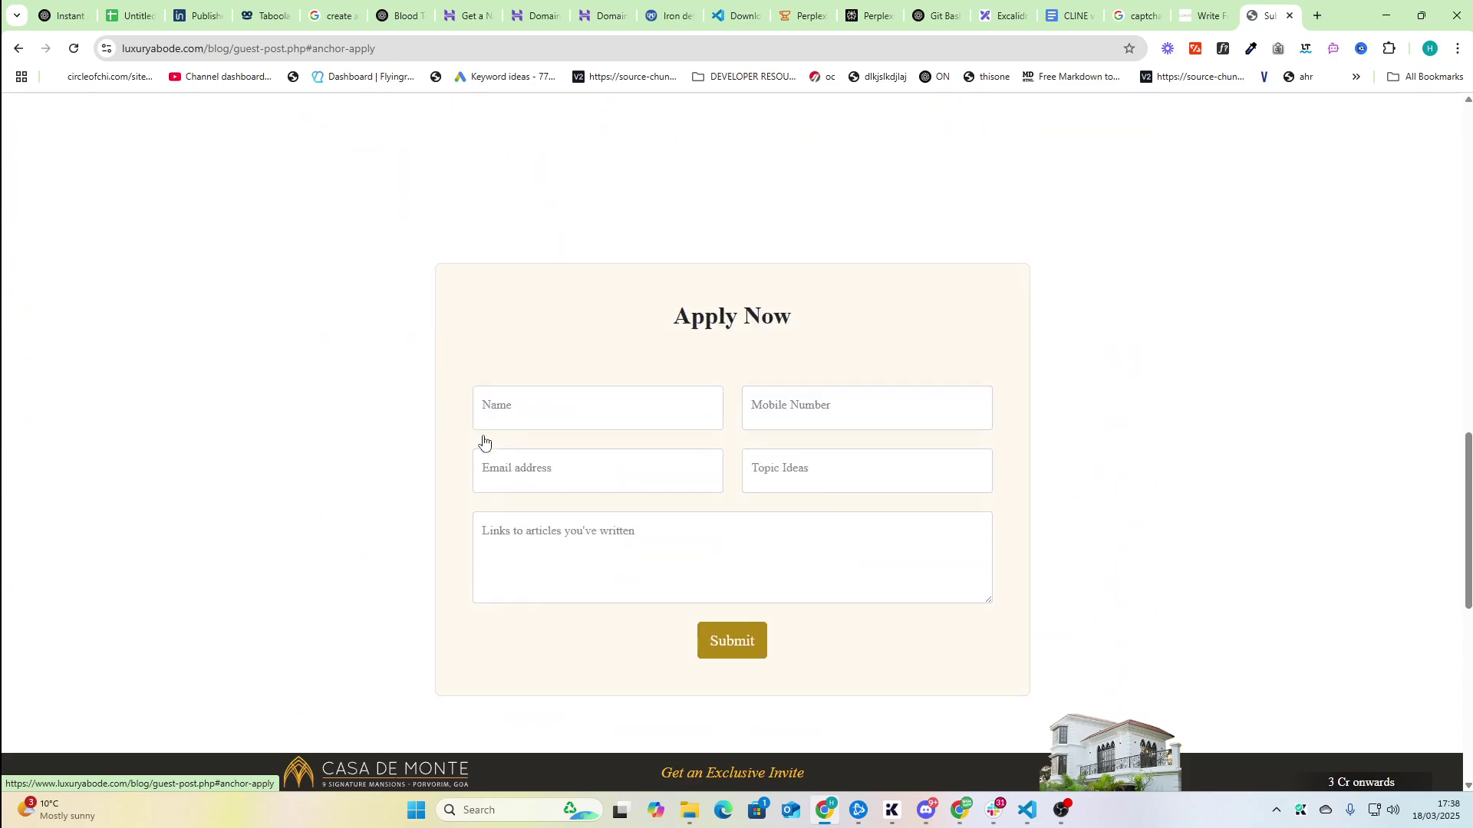
scroll(656, 424, "up", 1)
key("ctrl+a")
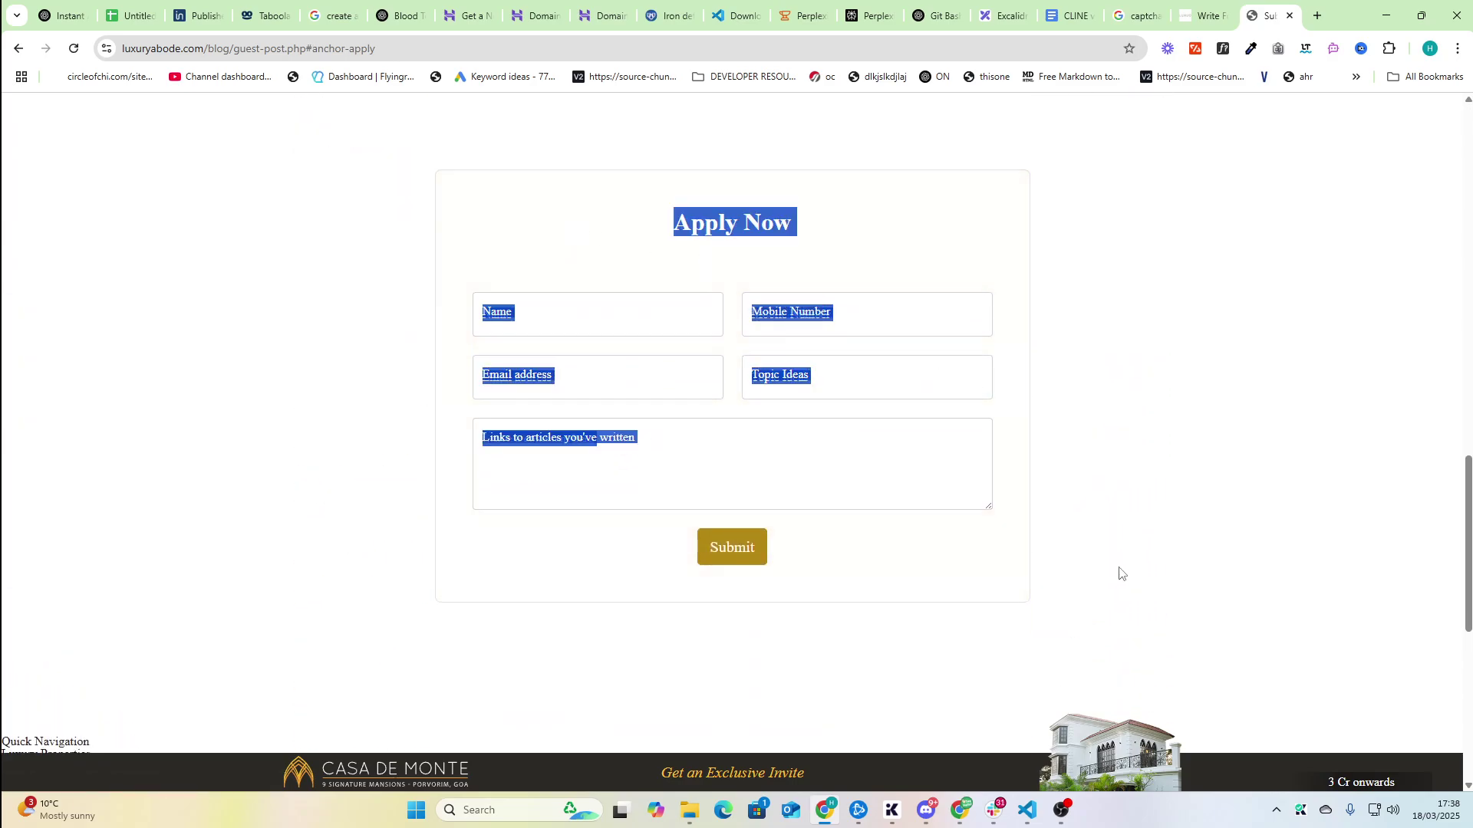
left_click(1119, 574)
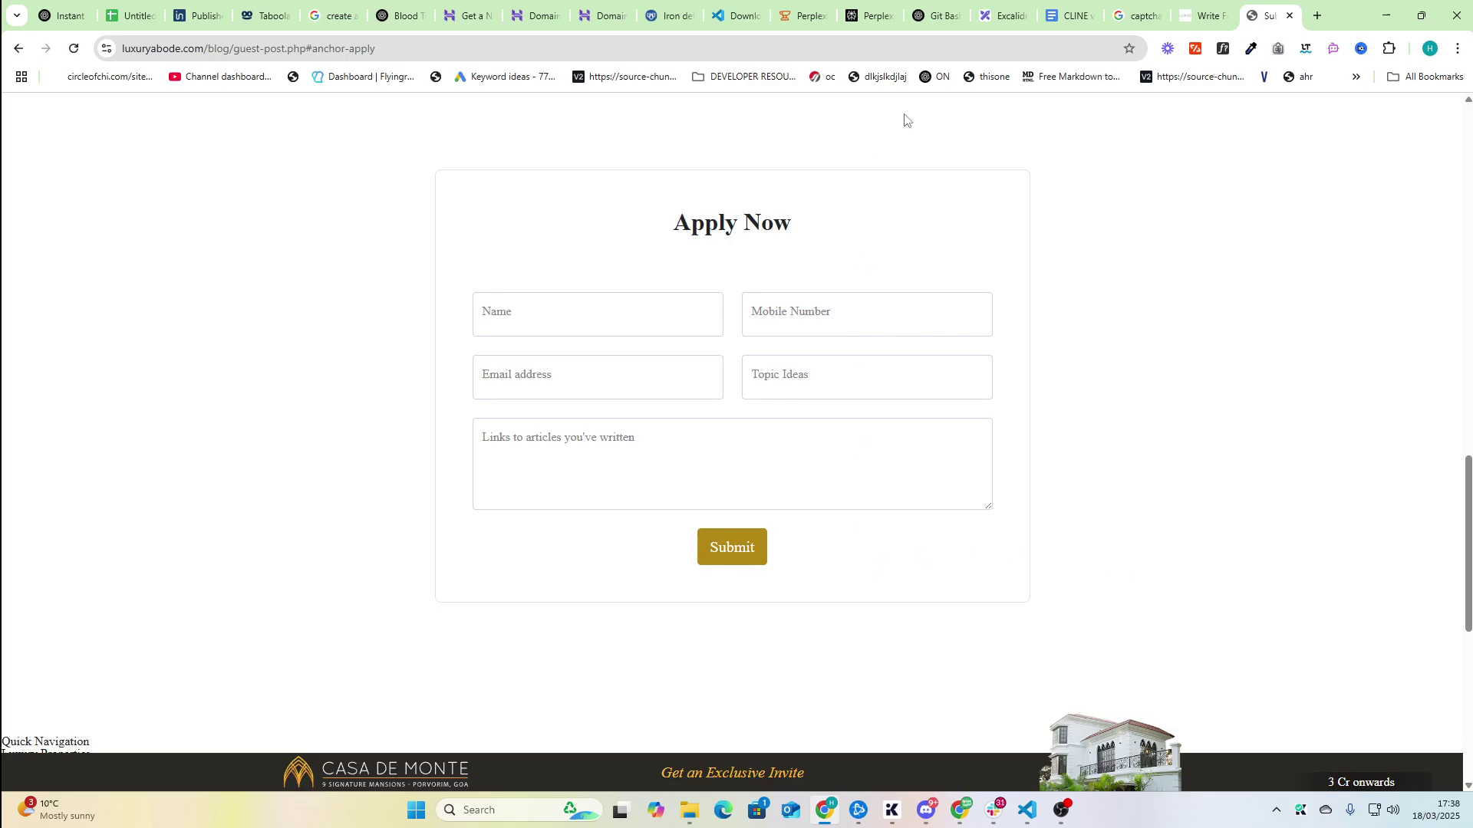
scroll(721, 365, "up", 10)
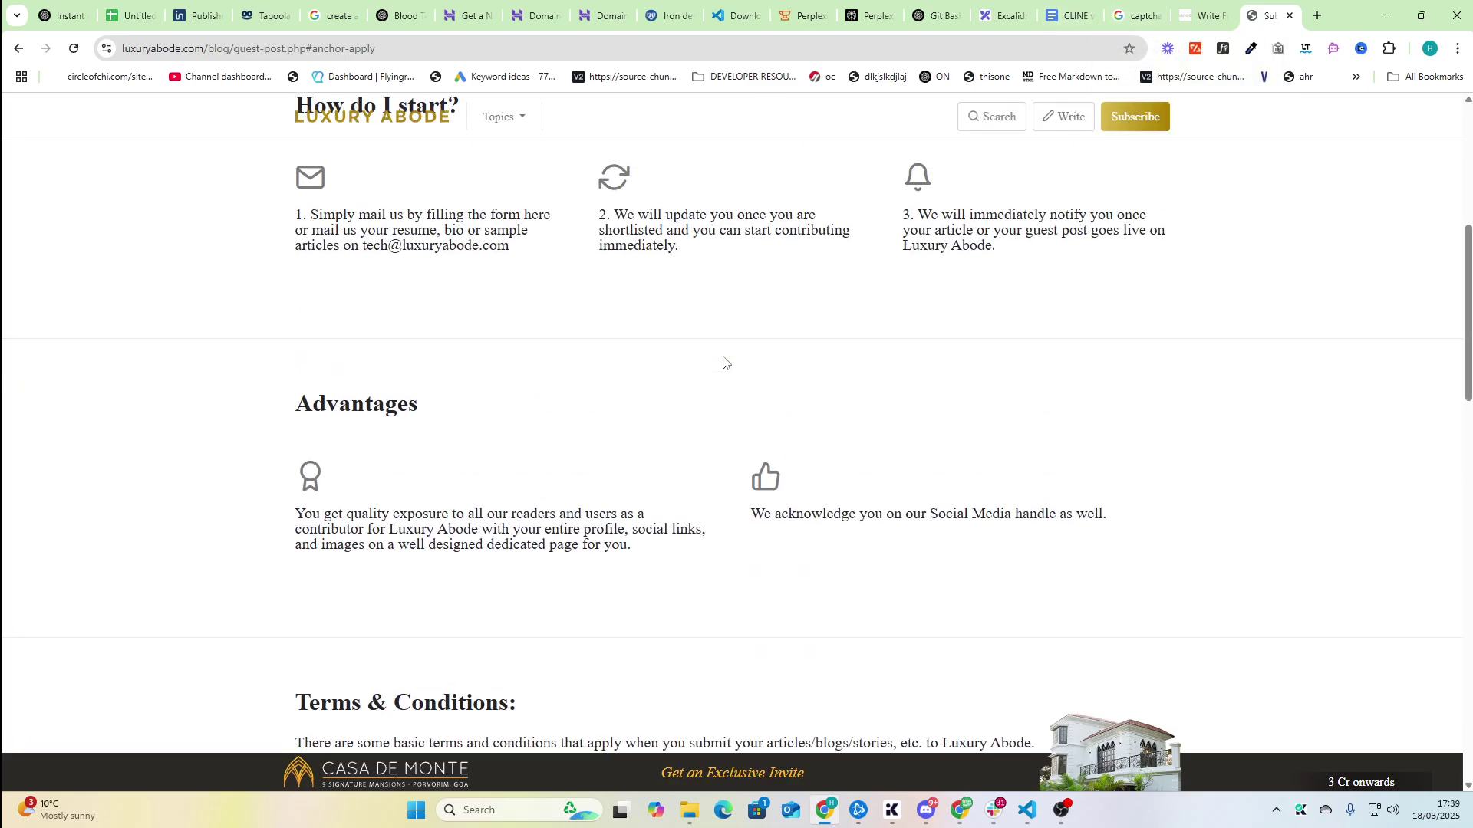
scroll(644, 368, "up", 3)
Highlight the contributor paragraph and follow 'clicking here' to the Apply Now form
left_click_drag(507, 447, 269, 289)
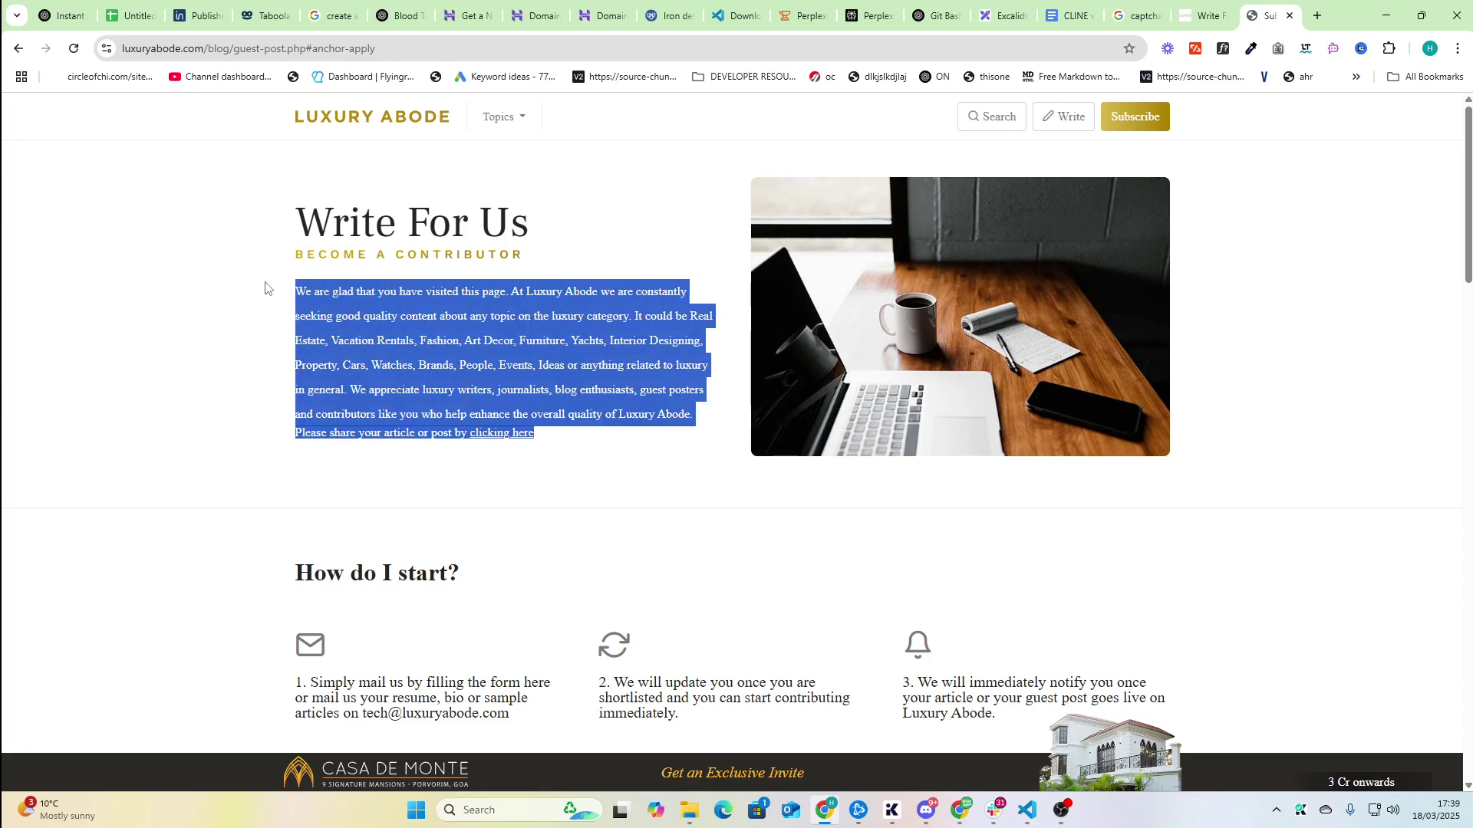
left_click_drag(552, 437, 463, 427)
left_click(464, 425)
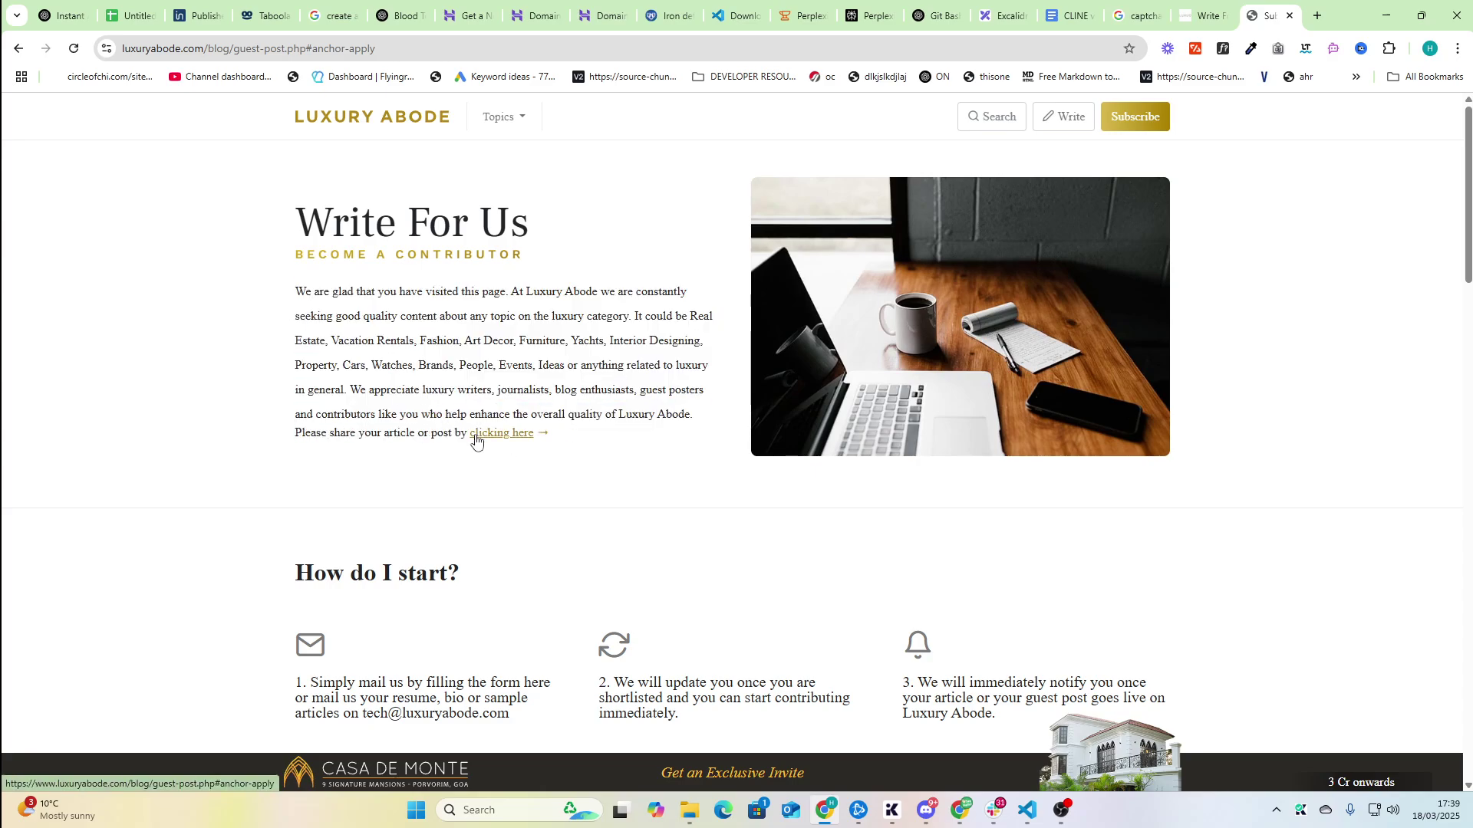
left_click_drag(554, 441, 465, 432)
left_click(509, 435)
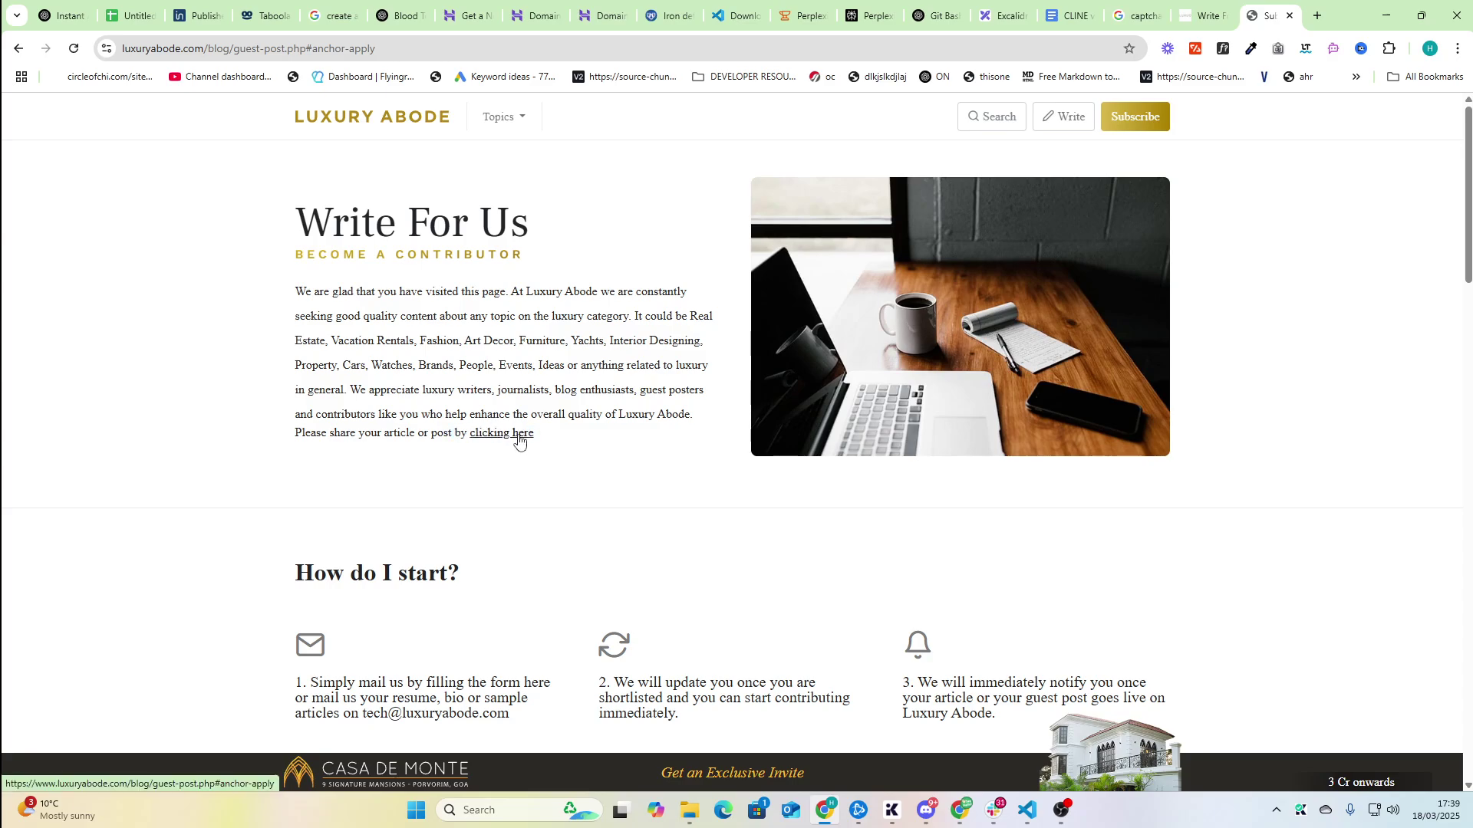
scroll(703, 468, "down", 5)
Step through the empty Name, Mobile Number, Email and article-links fields
left_click(596, 242)
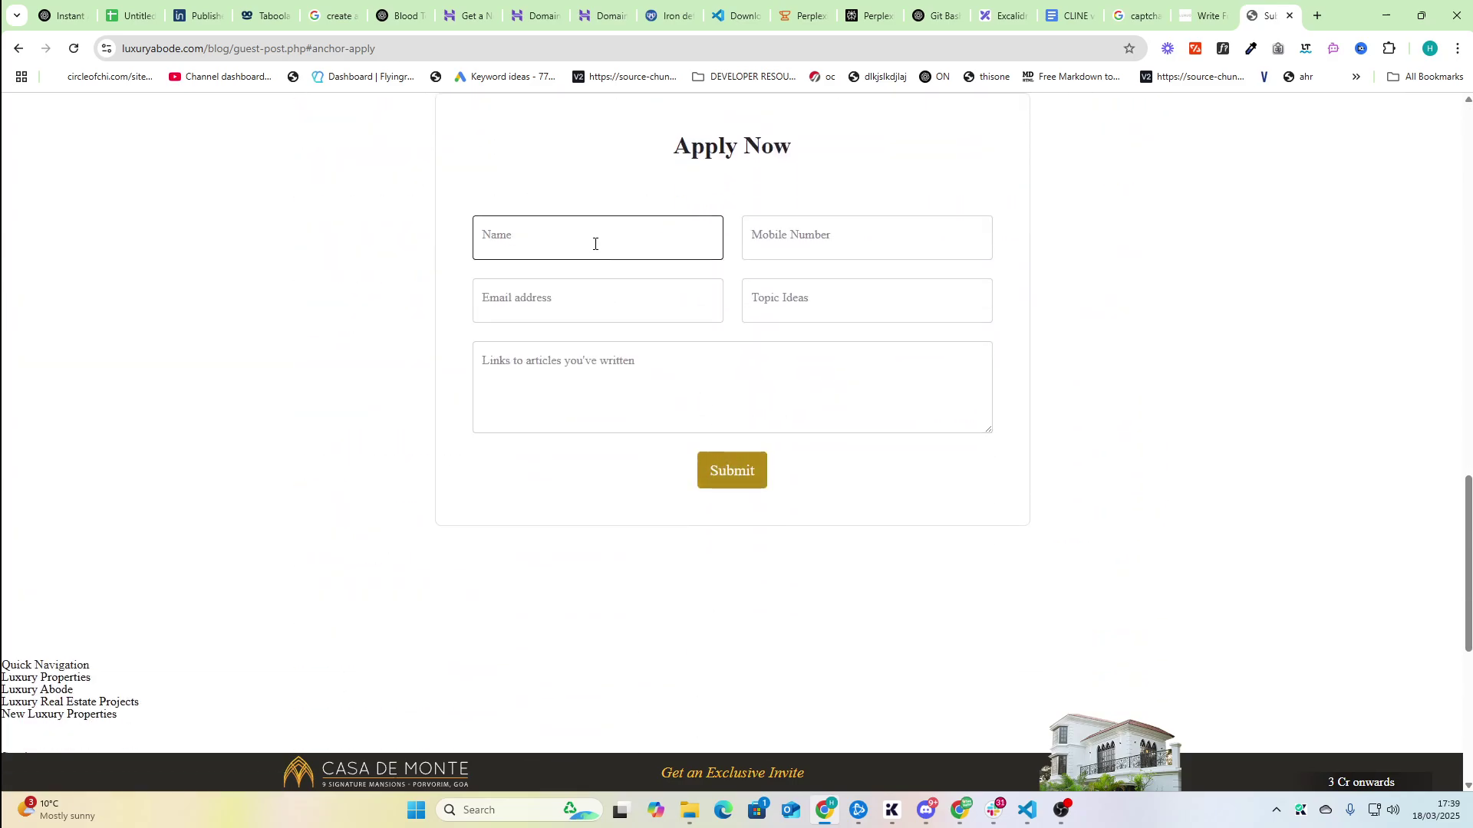
left_click(806, 242)
left_click(621, 301)
left_click(493, 391)
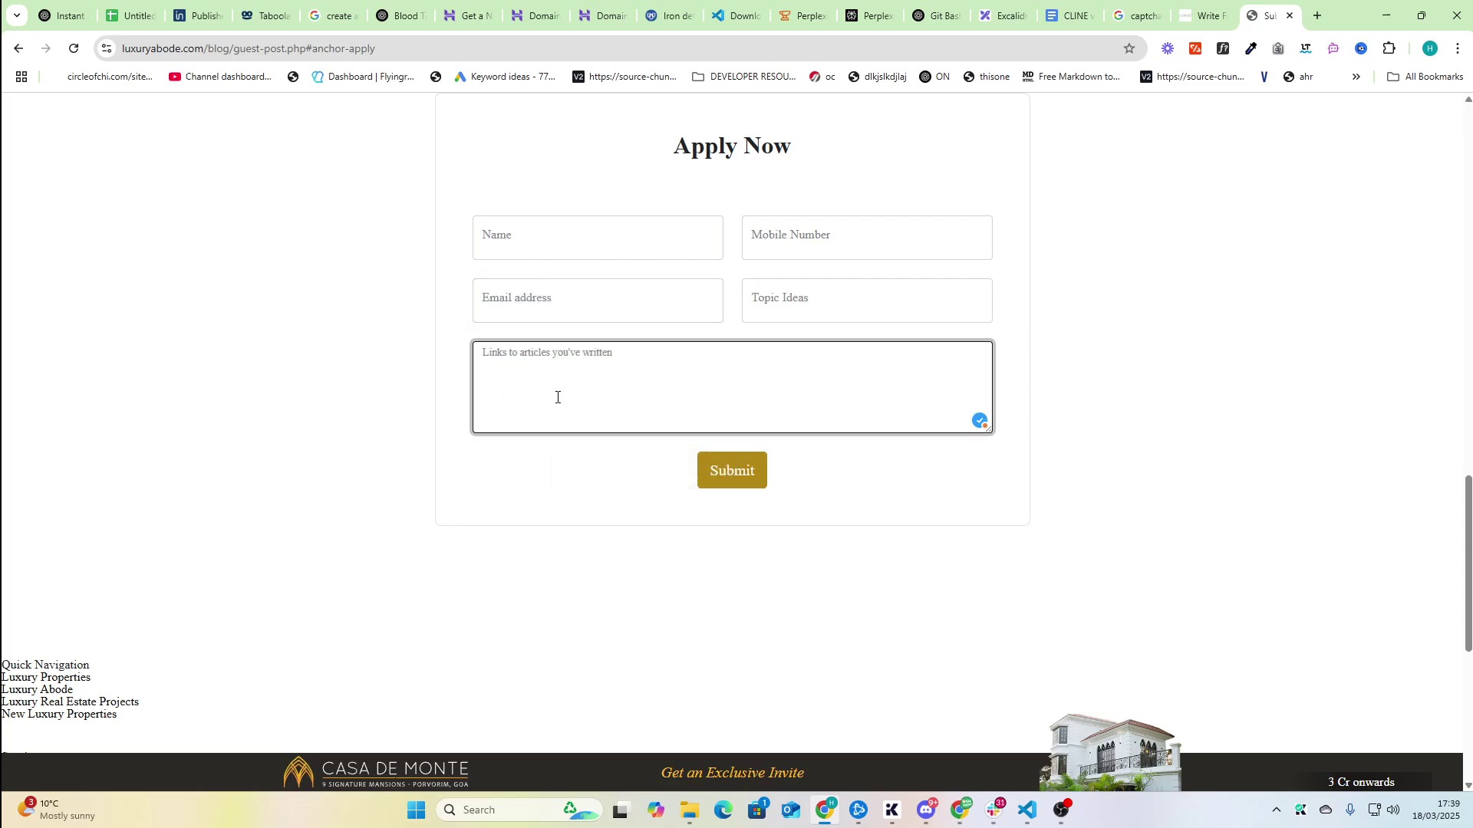
left_click(431, 372)
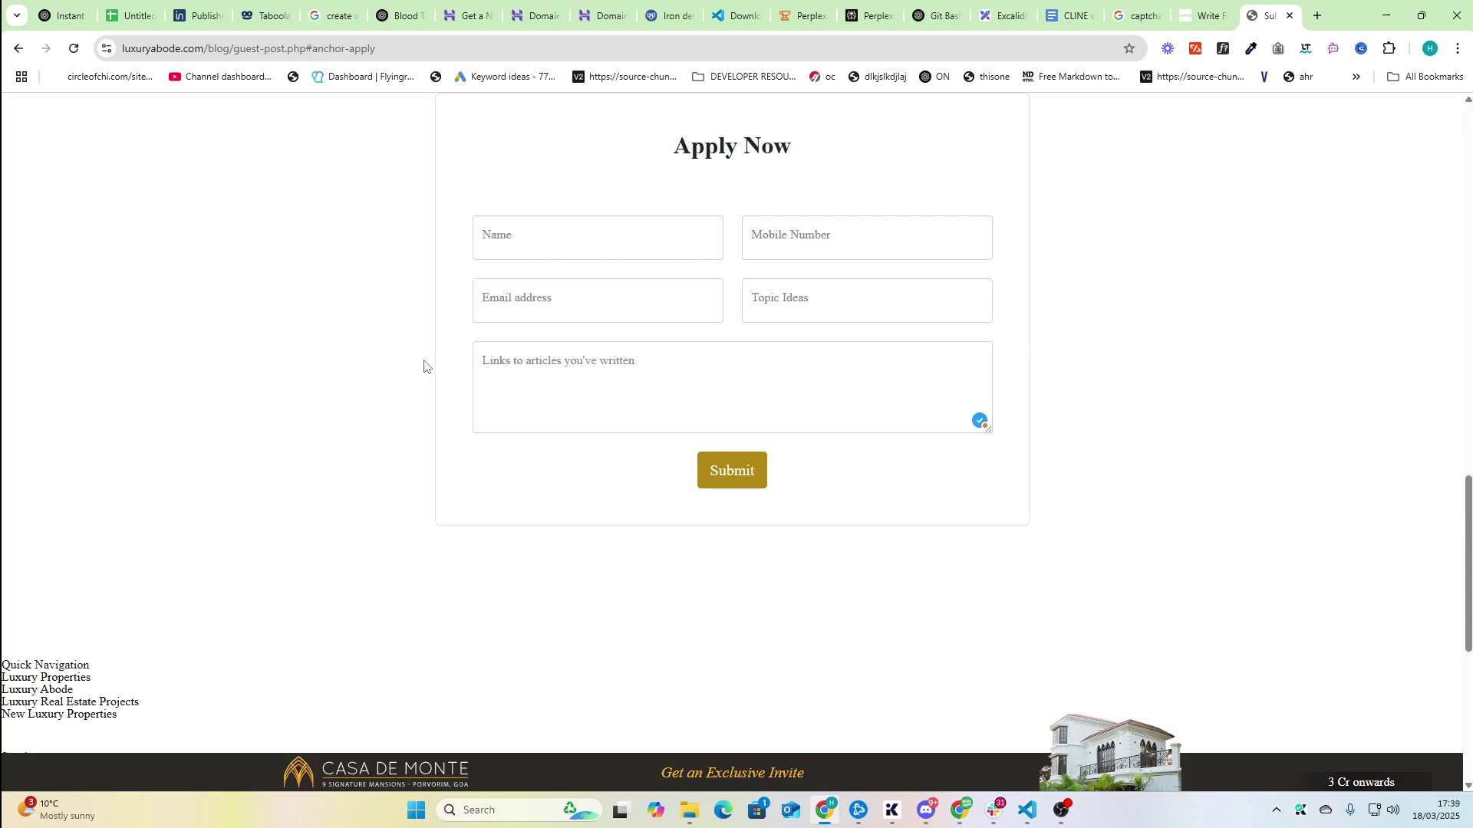
left_click(544, 304)
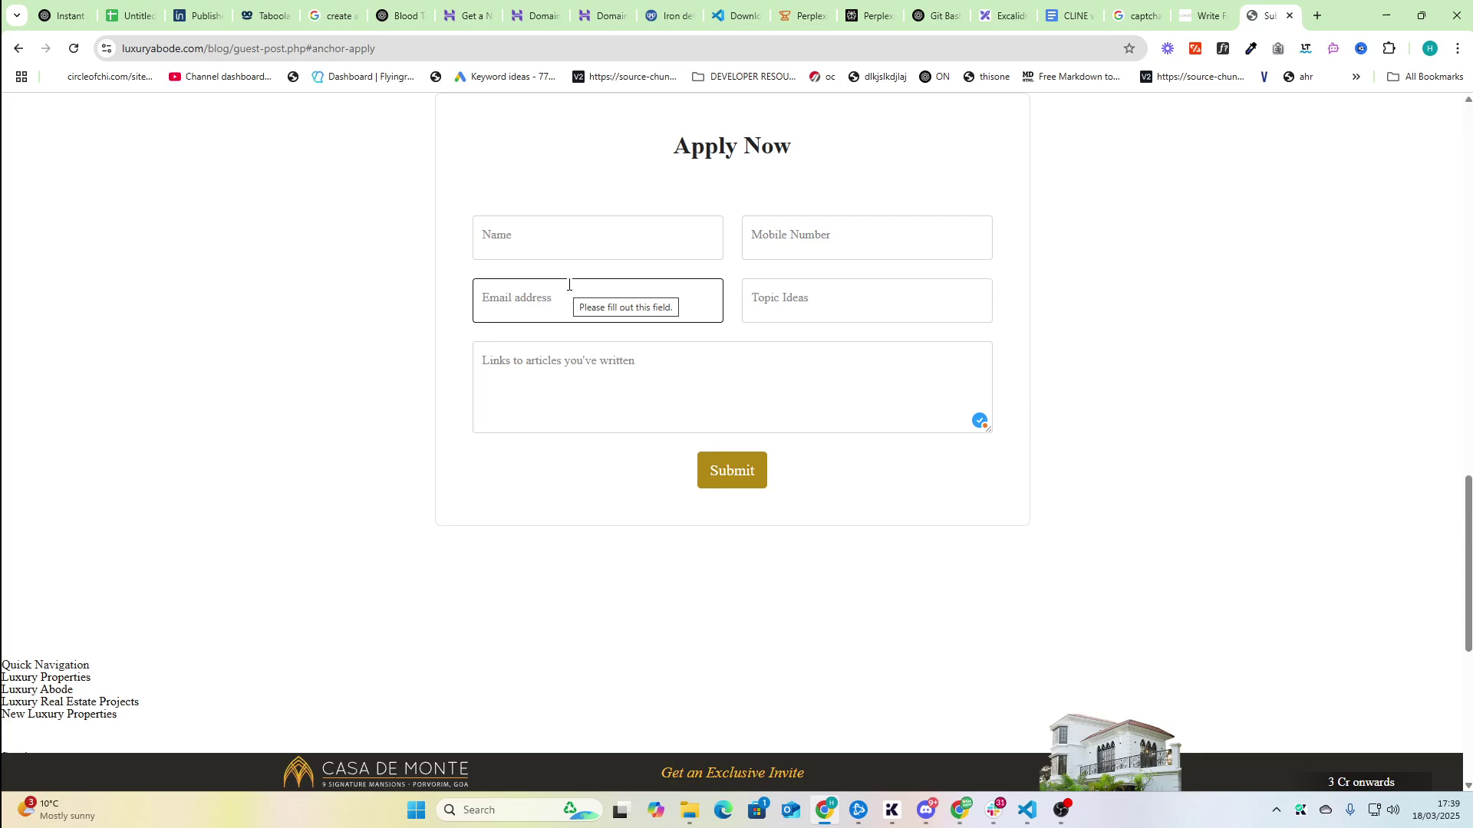
Return to VS Code as Cline adds the justluxe.com/contributor.php row, noting registration required
key("alt+Tab")
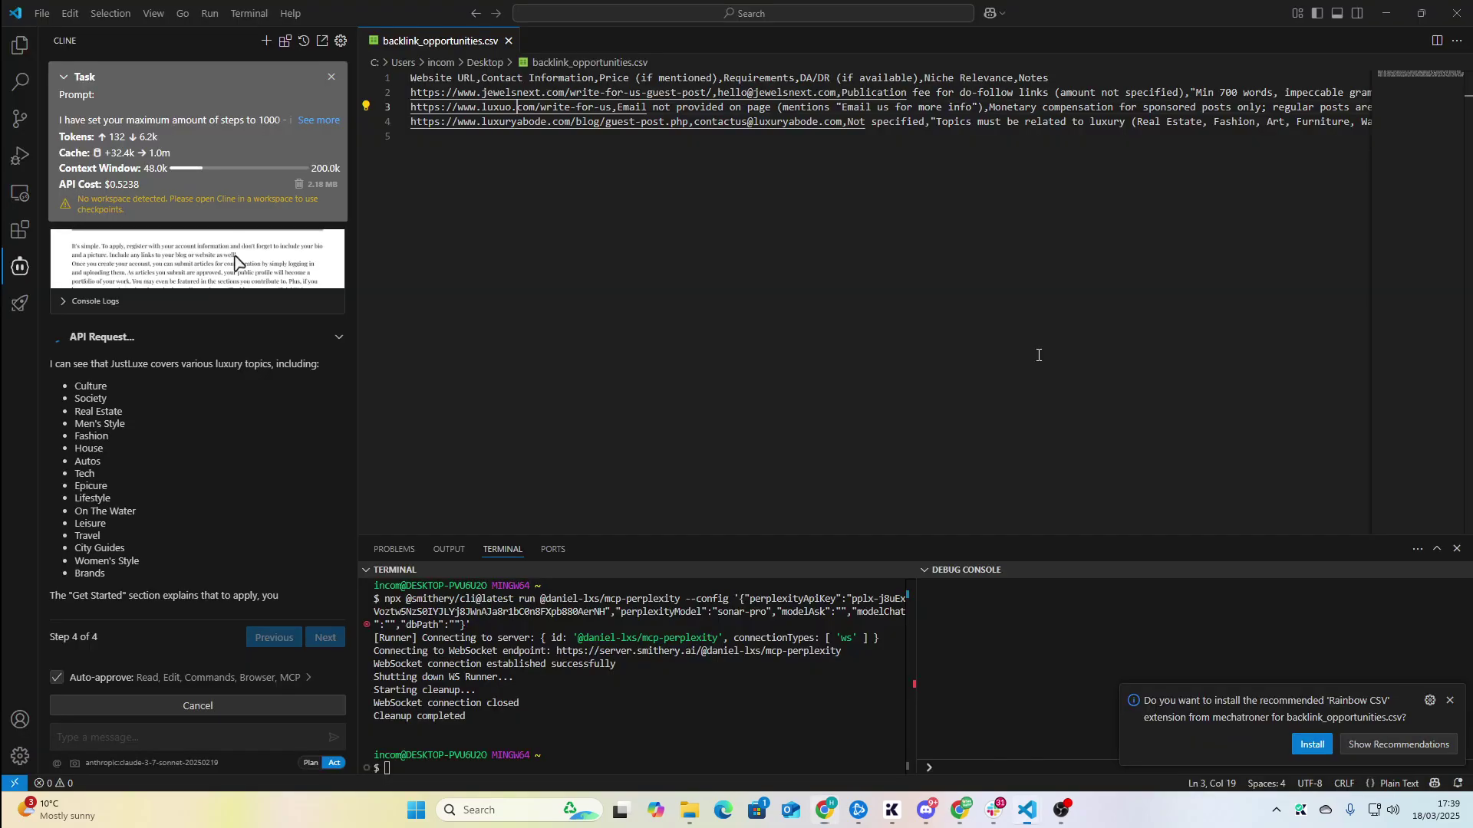